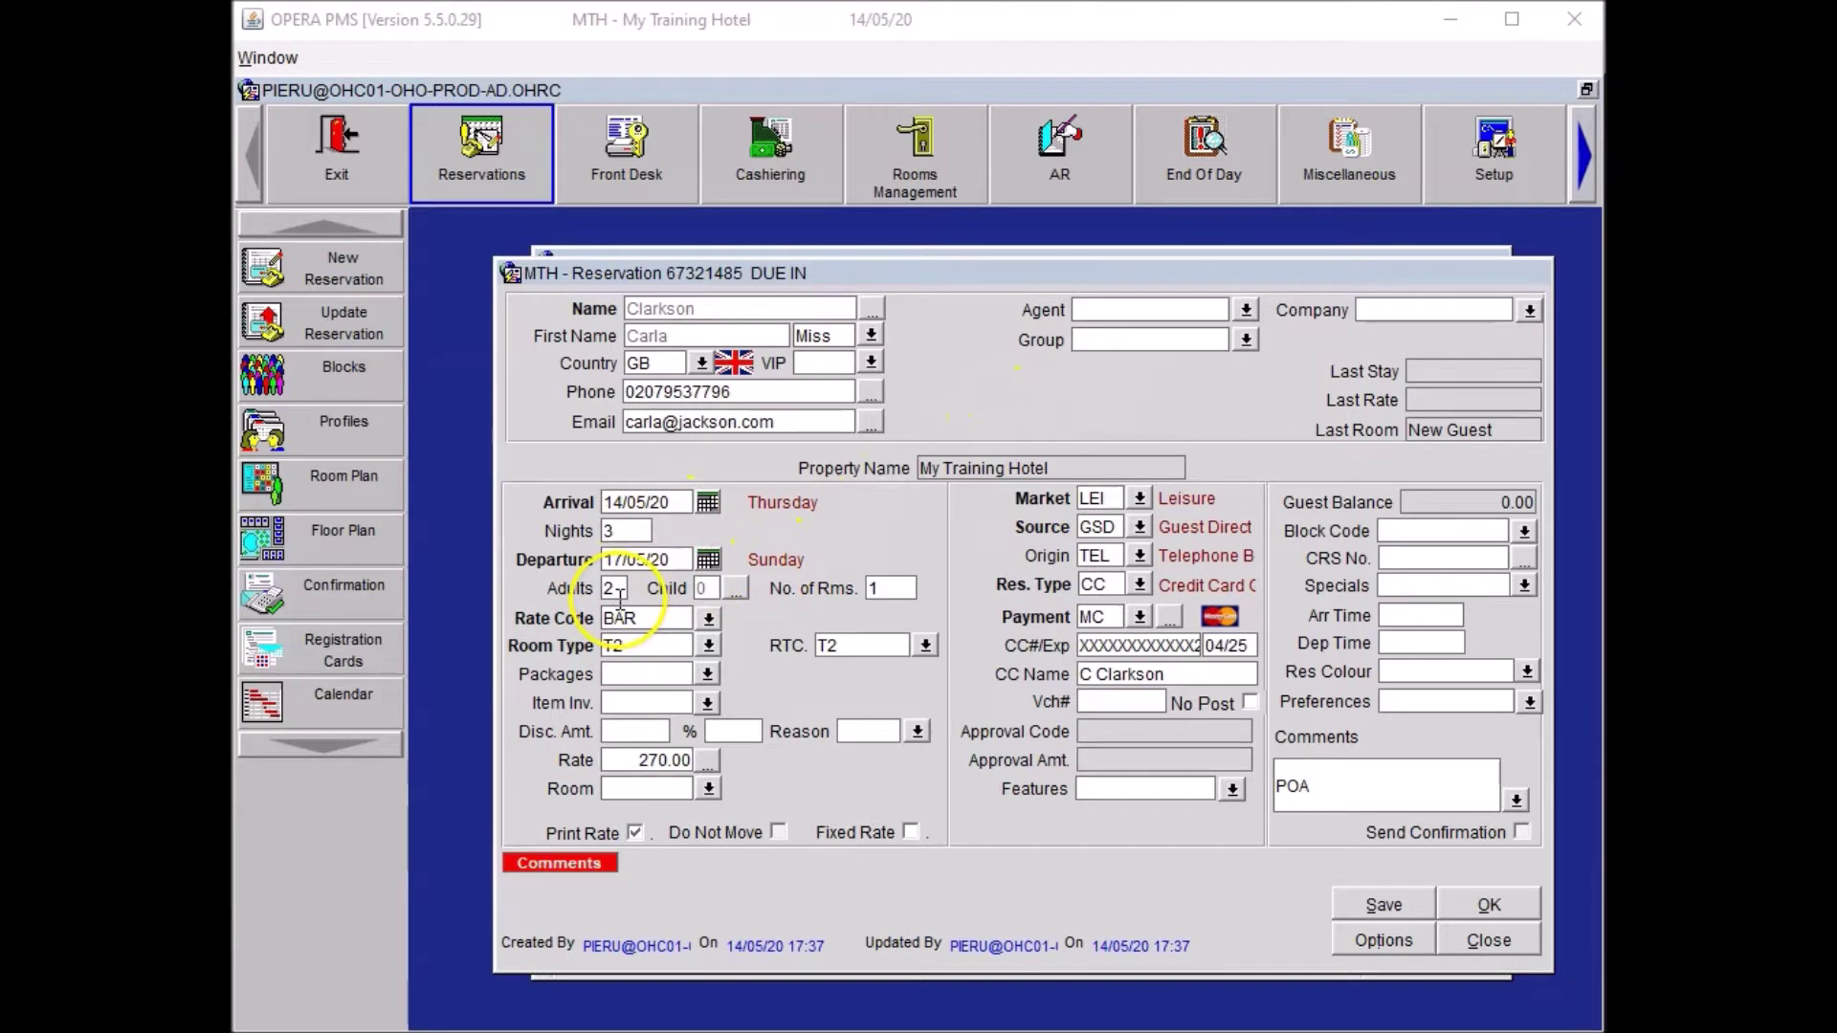
Finish entering 2 adults on the reservation.
click(663, 645)
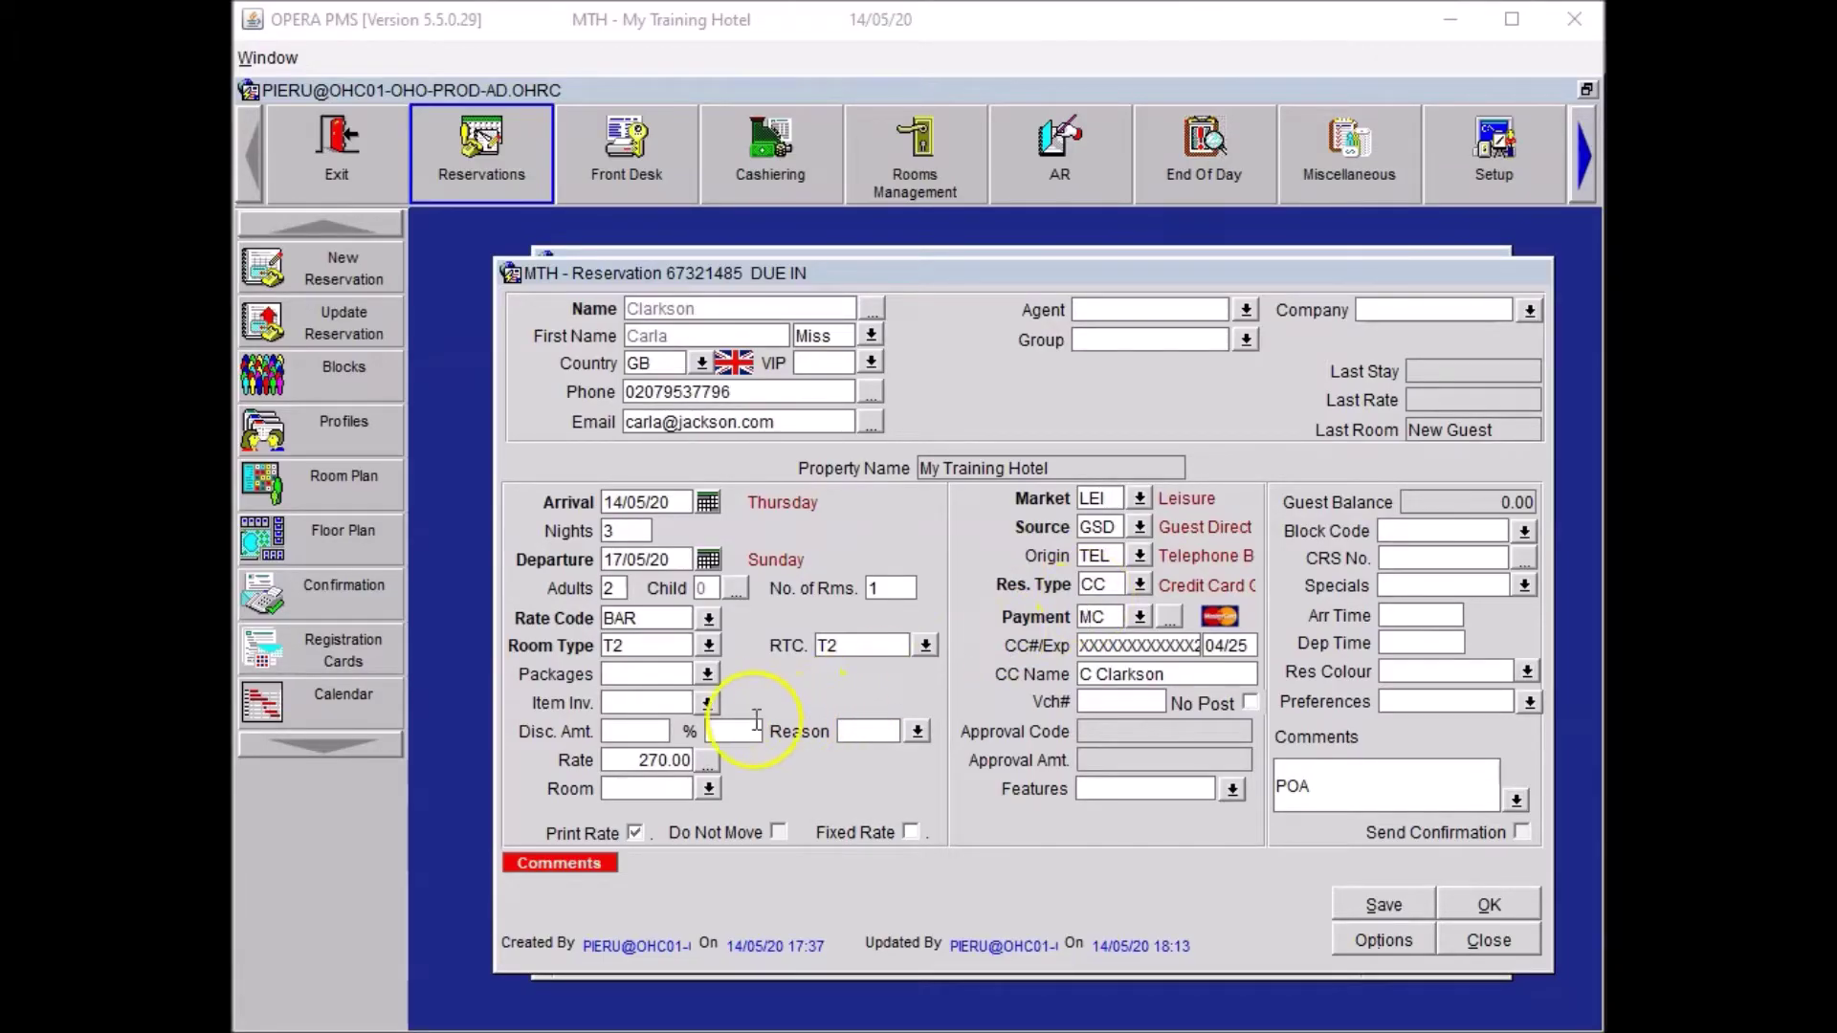
Add one Luggage Rack (LUGRA) to the reservation's item inventory.
click(706, 706)
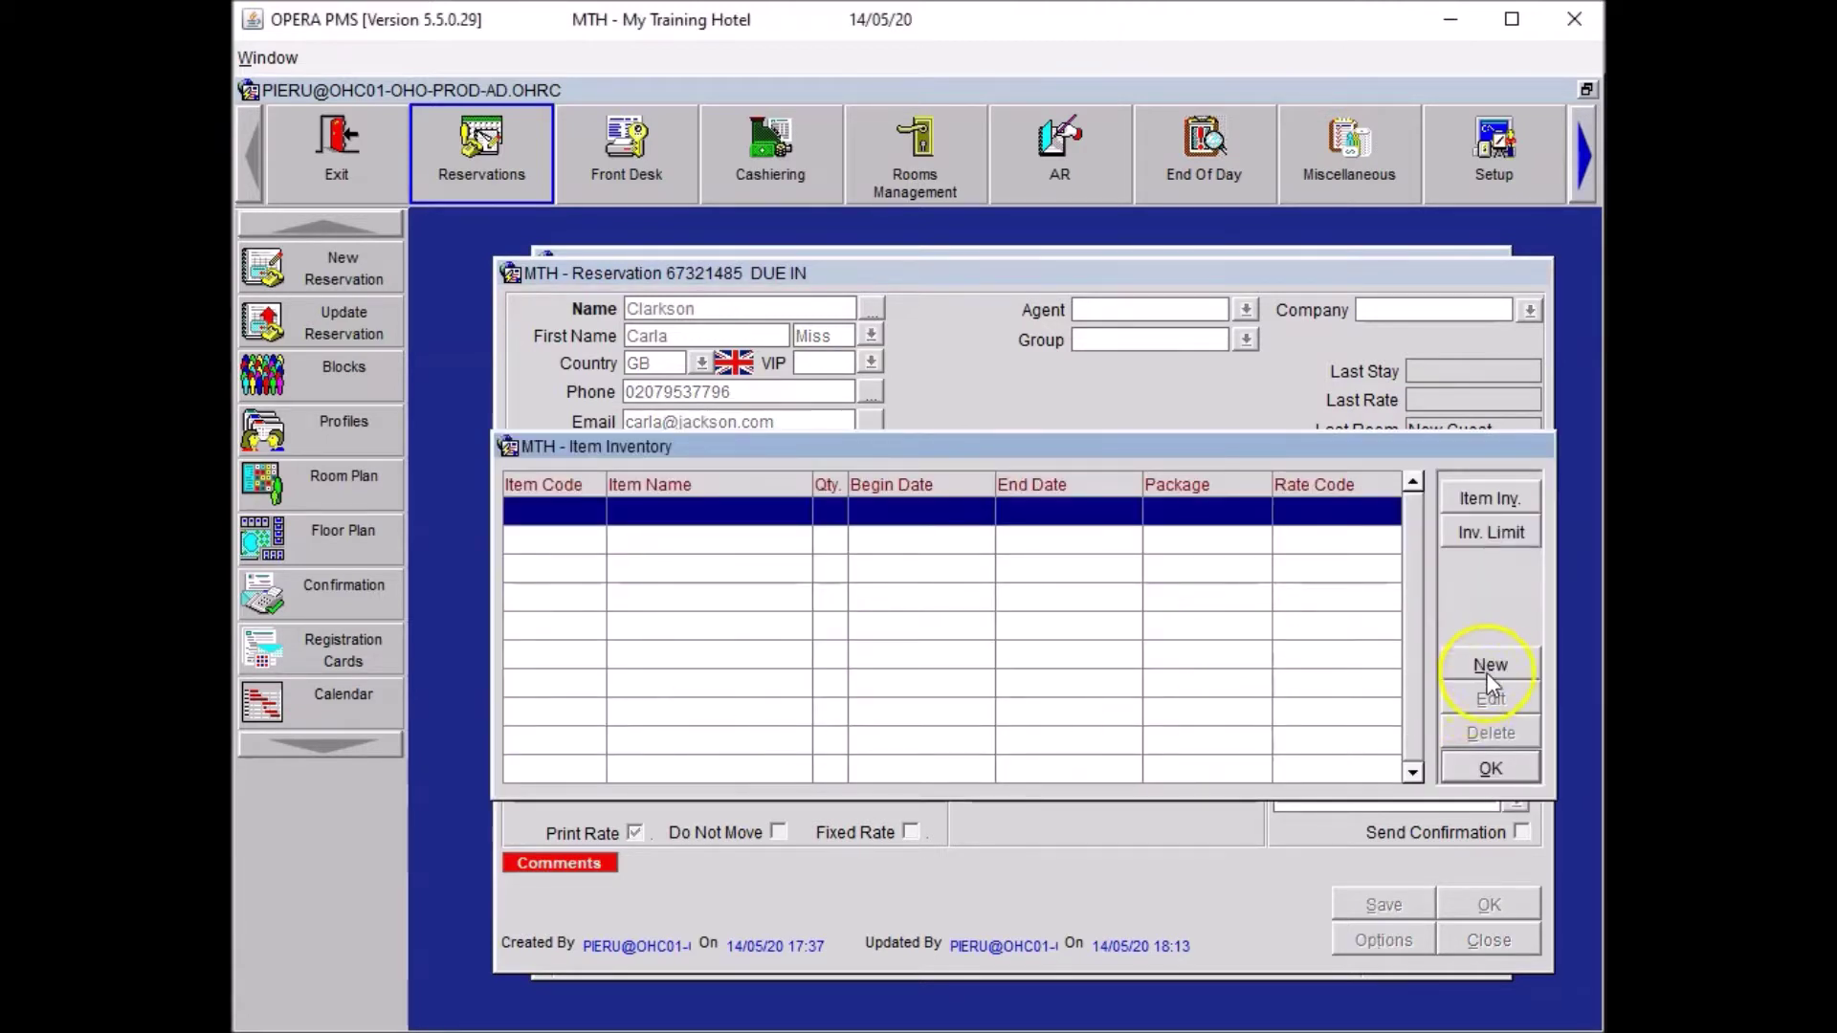
click(1489, 667)
click(986, 547)
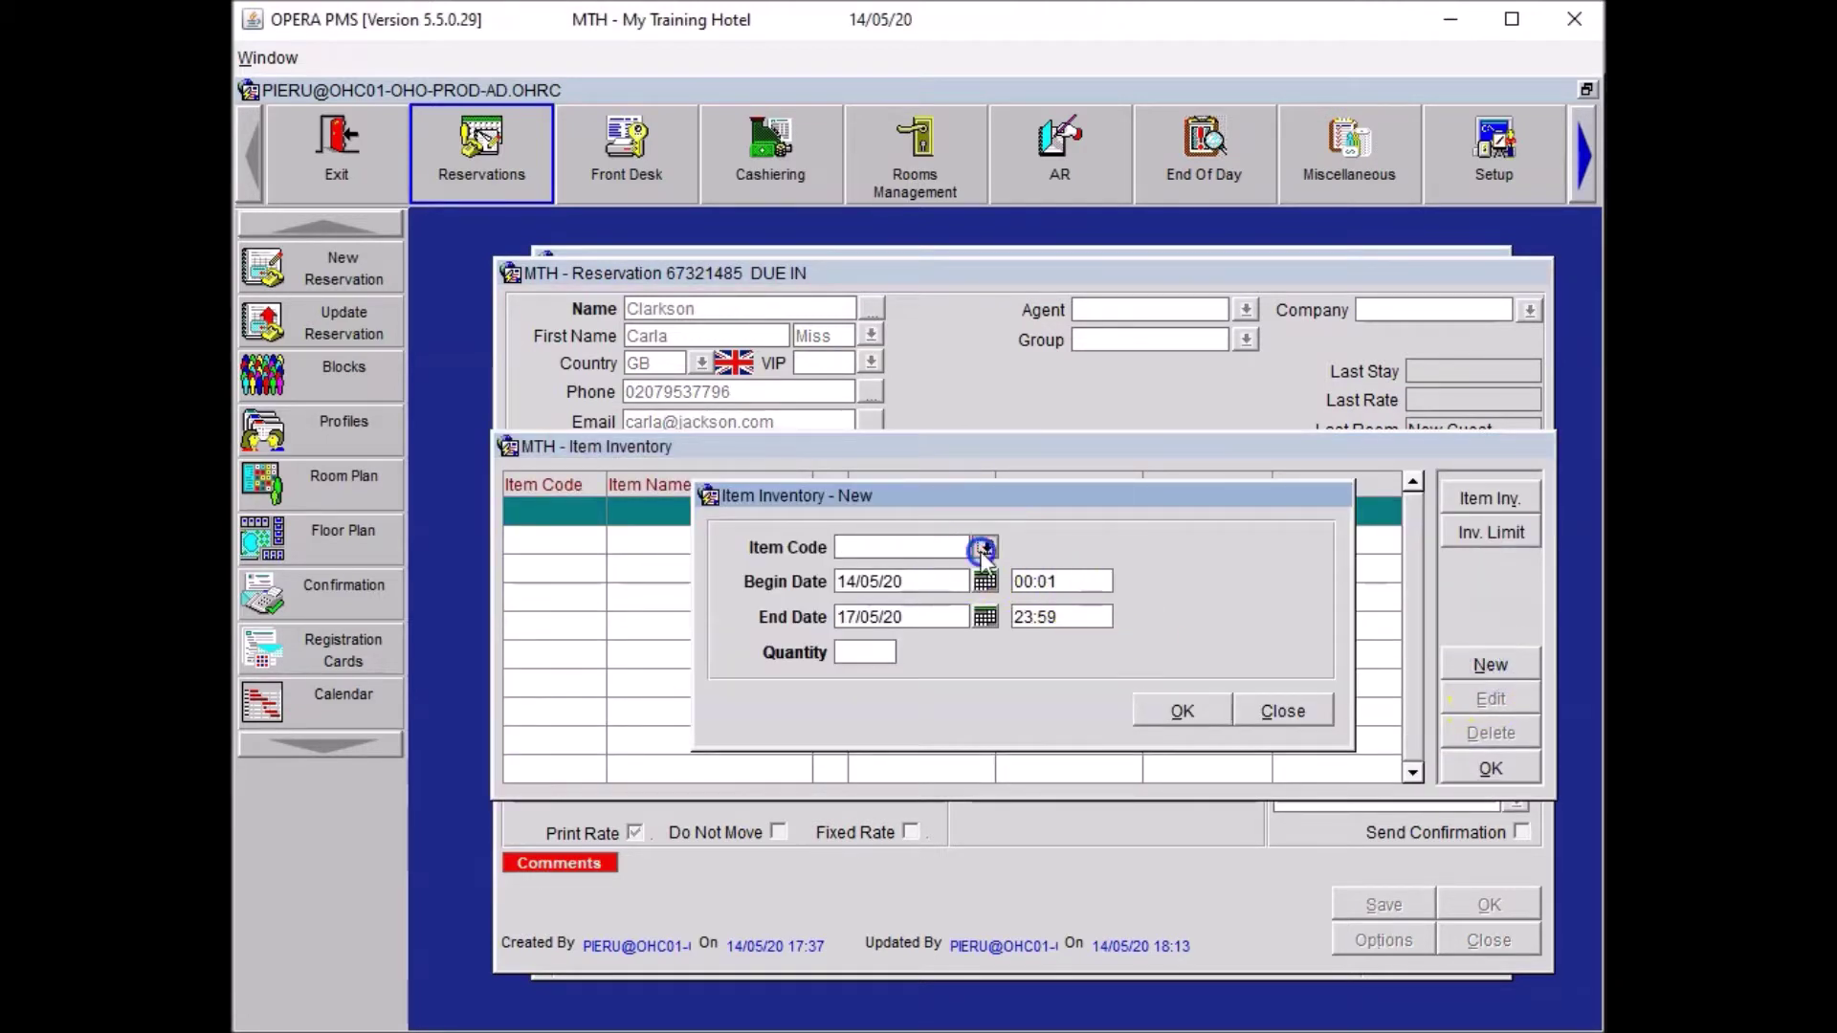
click(765, 617)
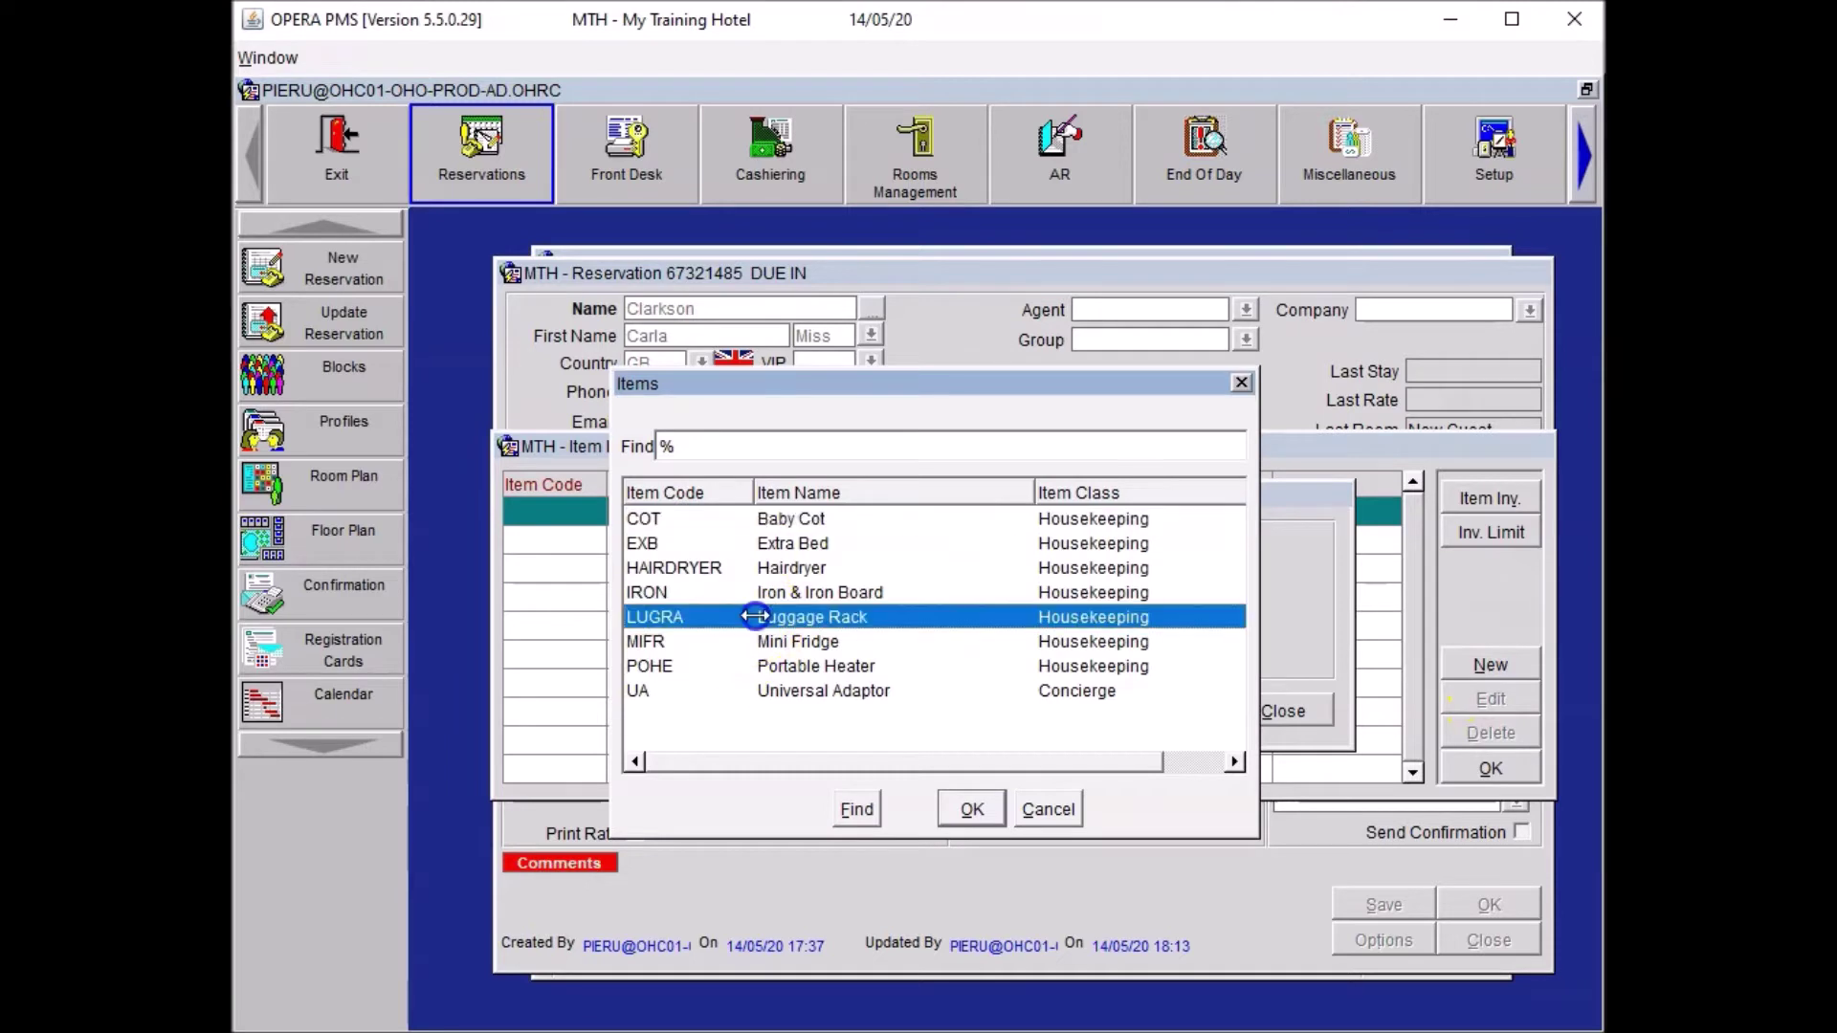
click(970, 810)
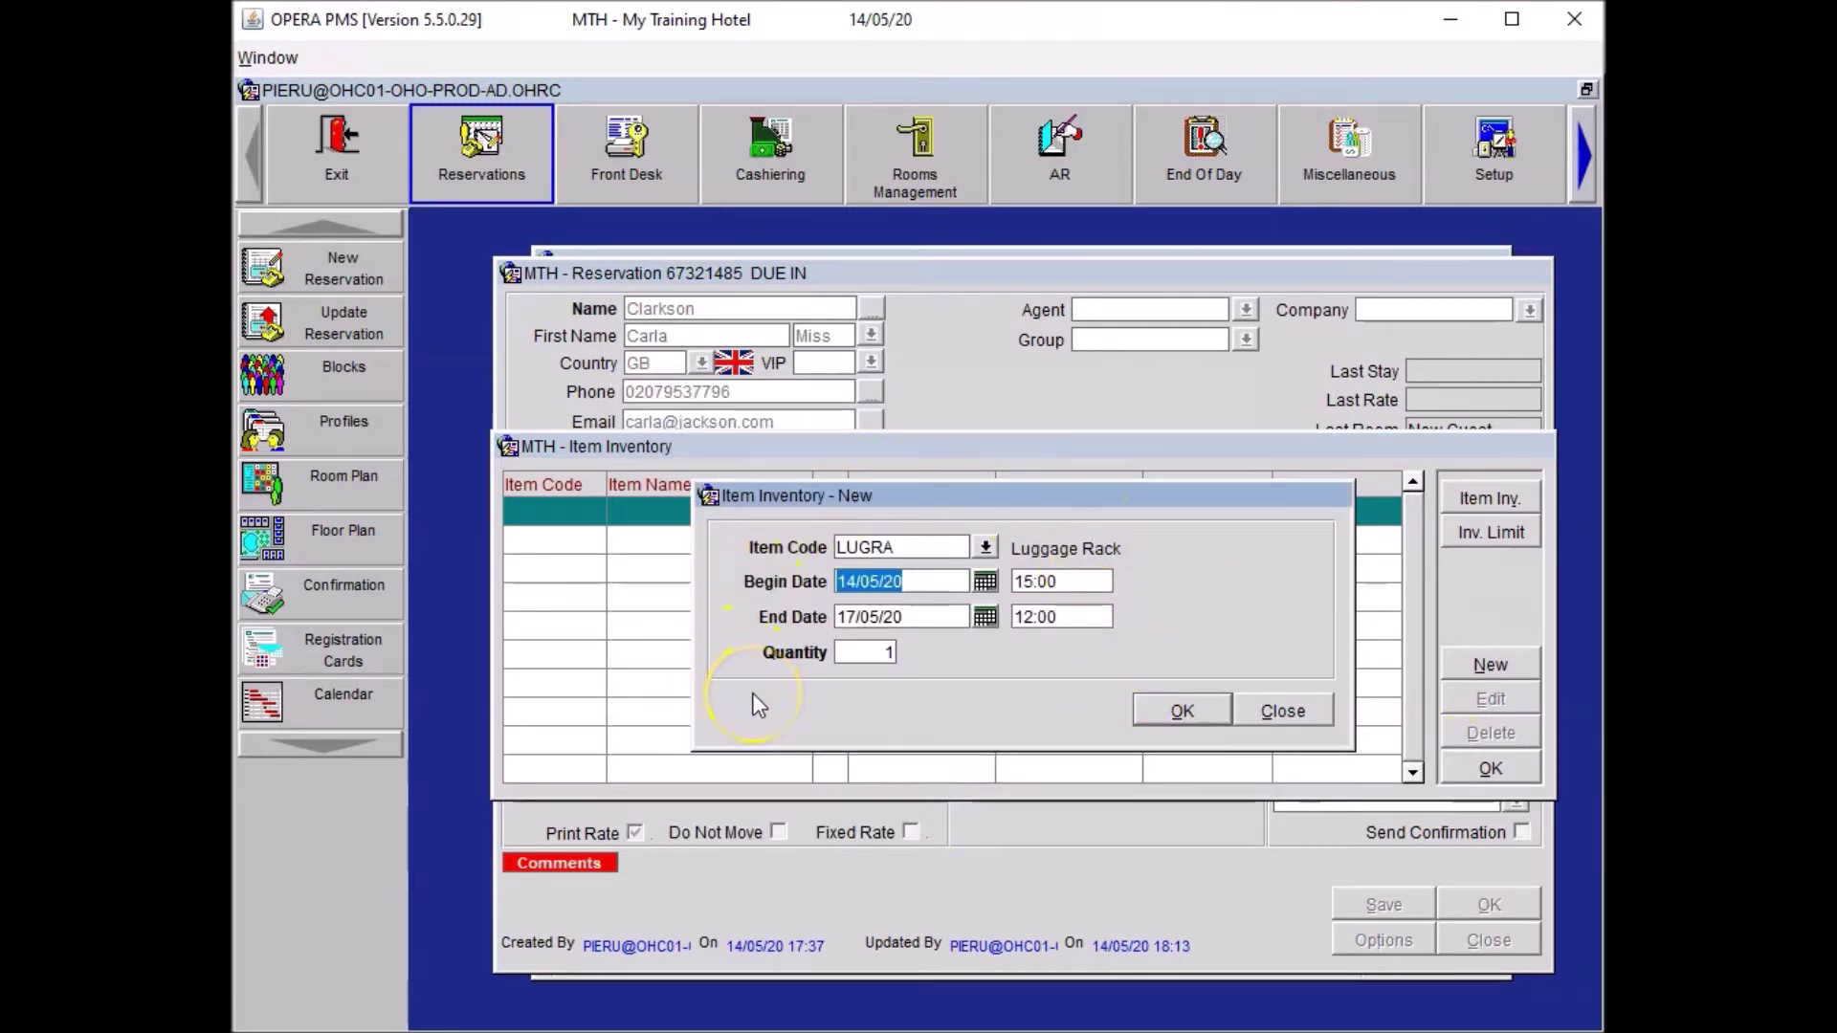
click(1177, 708)
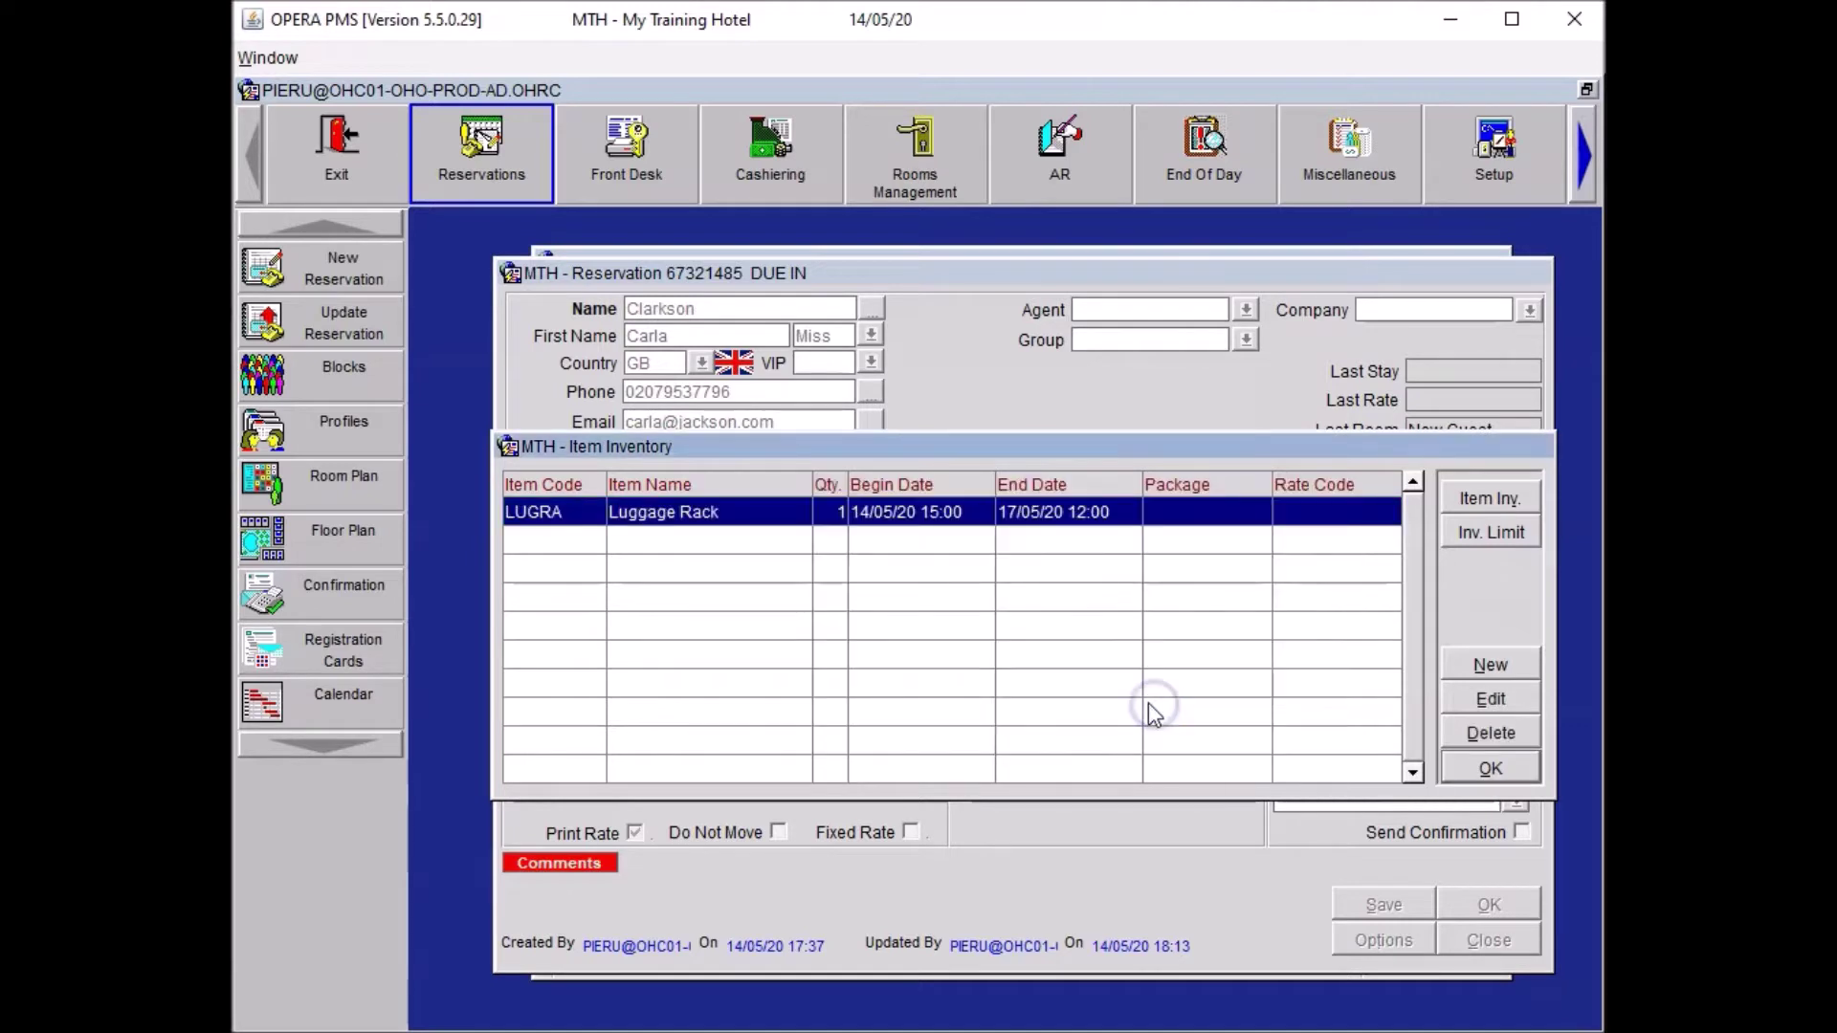
click(1490, 768)
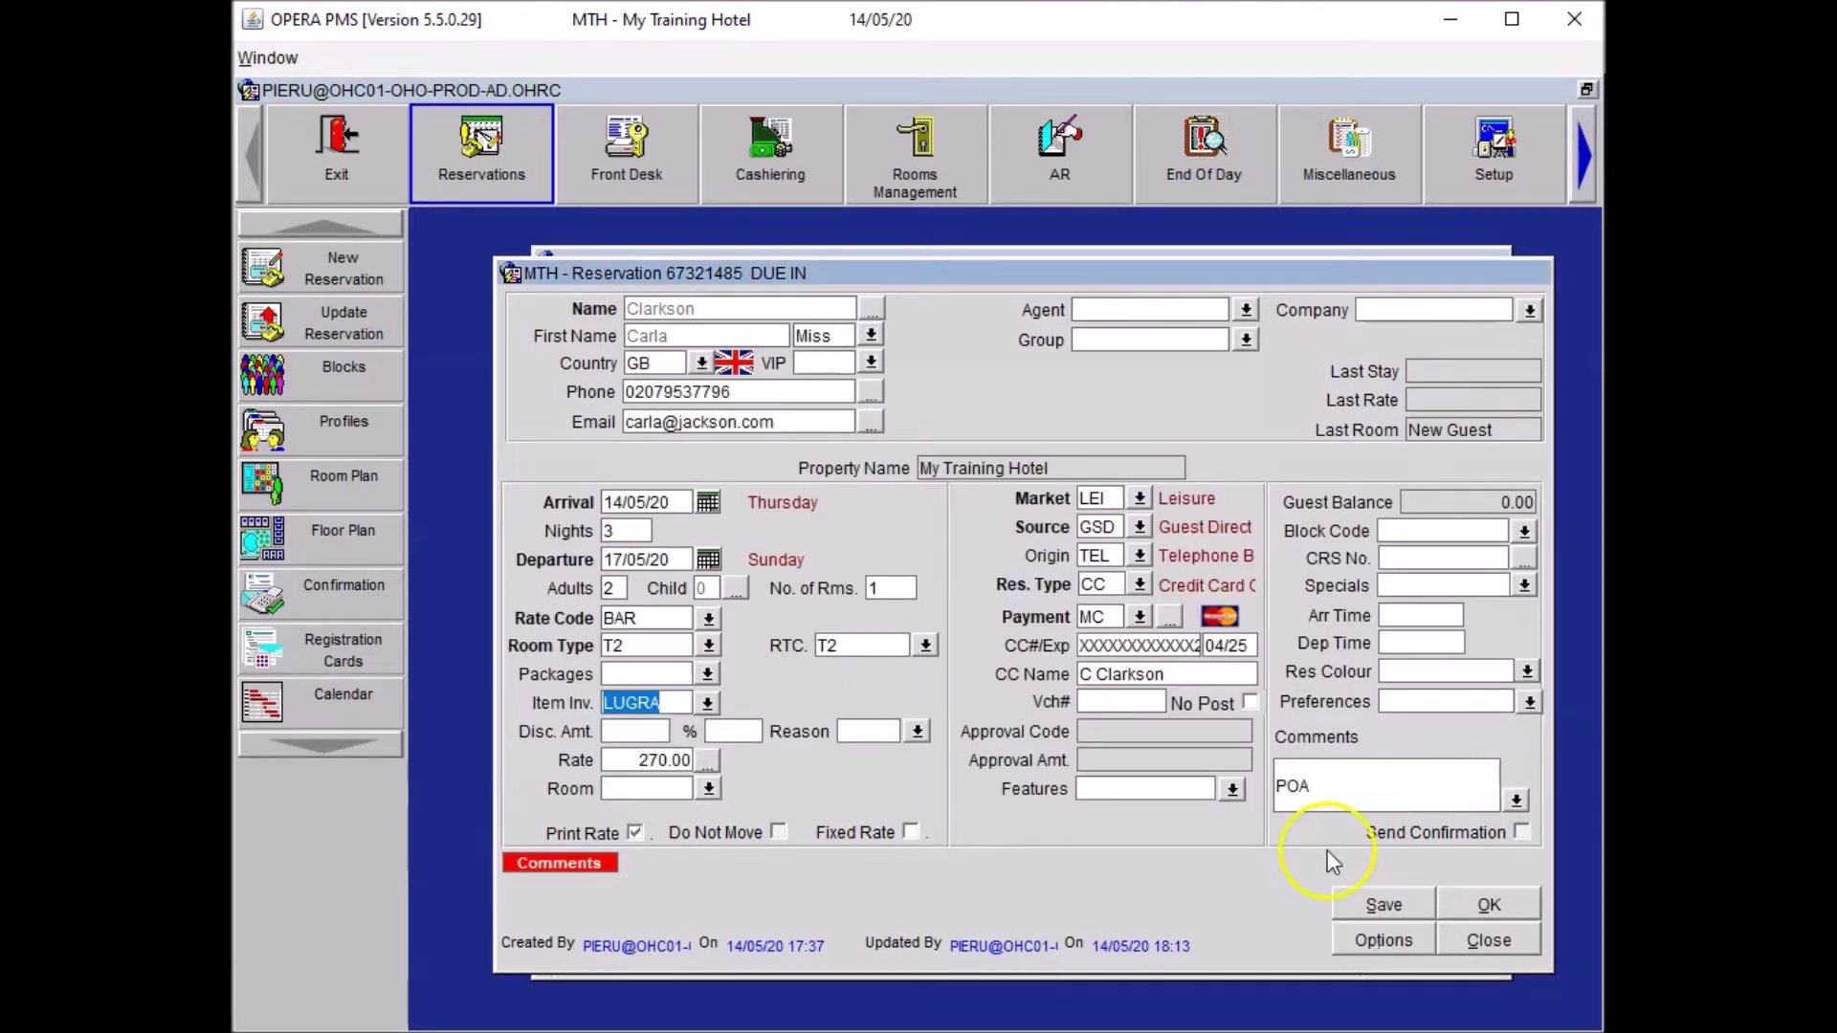
Save the reservation and accept the HSK trace 'Please place luggage rack in room.'.
click(1353, 890)
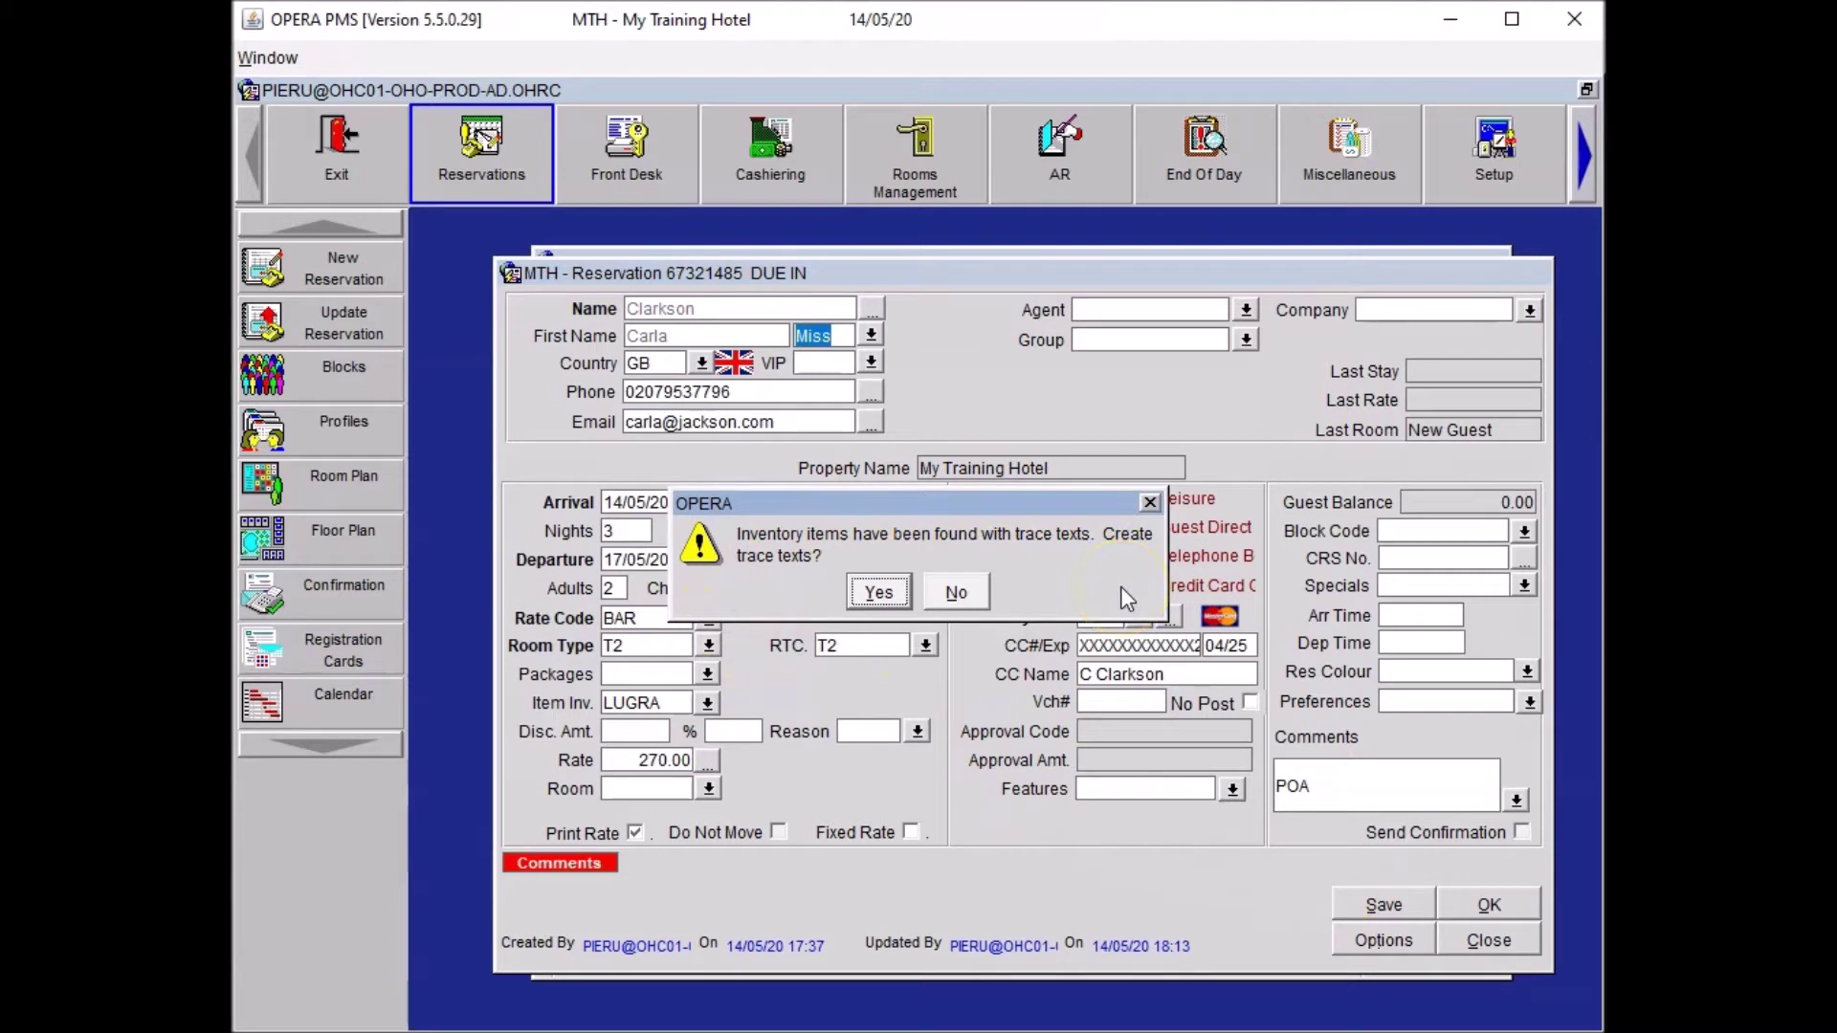
click(878, 591)
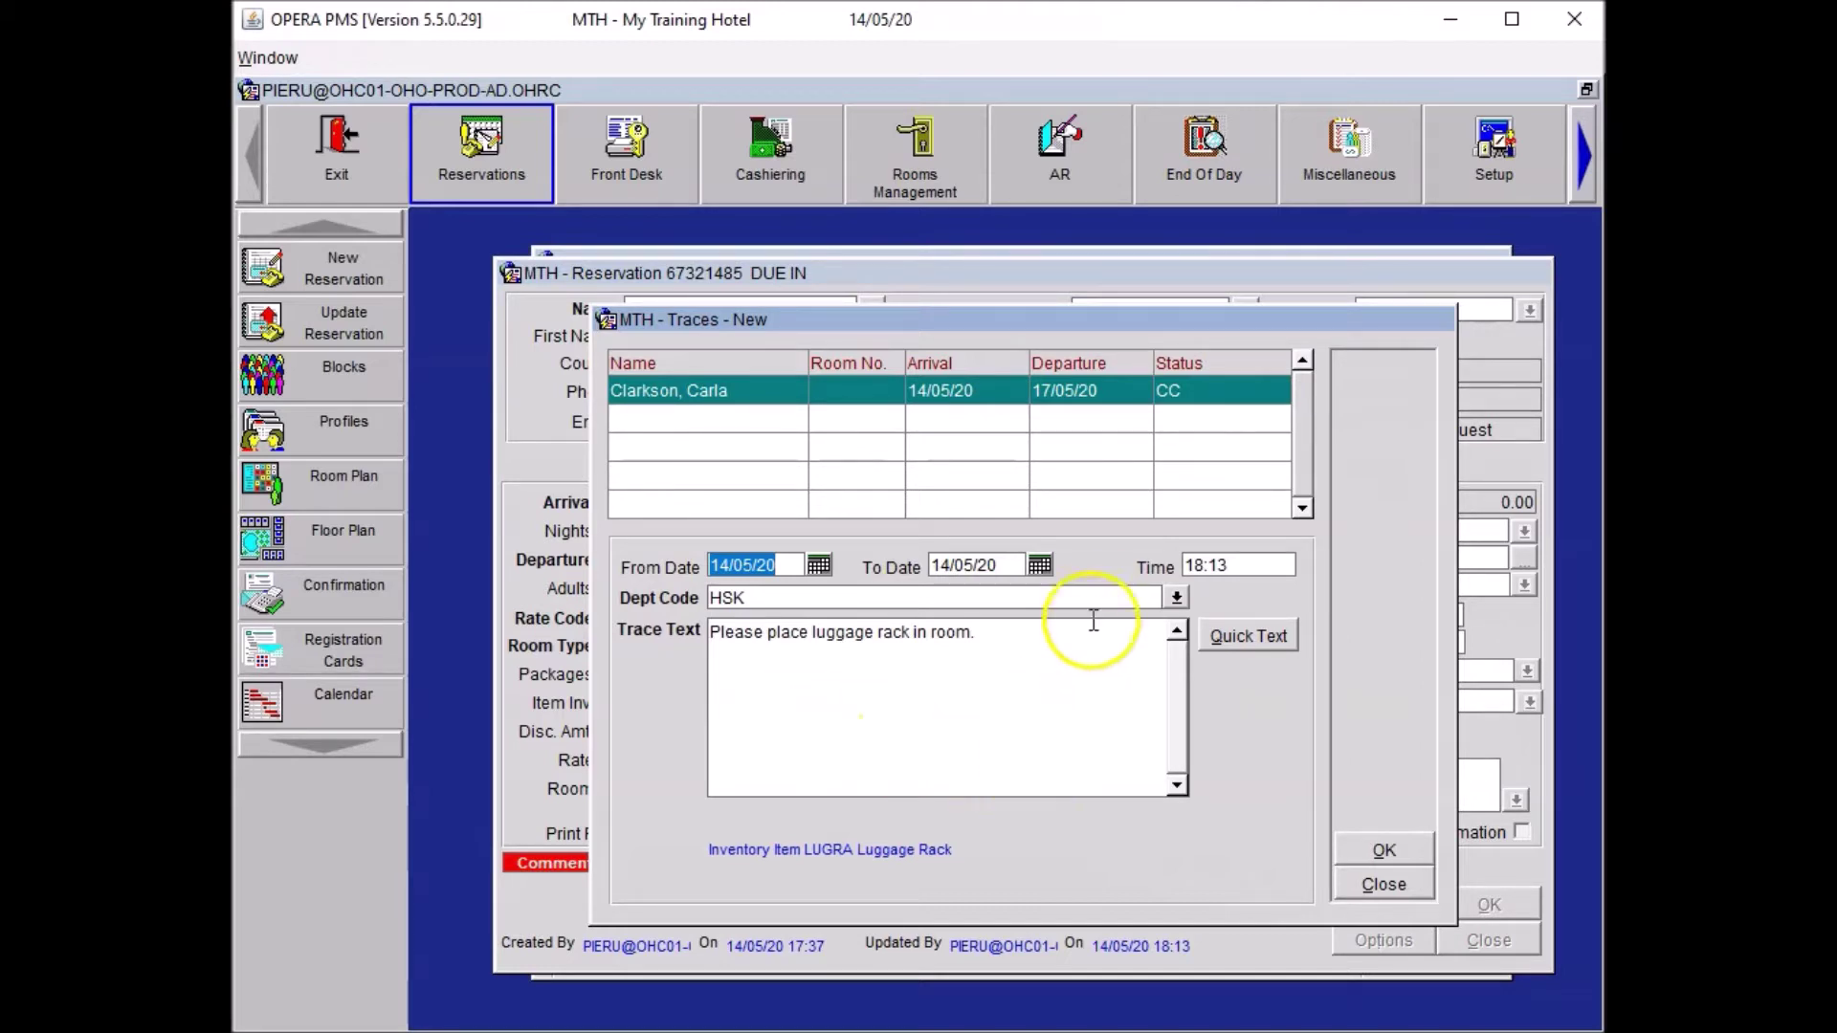
click(1387, 856)
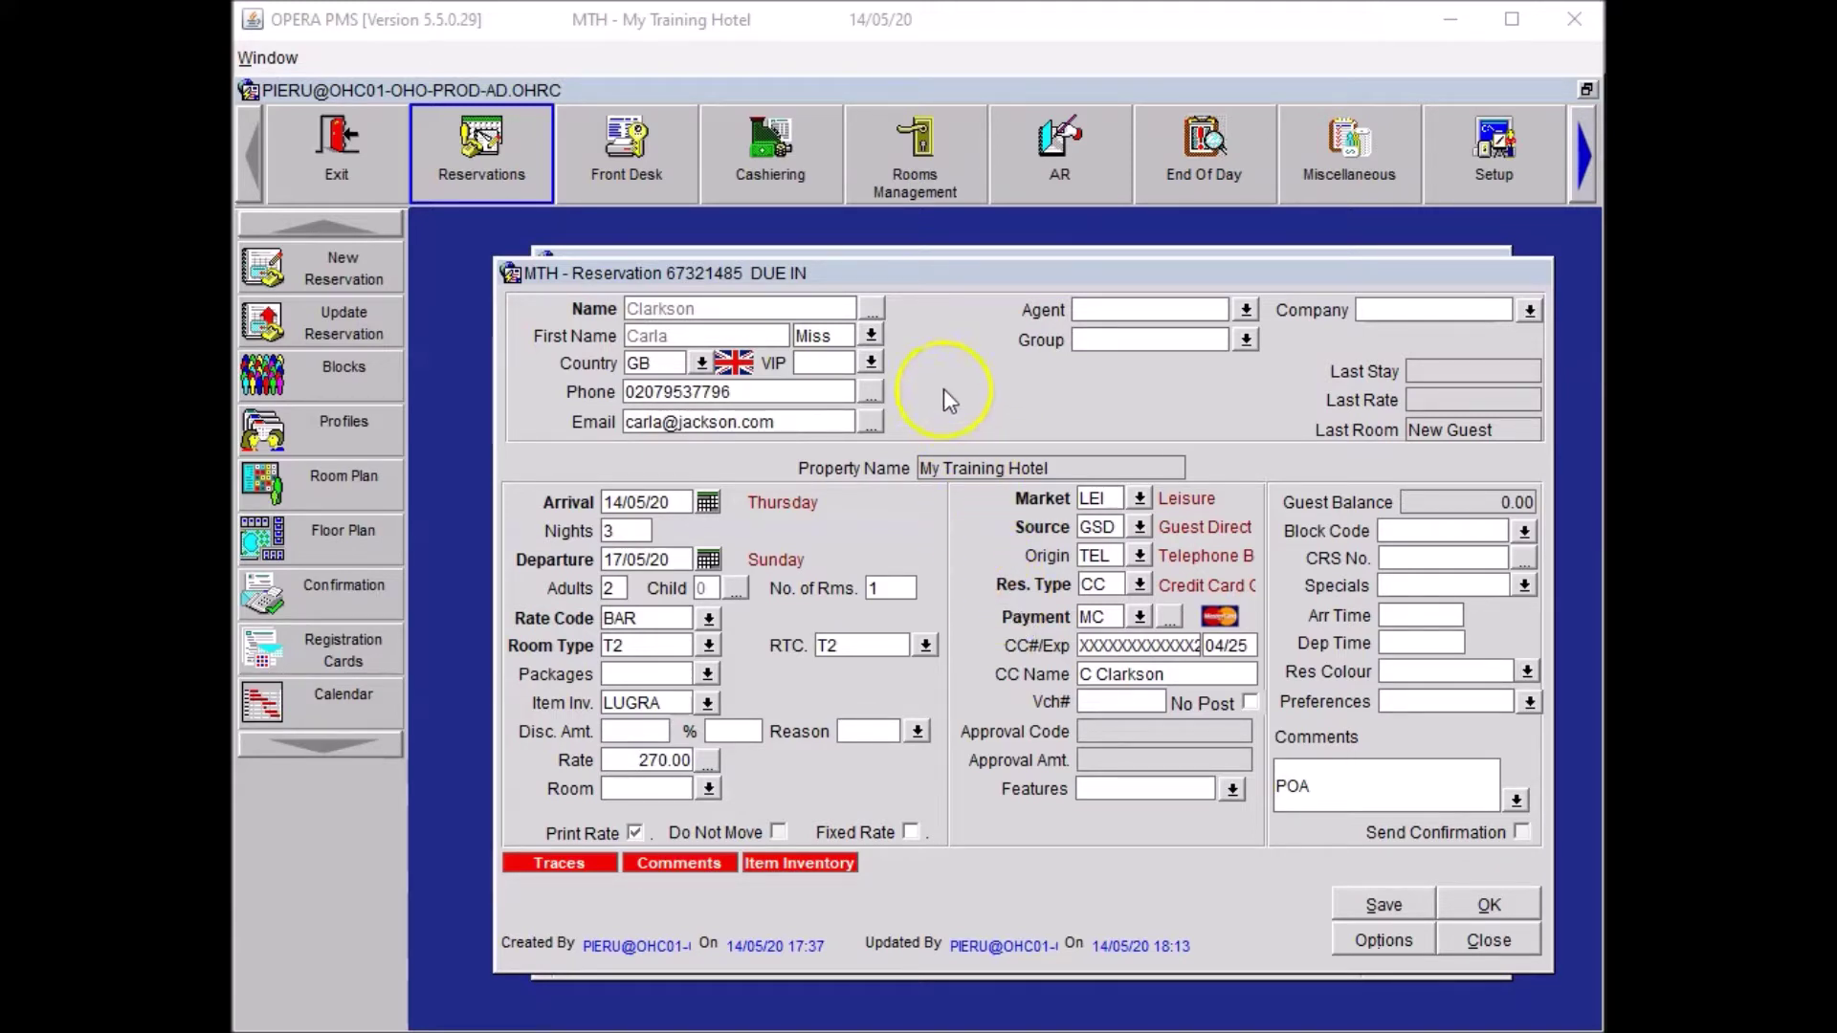
Start a new guest profile note of type Food & Beverage Notes.
click(880, 307)
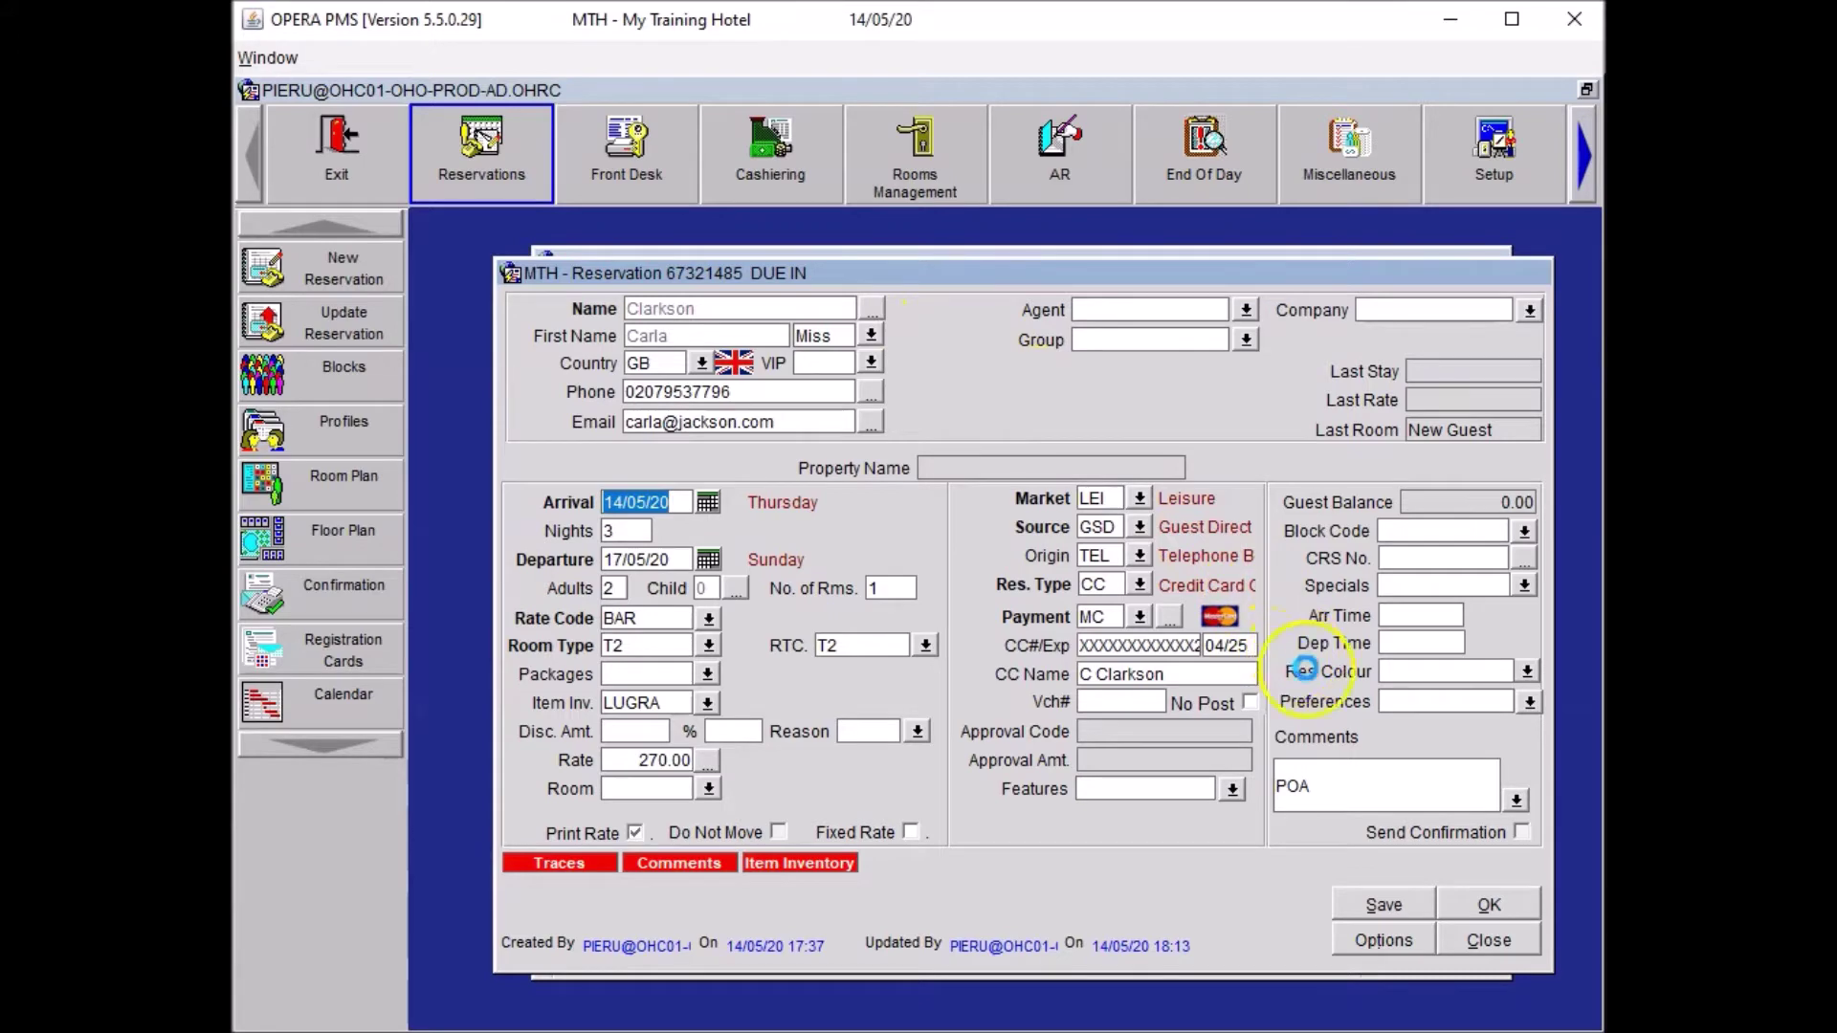
click(1457, 771)
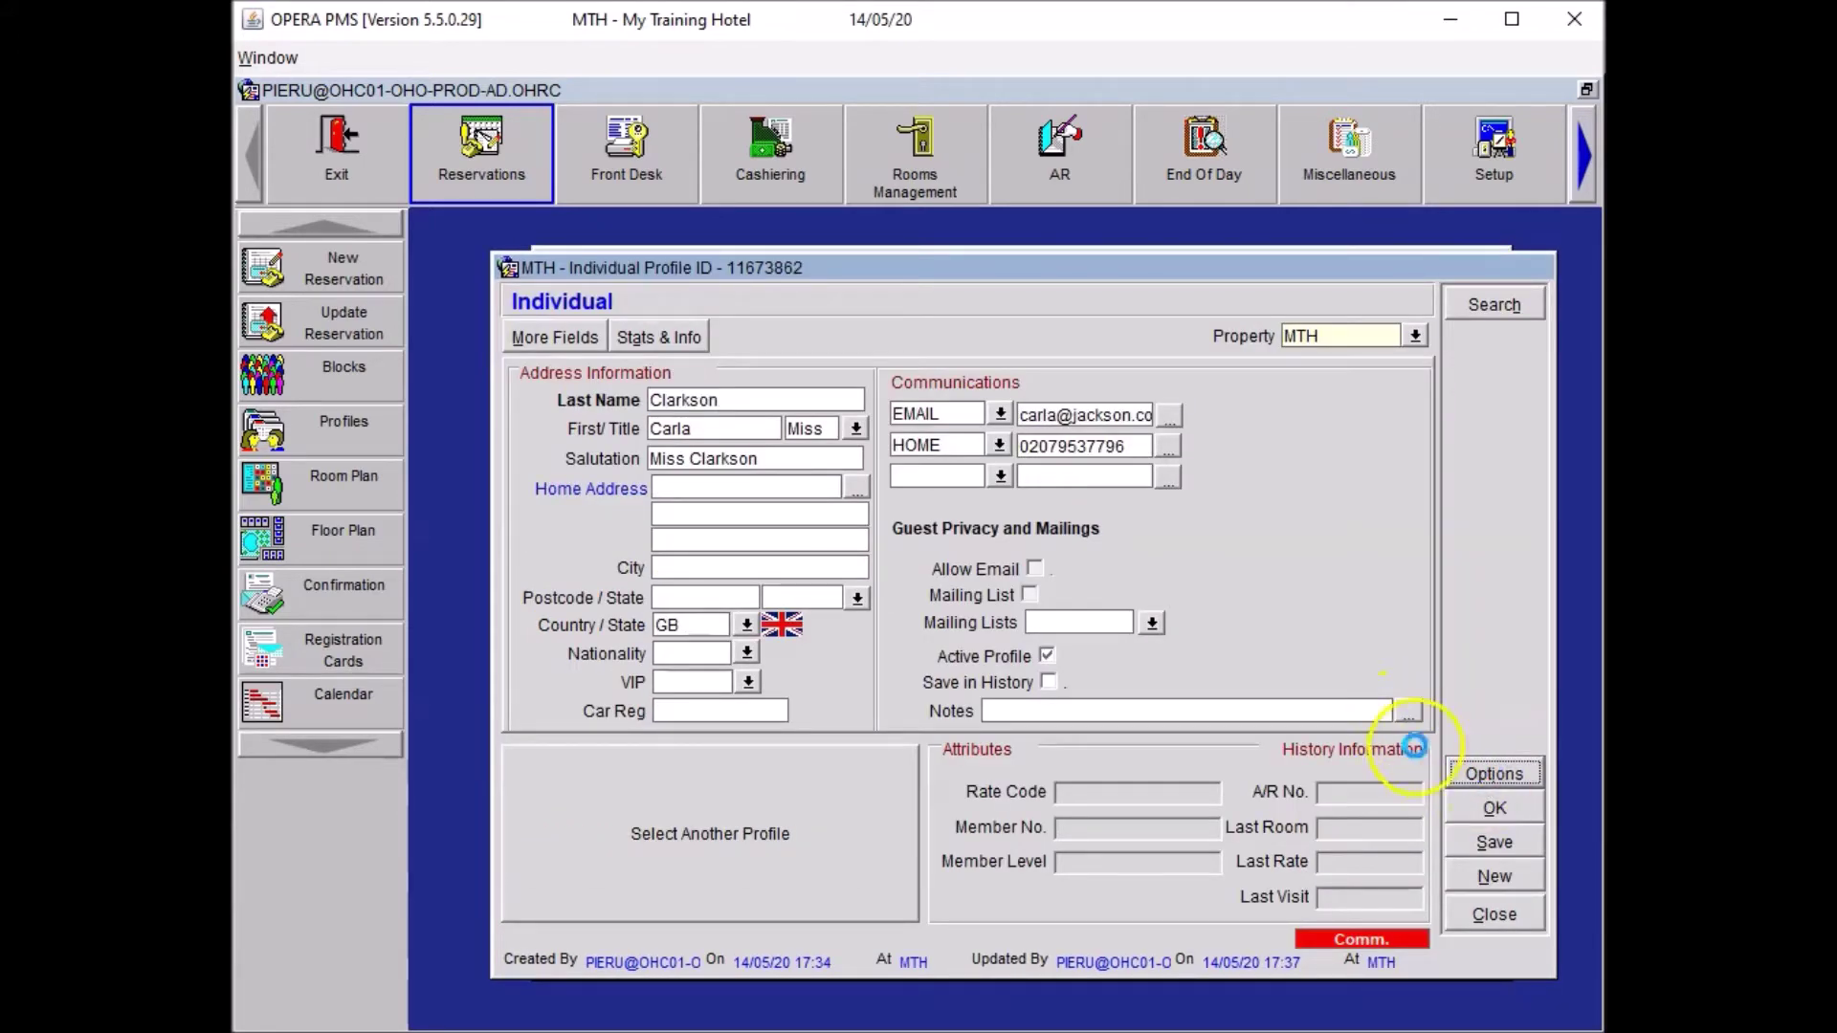
click(1024, 628)
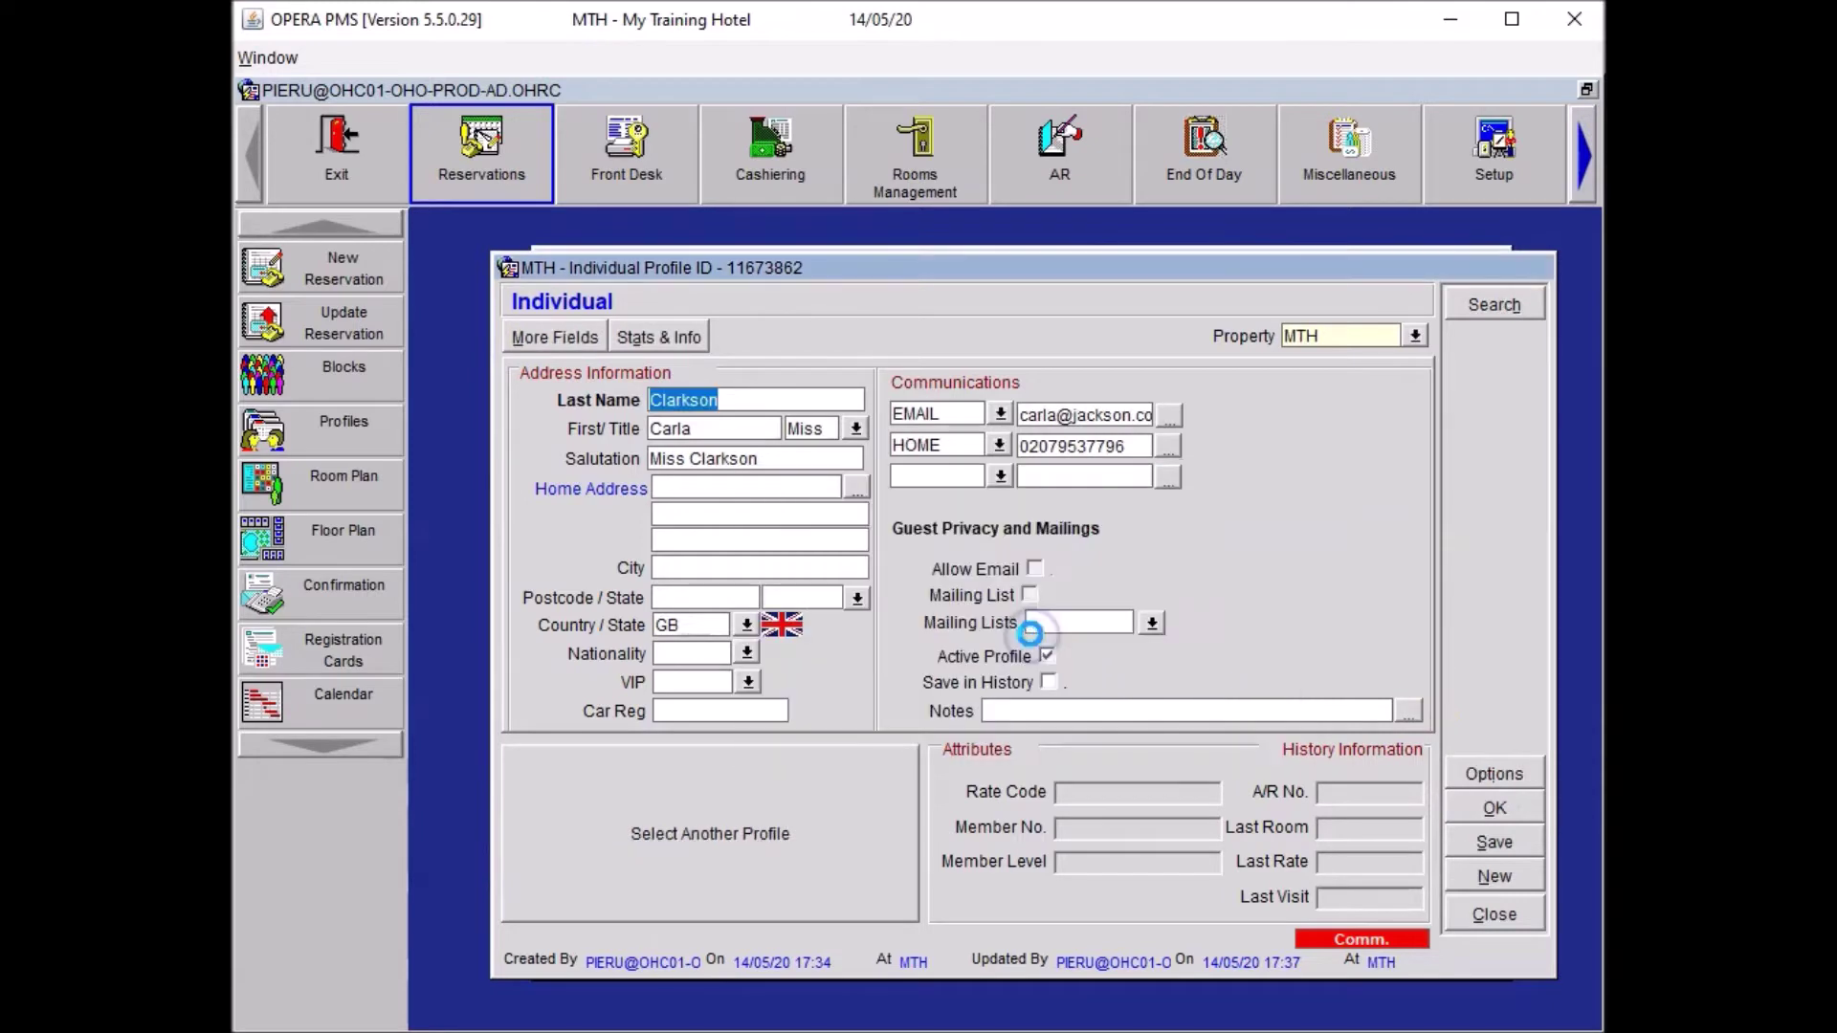
click(1386, 399)
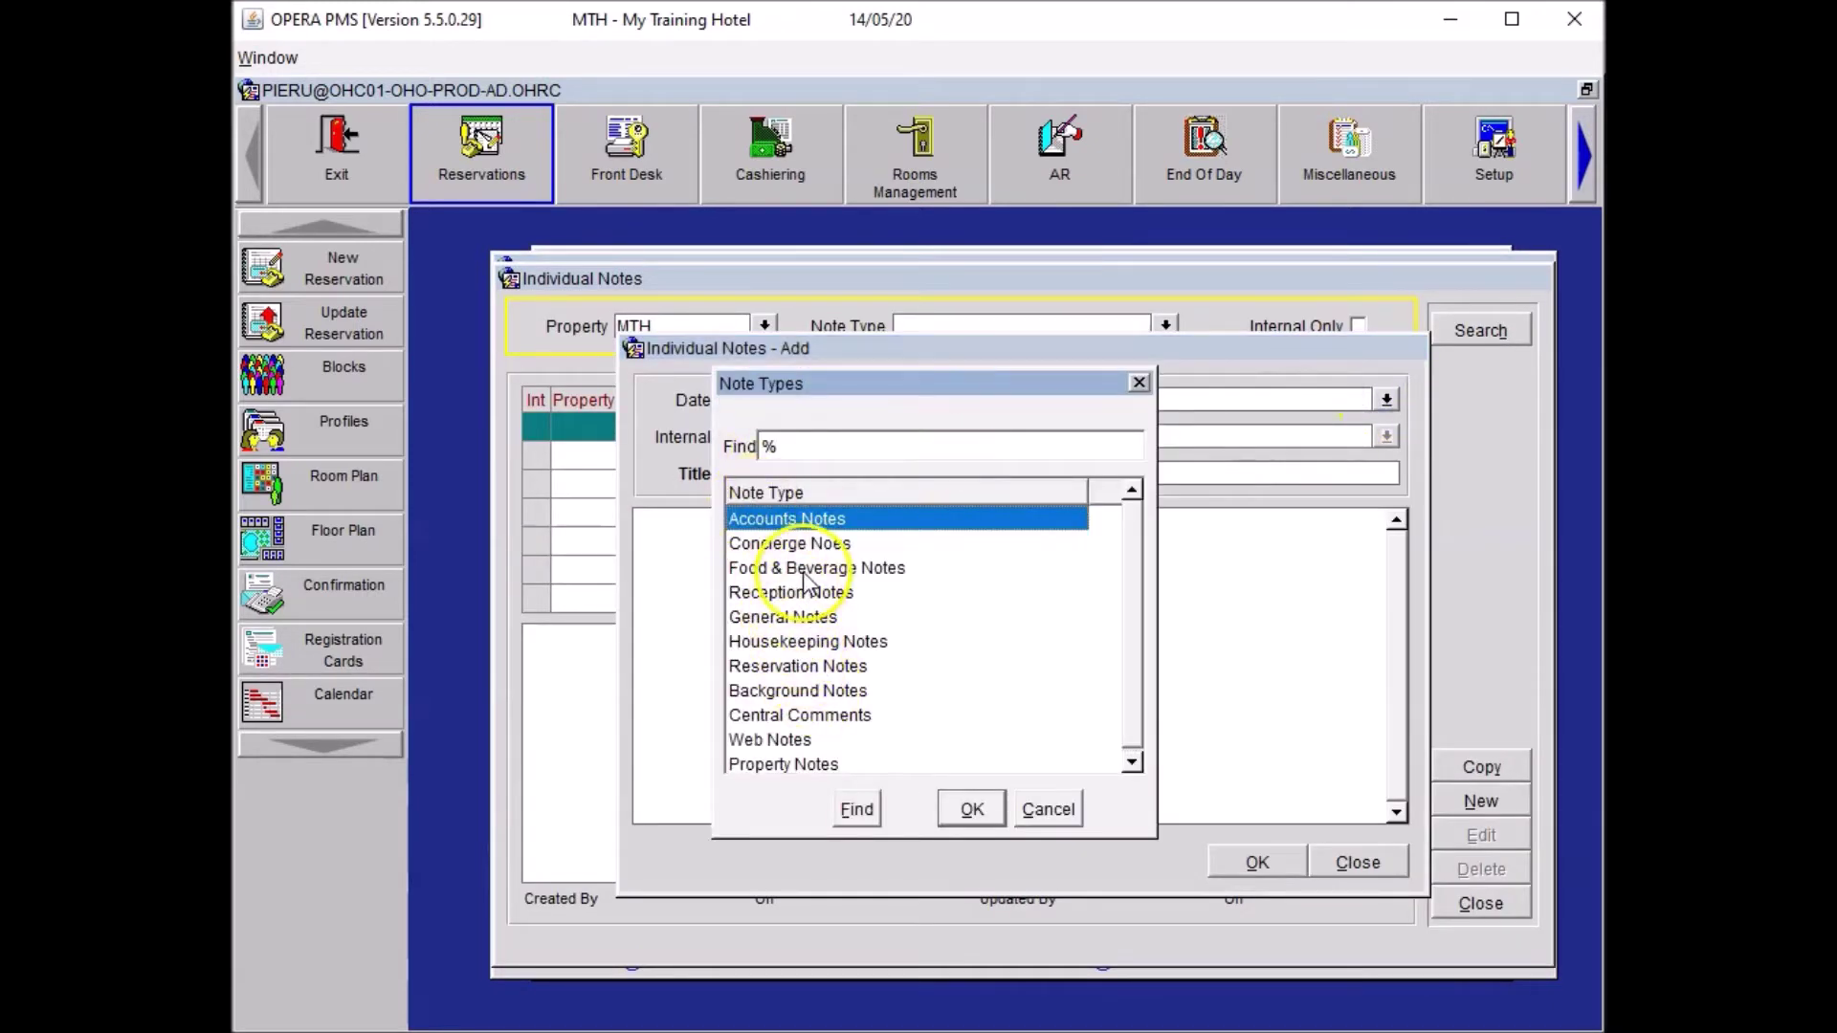
click(795, 568)
click(971, 808)
Title the note 'Vegetarian' with text 'Please note that guest is vegetarian', copy it, and save.
click(751, 474)
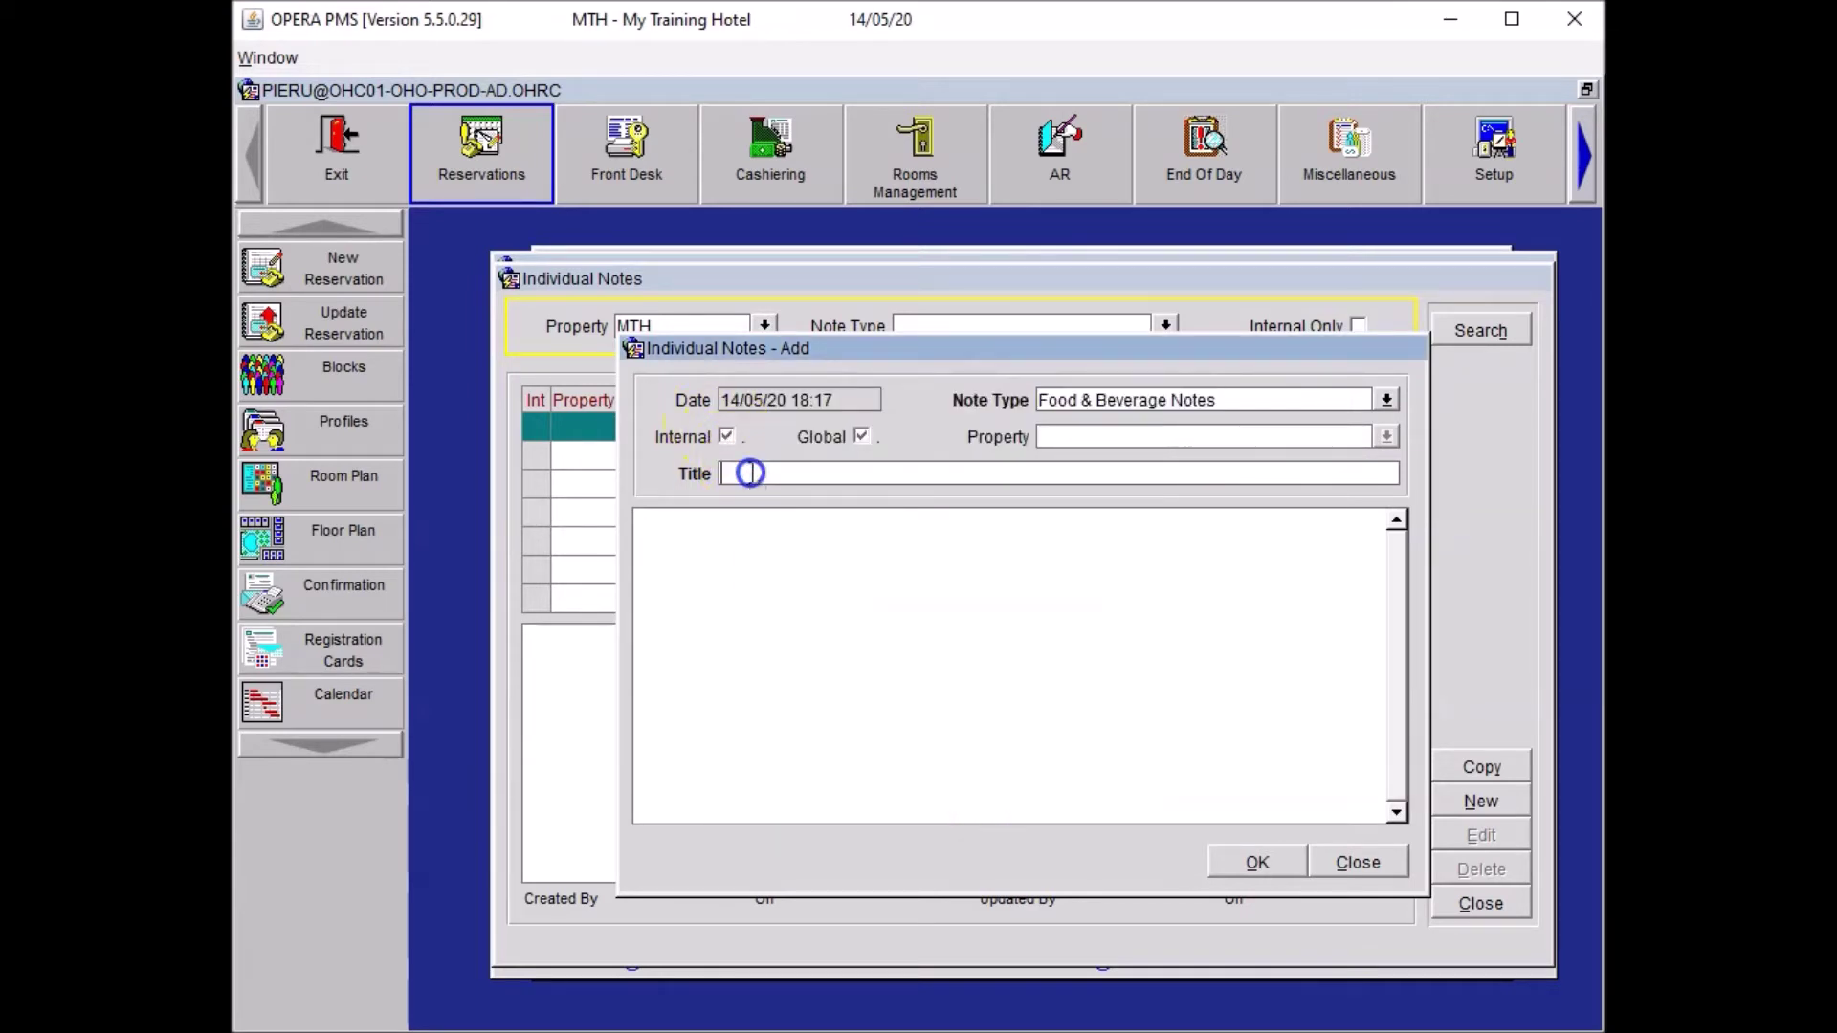
text(Vegetarian)
click(876, 580)
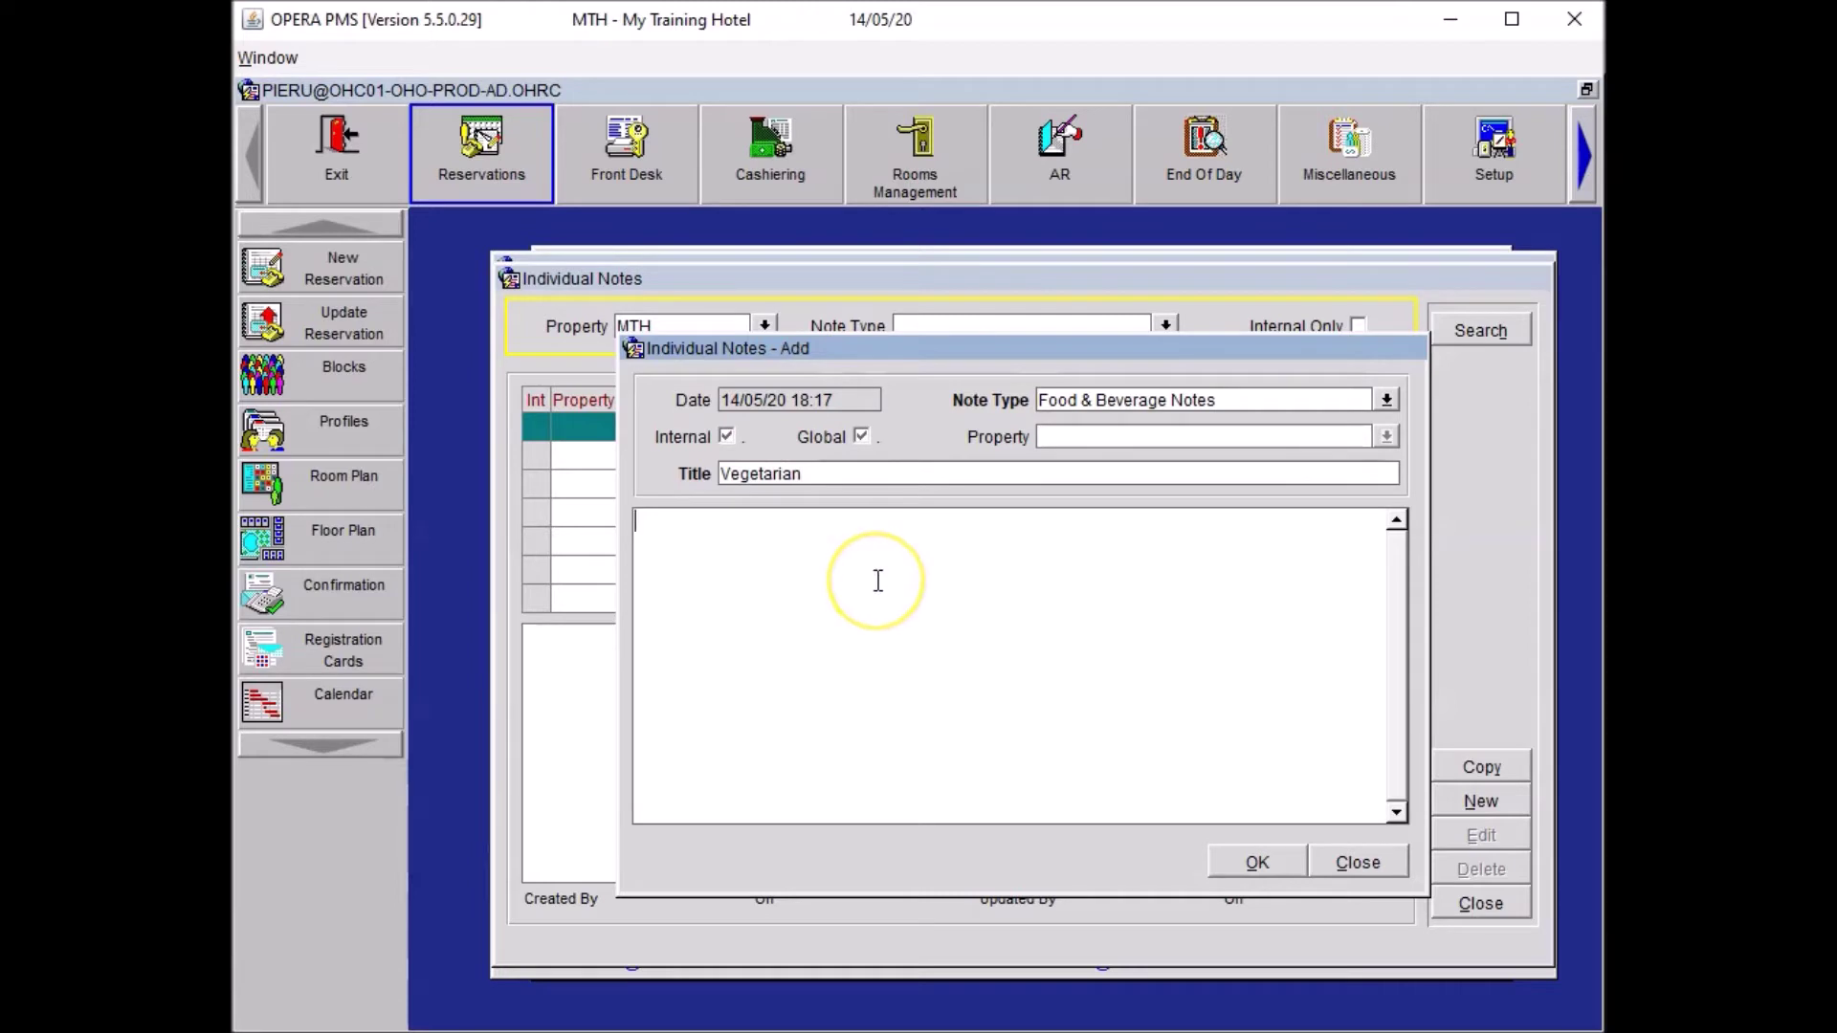
text(Please note that guest is vegetarian)
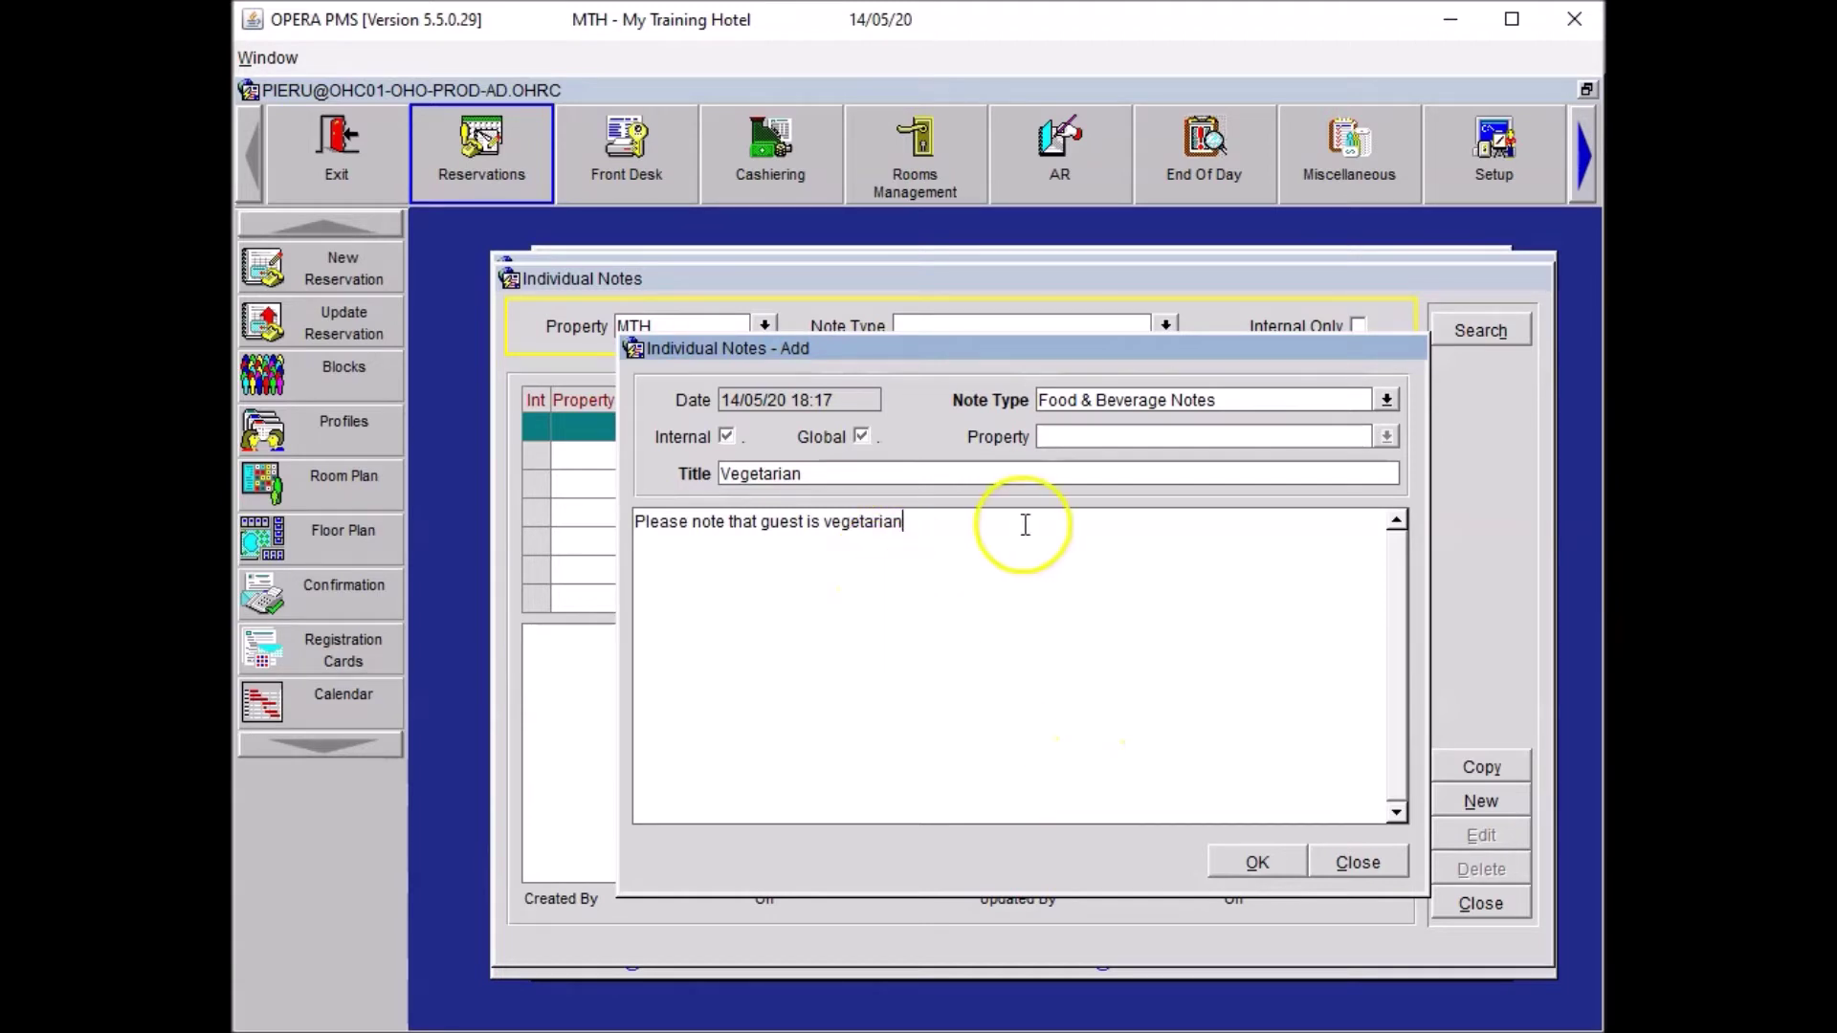
triple_click(775, 522)
key(ctrl+c)
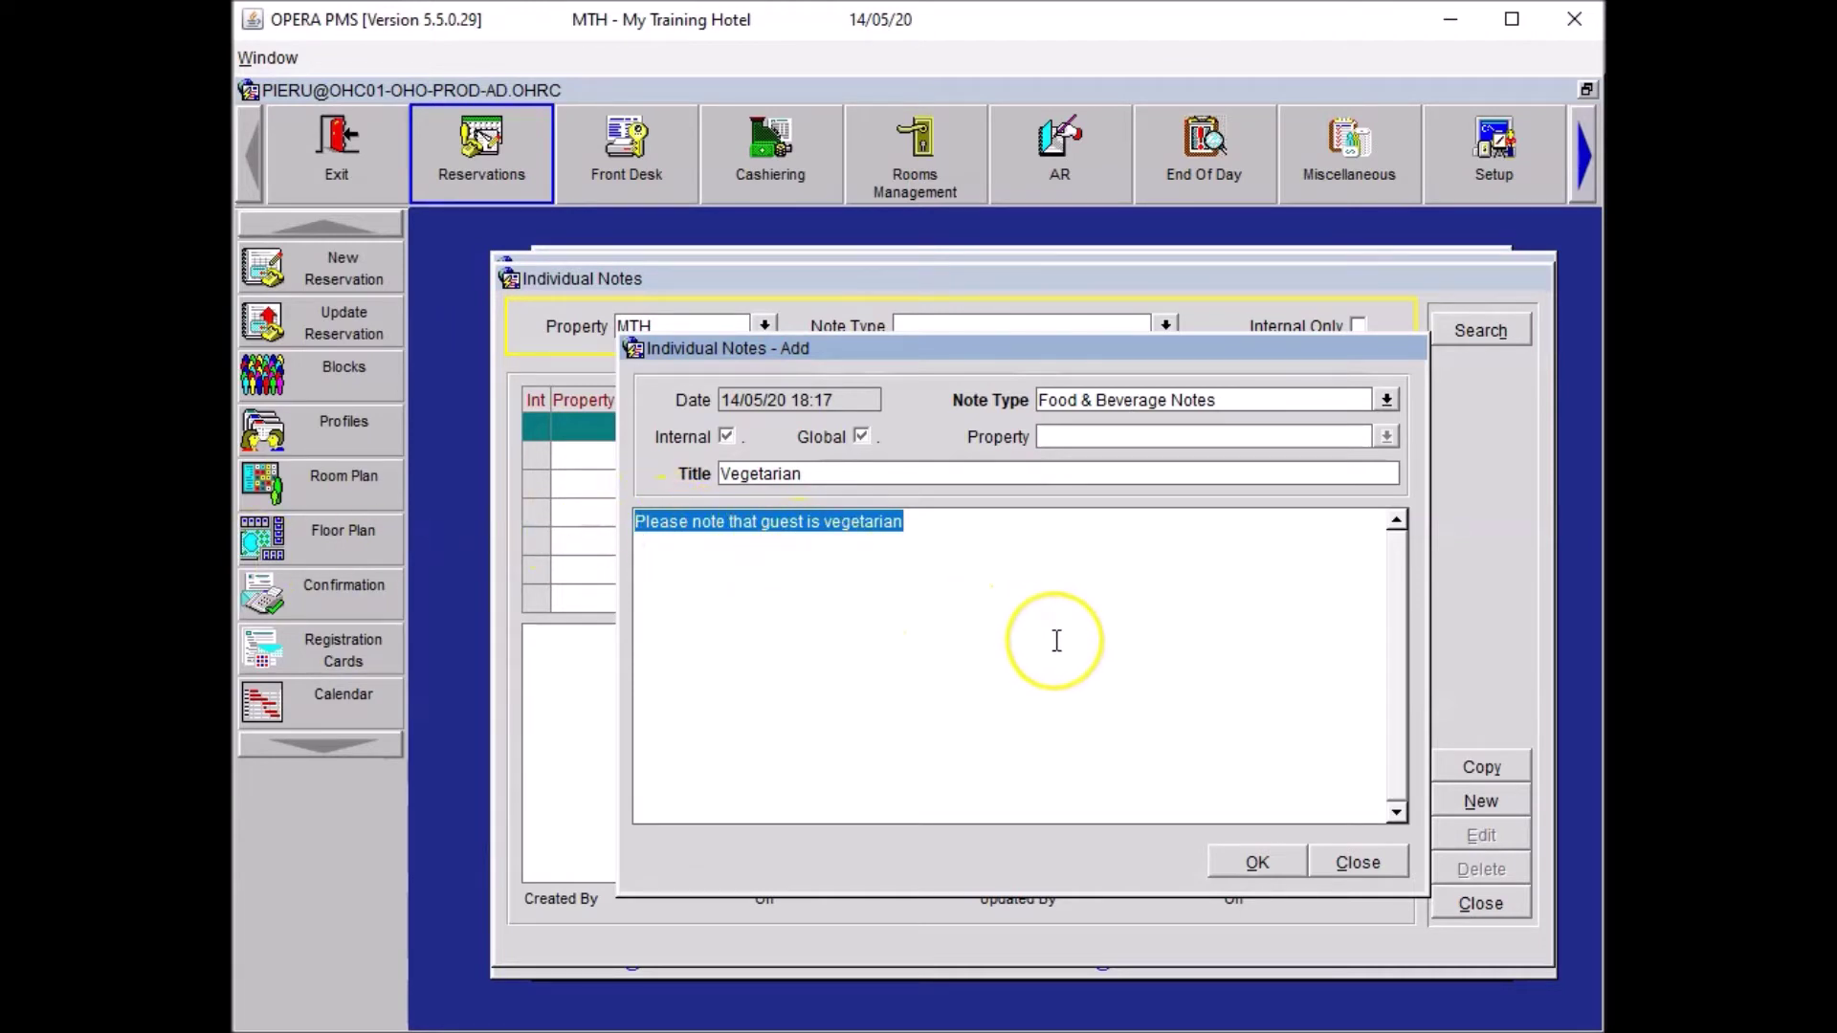
click(1276, 865)
click(1499, 909)
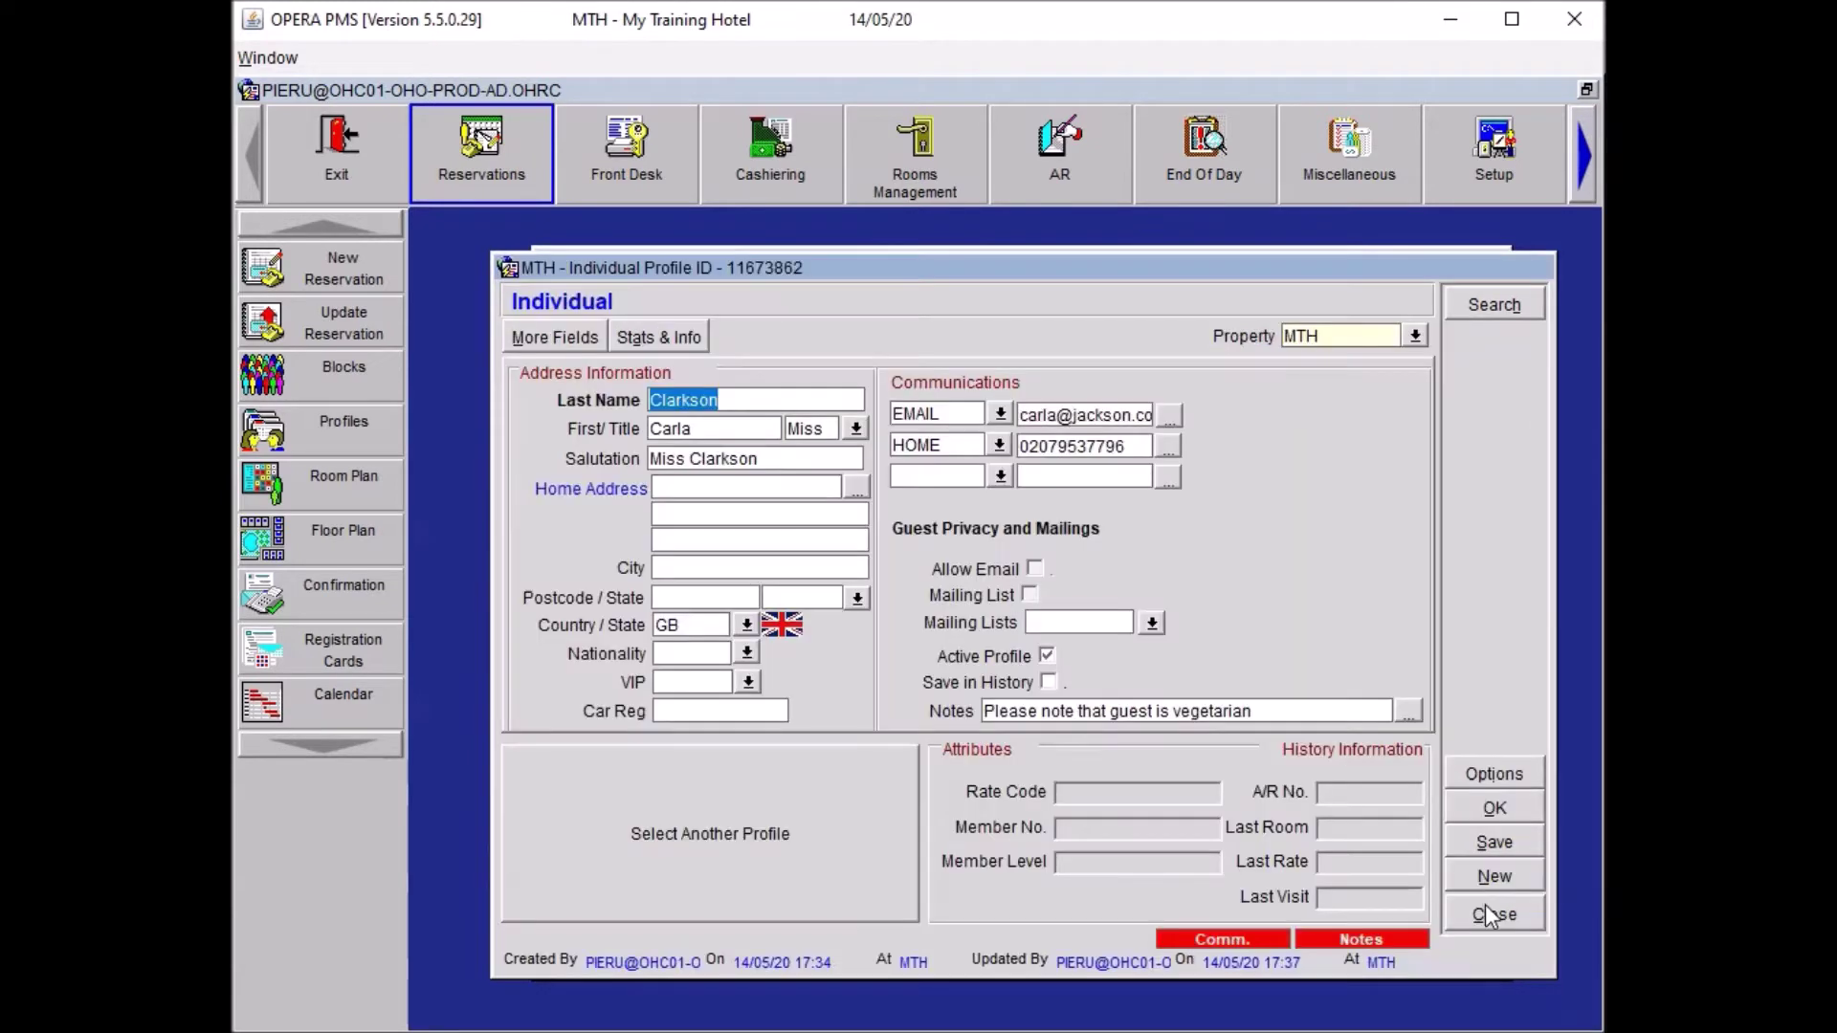
click(1490, 809)
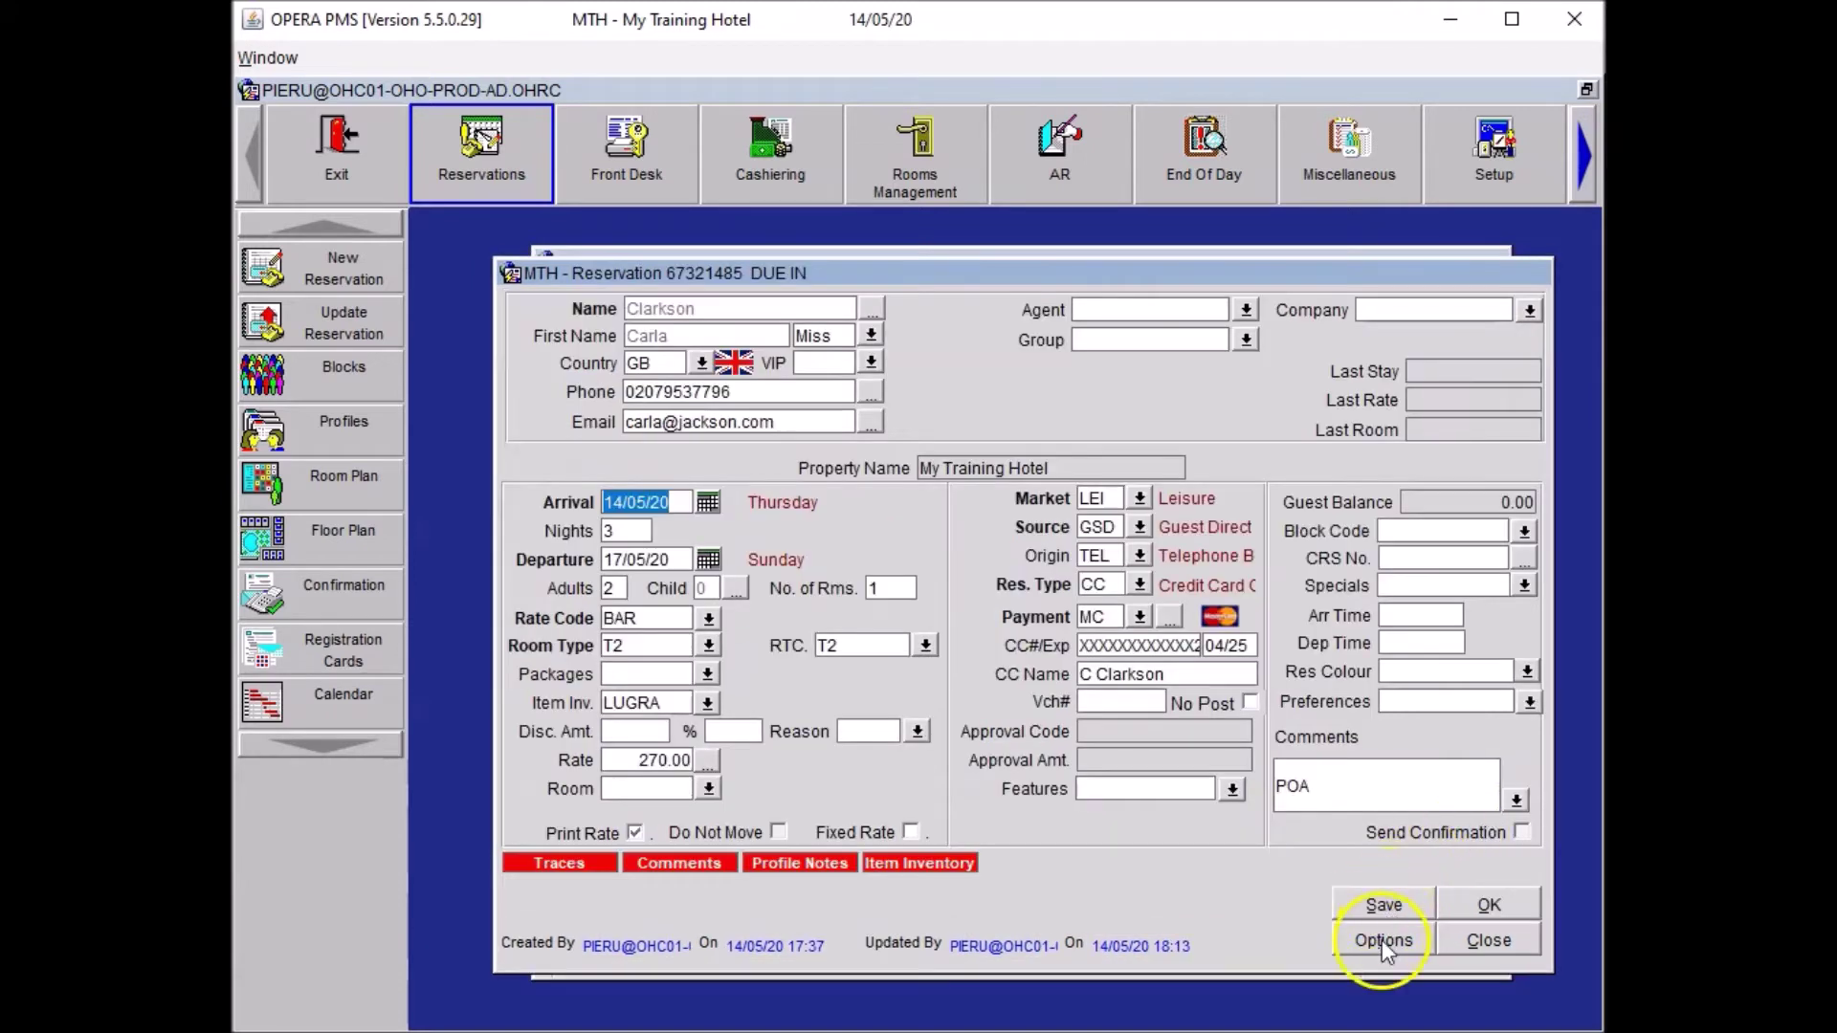
Create an FB department trace containing the pasted vegetarian note.
click(1382, 940)
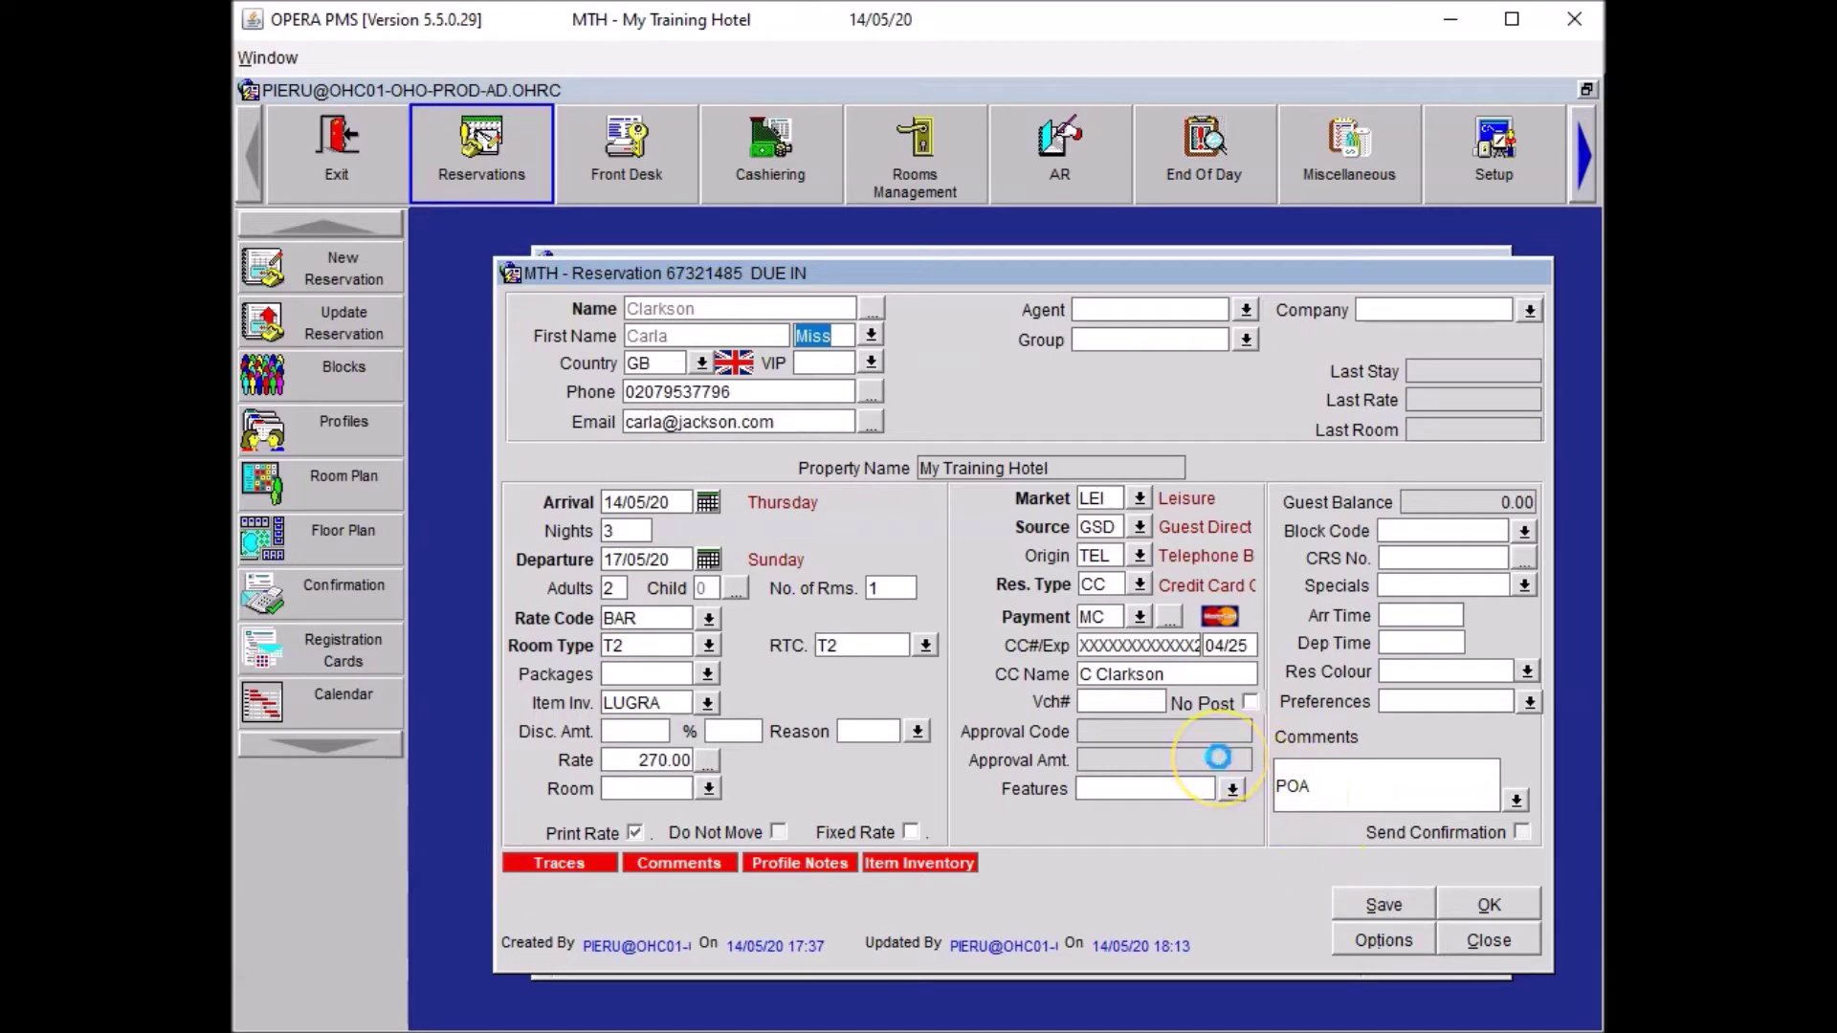
click(1207, 761)
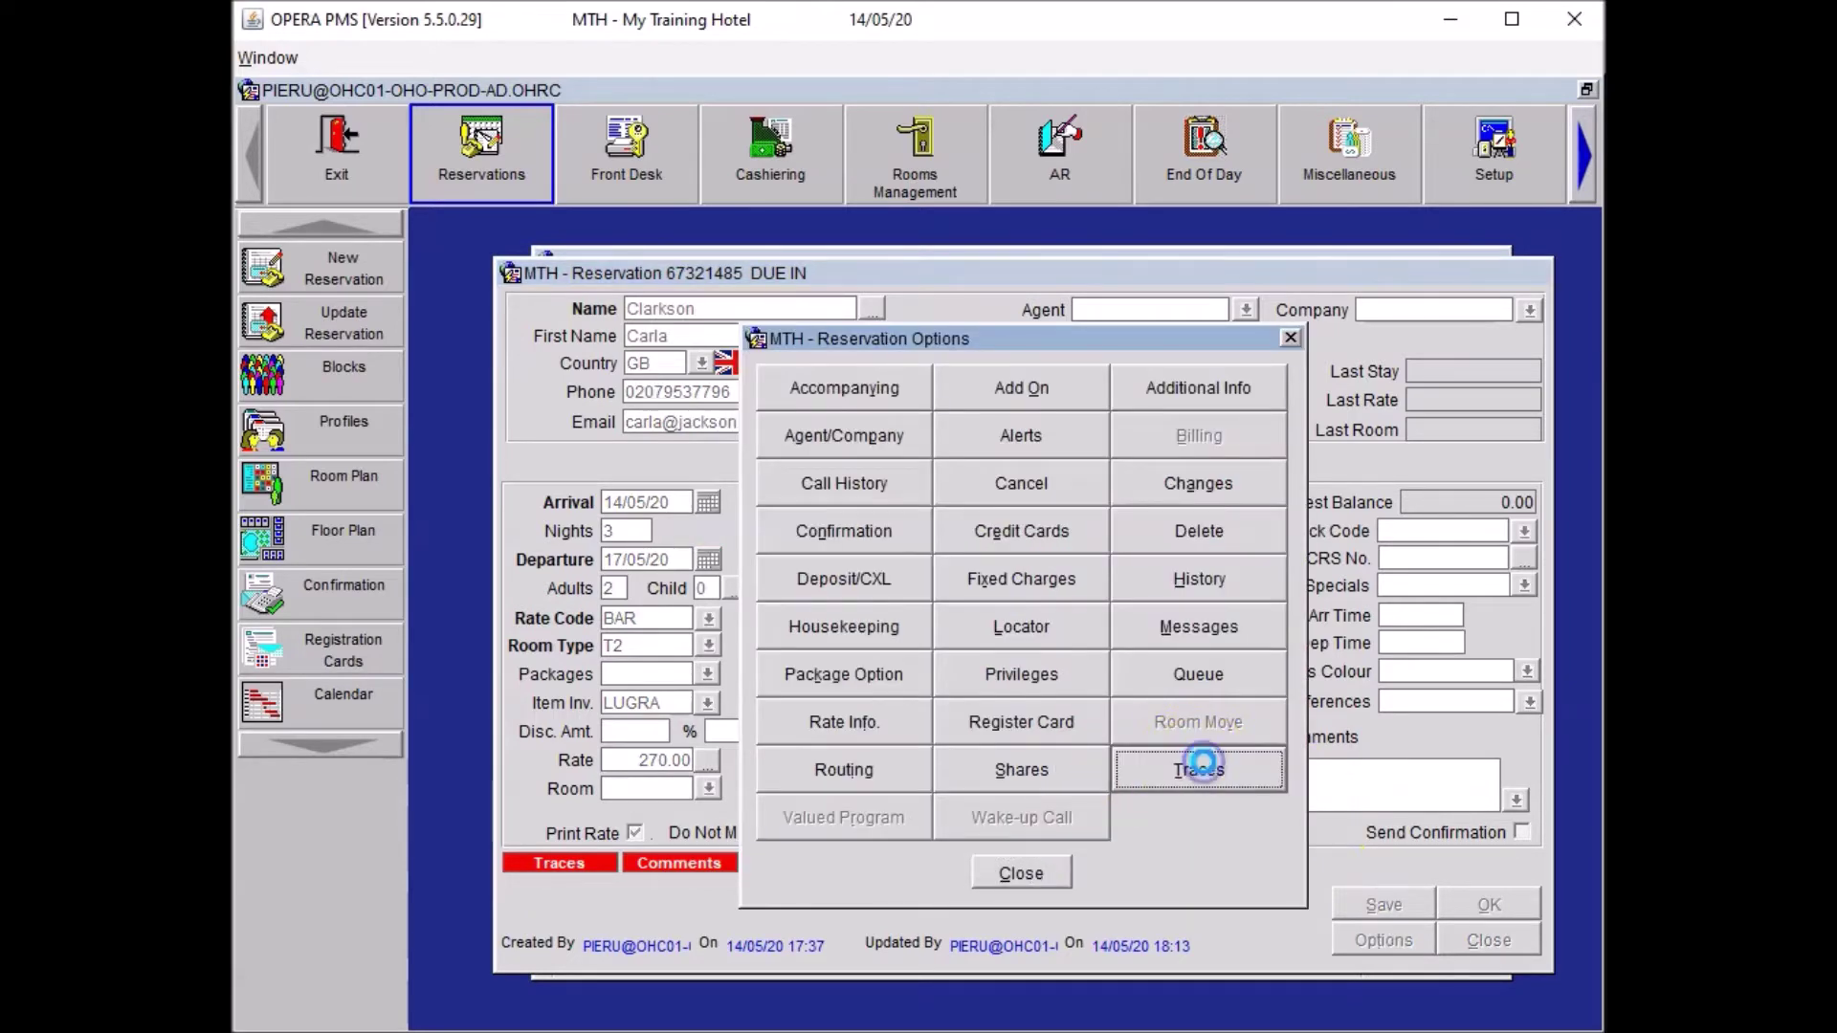
click(1460, 758)
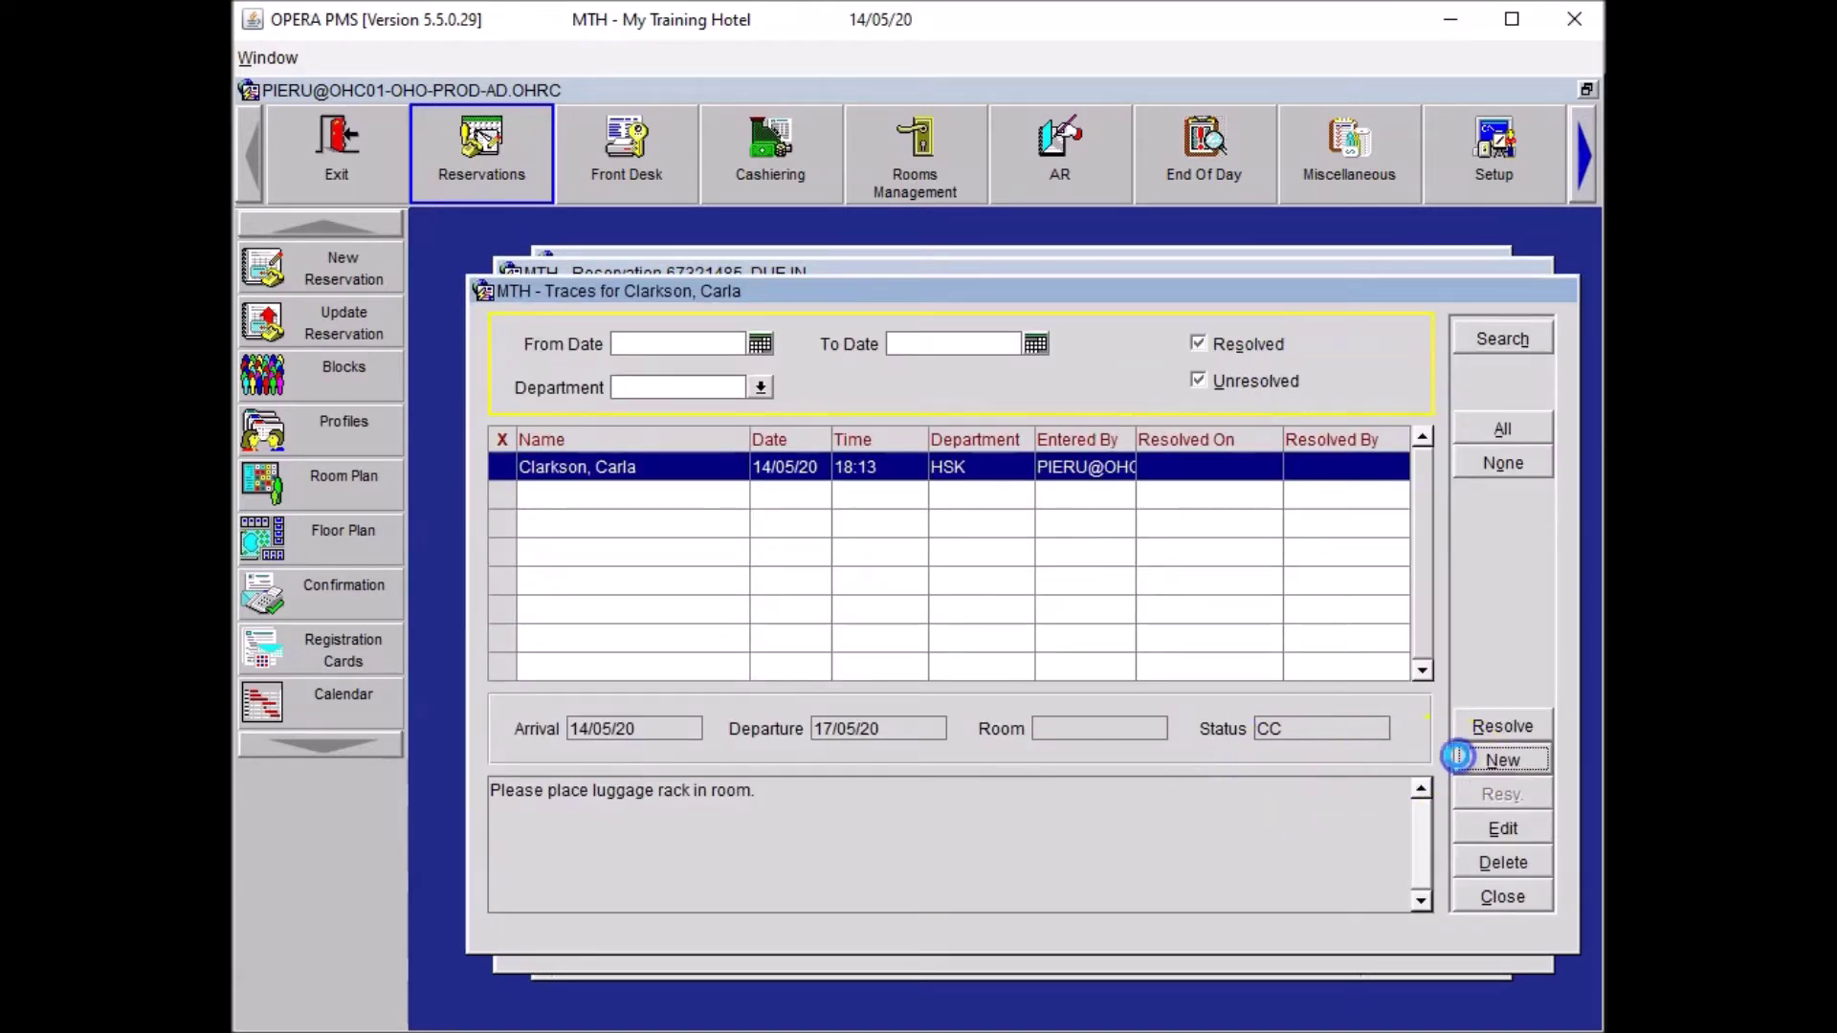
click(916, 592)
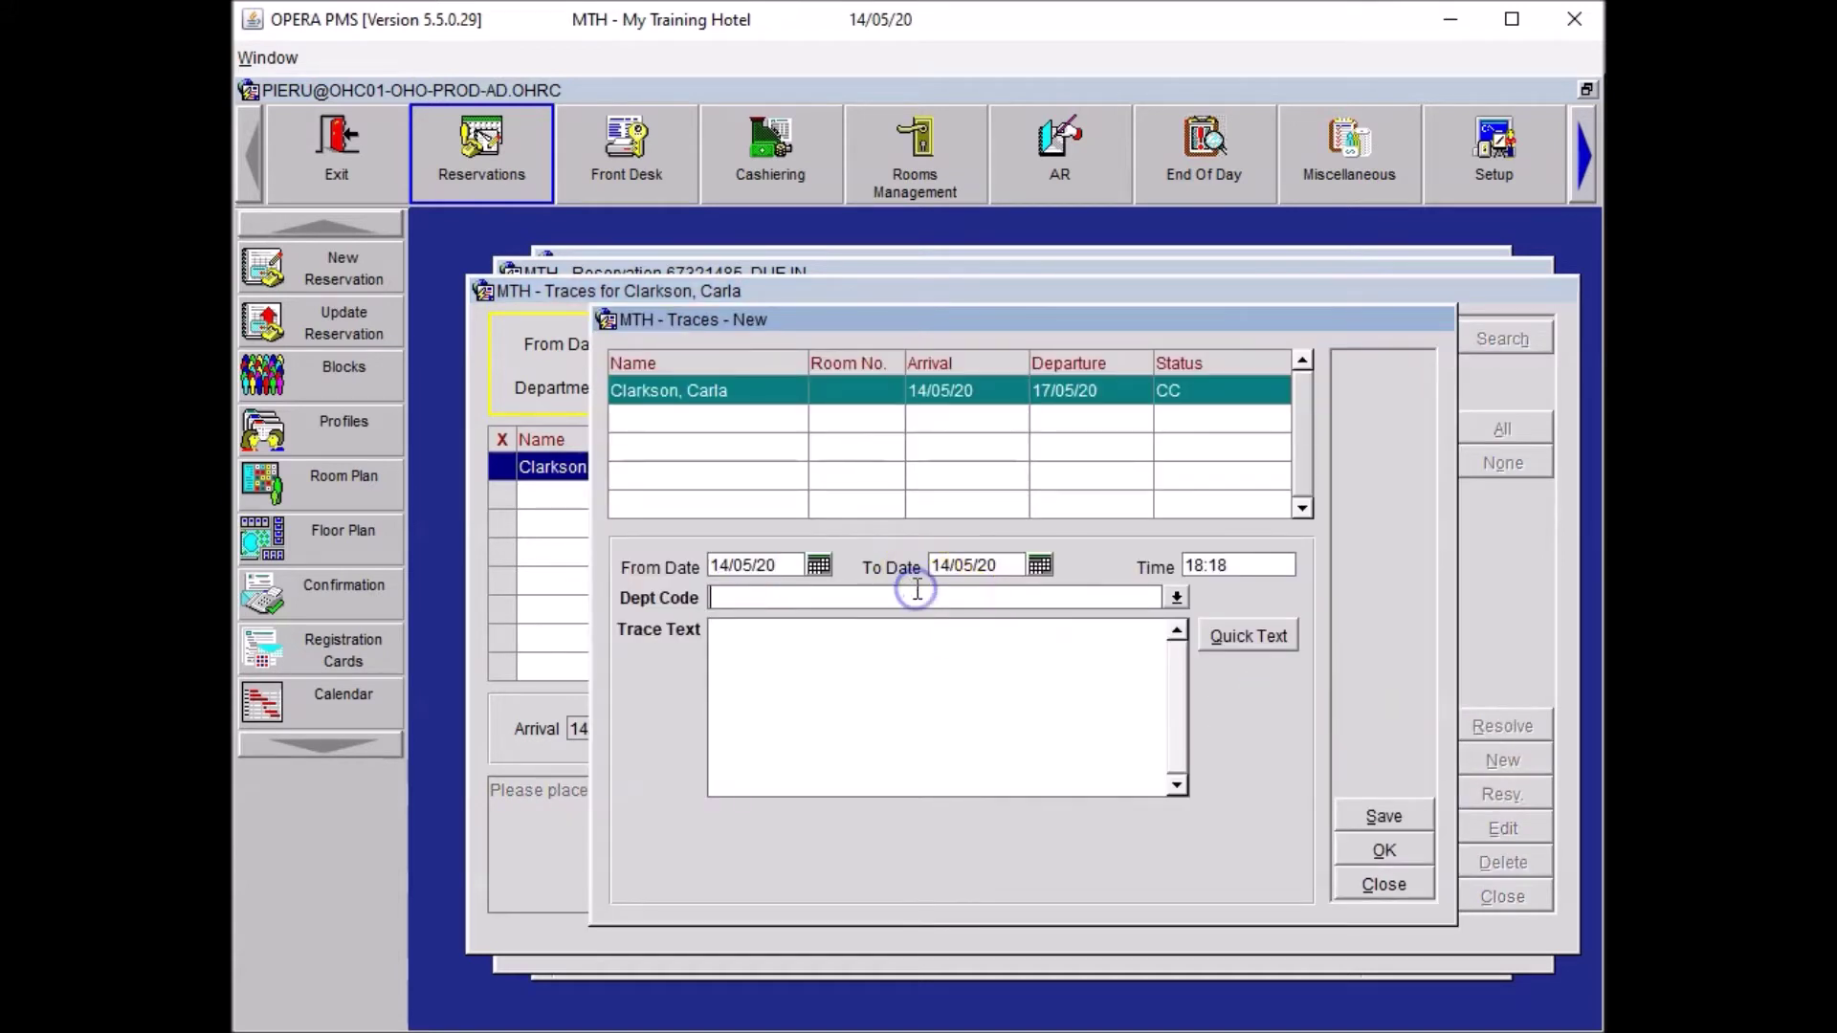
text(FB)
key(ctrl+v)
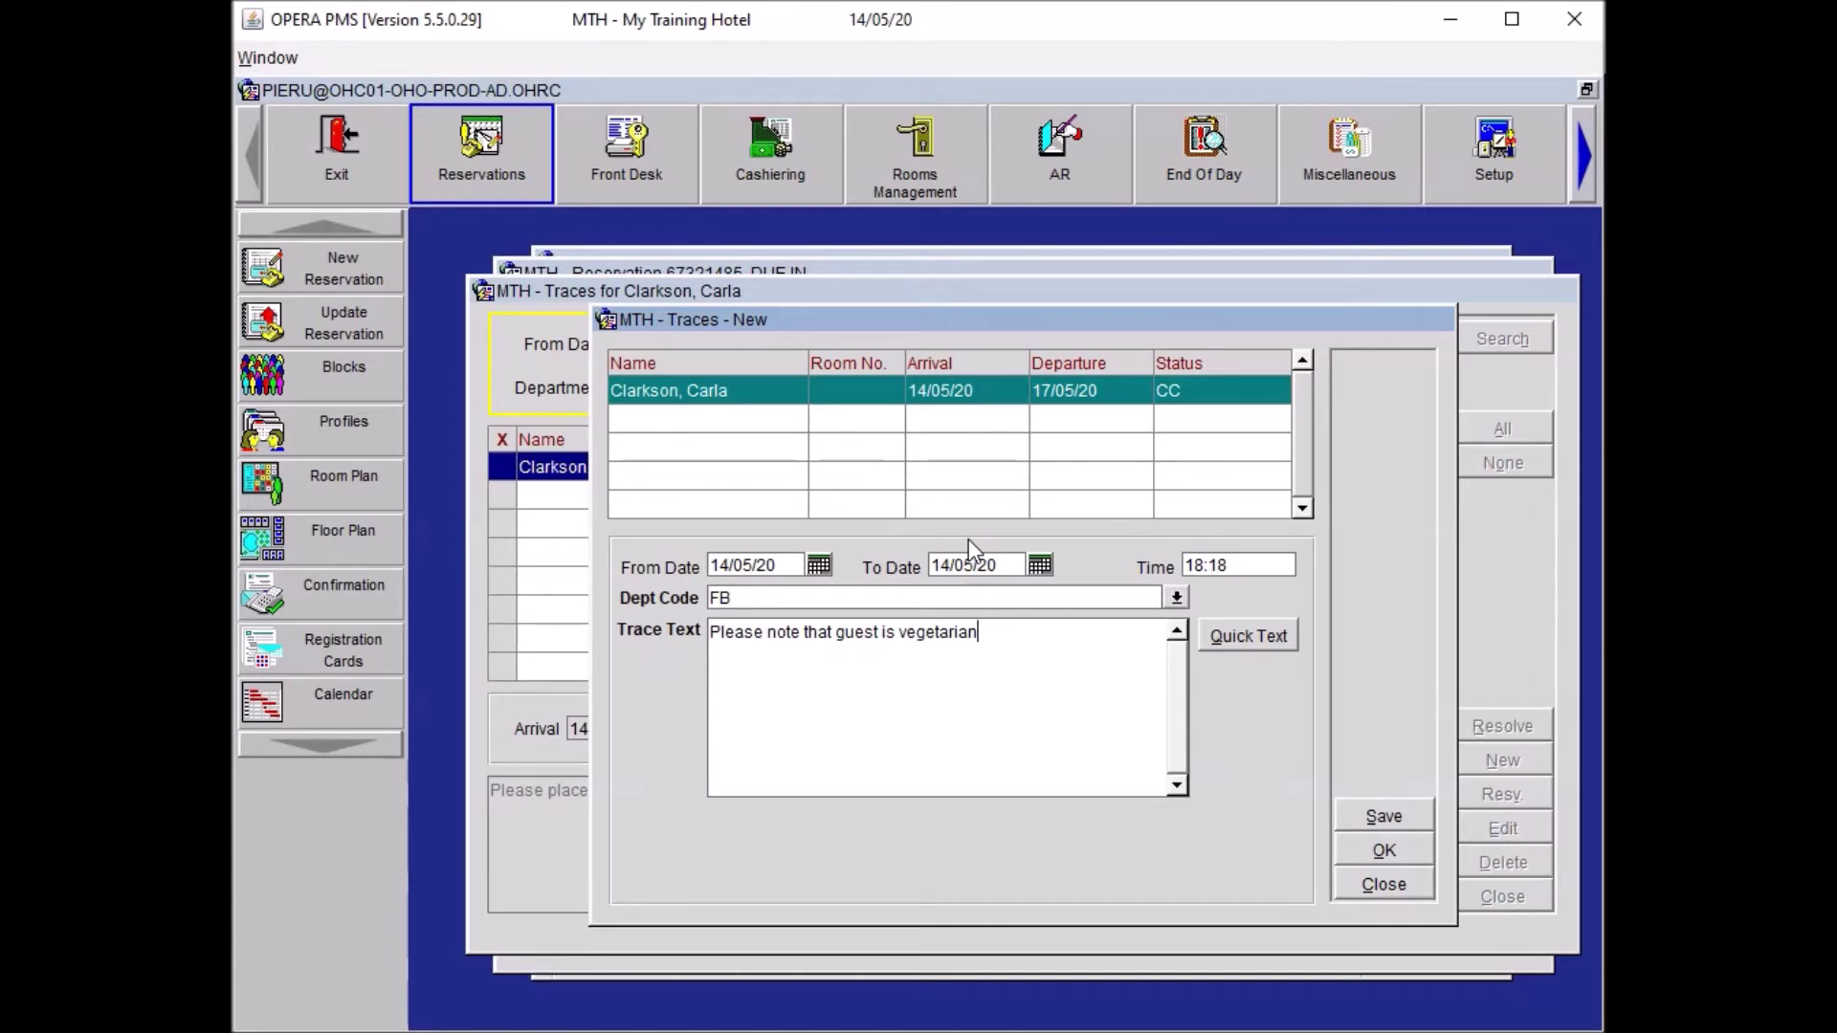
click(1383, 850)
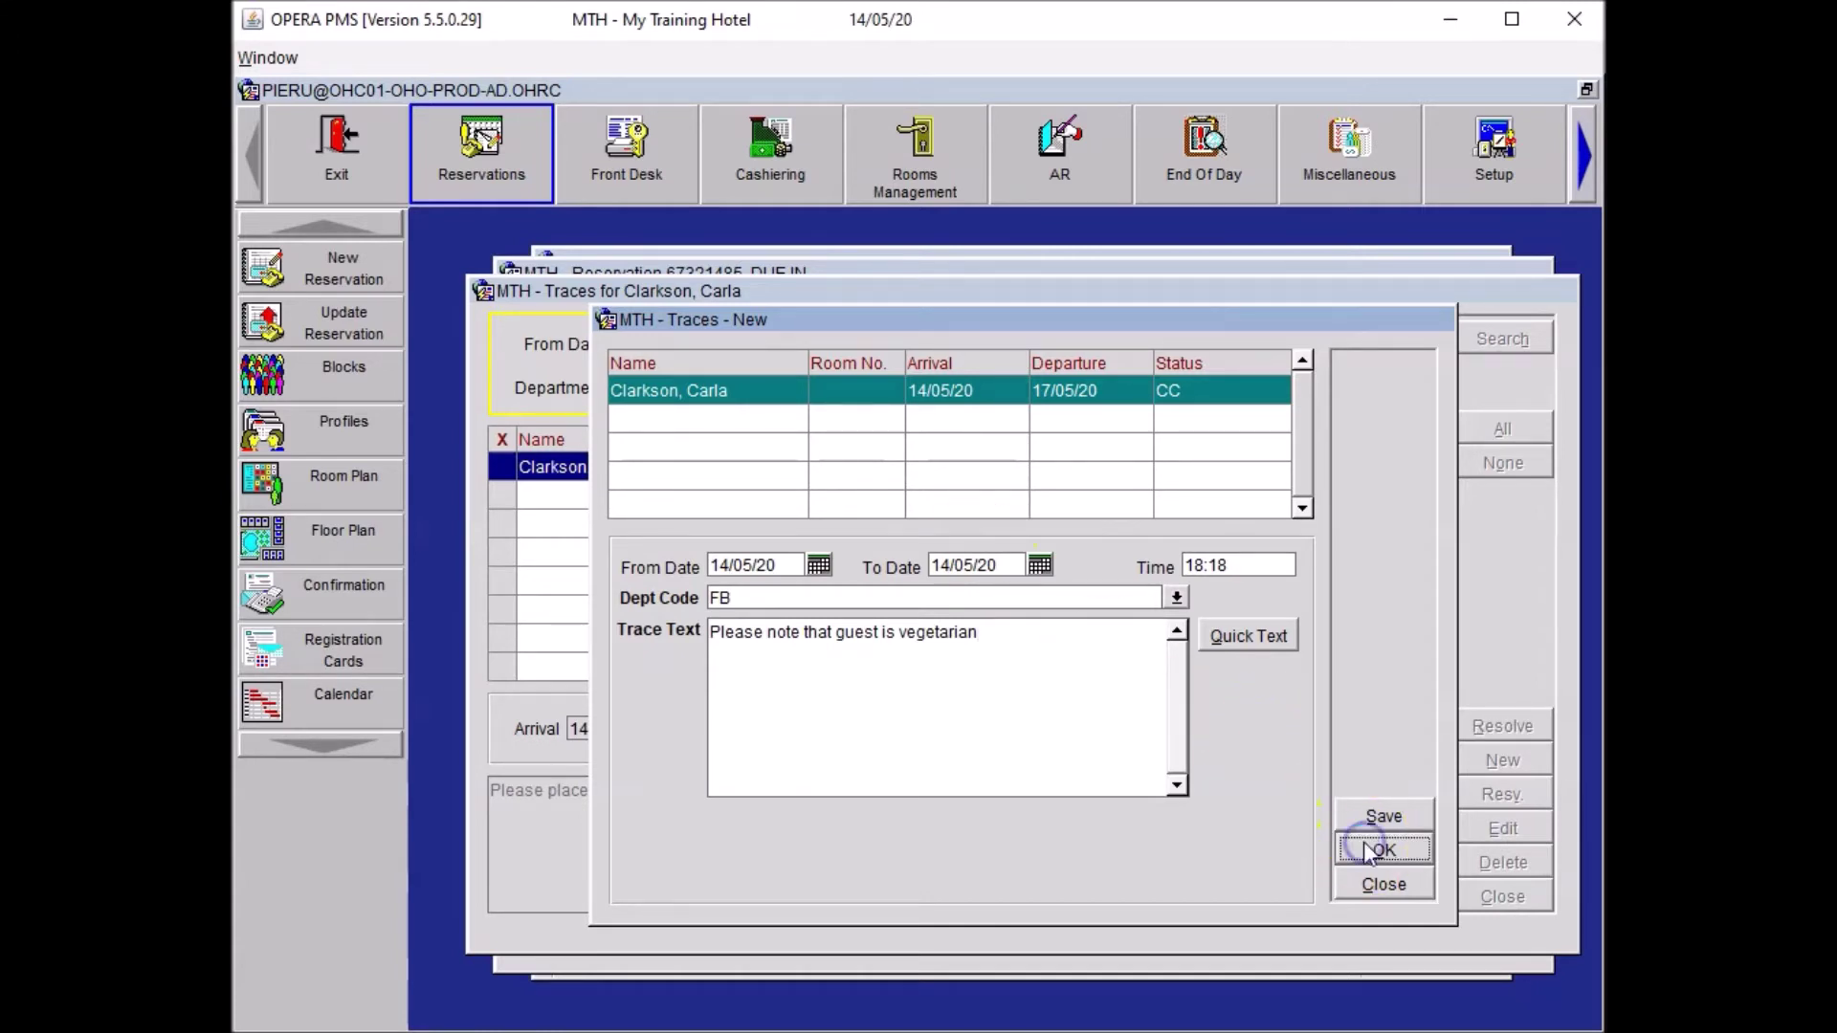
Close the traces and options windows and save the reservation.
click(1489, 872)
click(1490, 893)
click(1022, 873)
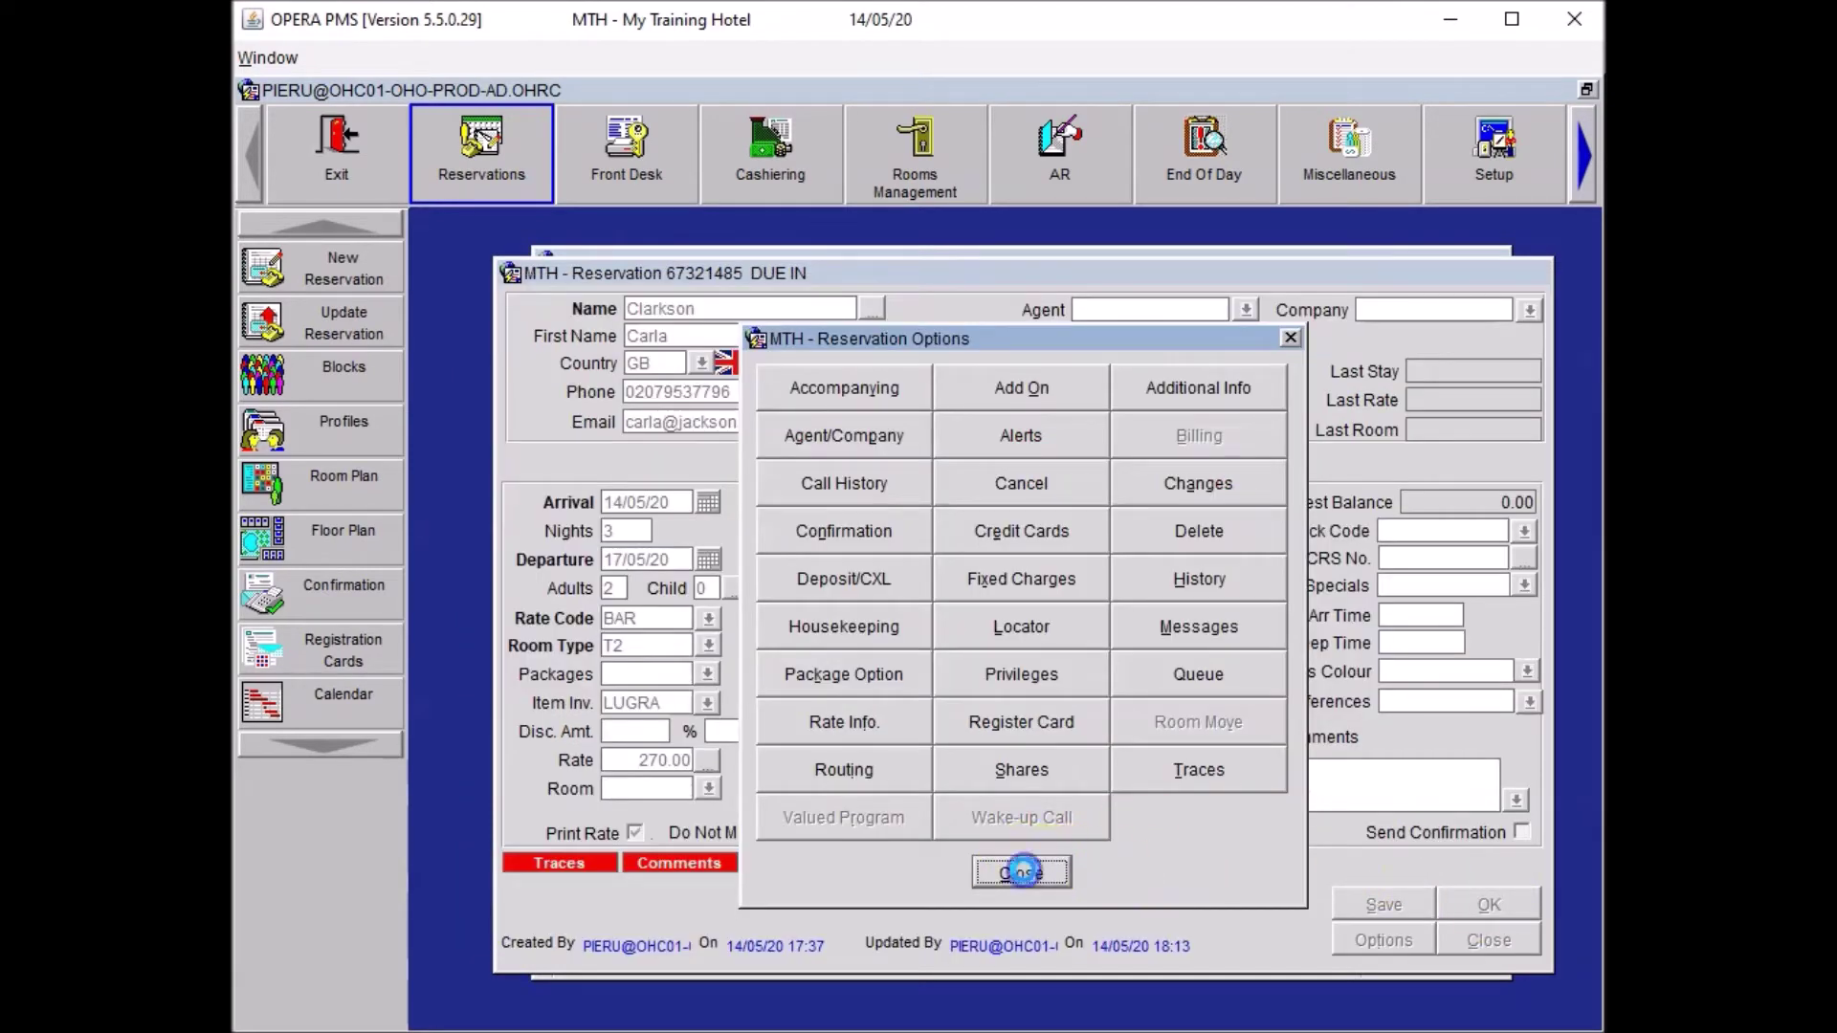
click(1409, 901)
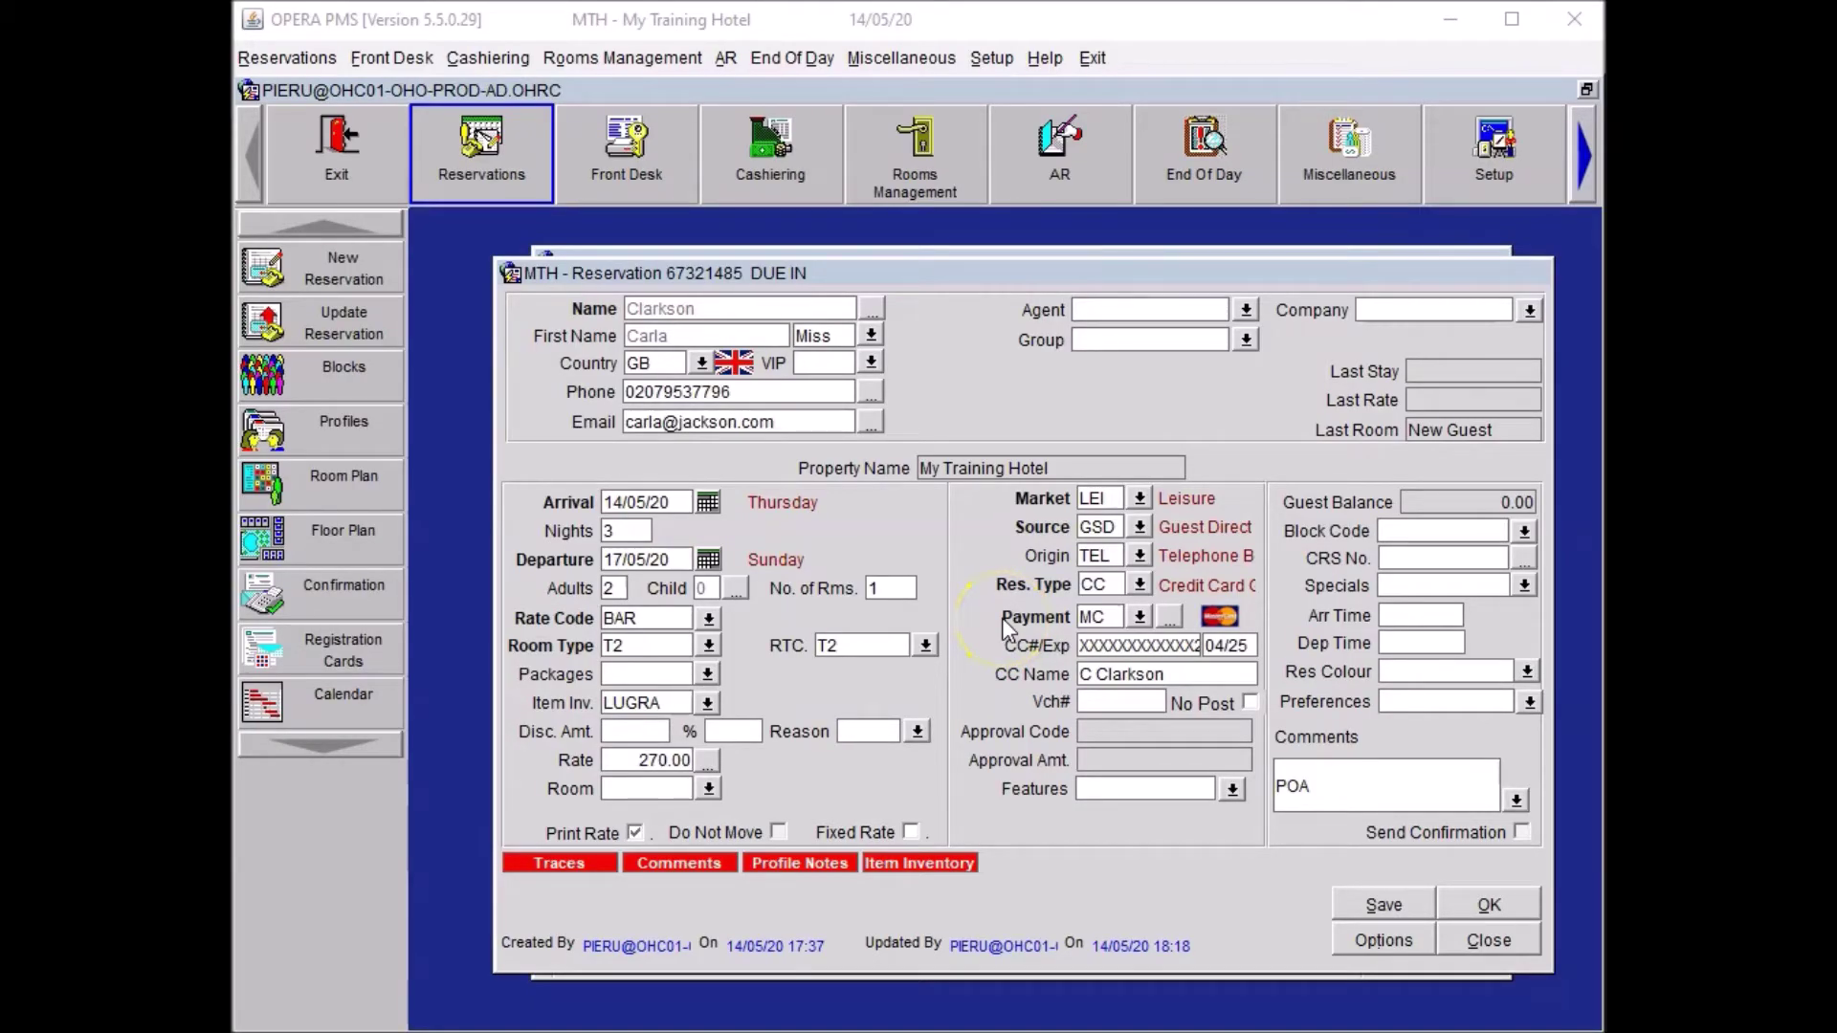
Request Low Floor and Near Lift (LF, NL) features, attach them to the profile, and save.
click(1230, 790)
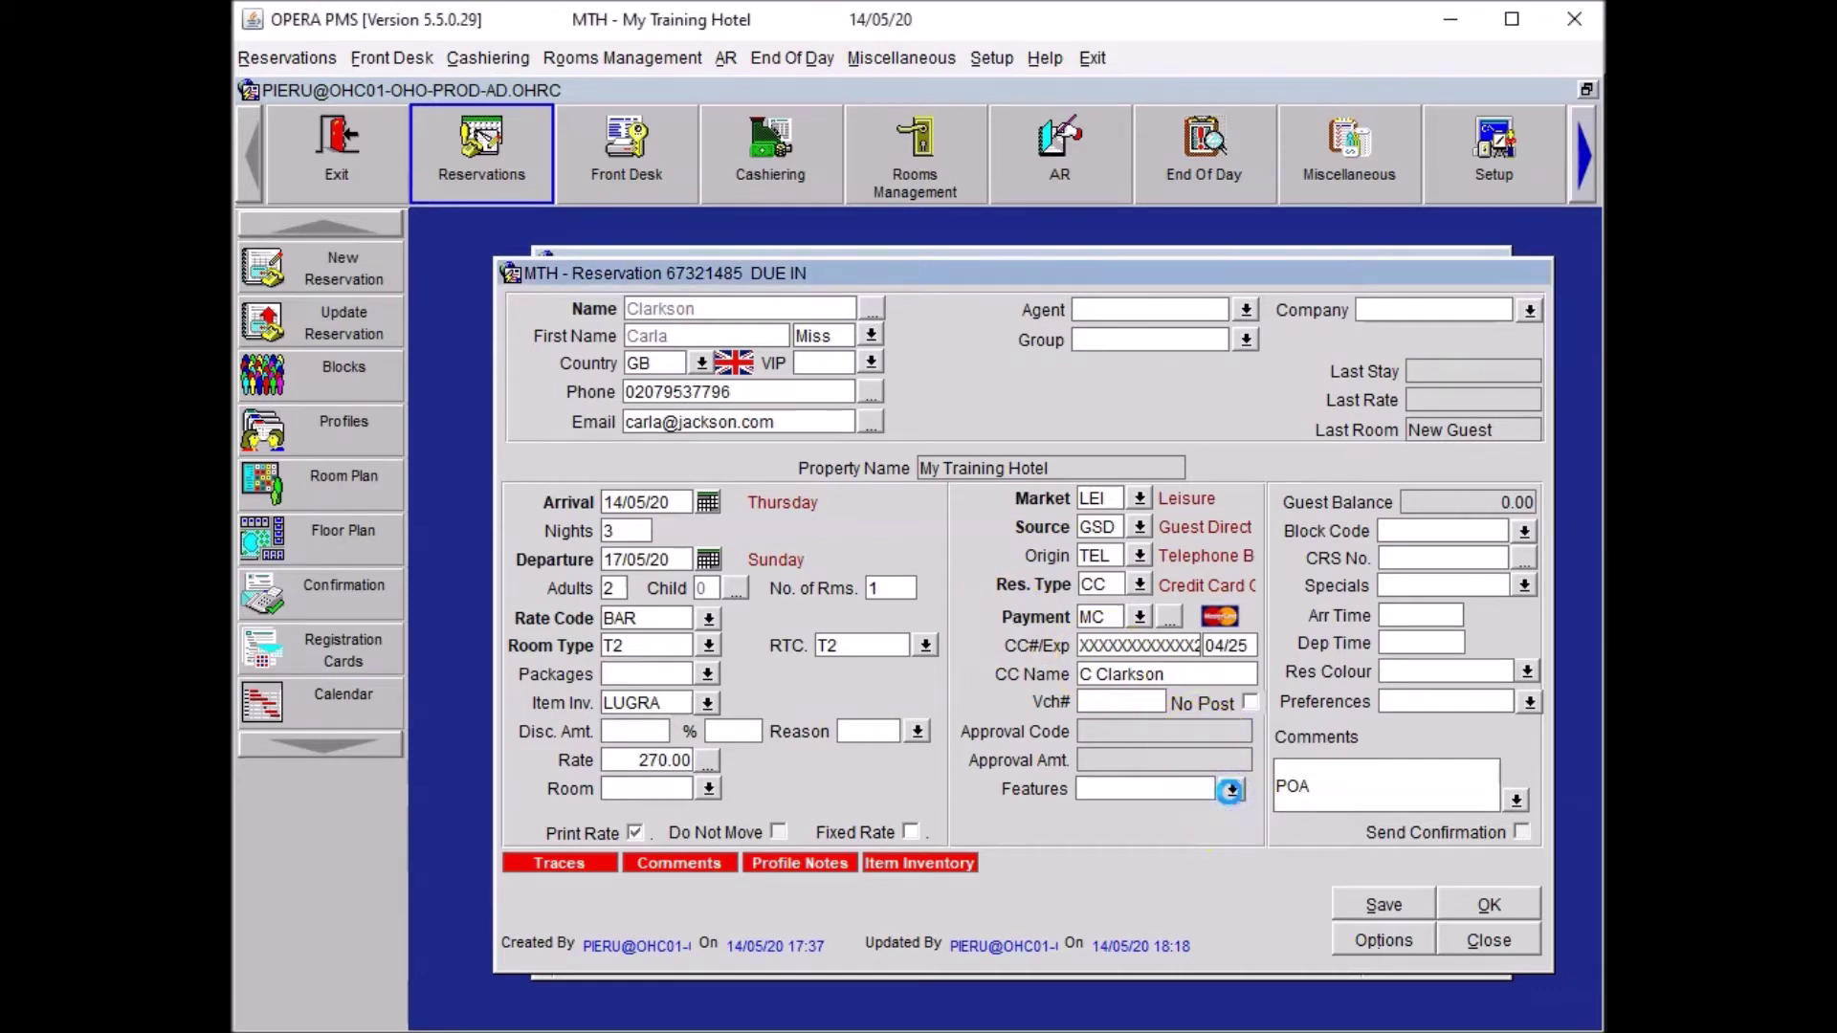
click(1382, 812)
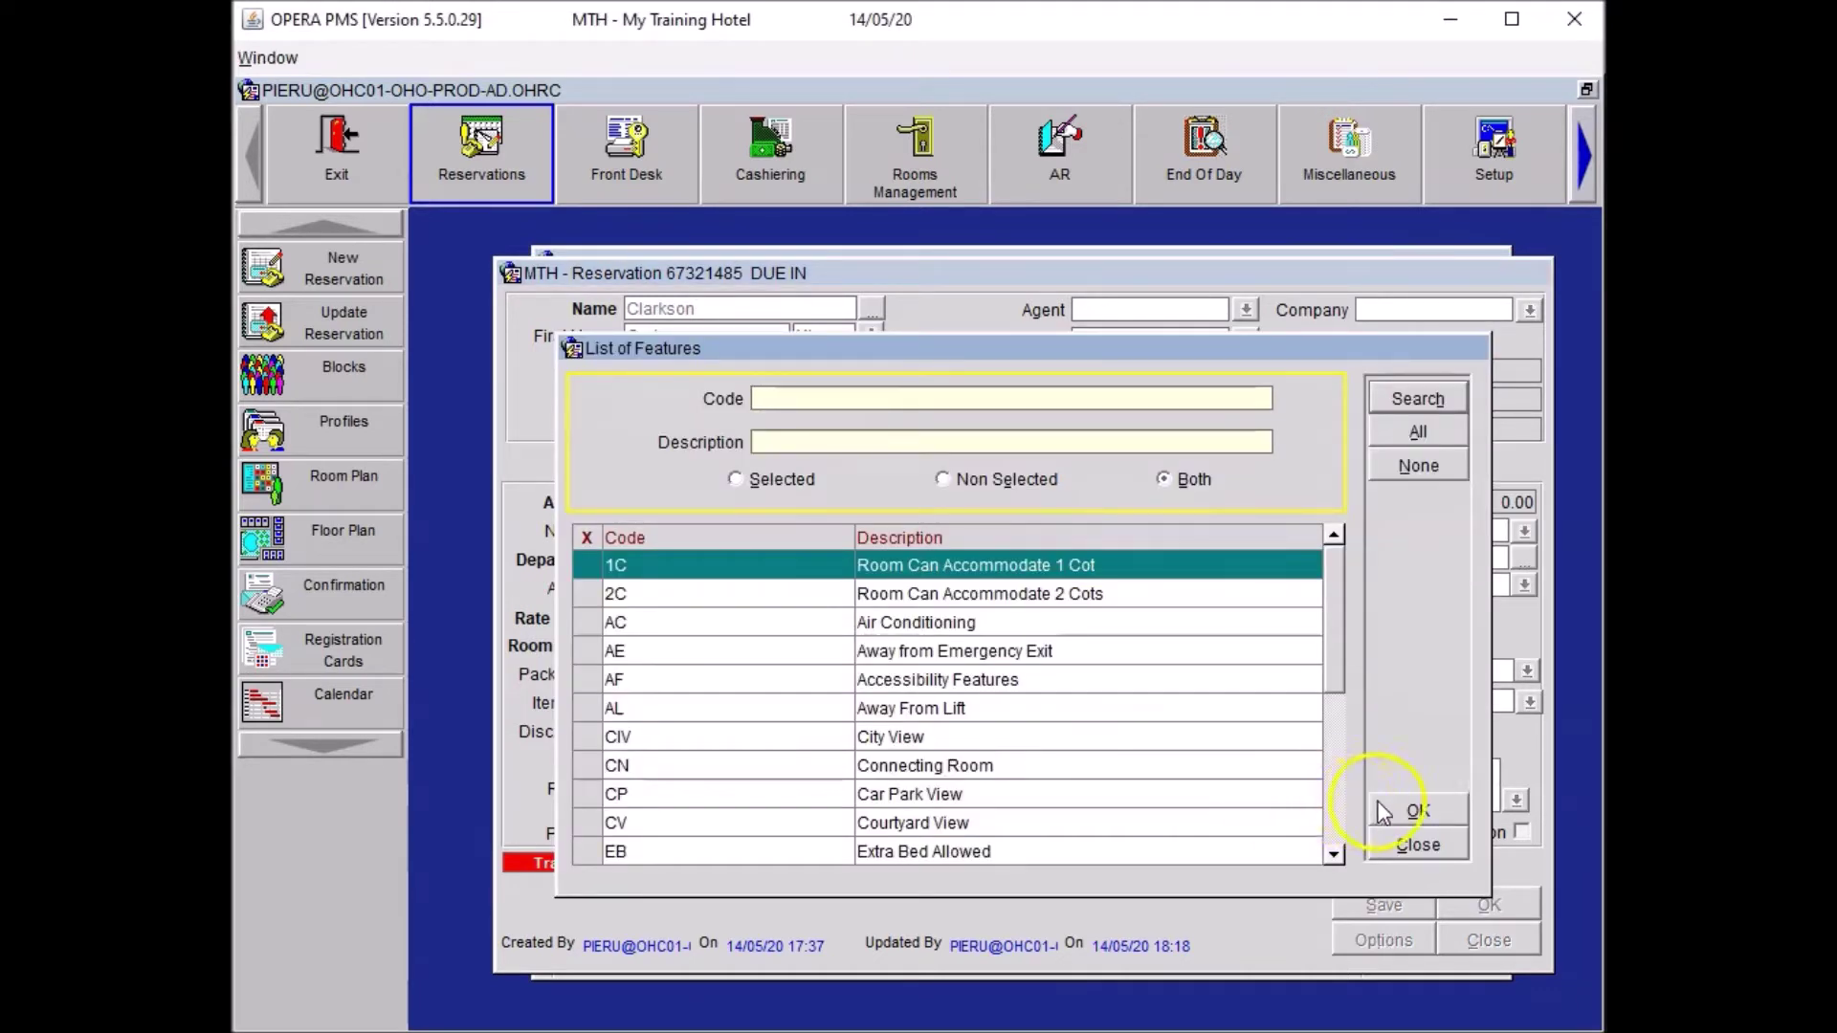
click(1333, 796)
click(590, 752)
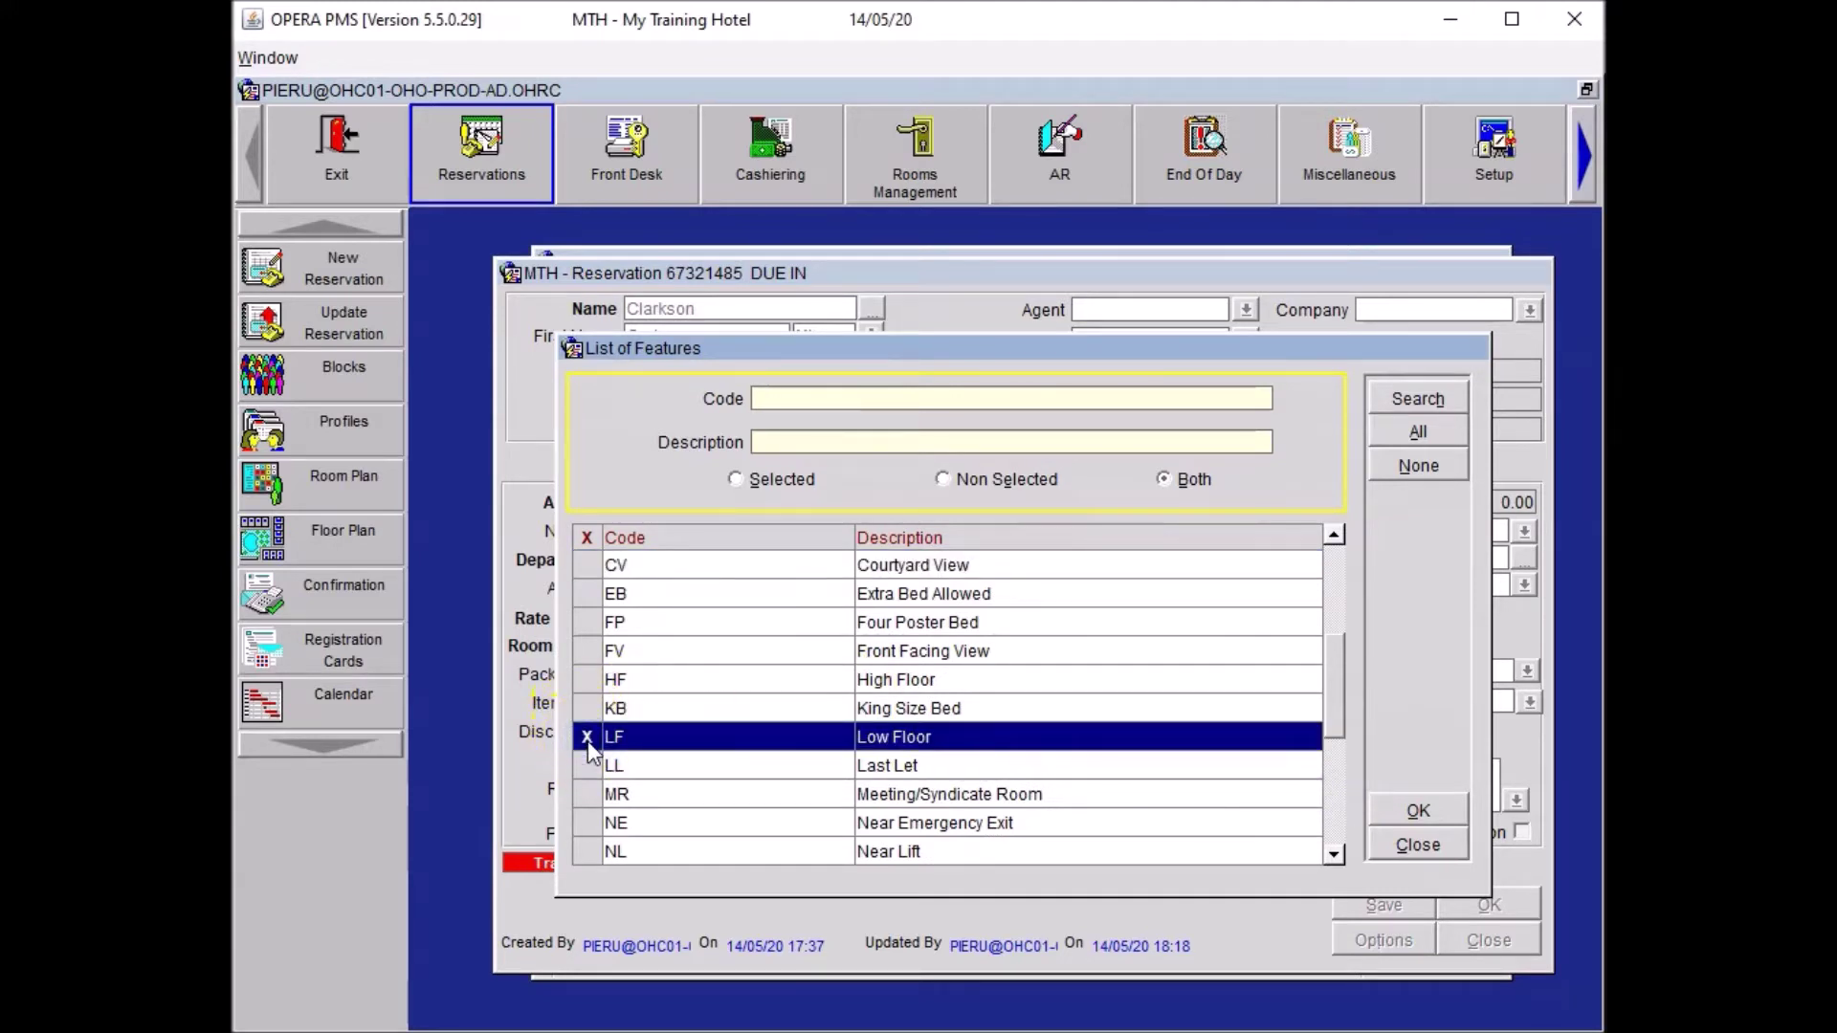
click(582, 855)
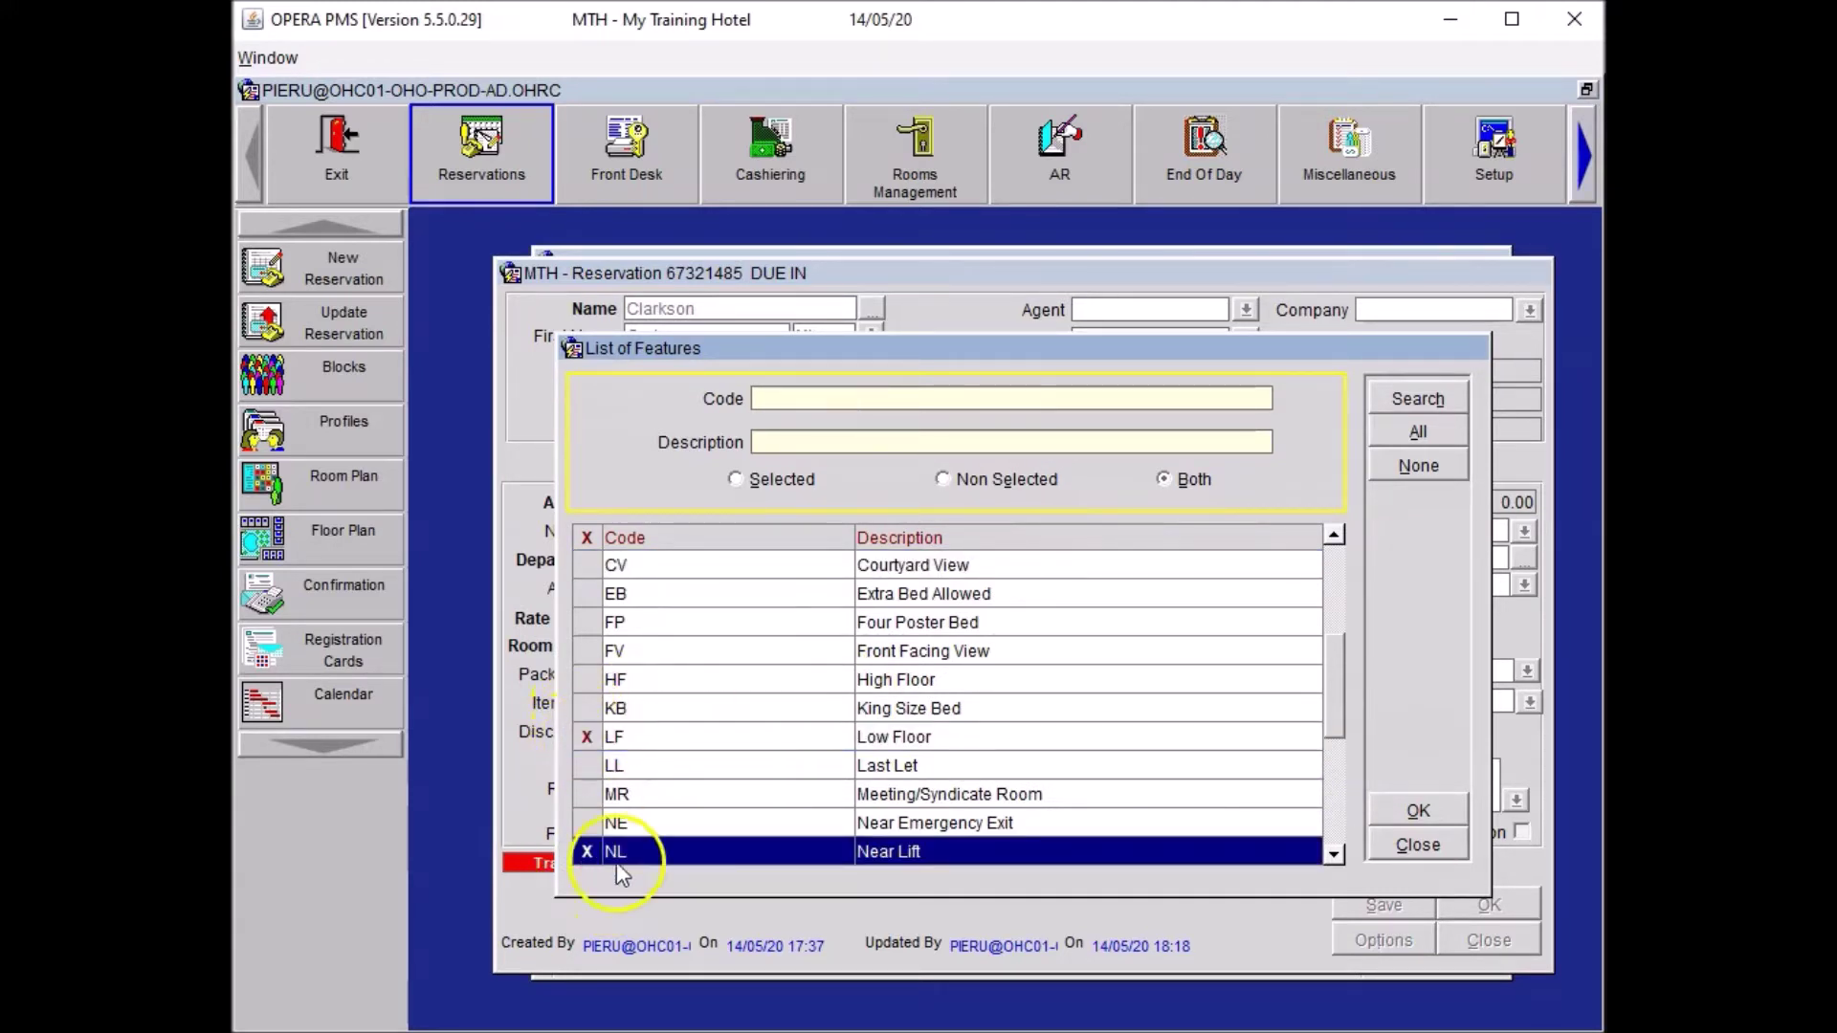
click(1405, 808)
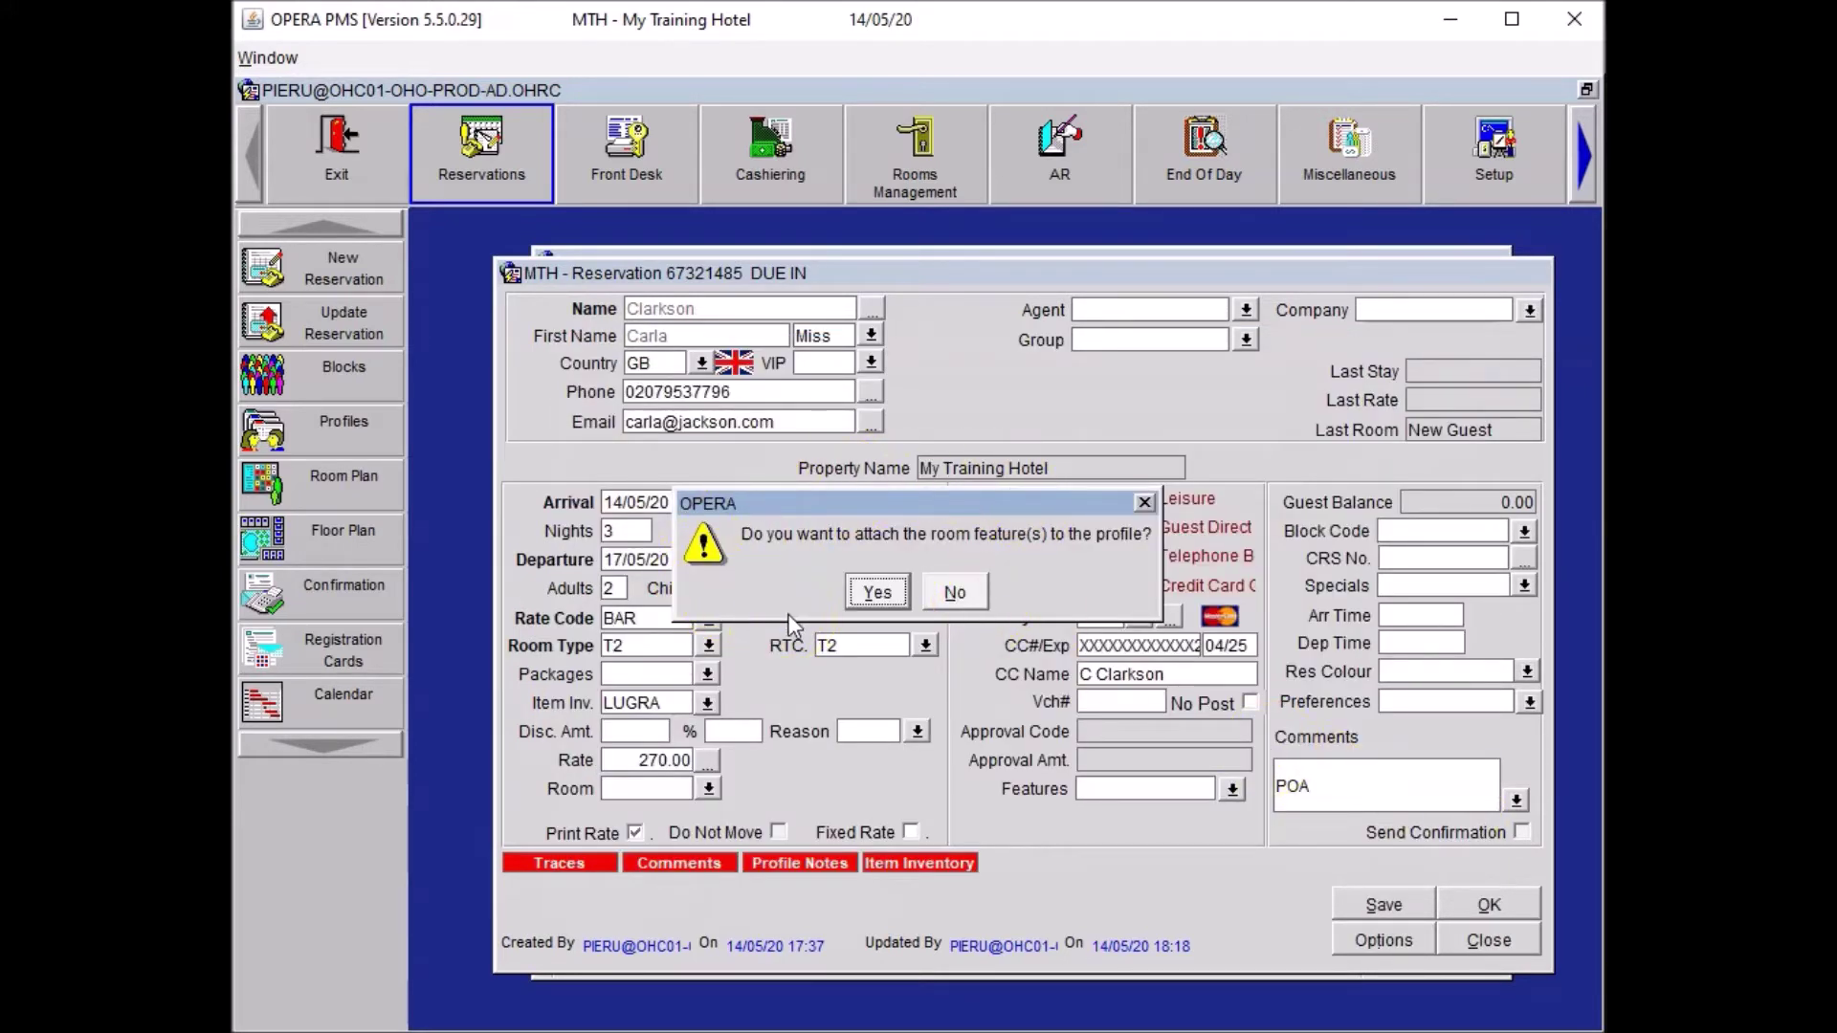
click(865, 593)
click(1402, 896)
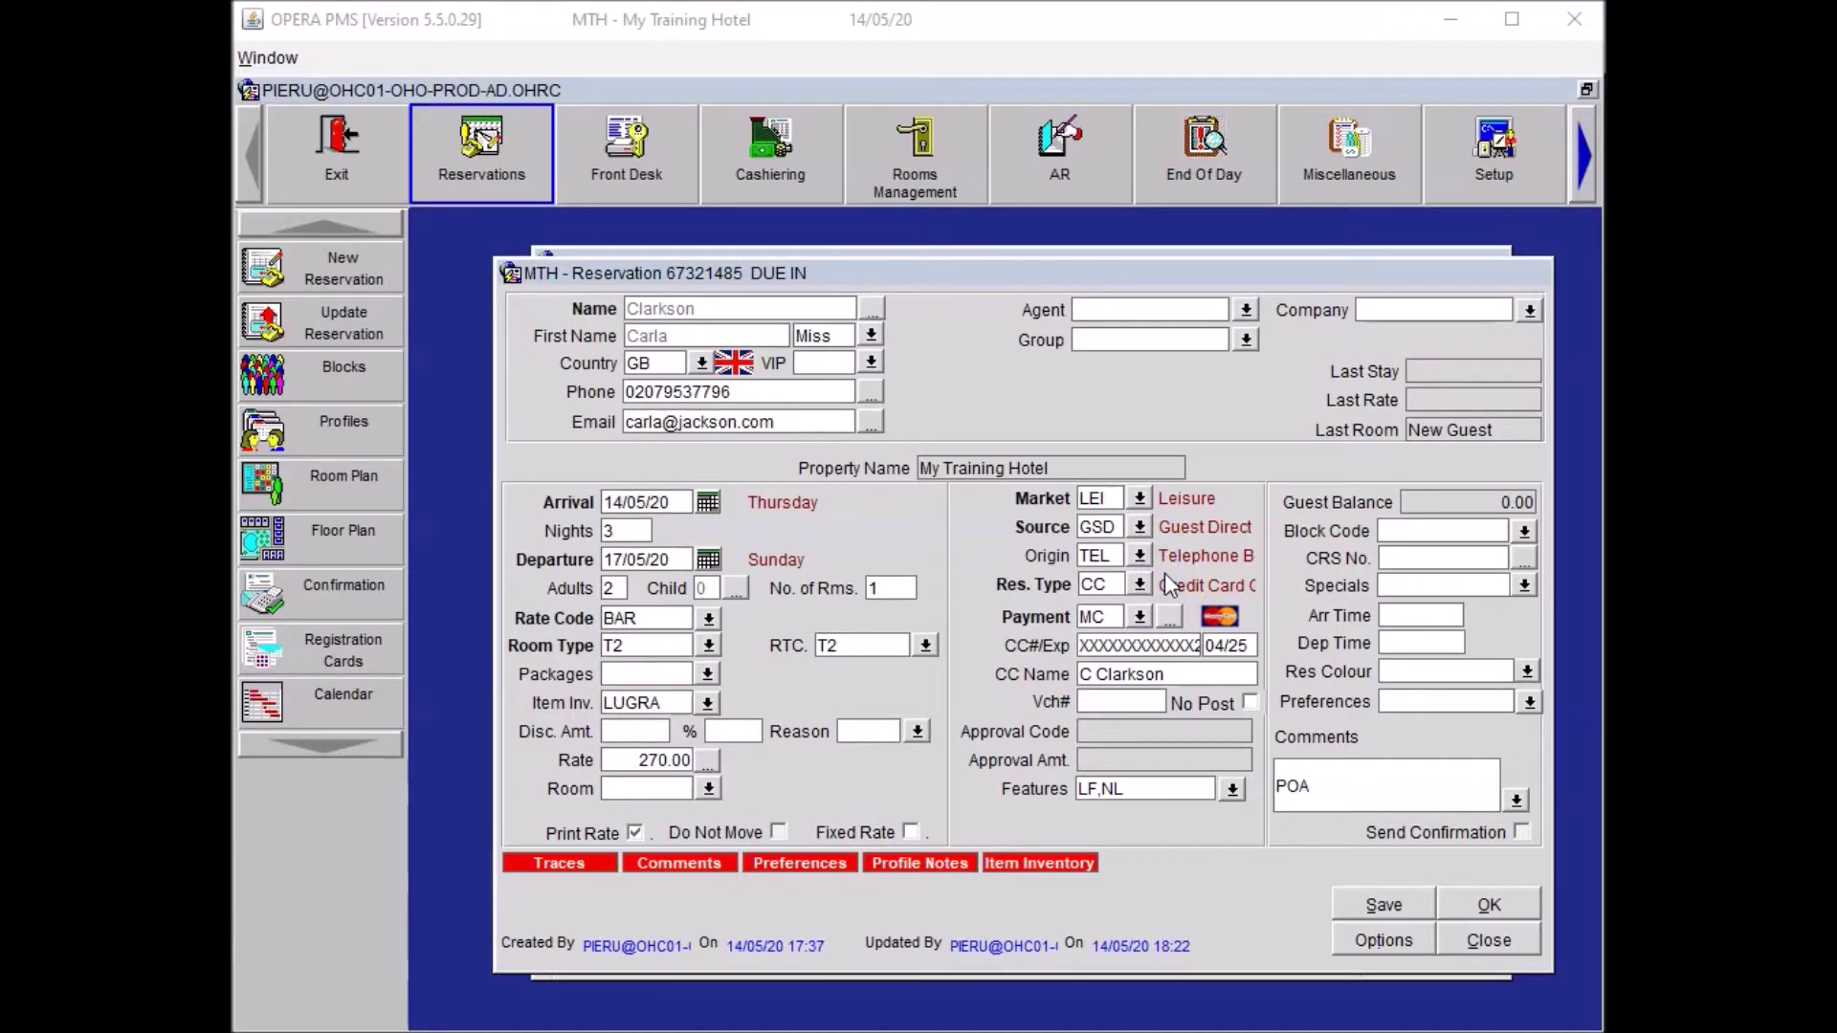
Select the DM Daily mail newspaper preference and answer the attach-to-profile prompt.
click(1530, 702)
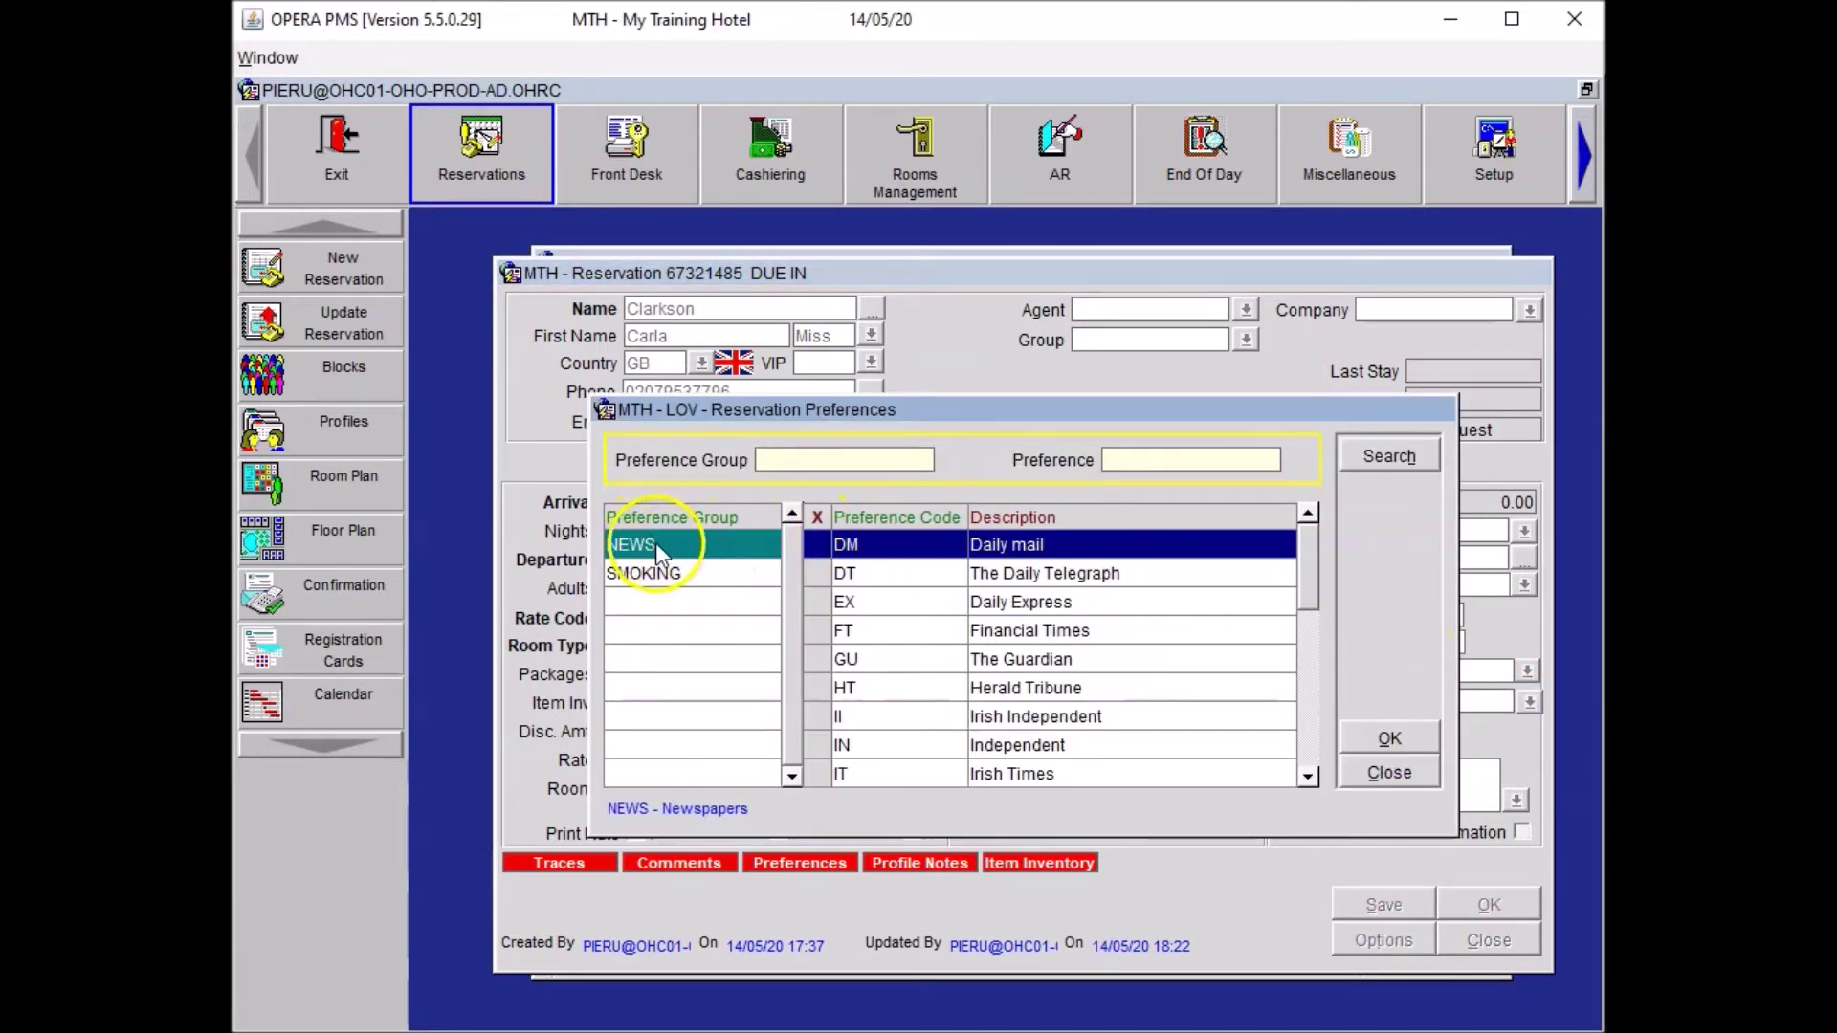
click(818, 543)
click(1385, 739)
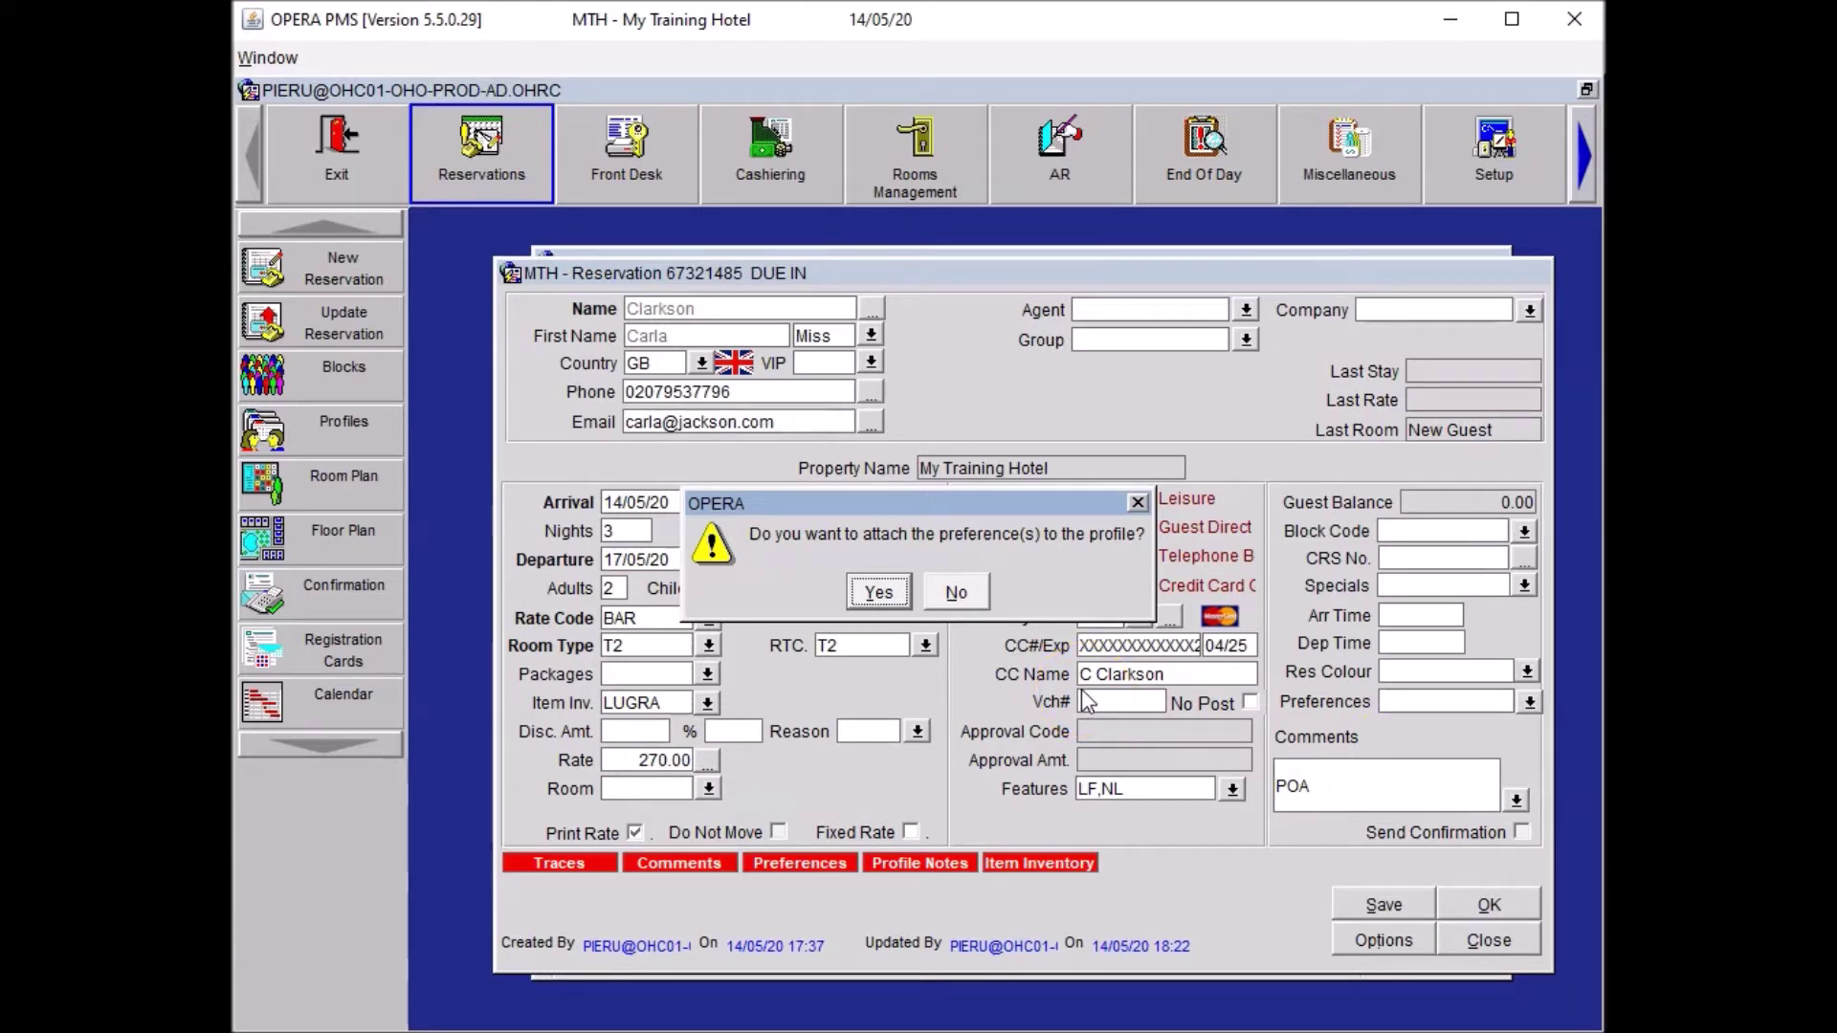
click(998, 612)
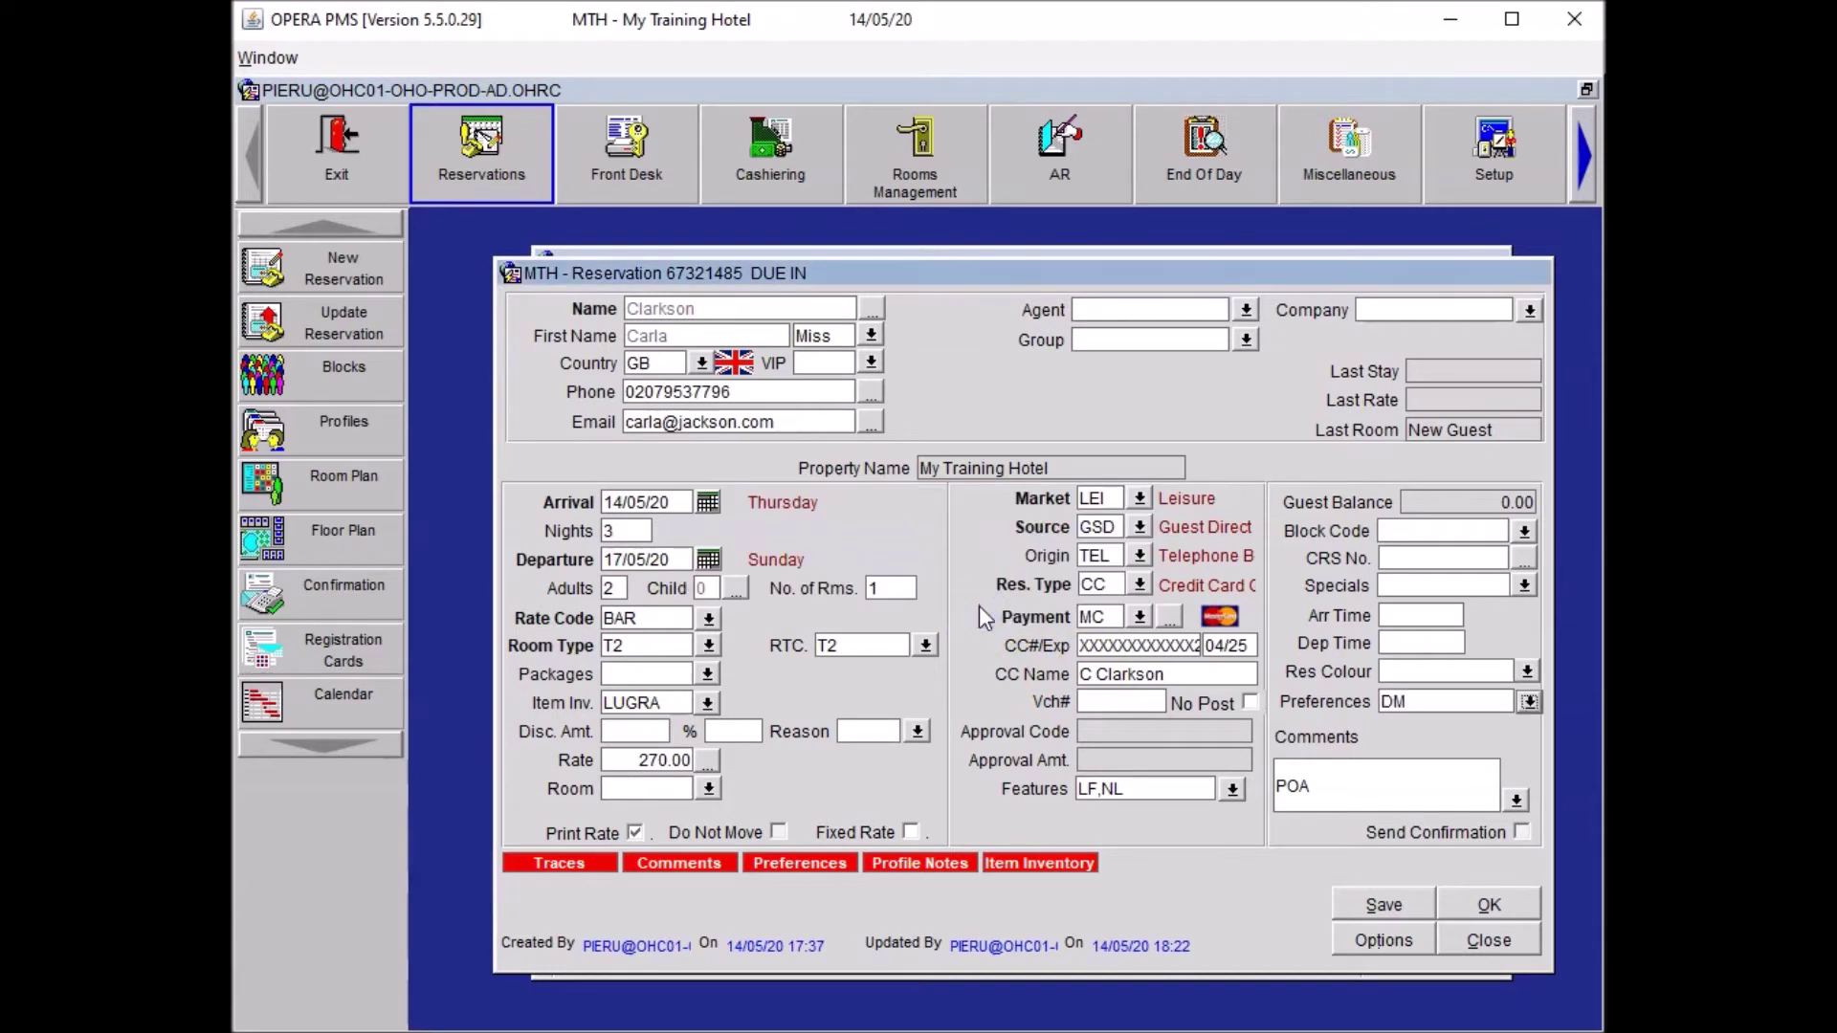
click(981, 617)
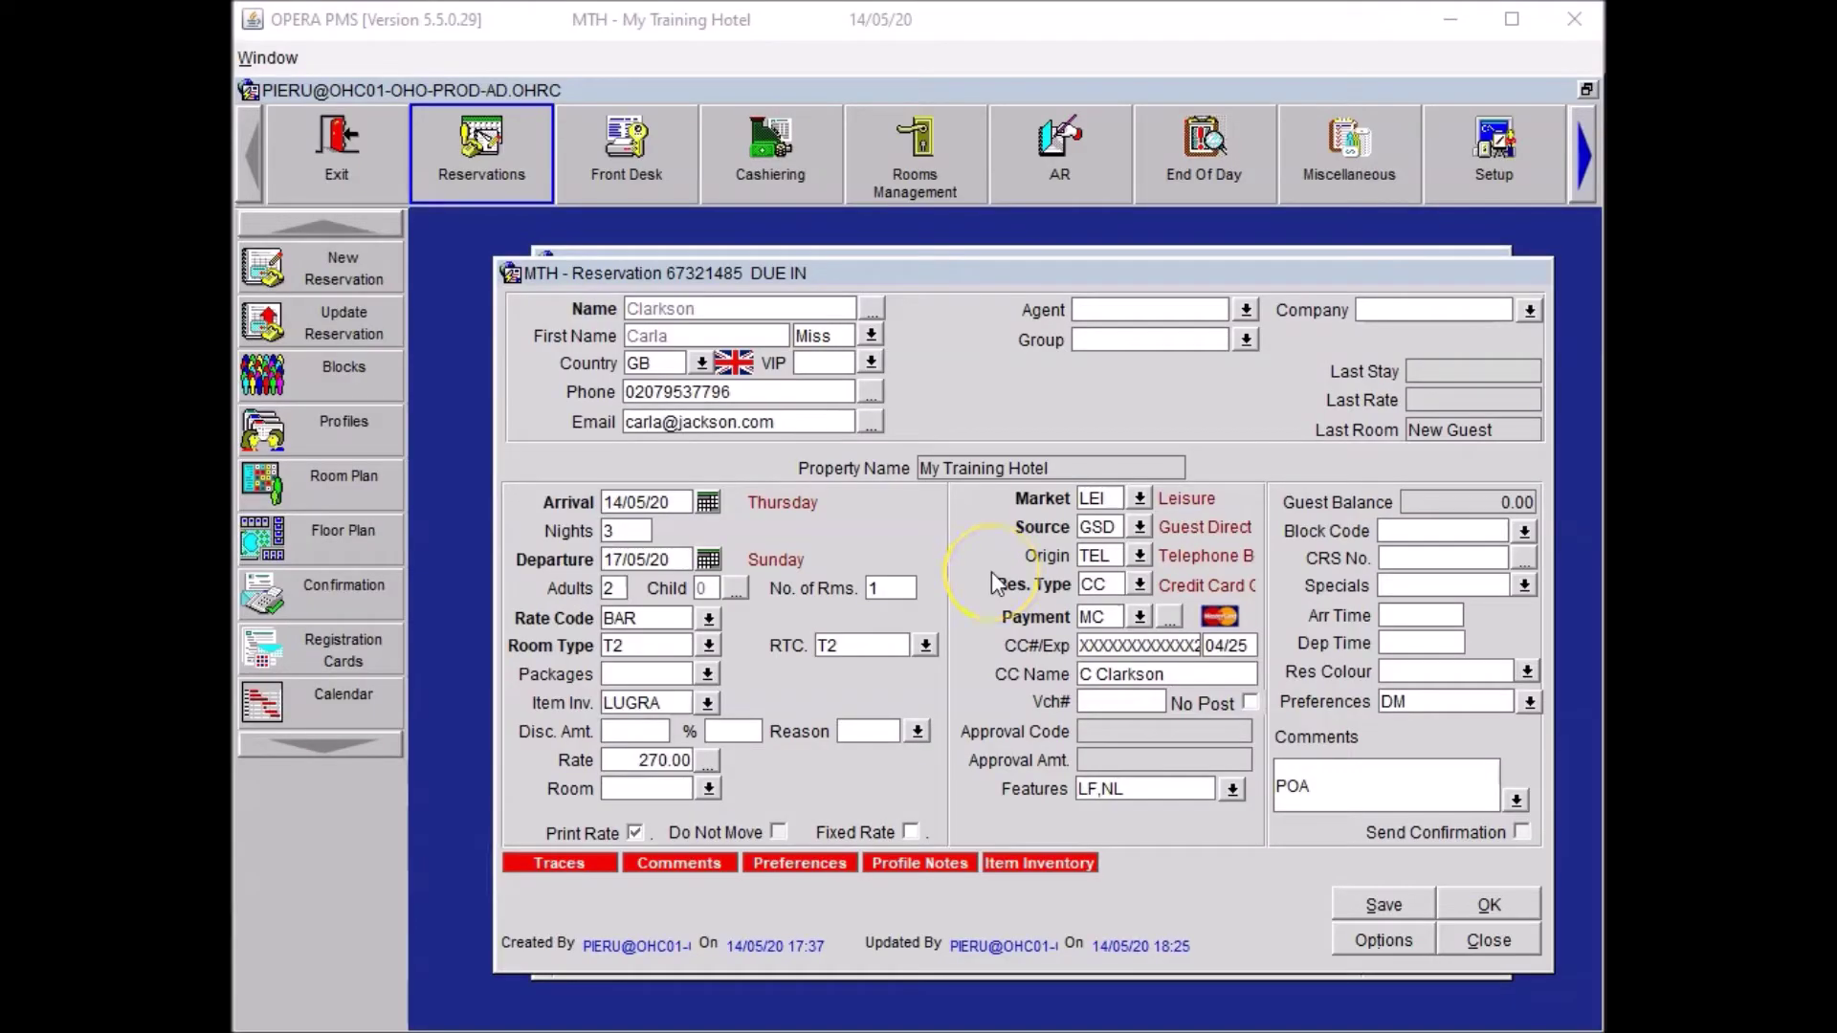
Enter the guest's home address, city and postcode, then save the profile and reservation.
click(875, 308)
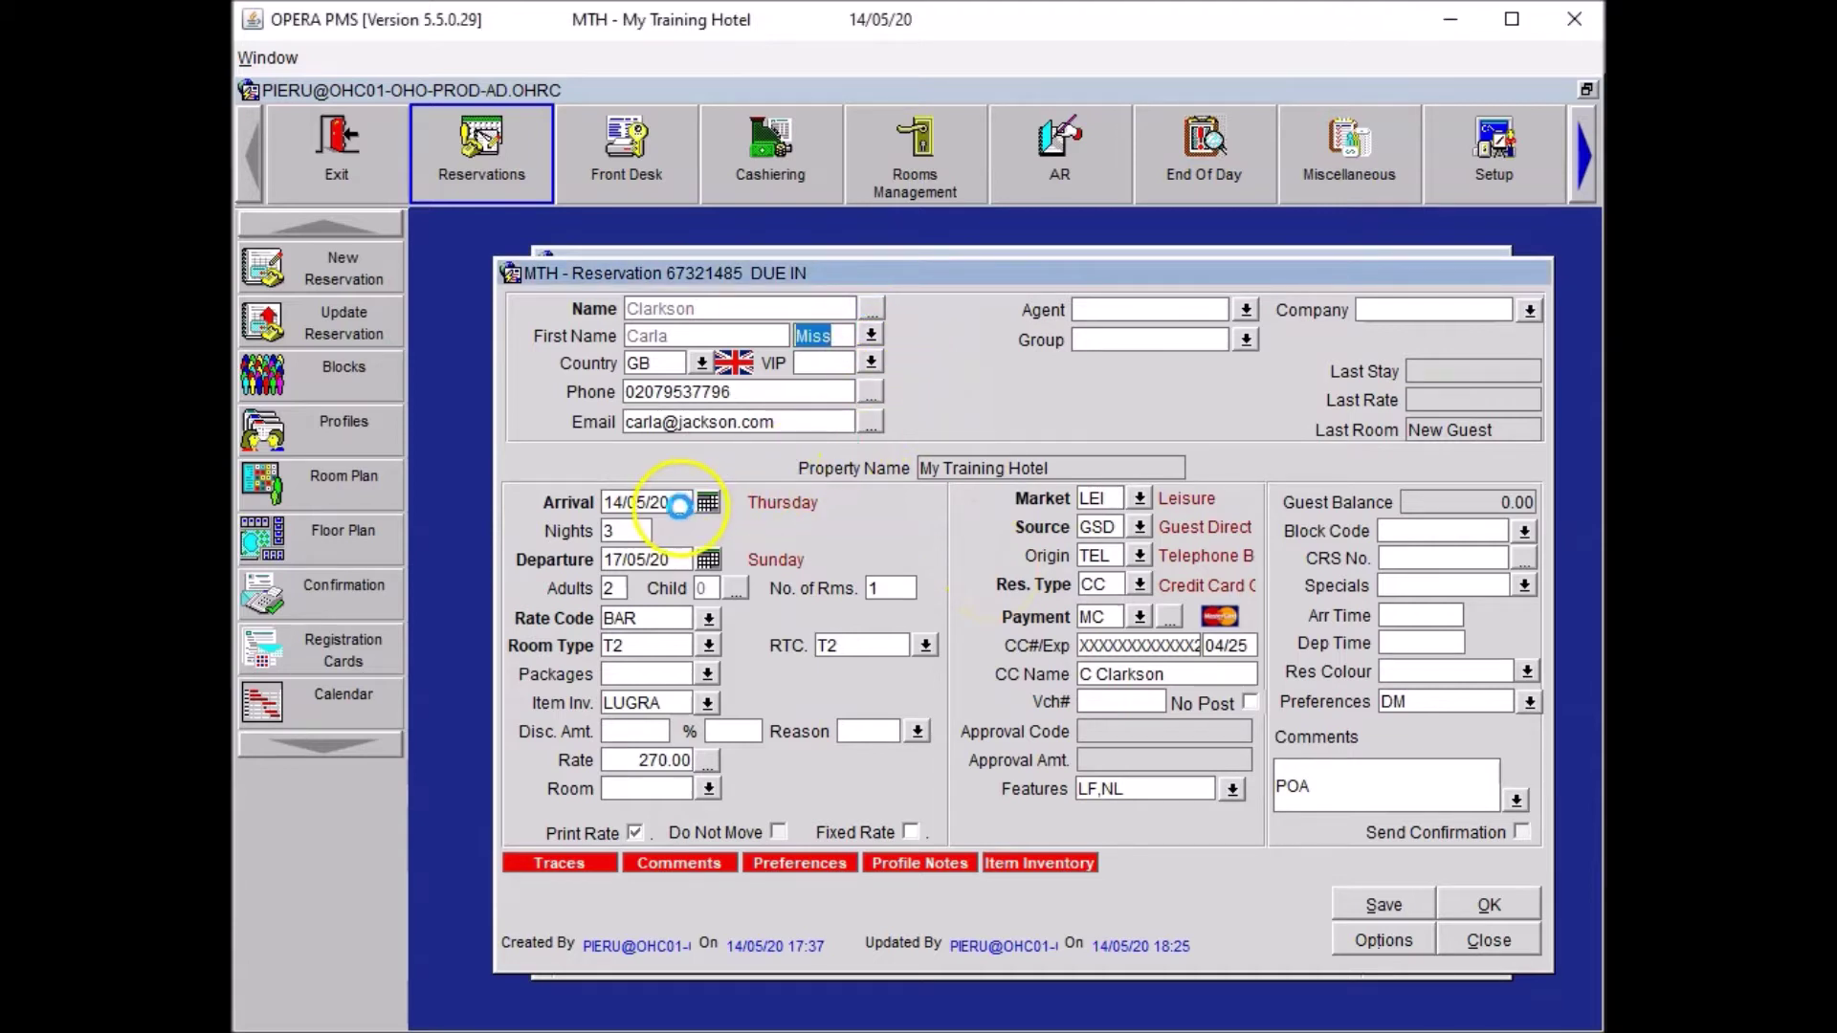
click(675, 504)
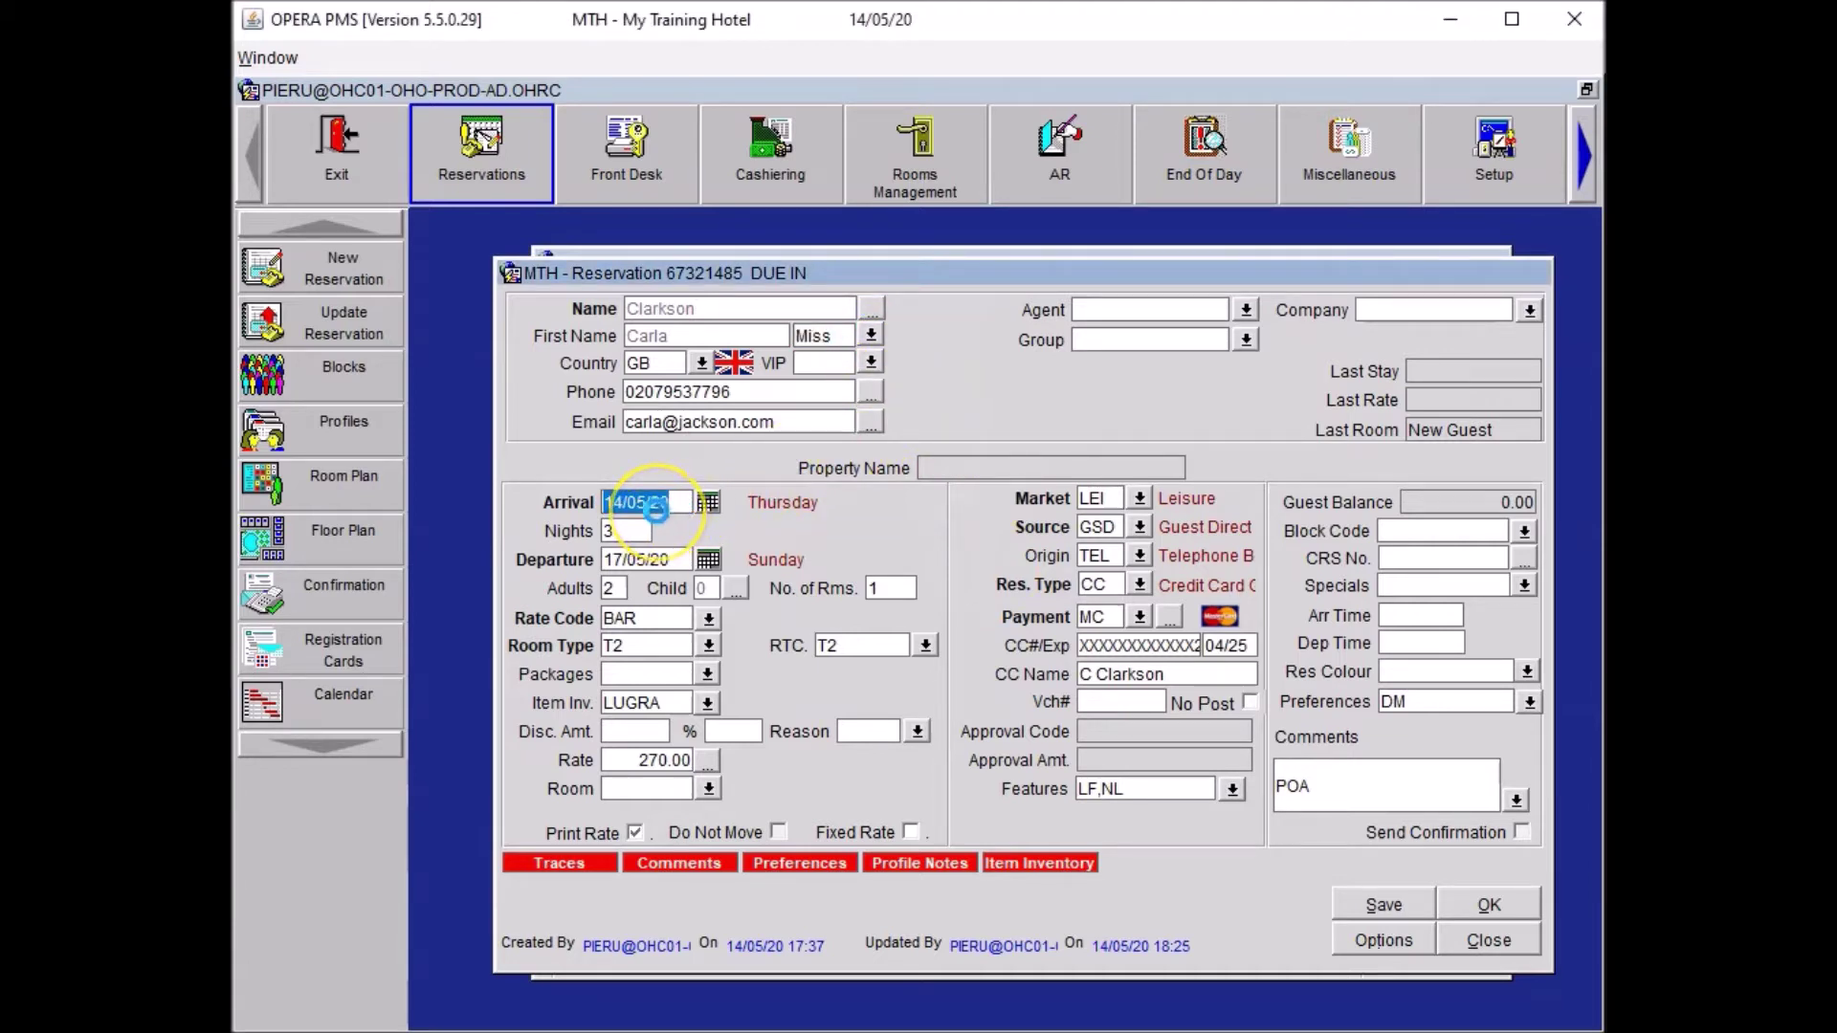
click(661, 485)
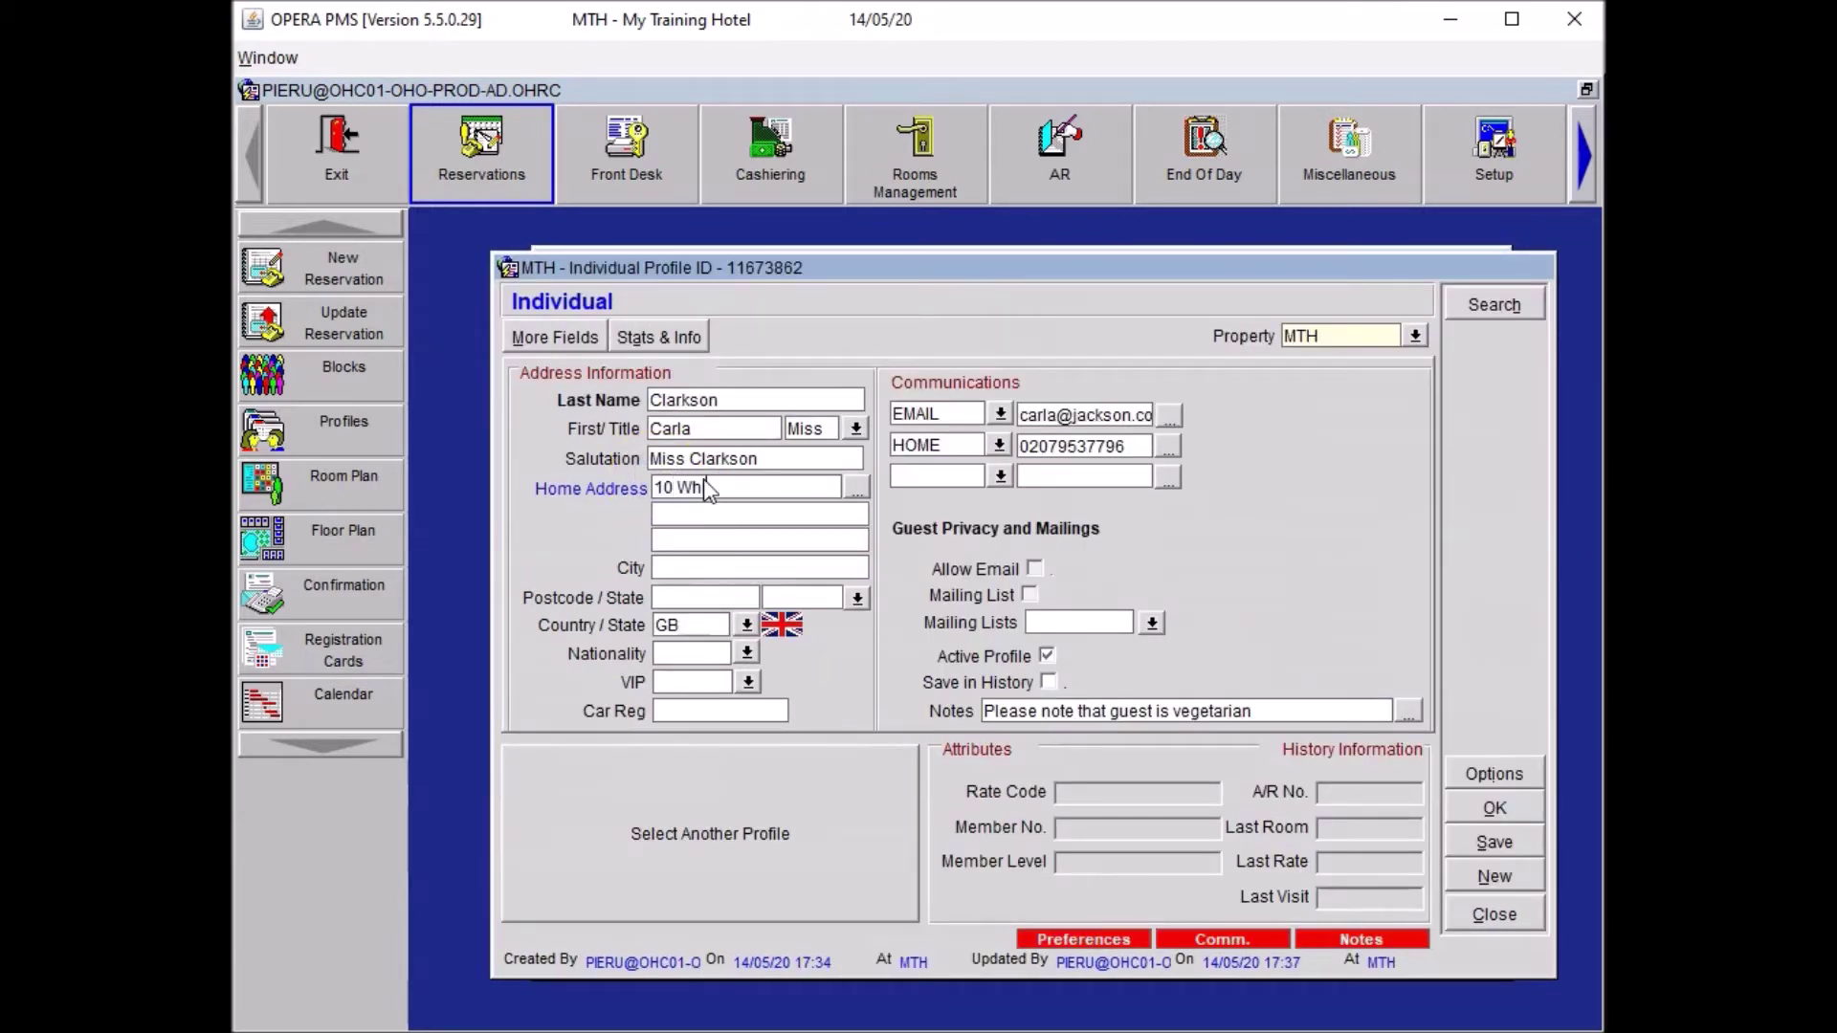
key(Tab)
key(Tab)
text(London)
key(Tab)
text(E1 7NJ)
click(1480, 809)
click(1386, 905)
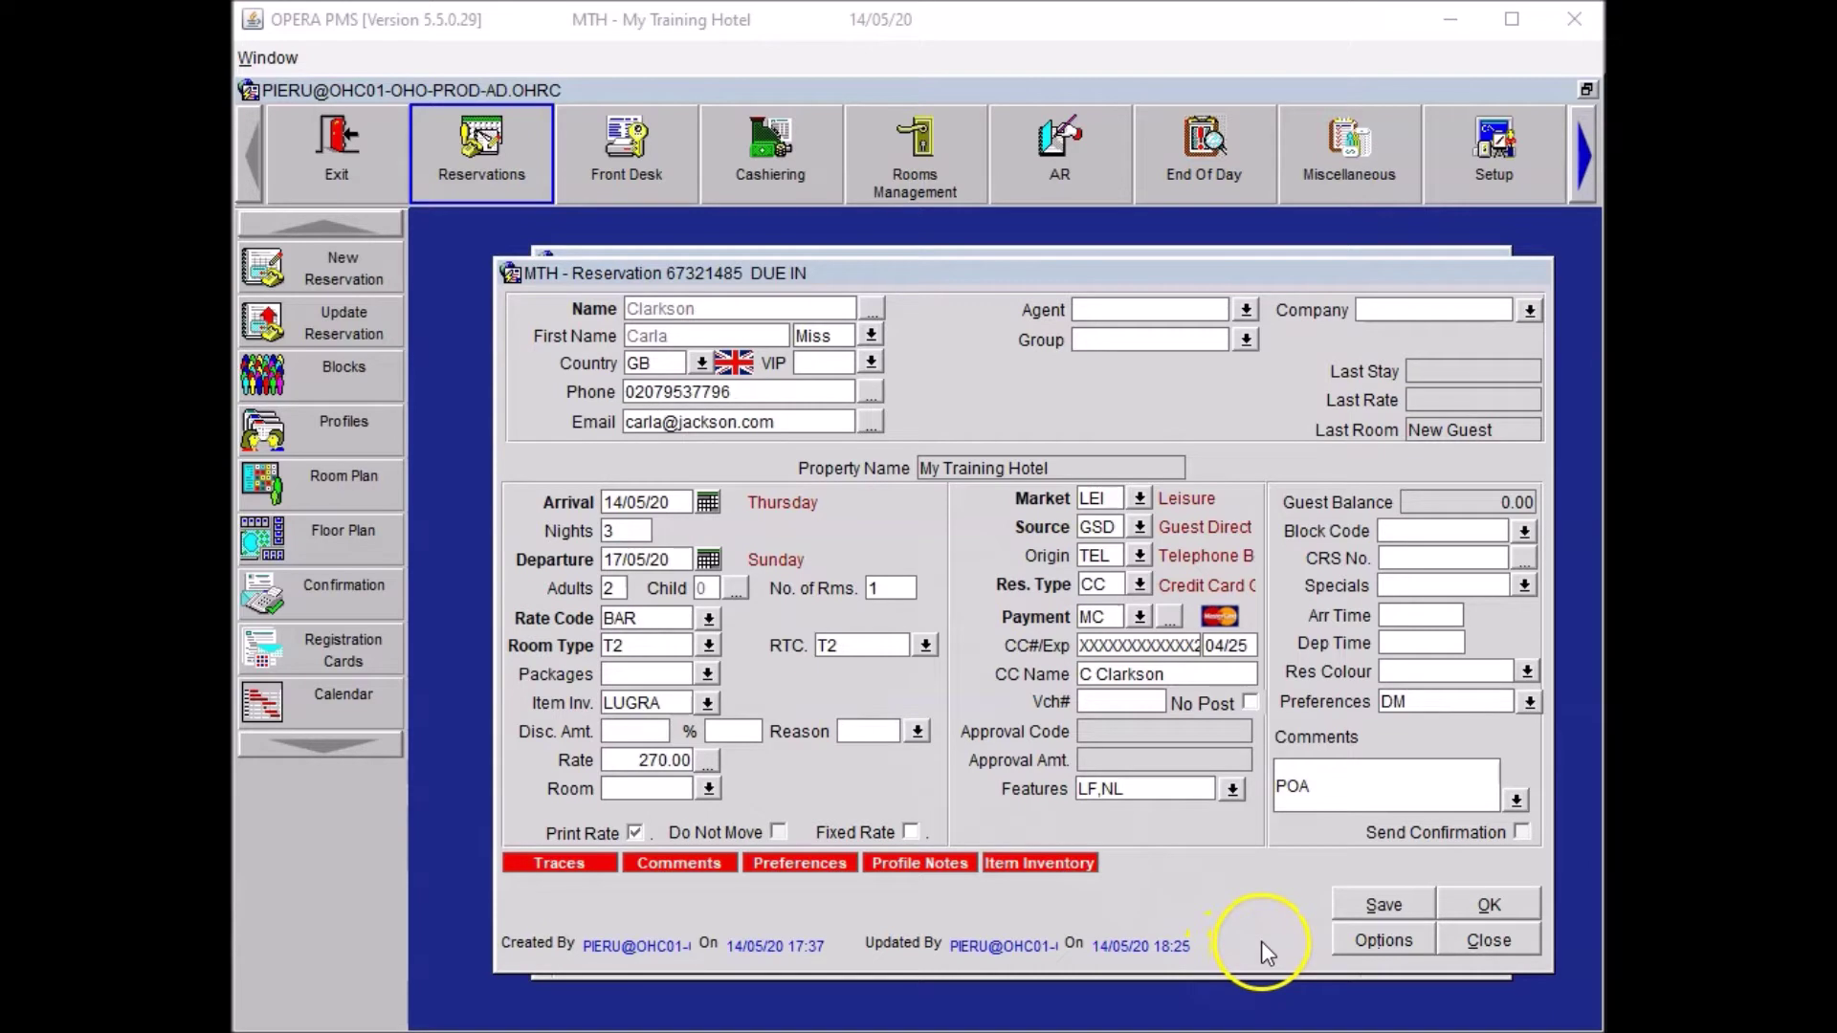
Create a locator from 19:00 to 23:00 with the text 'Guest is in the Spa'.
click(1380, 941)
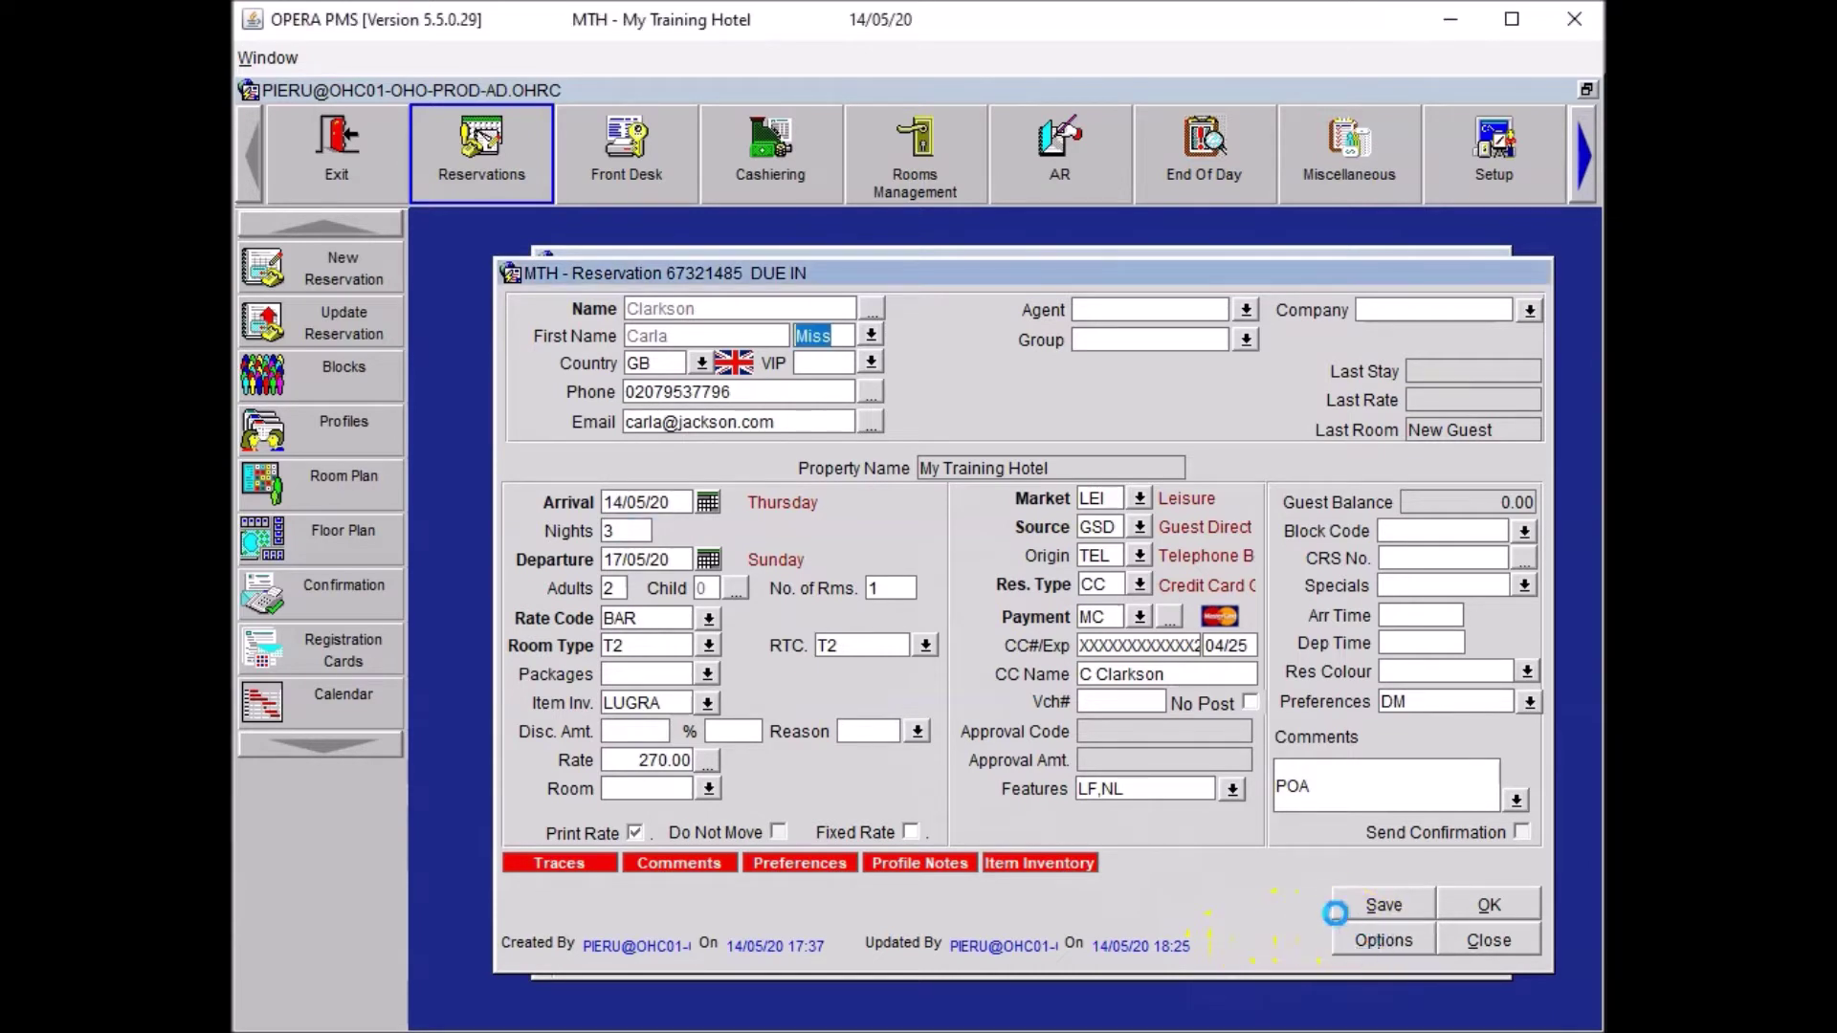
click(1013, 629)
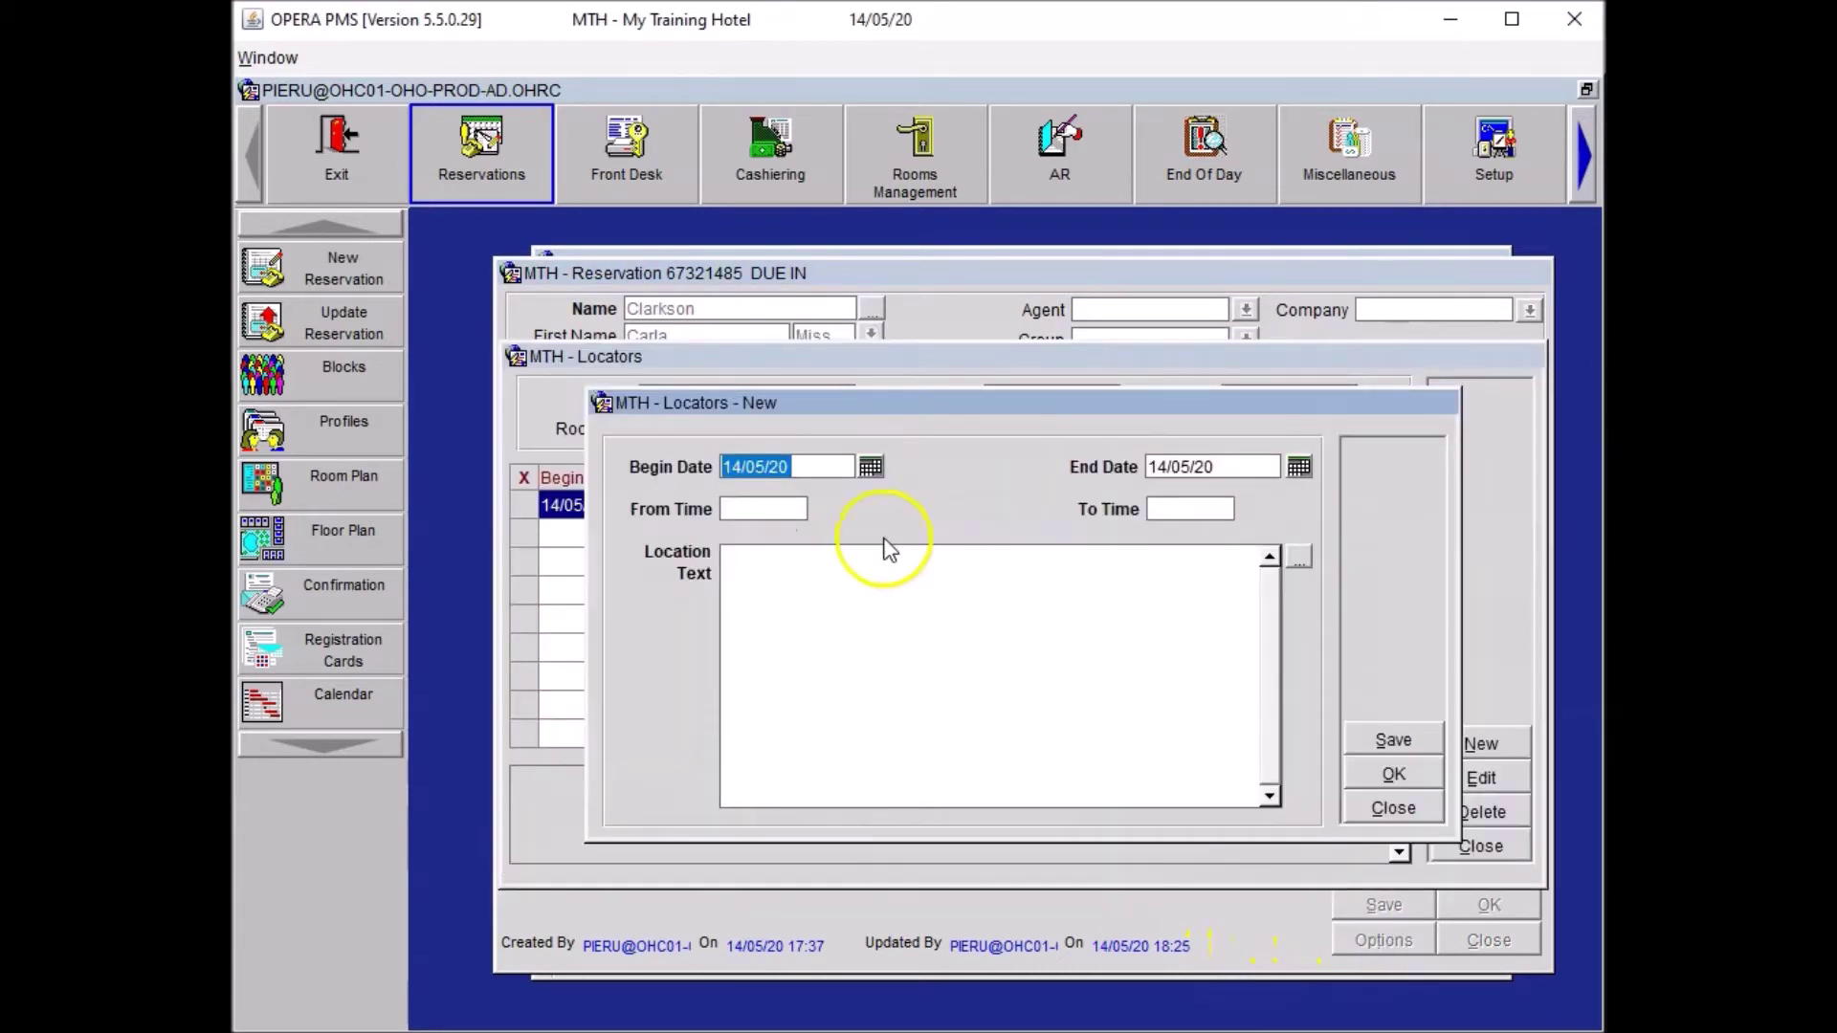
click(802, 511)
text(19:0)
text(0)
key(Tab)
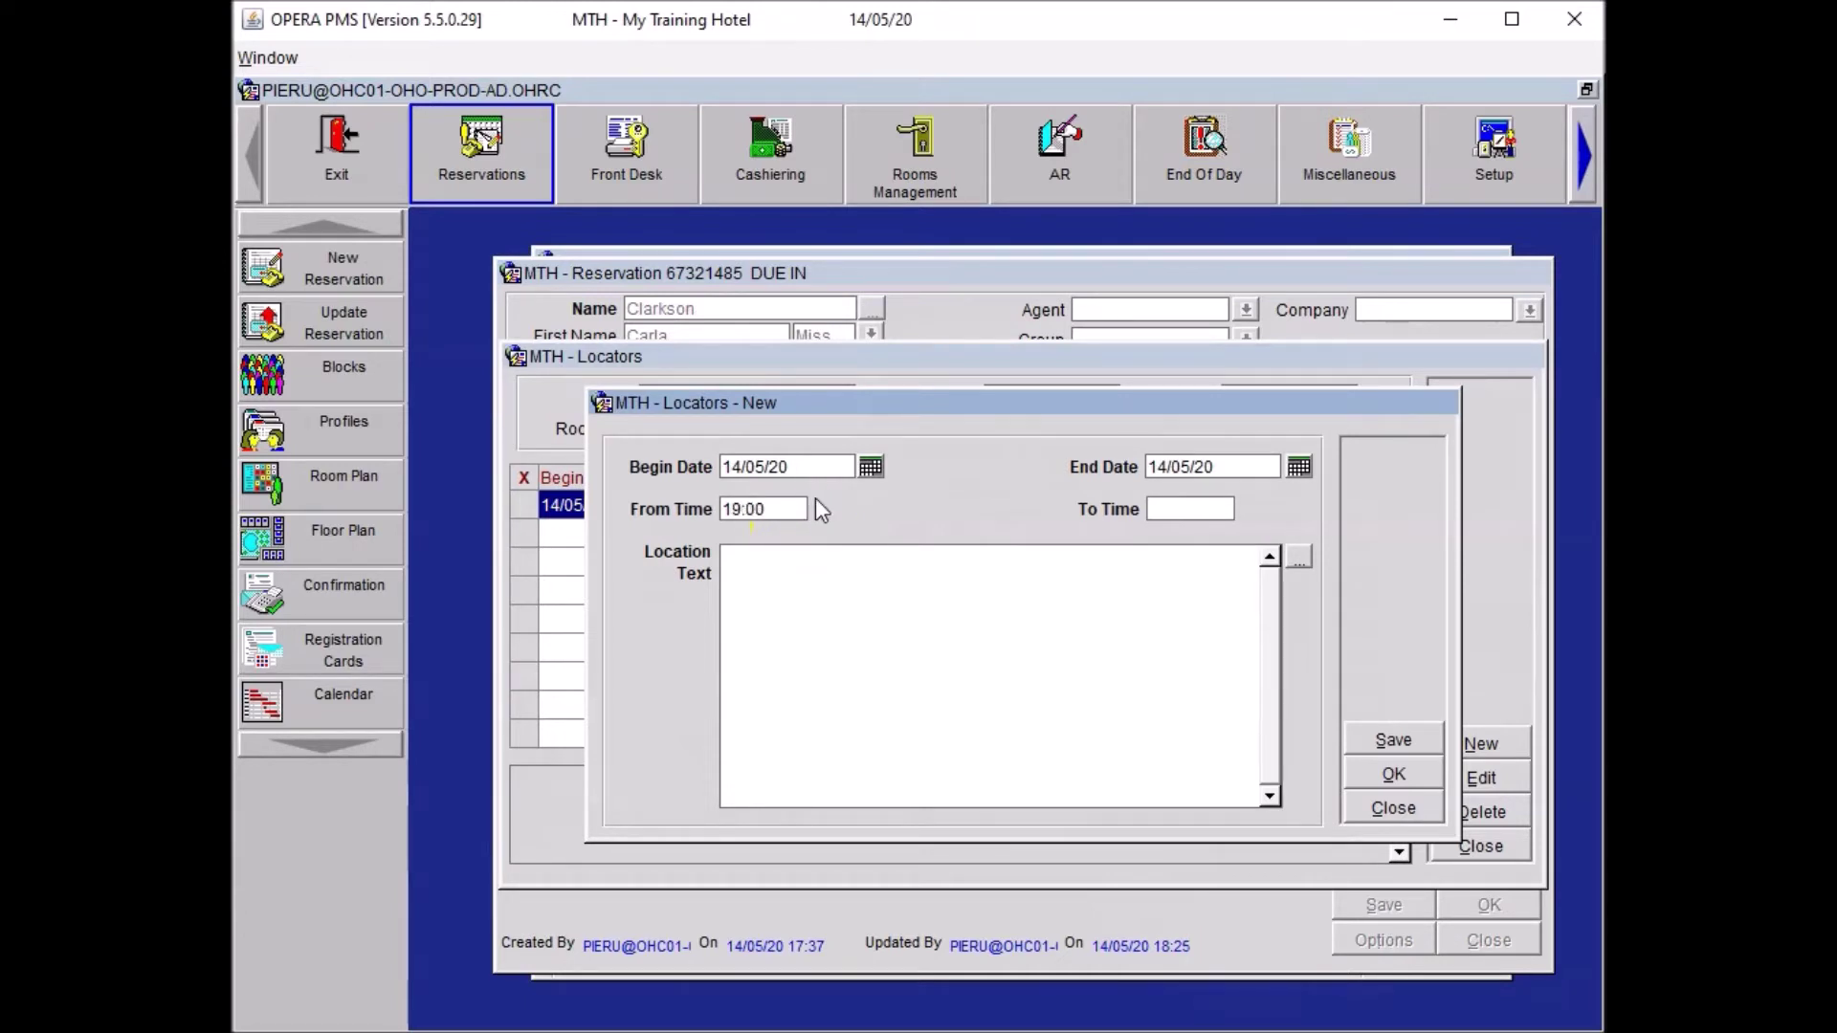
text(23:00)
key(Tab)
click(827, 571)
click(1298, 559)
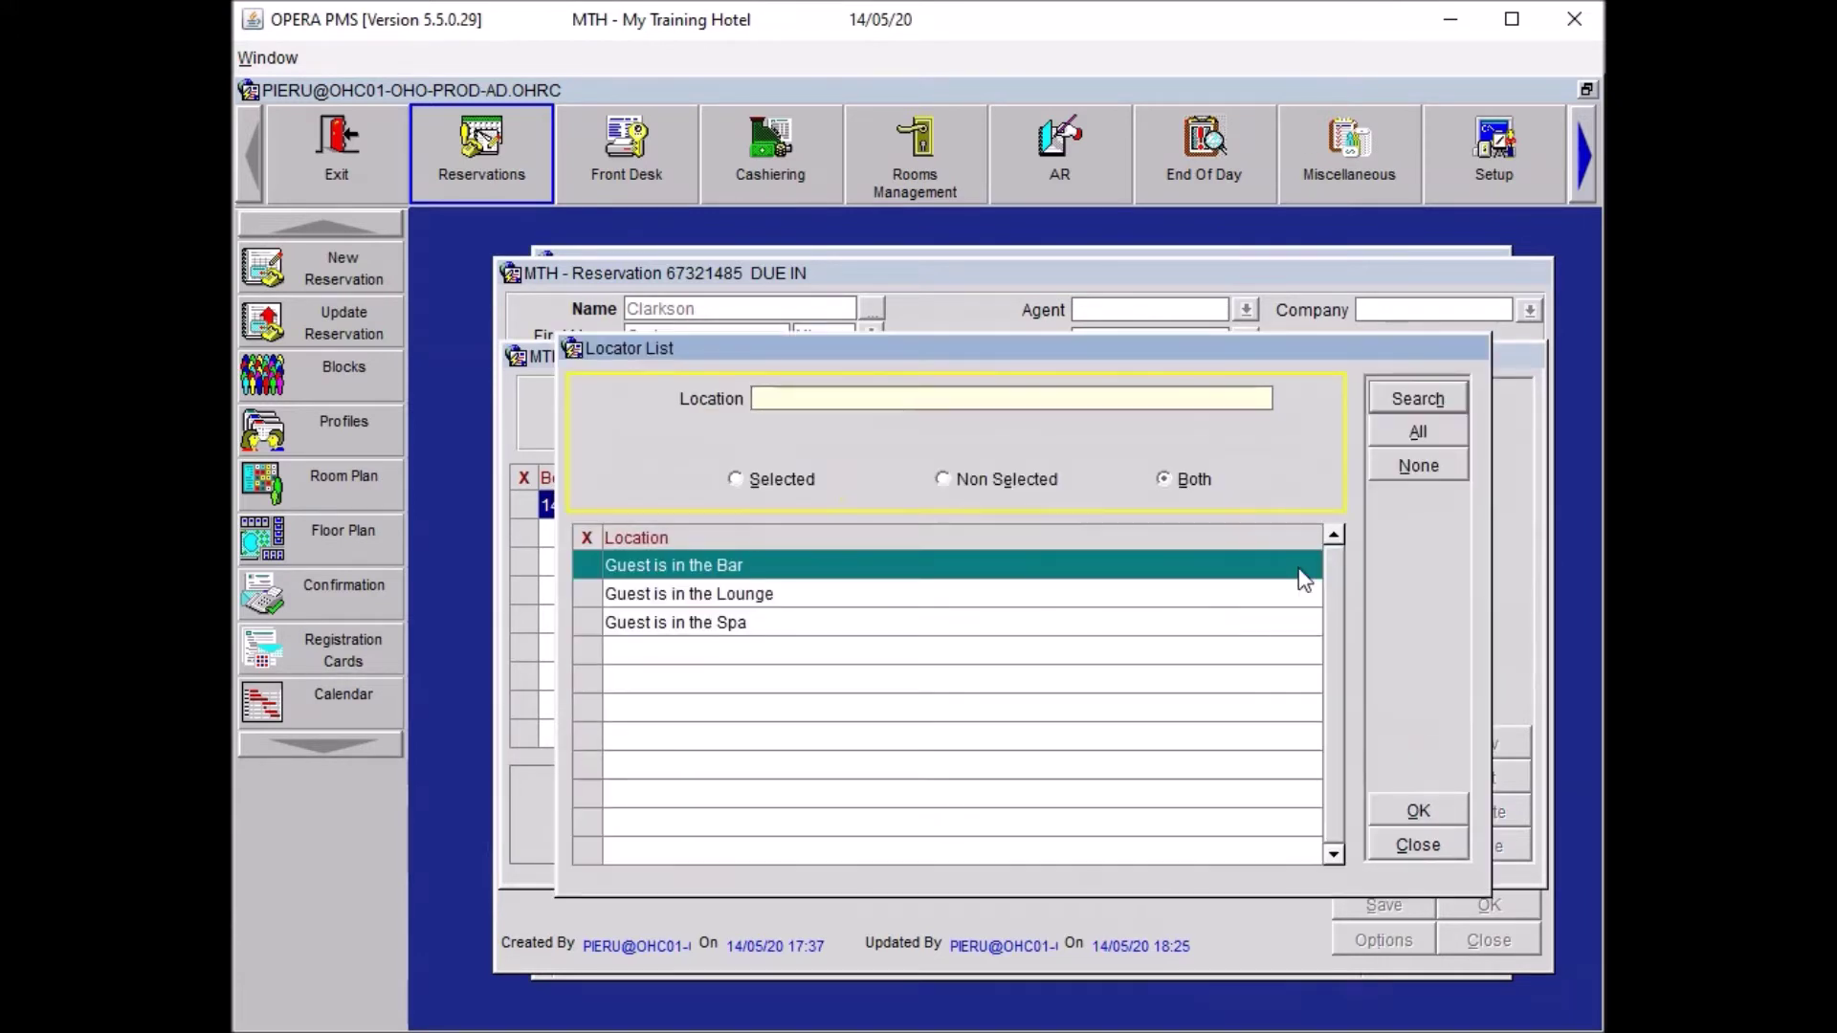
click(591, 624)
click(1419, 810)
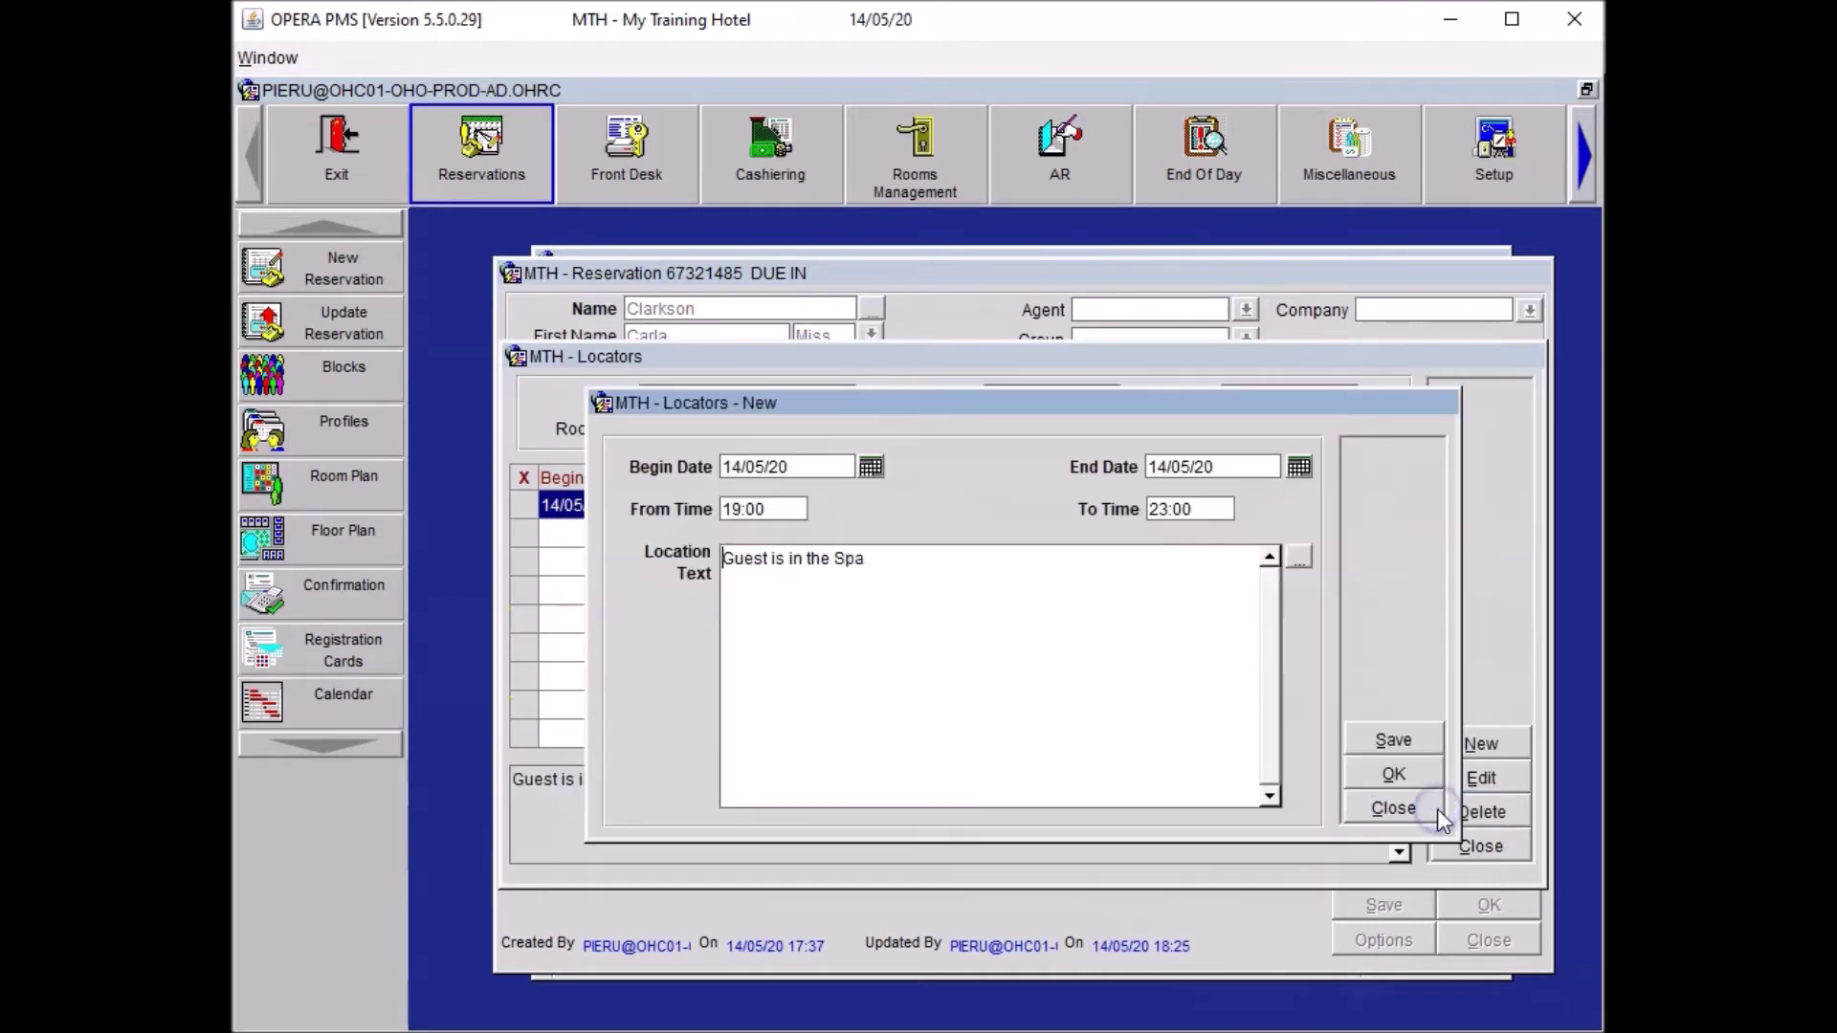
Save the locator, save the reservation, and reopen the reservation options.
click(1393, 776)
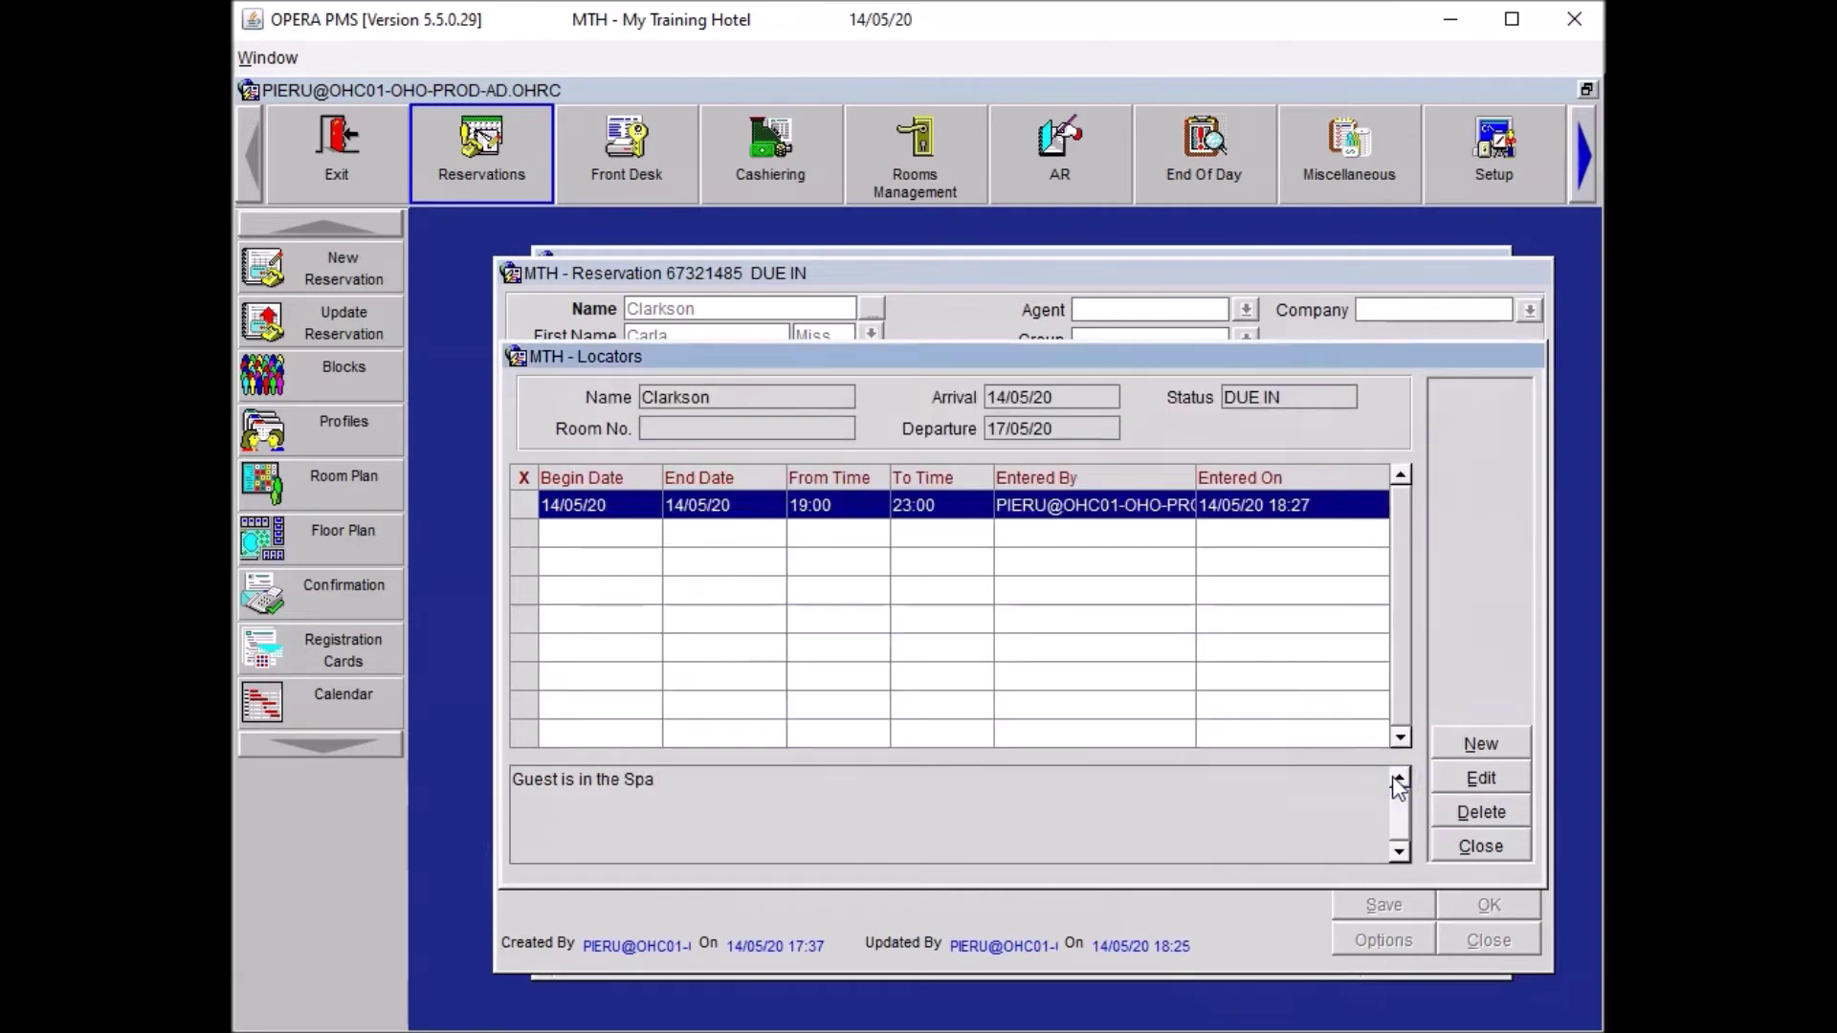
click(1481, 846)
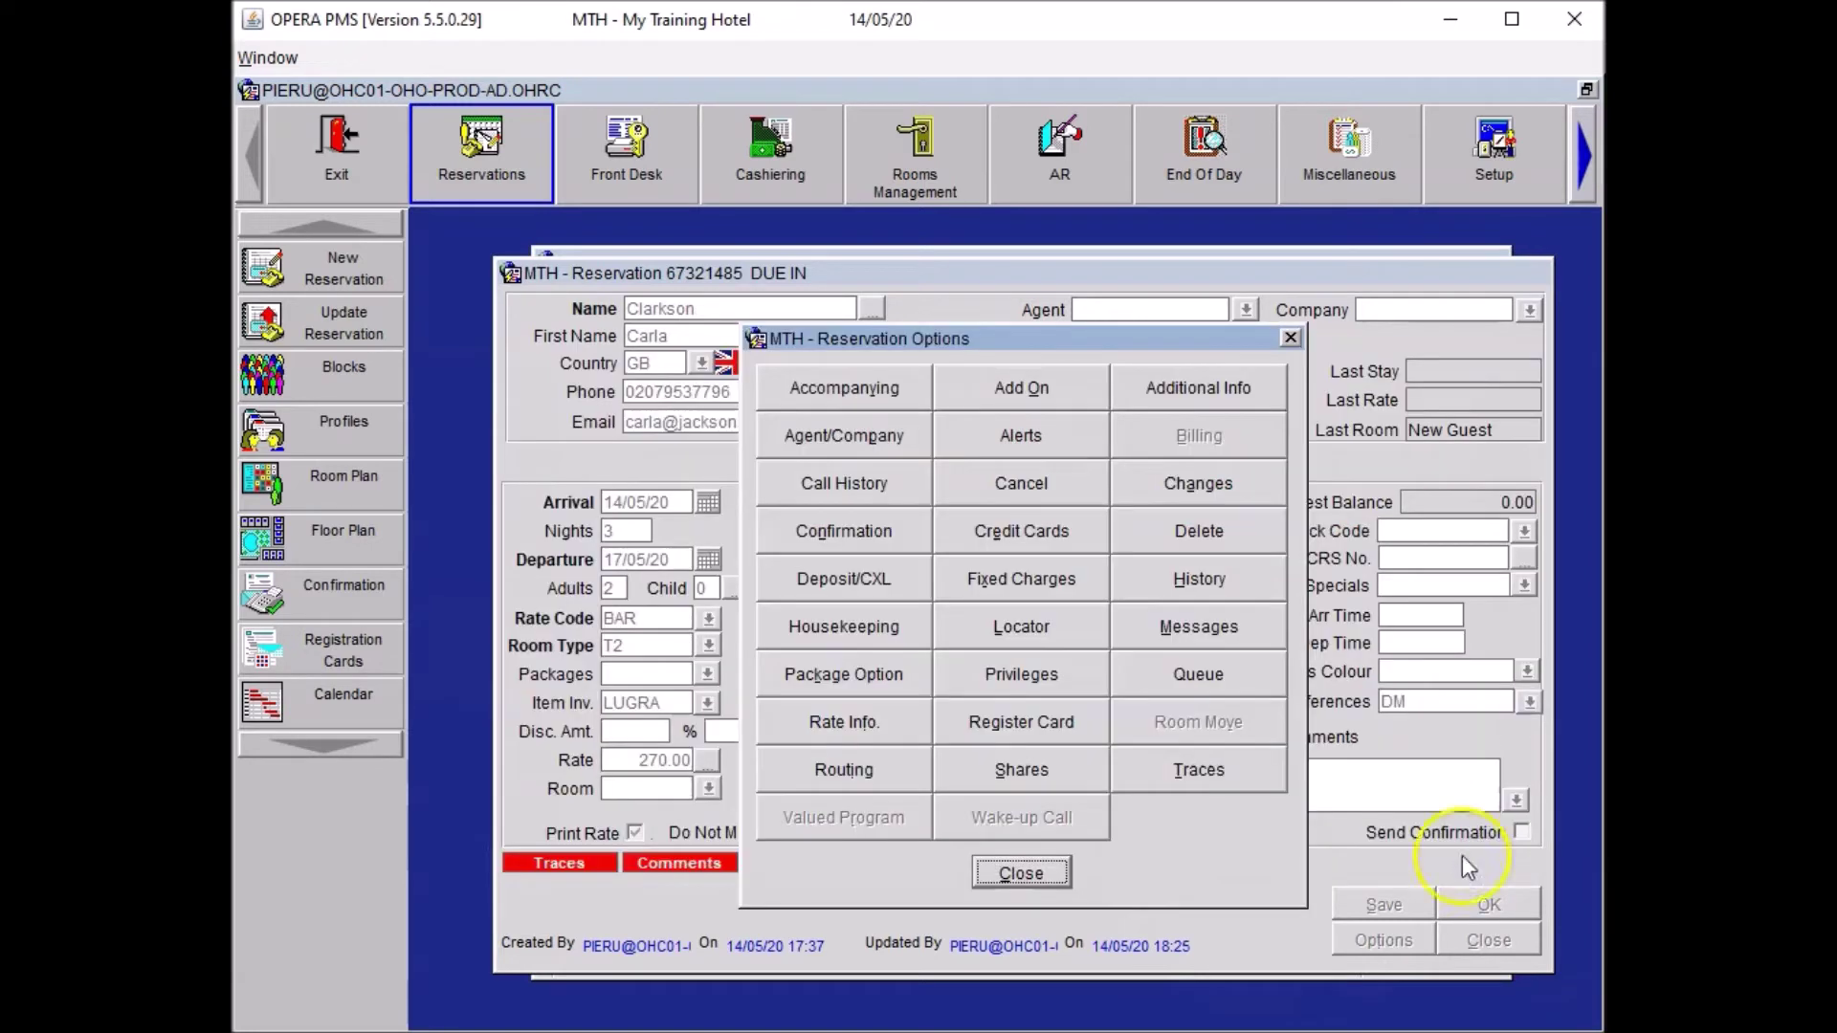
click(1021, 873)
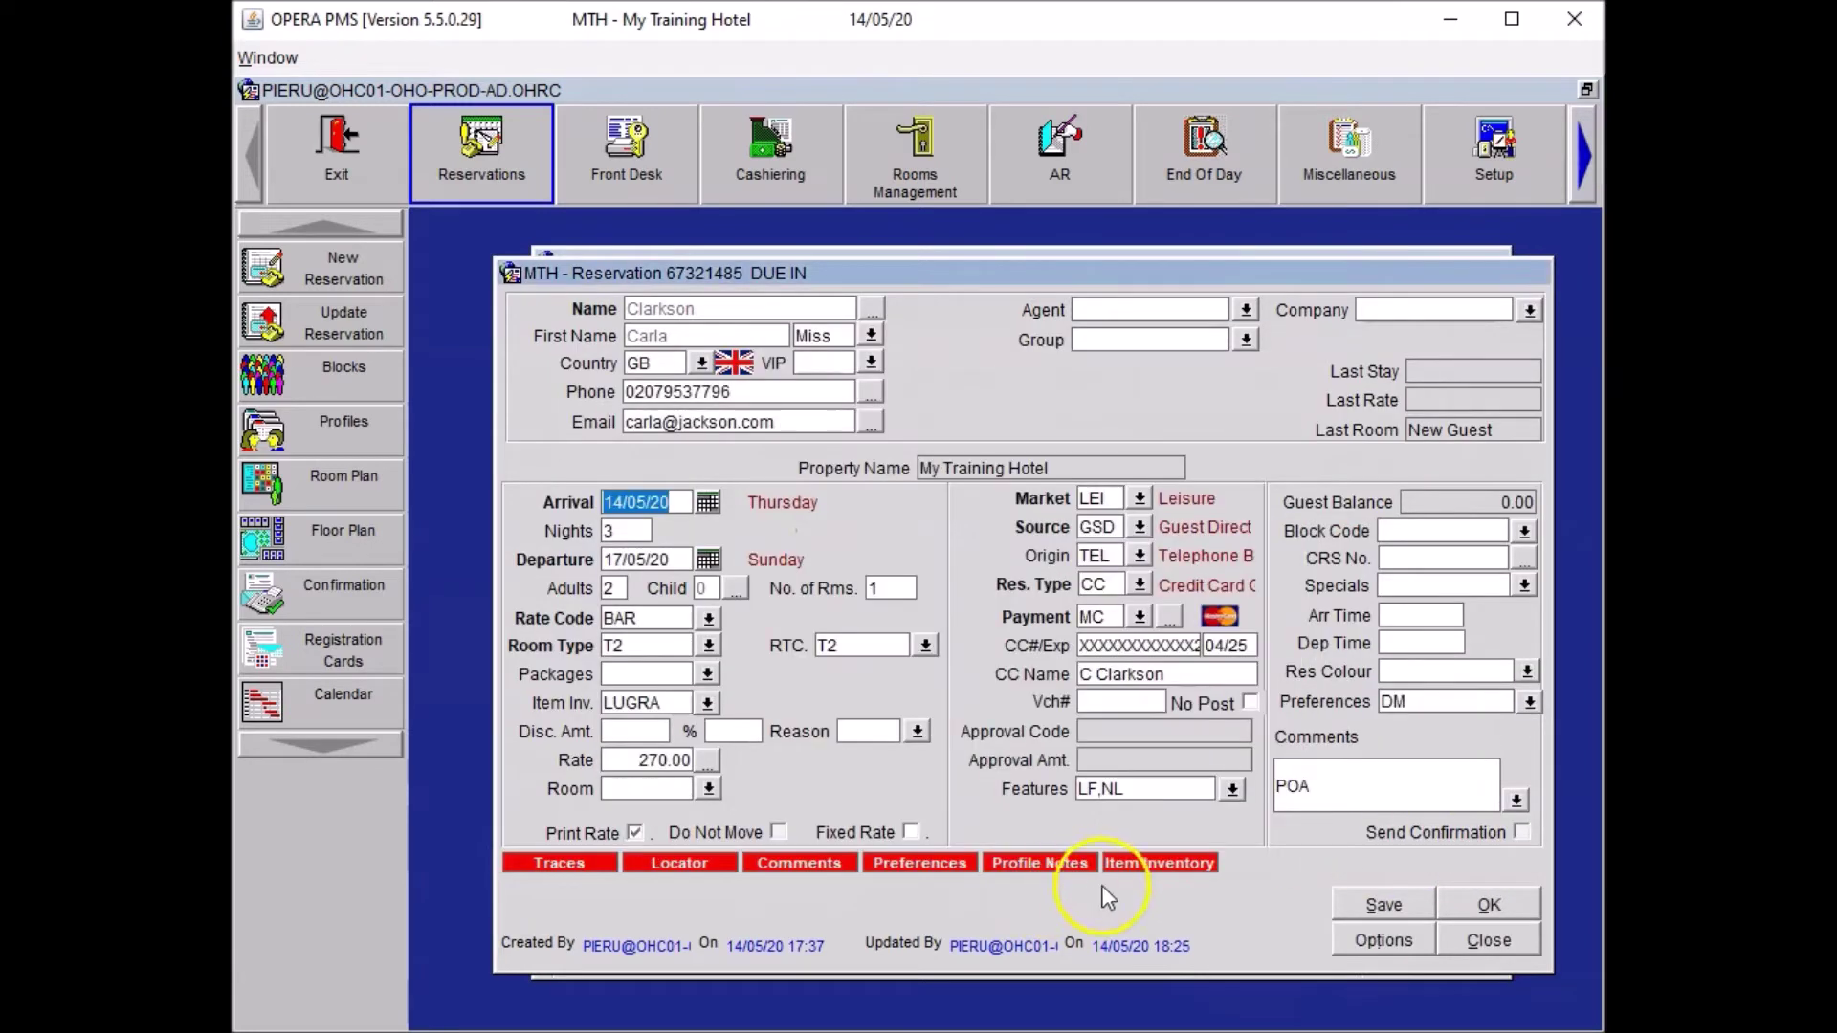
click(1370, 905)
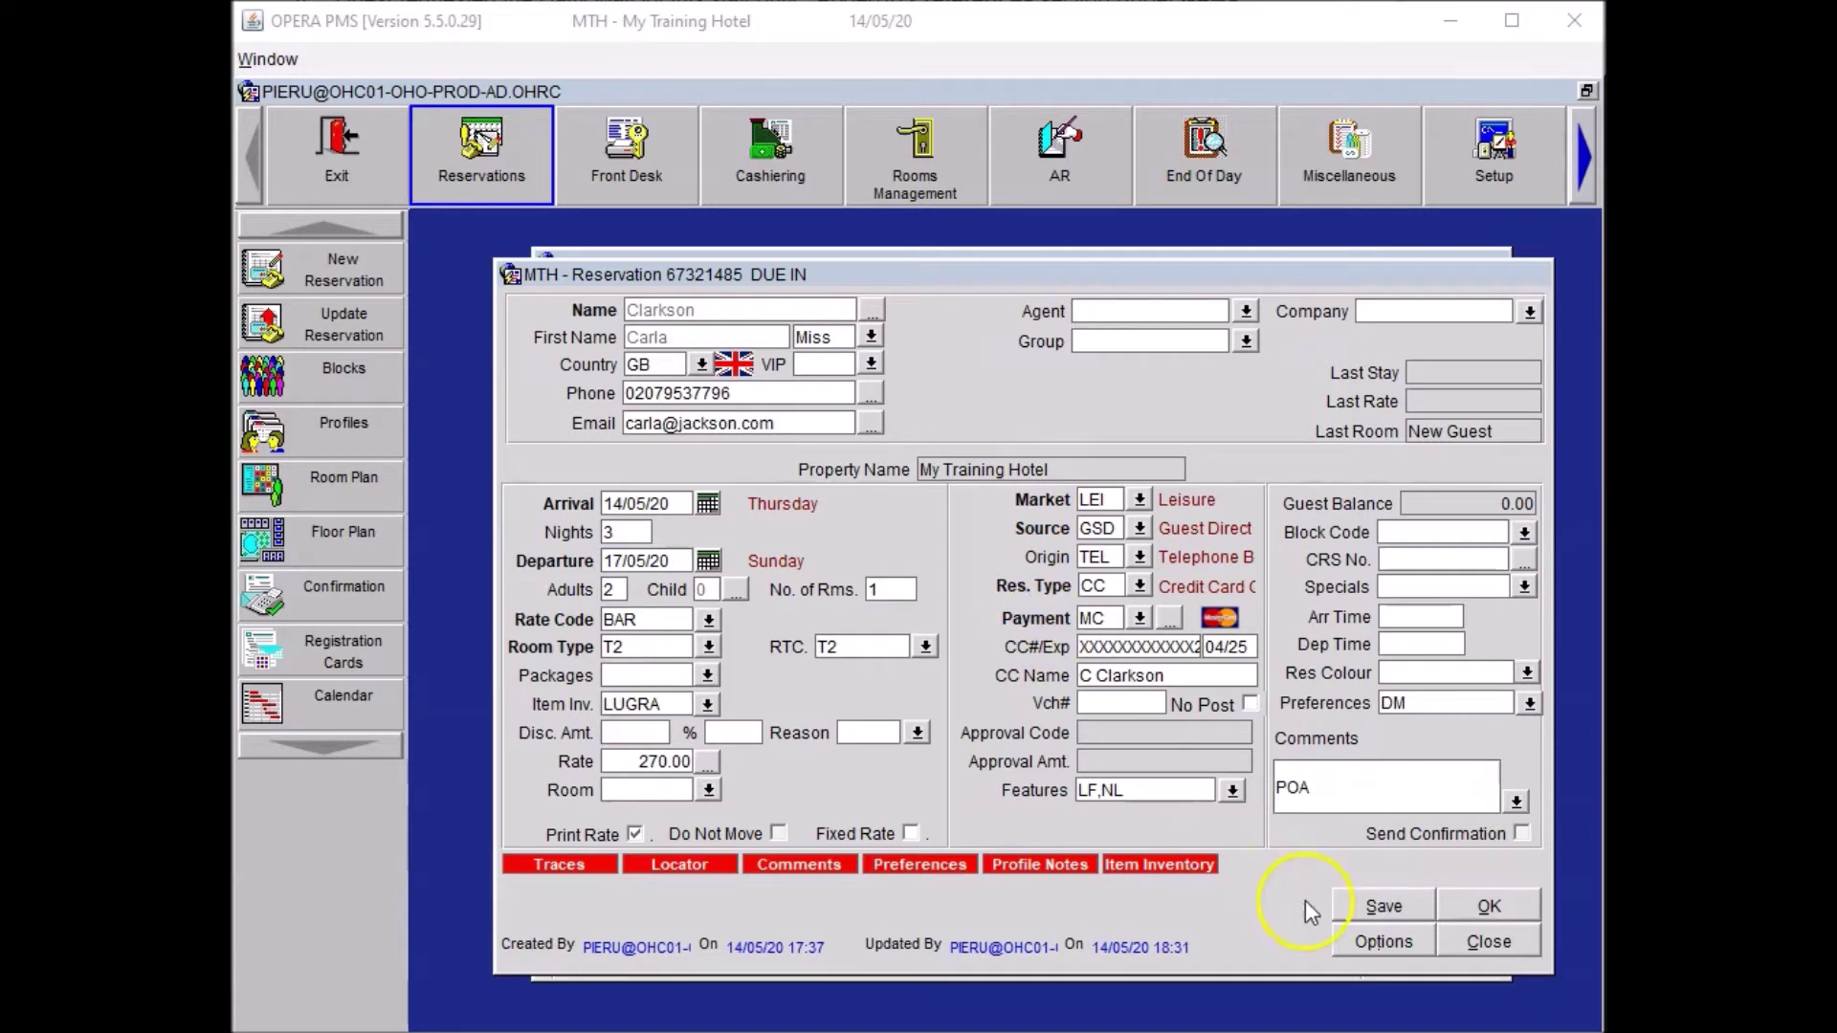
click(1359, 936)
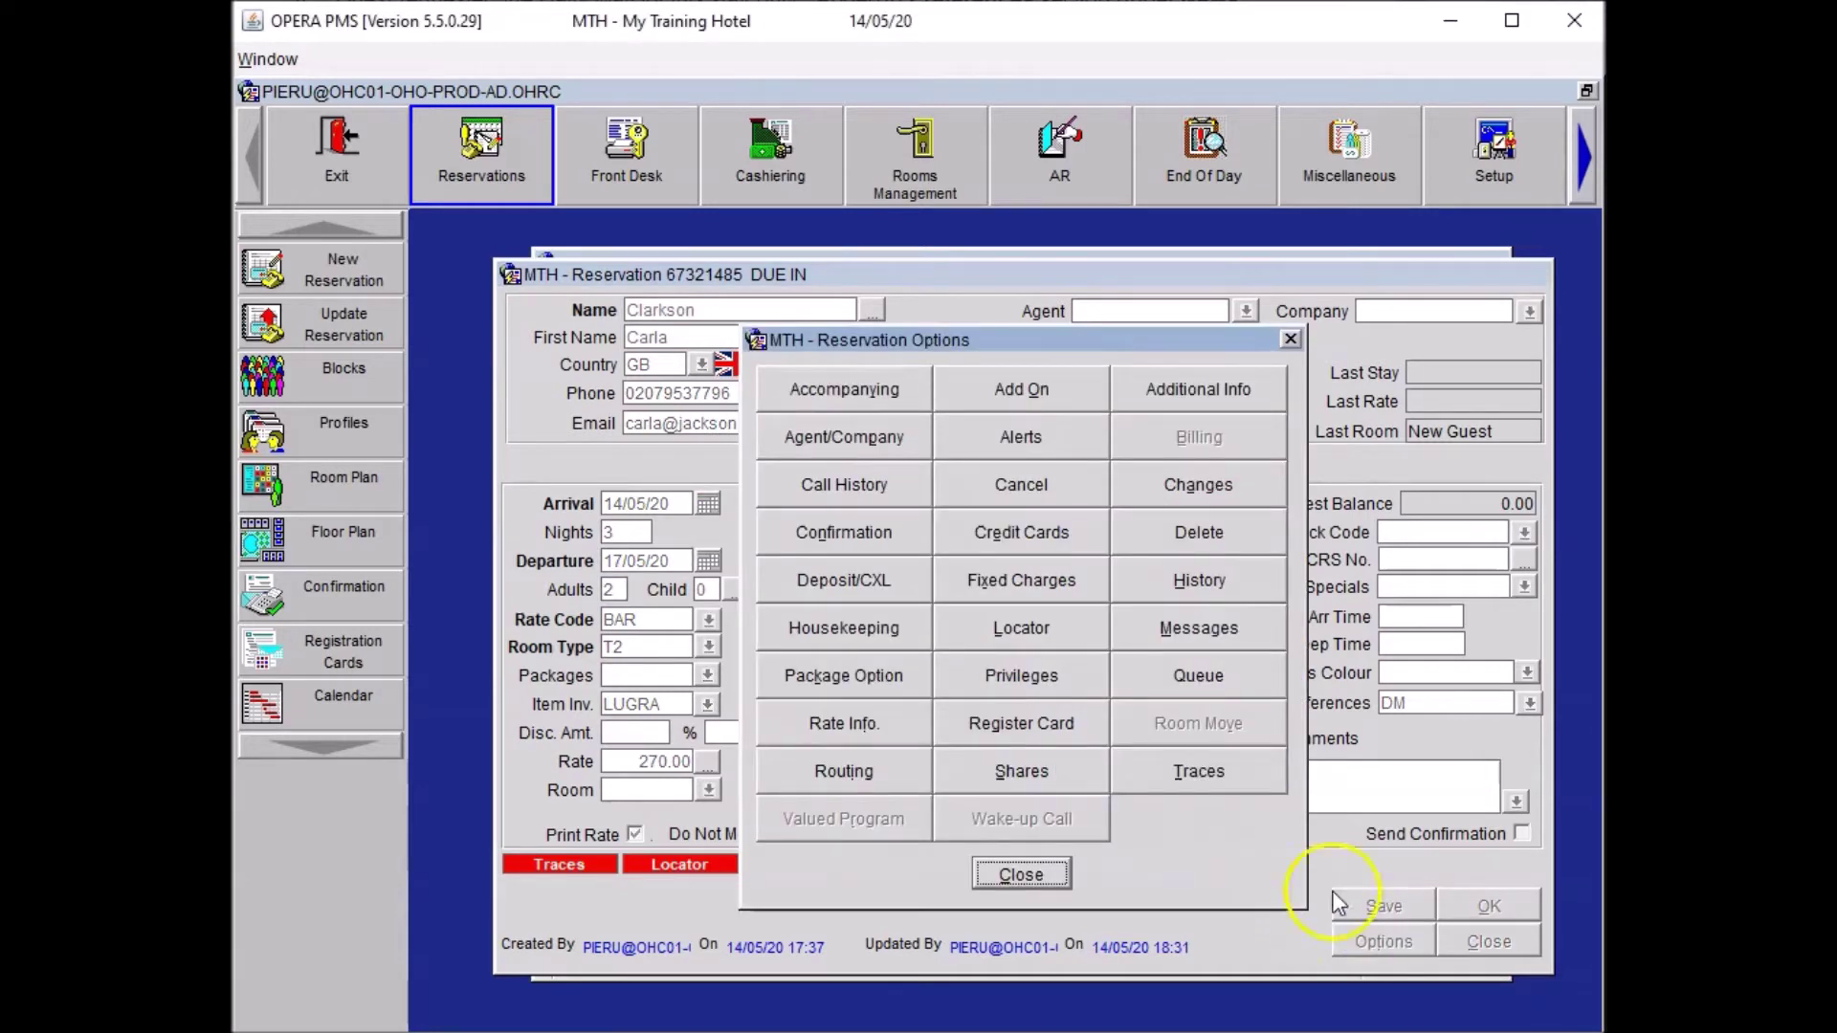
Add a CON trace requesting 15 orange tulips before 3pm, budget £45.00.
click(1255, 760)
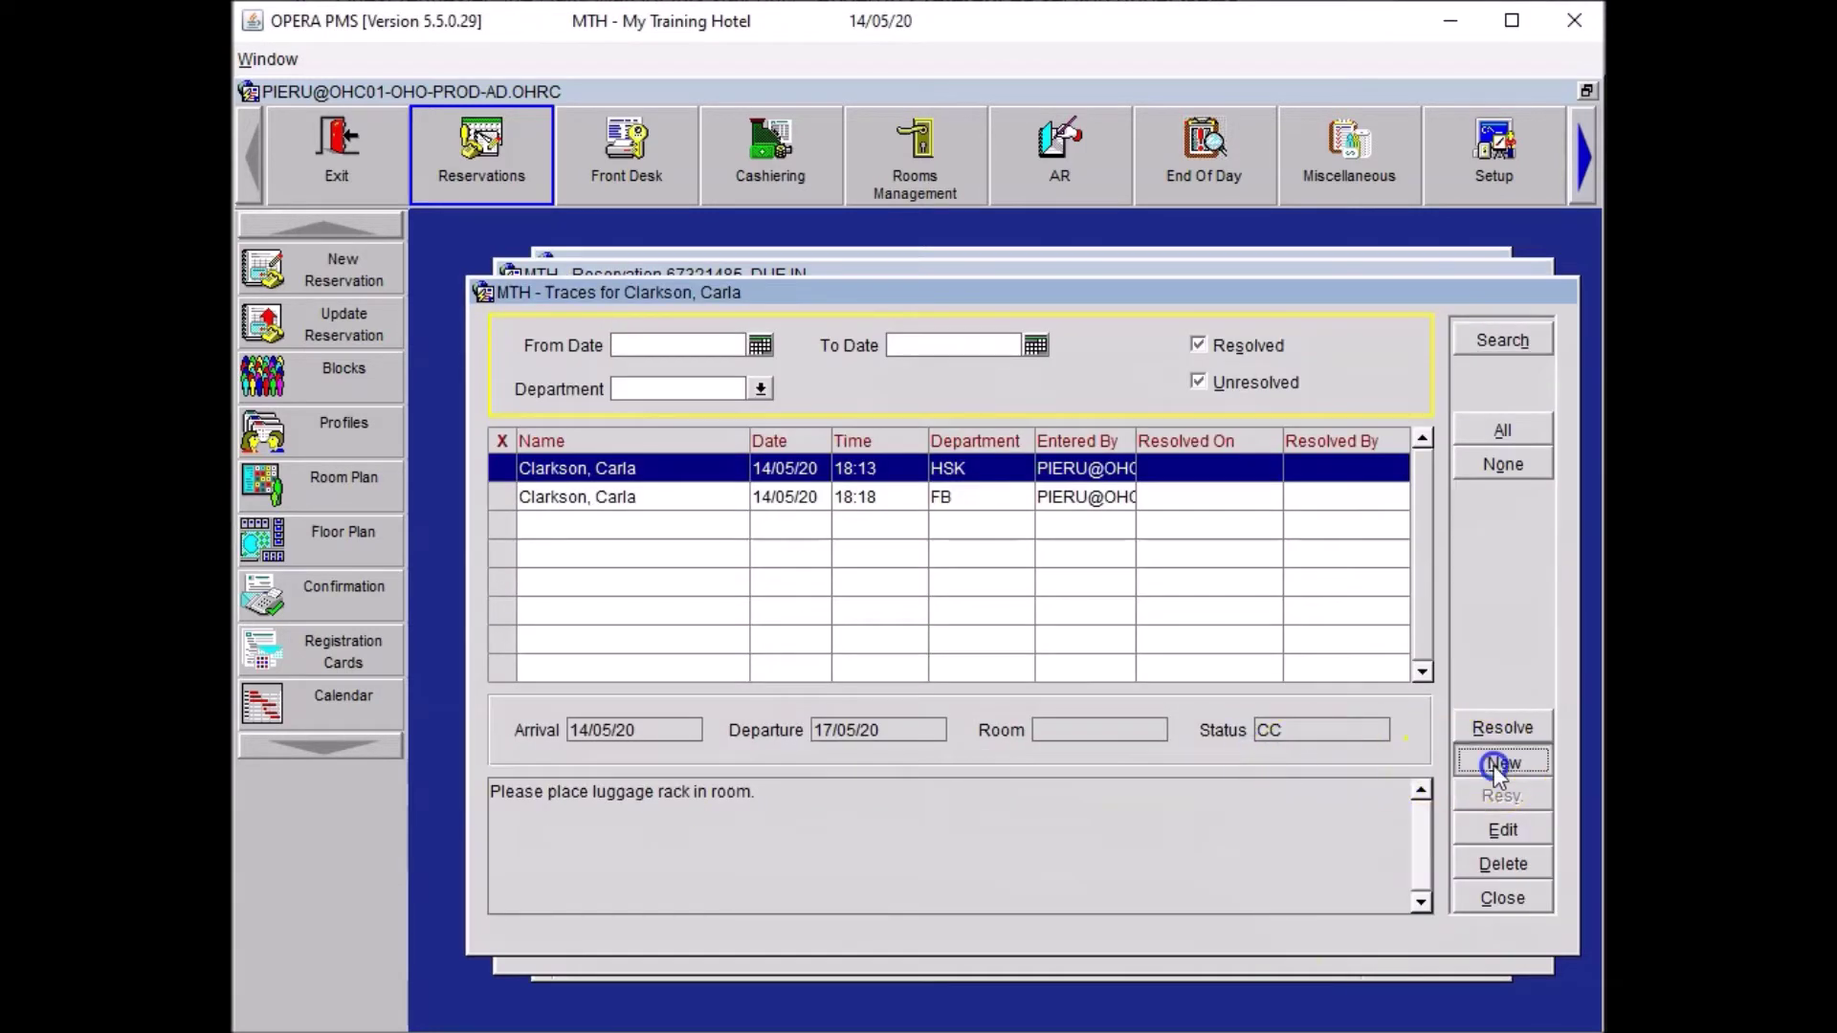
click(1502, 762)
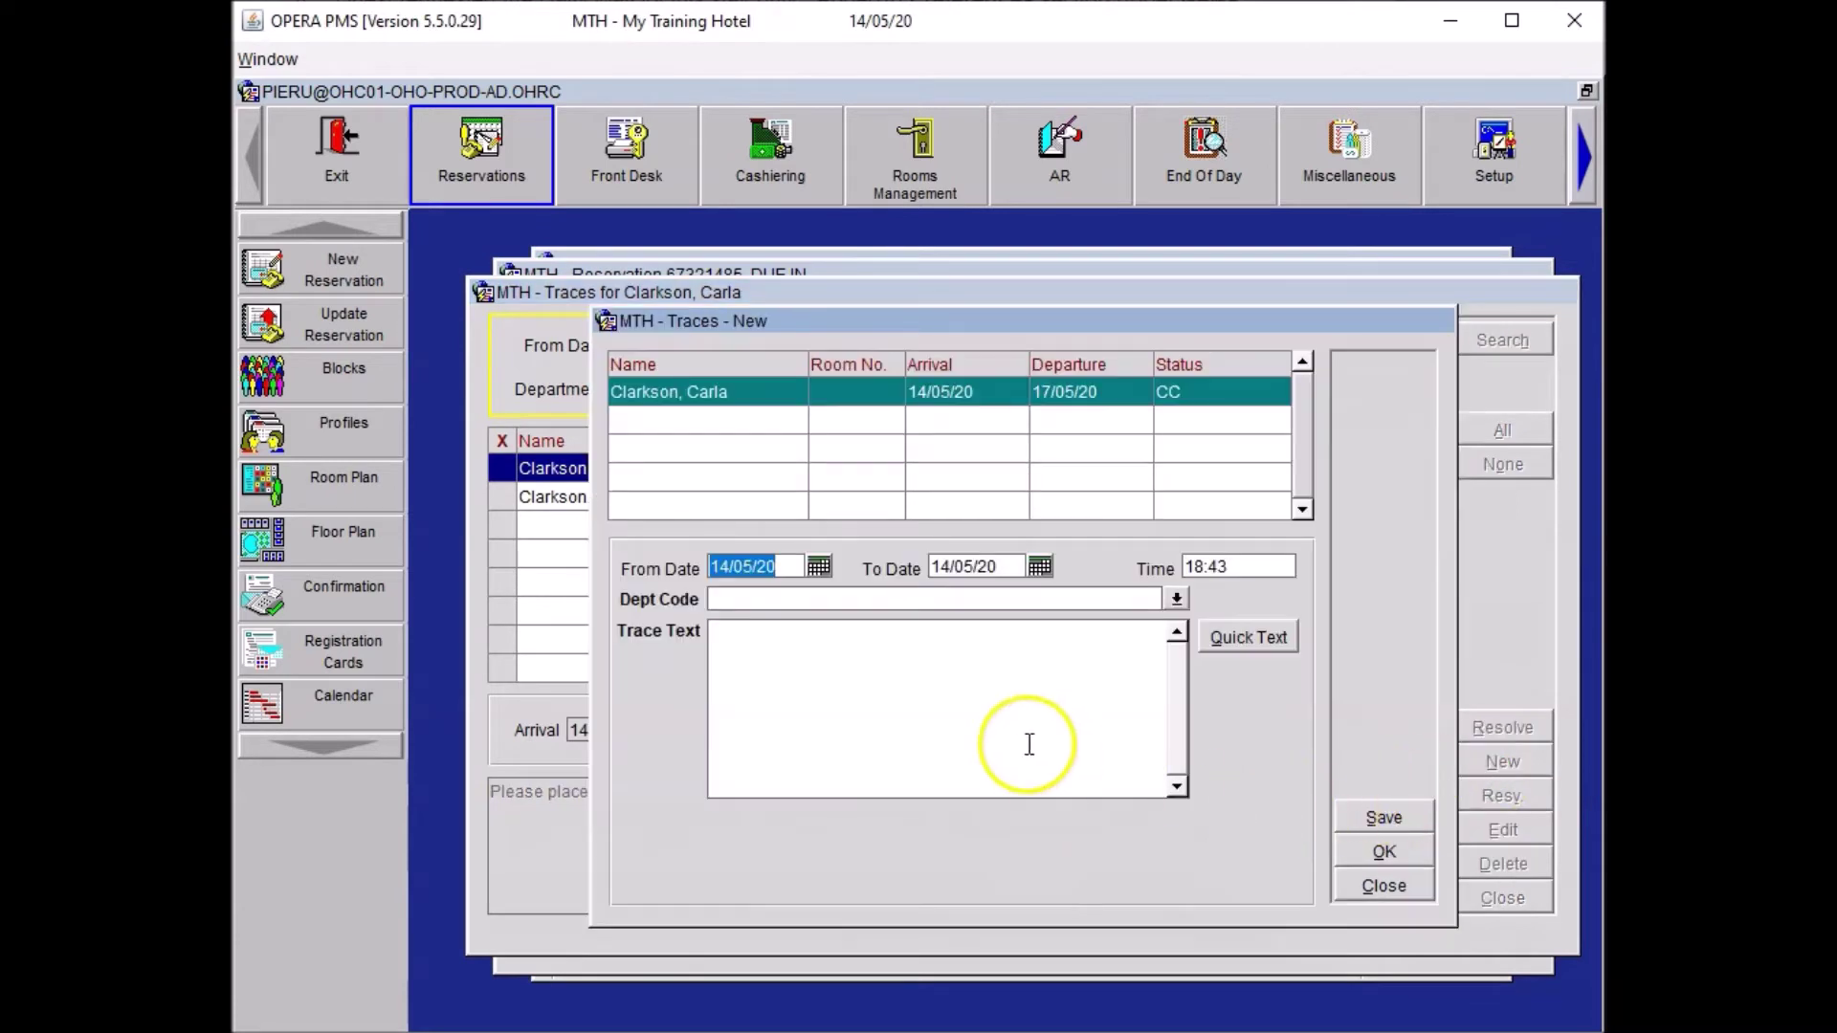
click(820, 601)
text(CON)
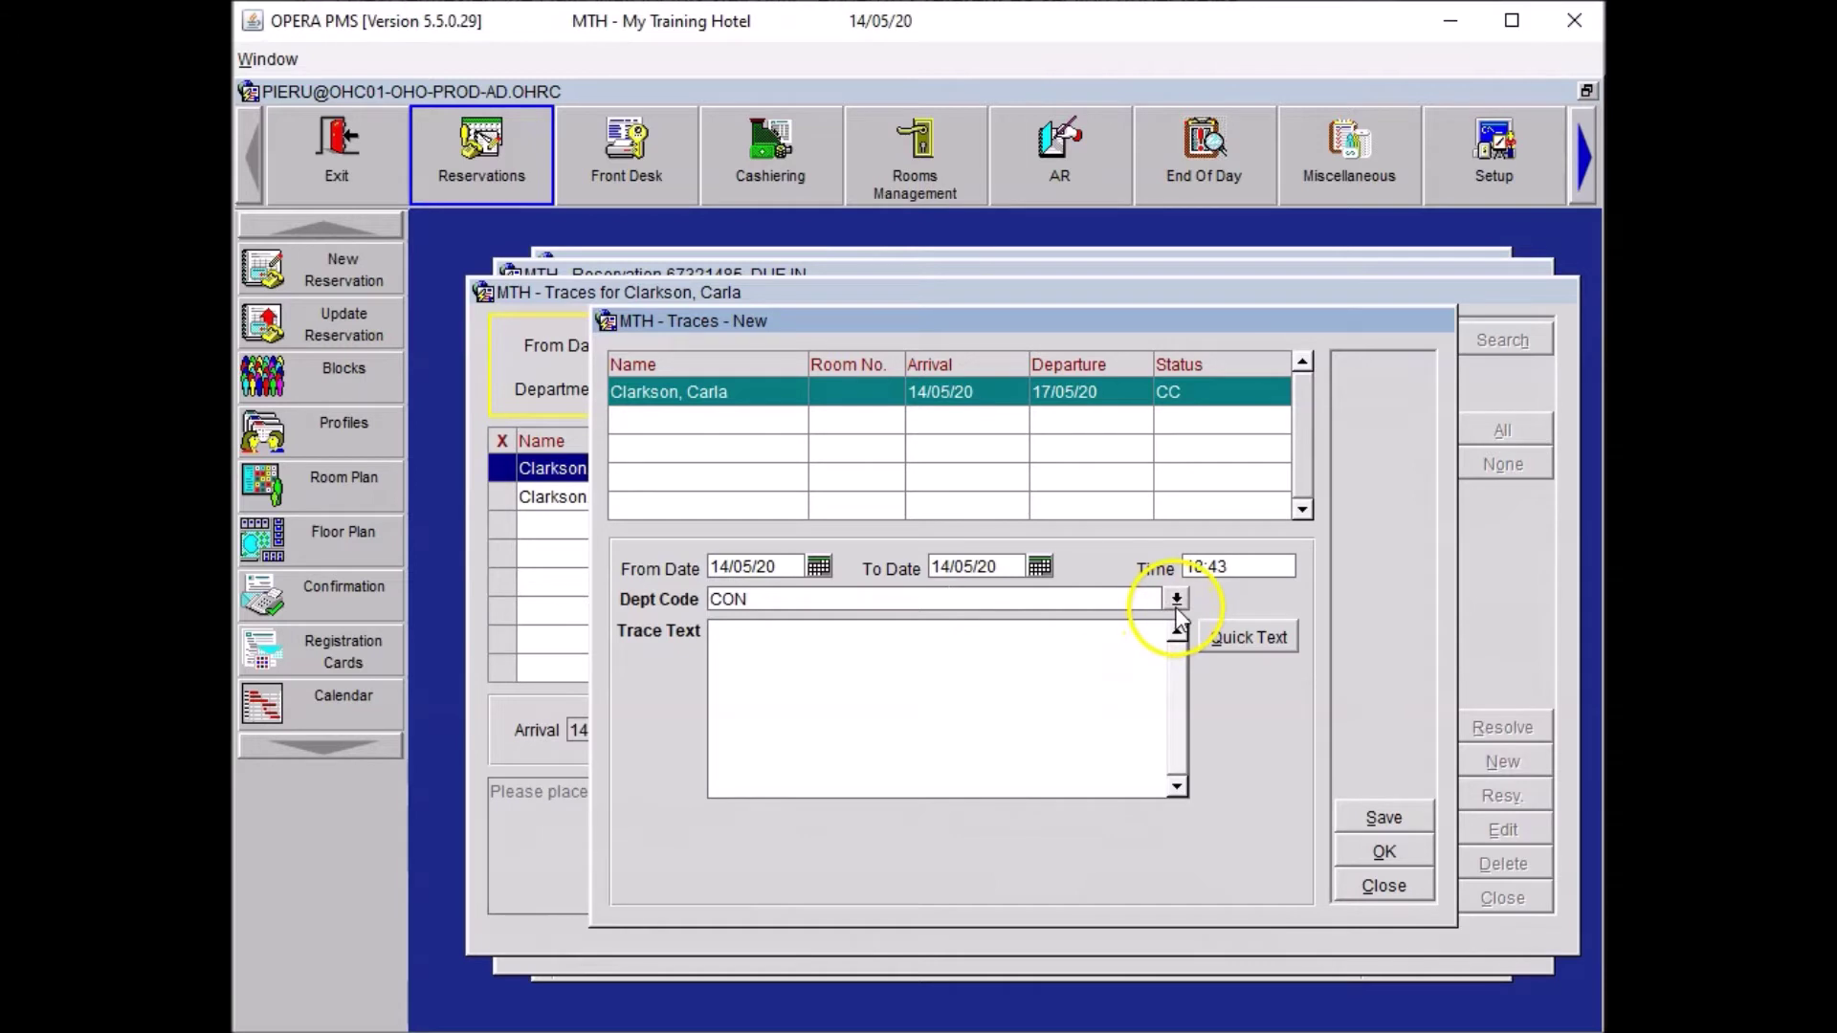
click(886, 664)
text(Please arrange a bouquet of 15 orange tulips, to be delivered to the room prior to 3pm. Budget £45.00)
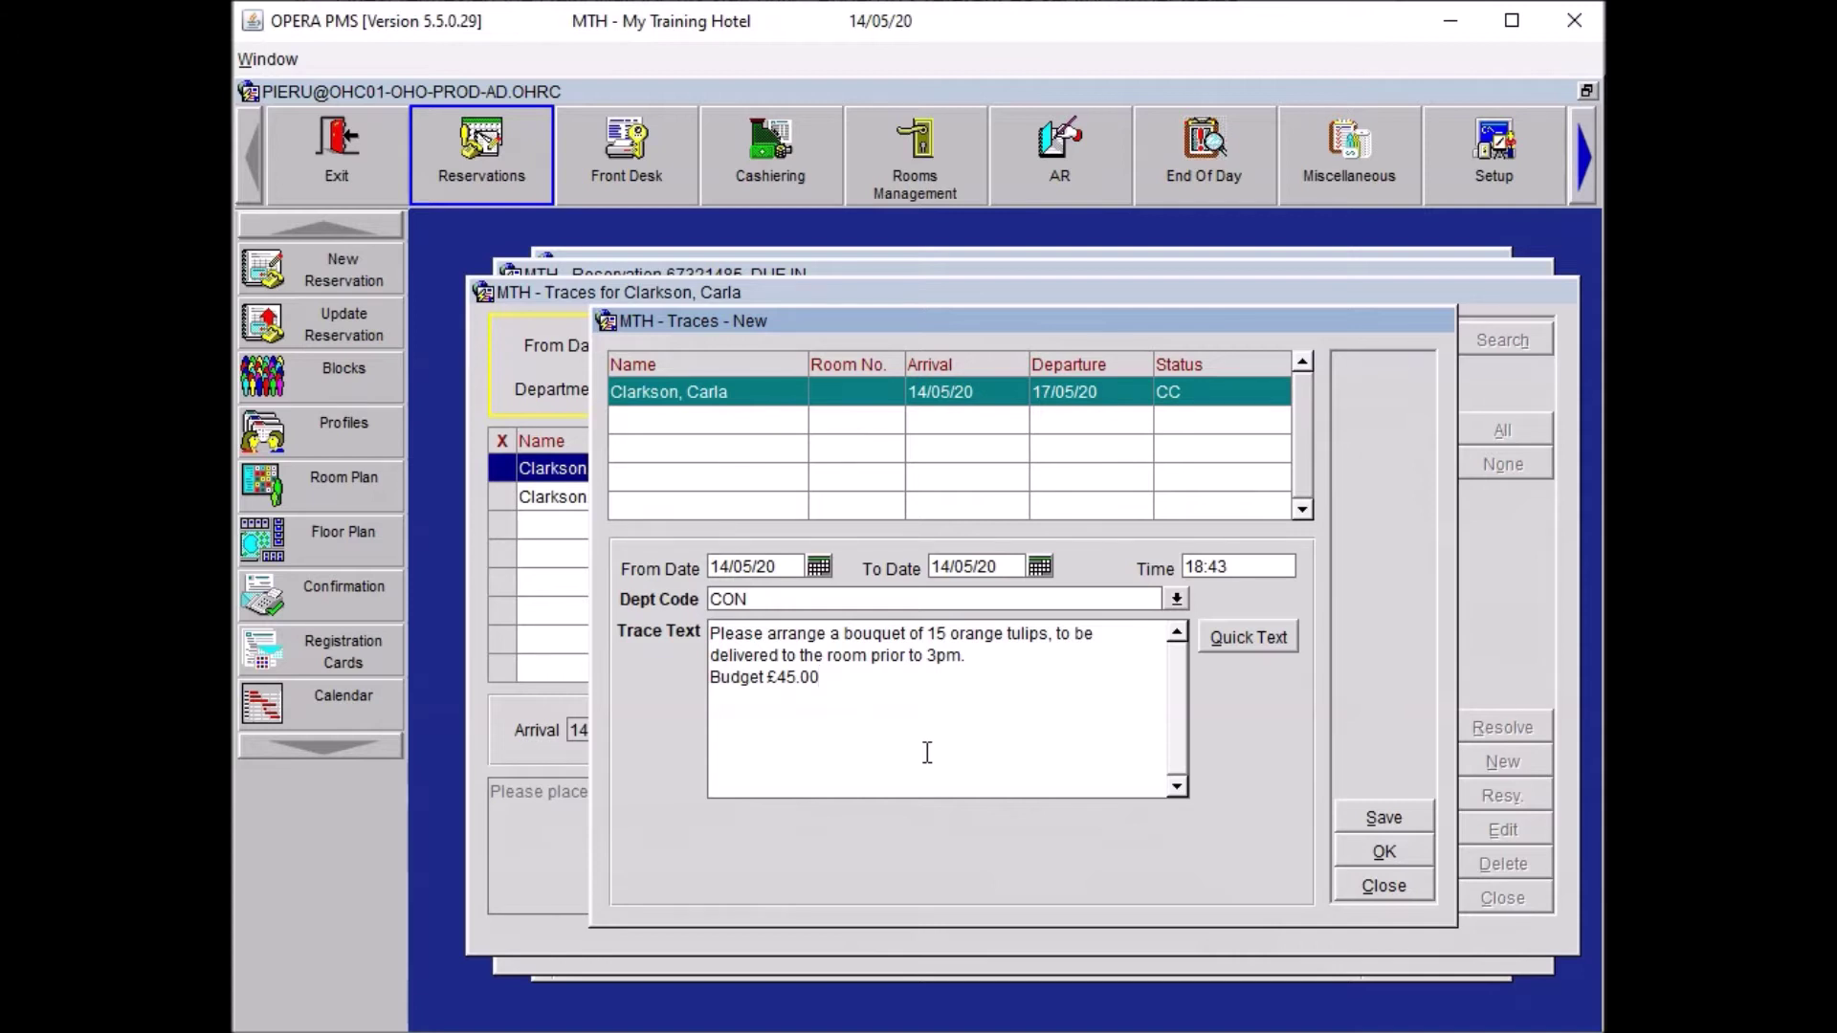
key(alt+o)
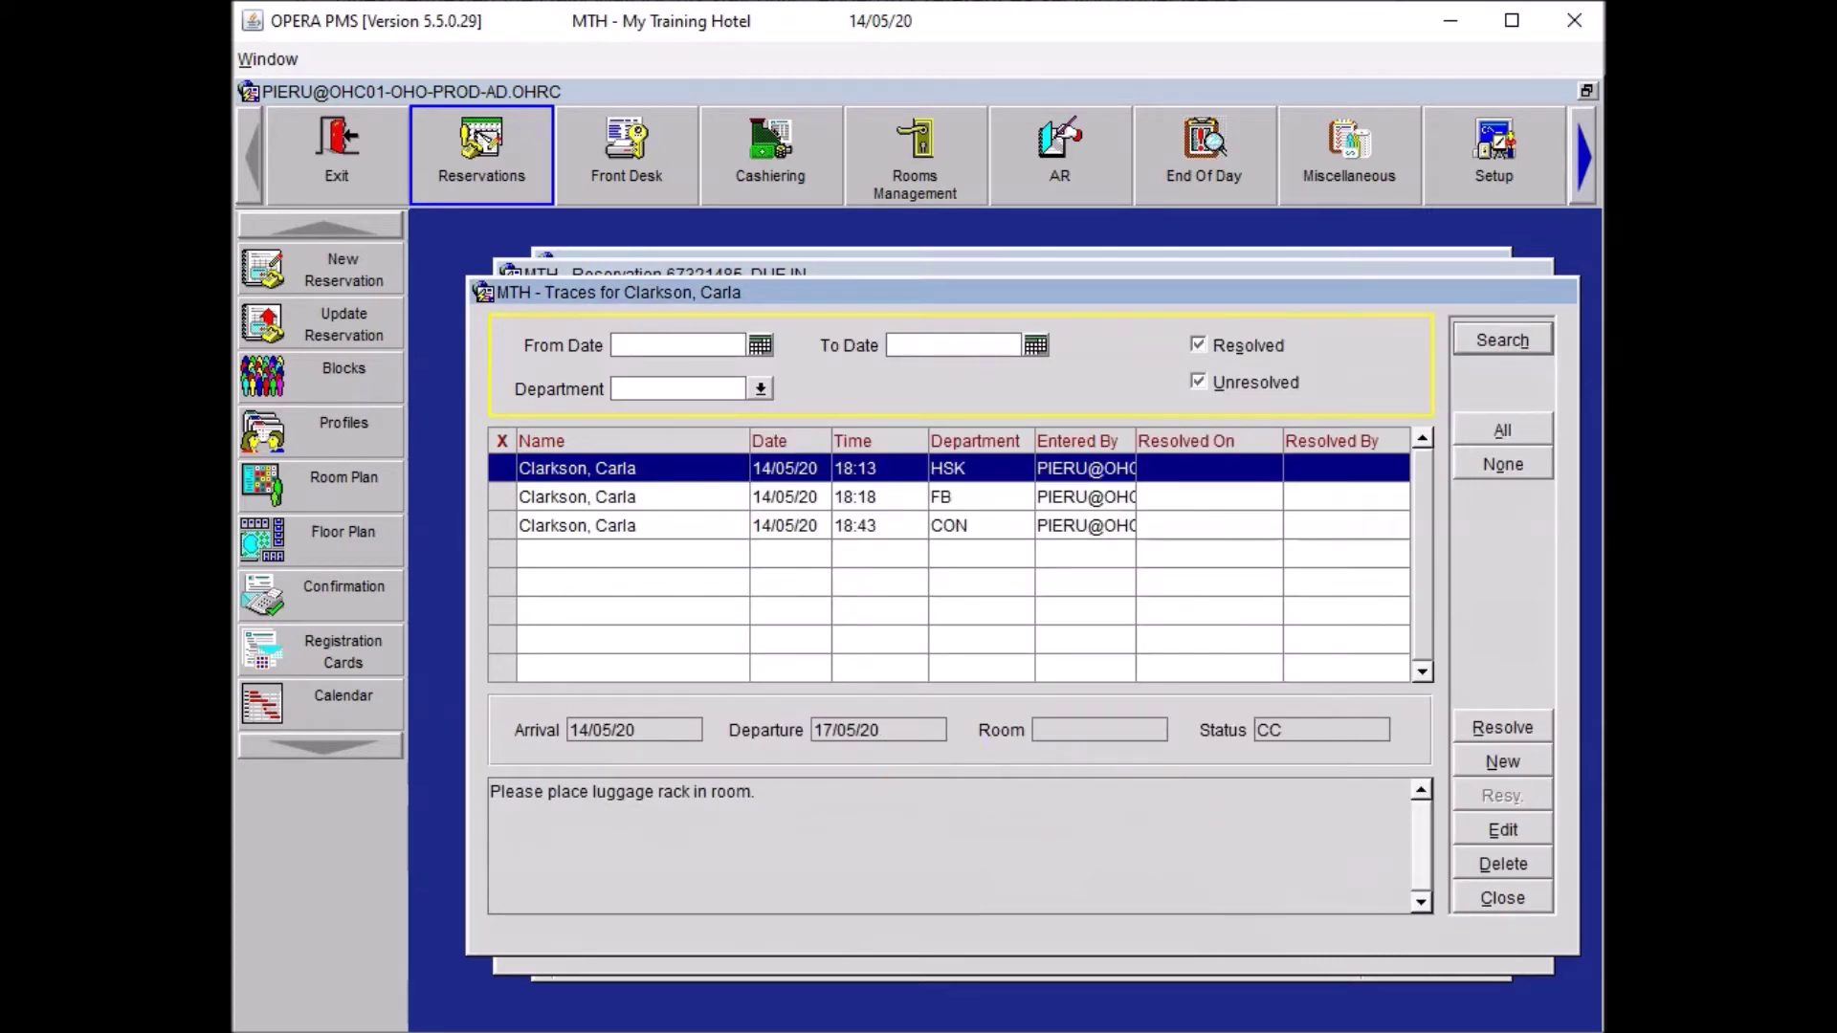
click(1523, 902)
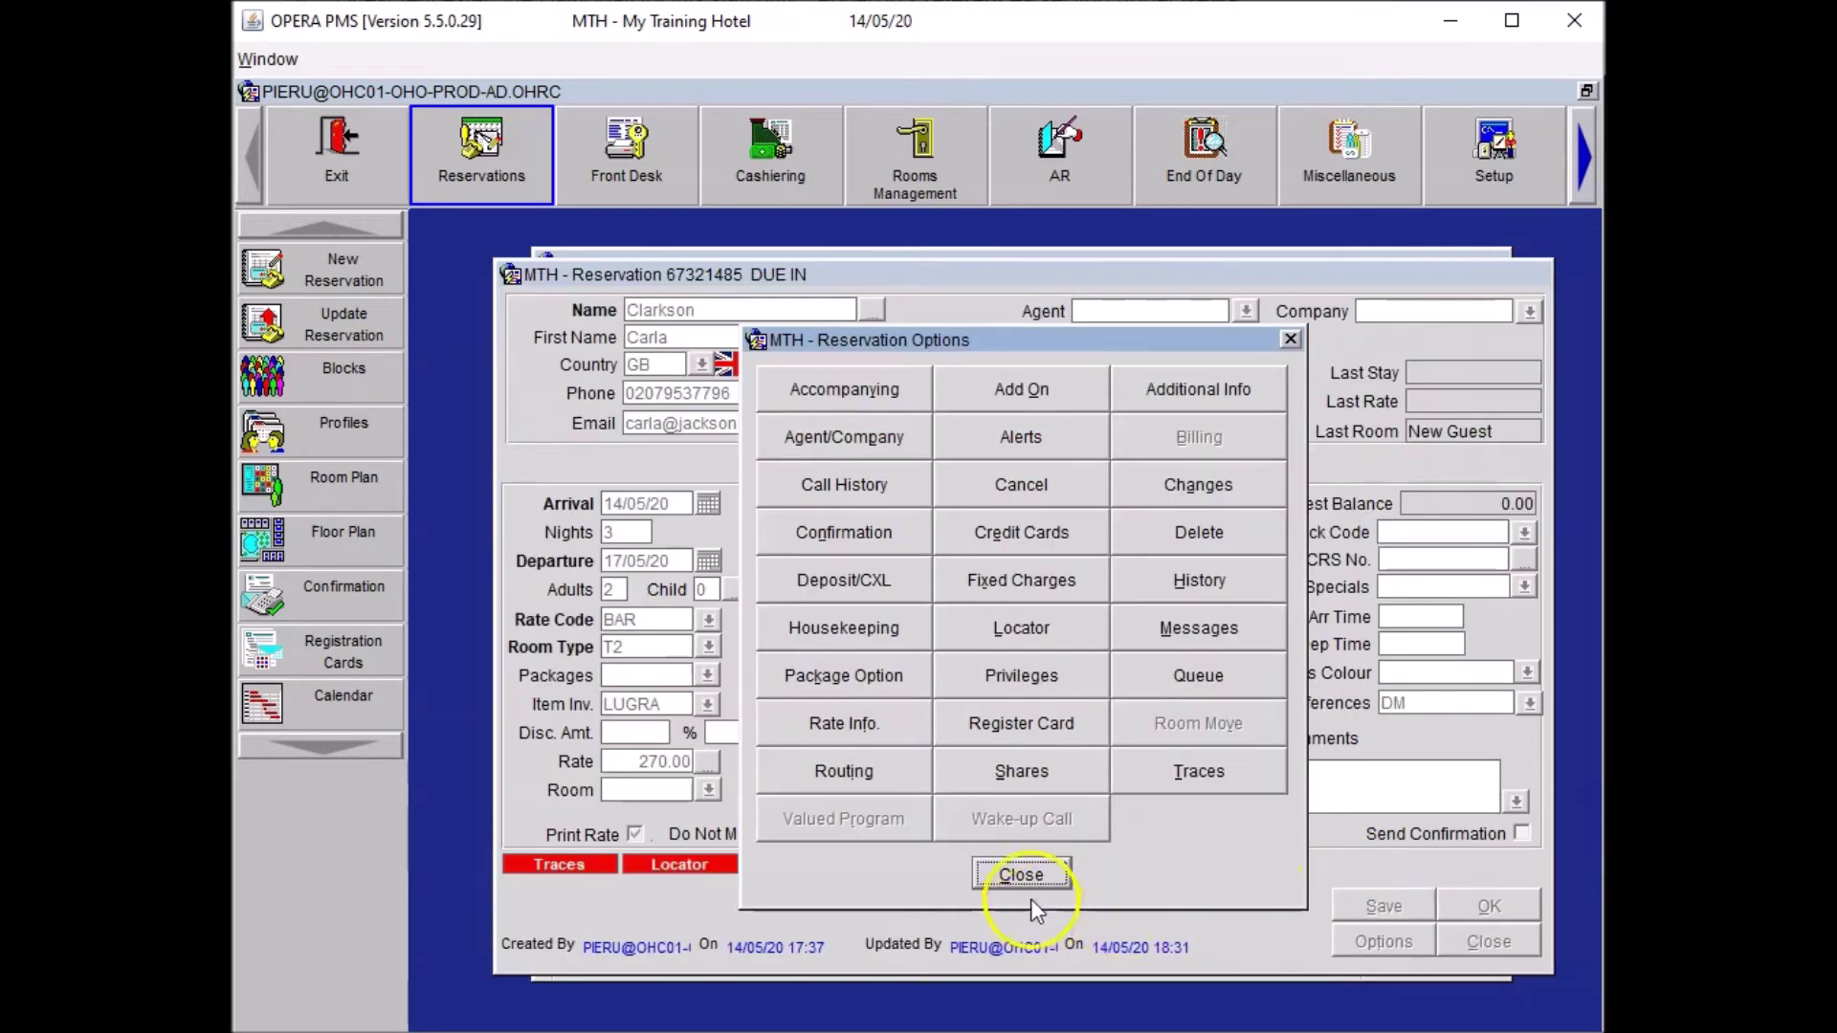
click(1029, 869)
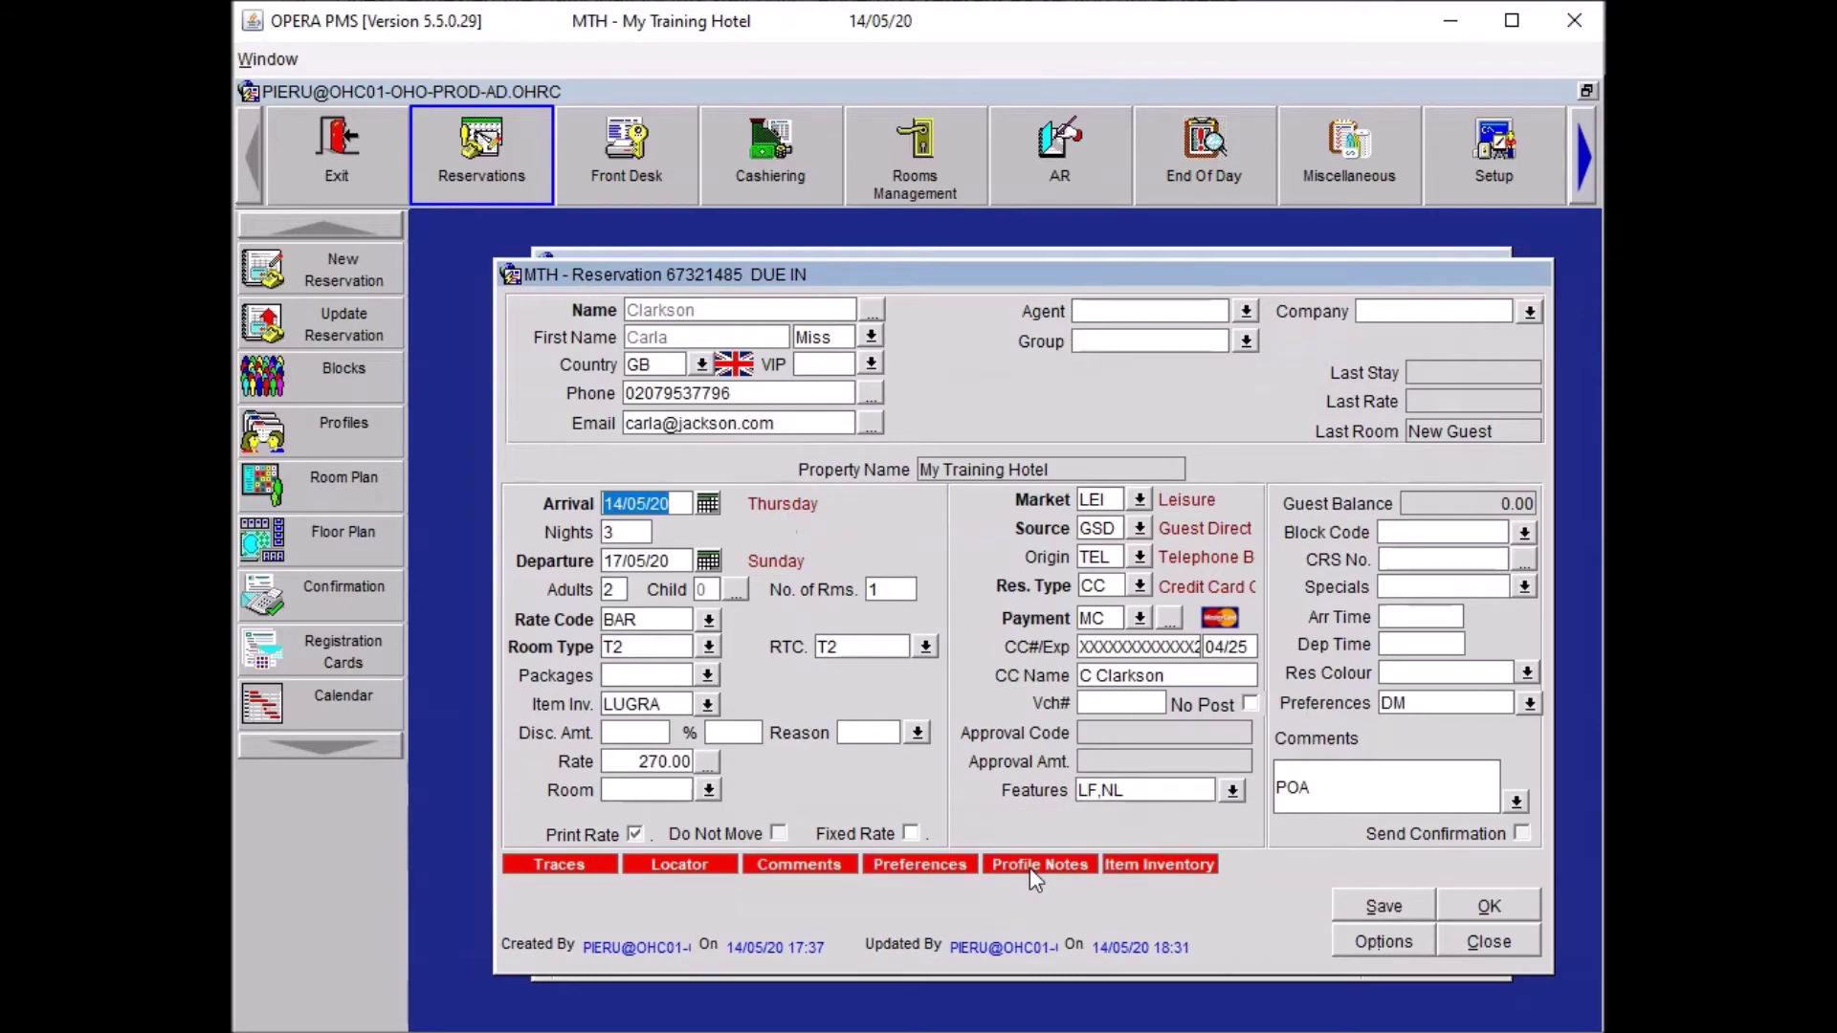
Save and close the reservation, then bring up the Front Desk menu.
click(1343, 907)
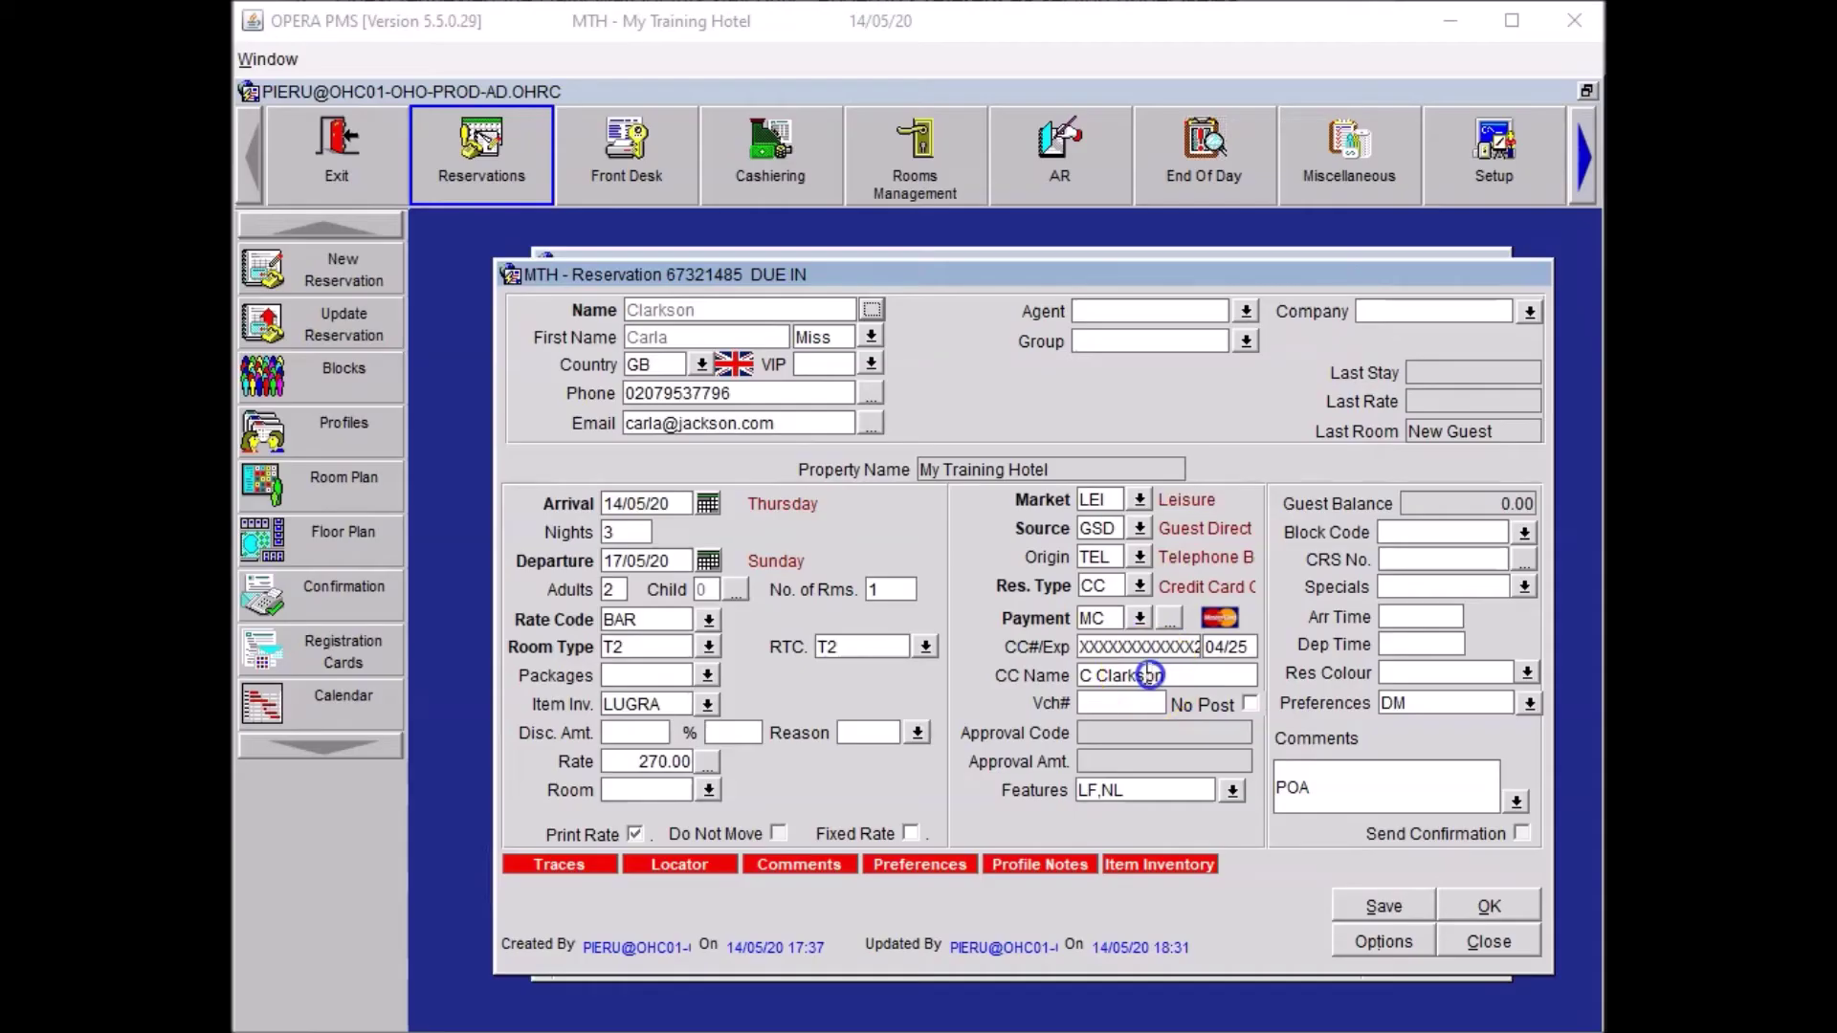
click(1147, 674)
click(1492, 903)
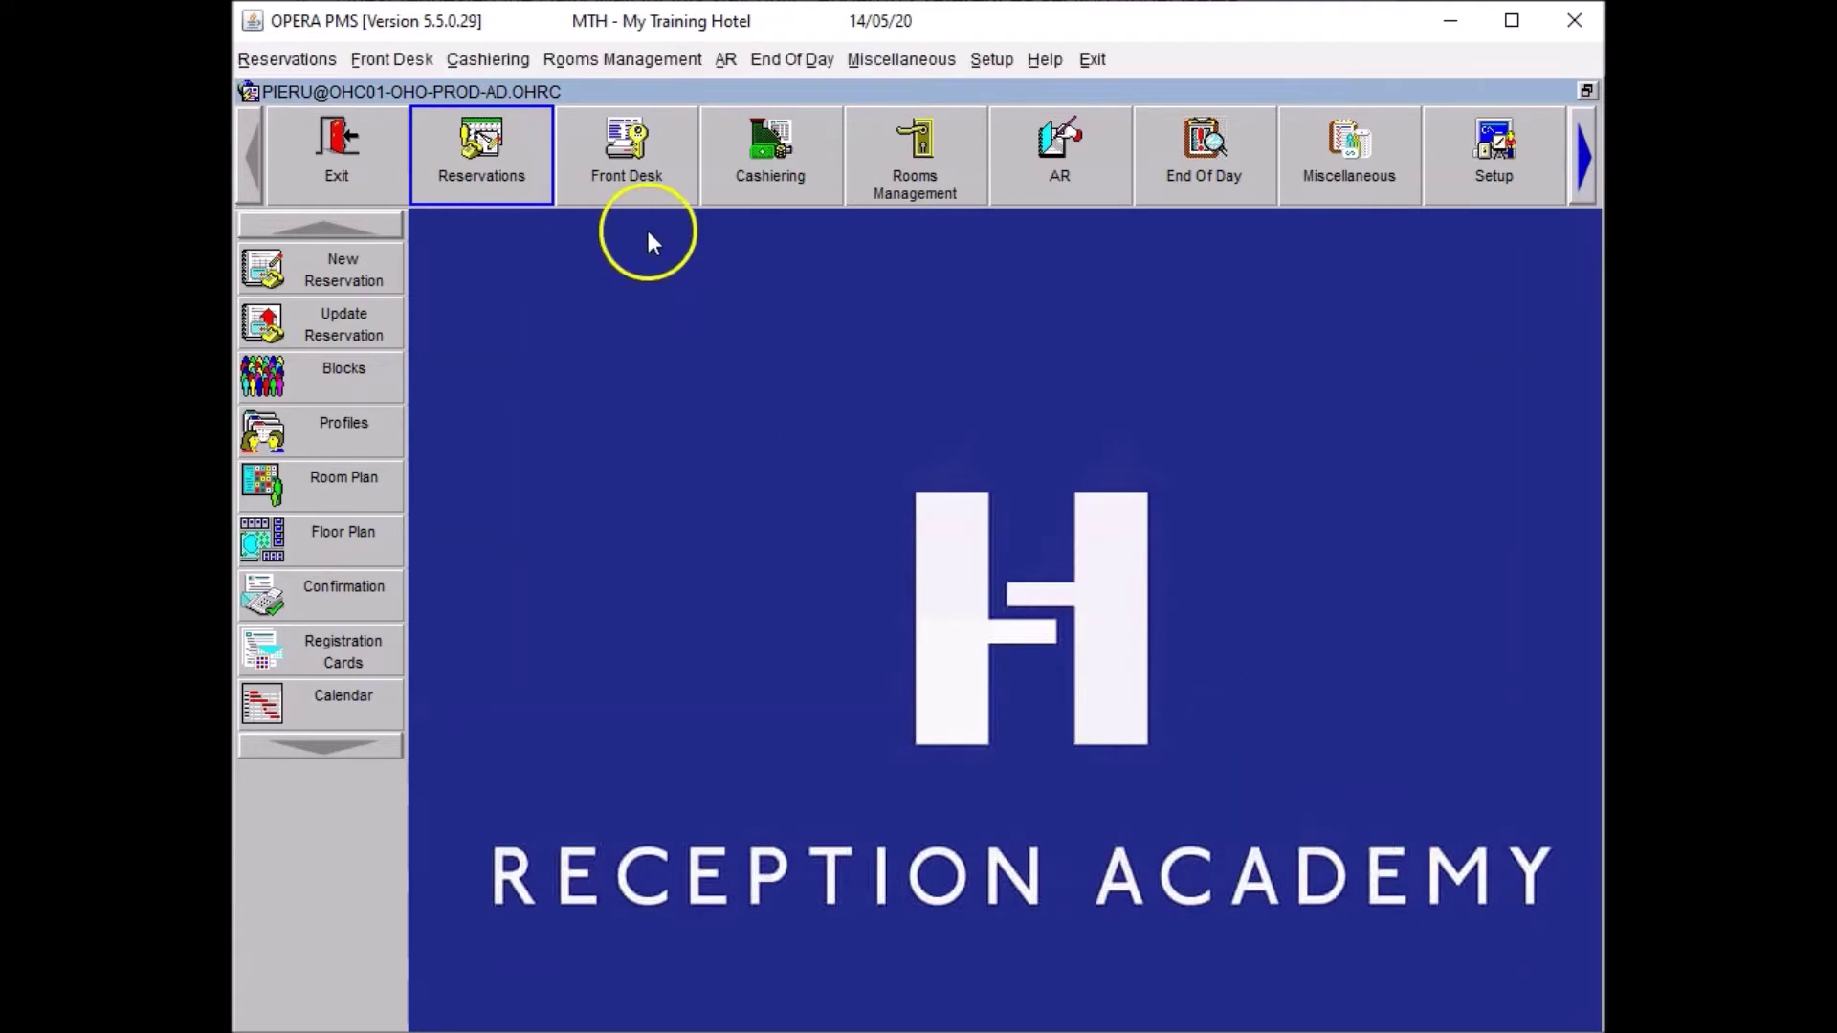
click(628, 134)
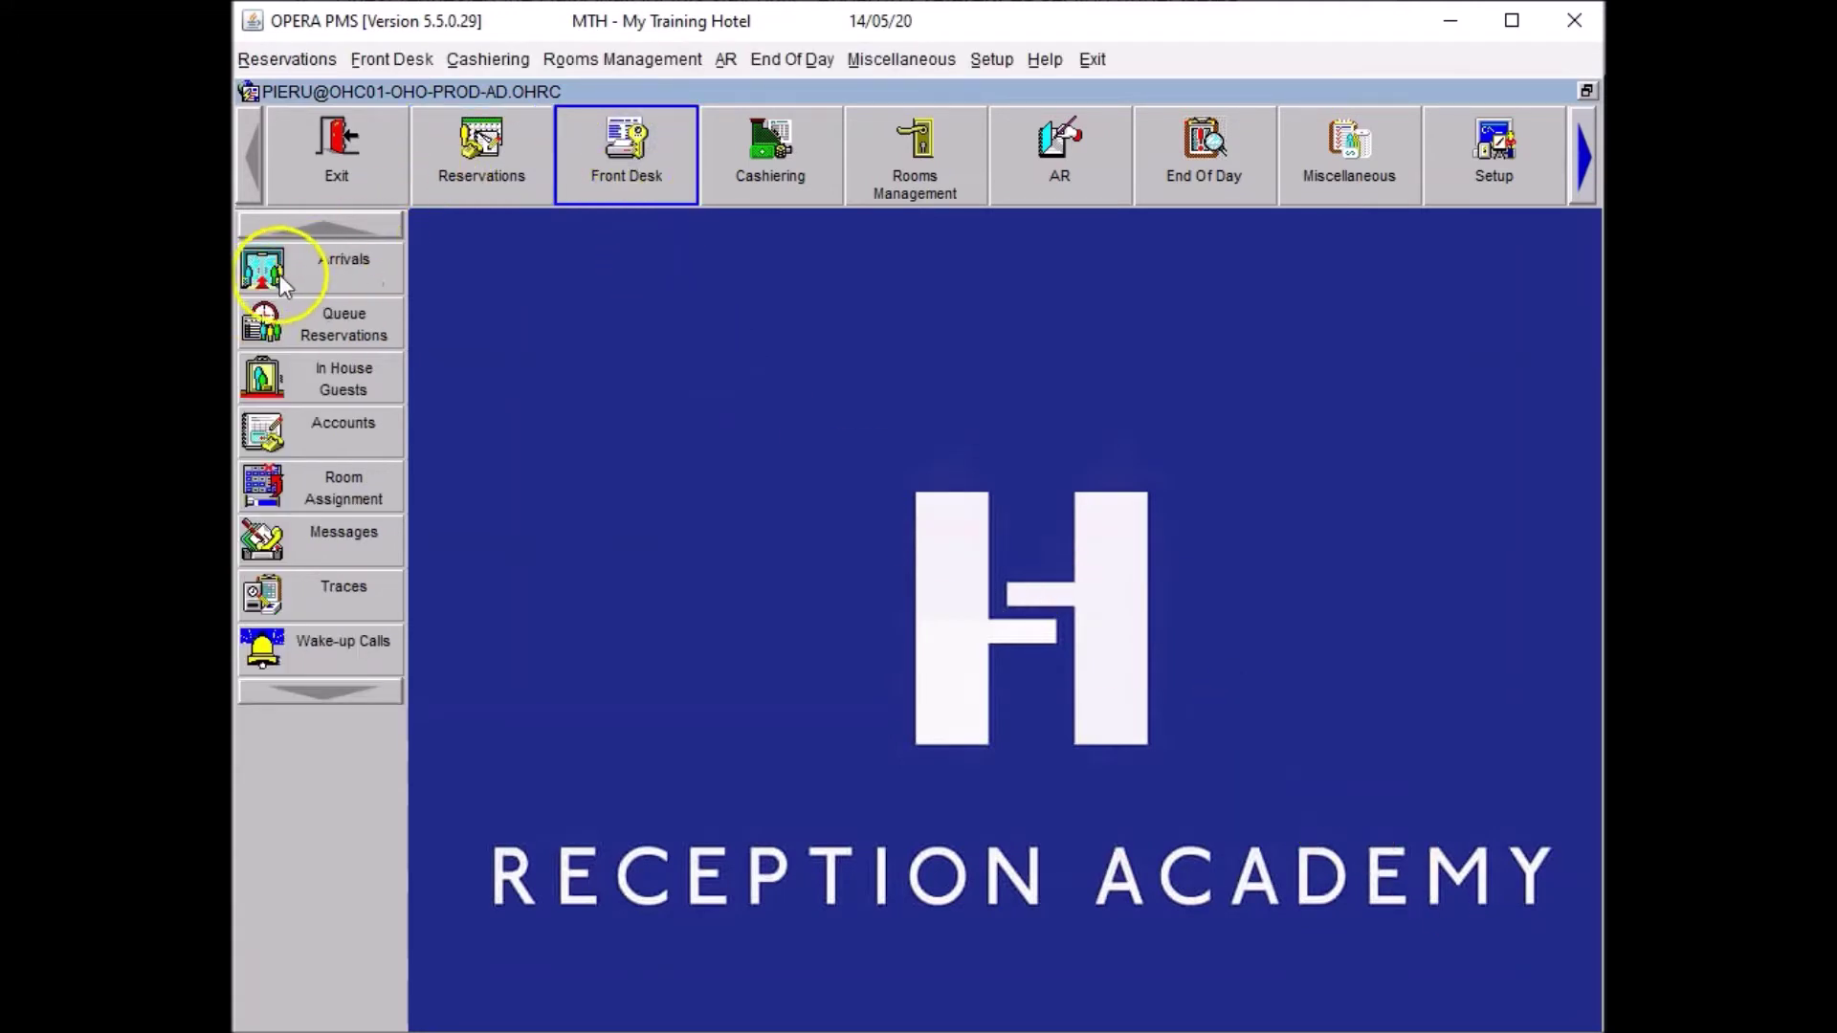
Search Arrivals for 'Cla' and open the arriving guest's reservation.
click(281, 273)
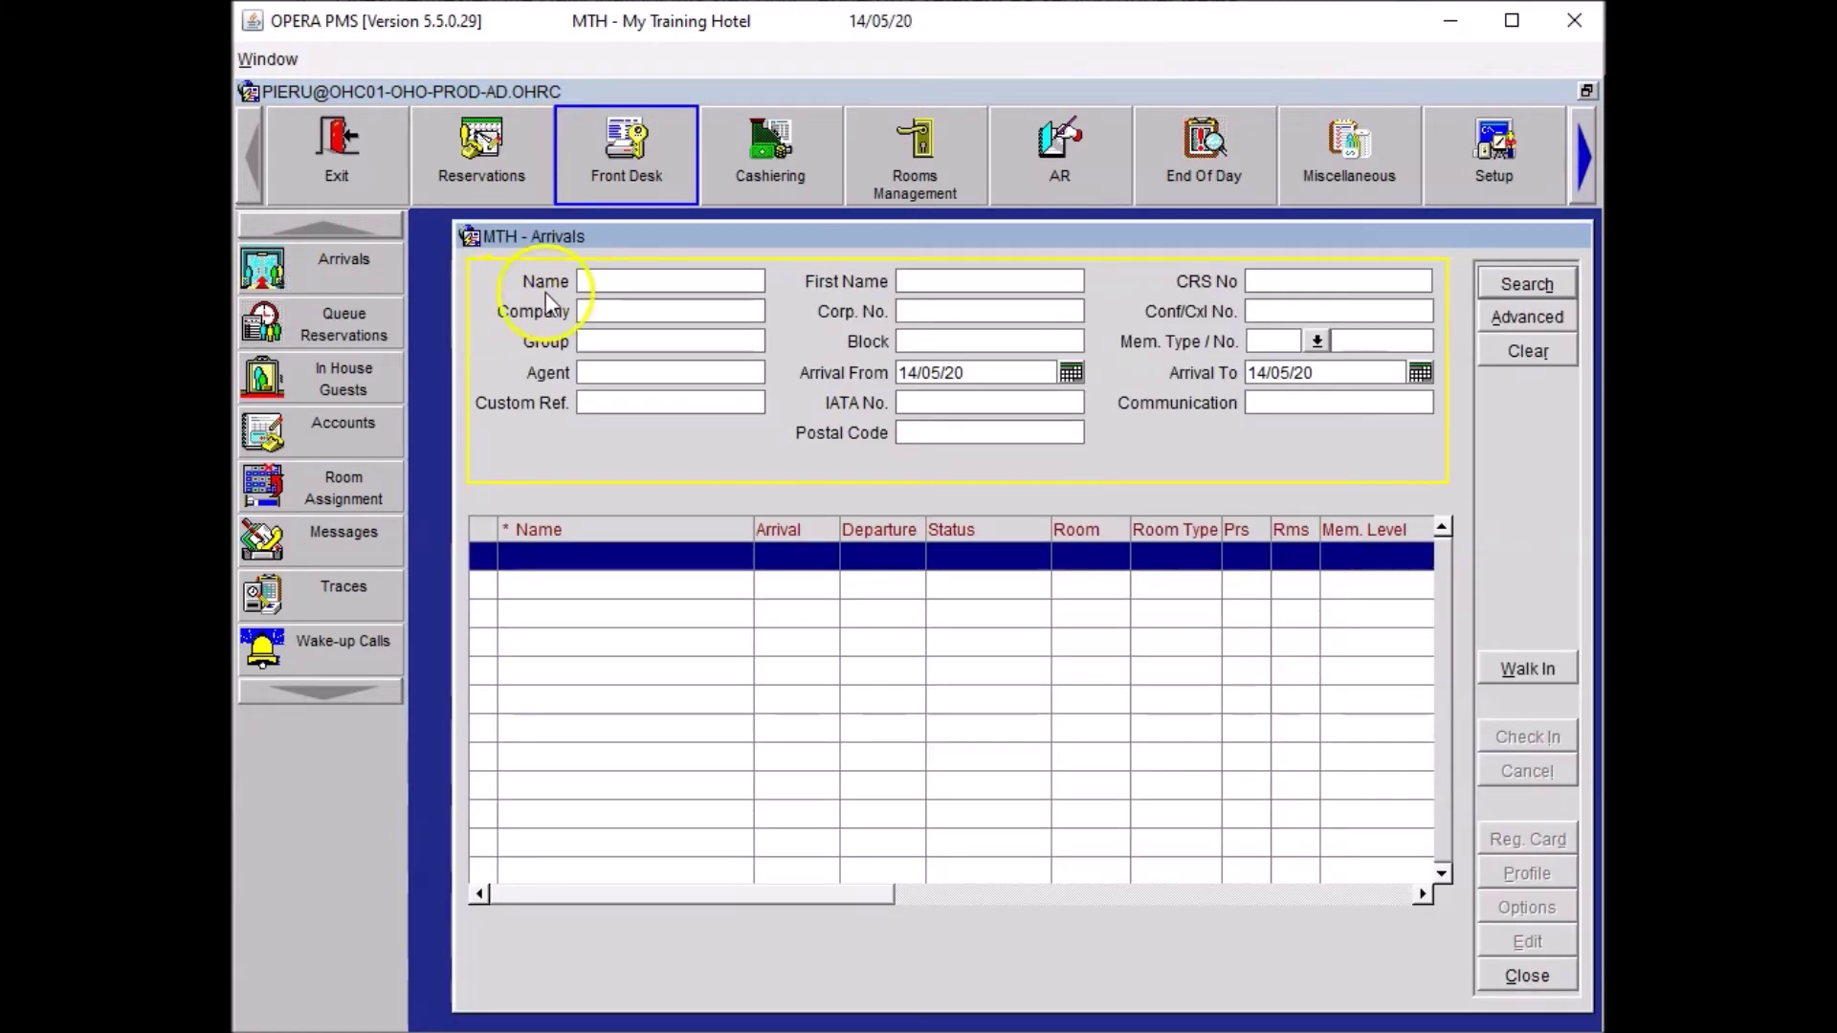
click(611, 278)
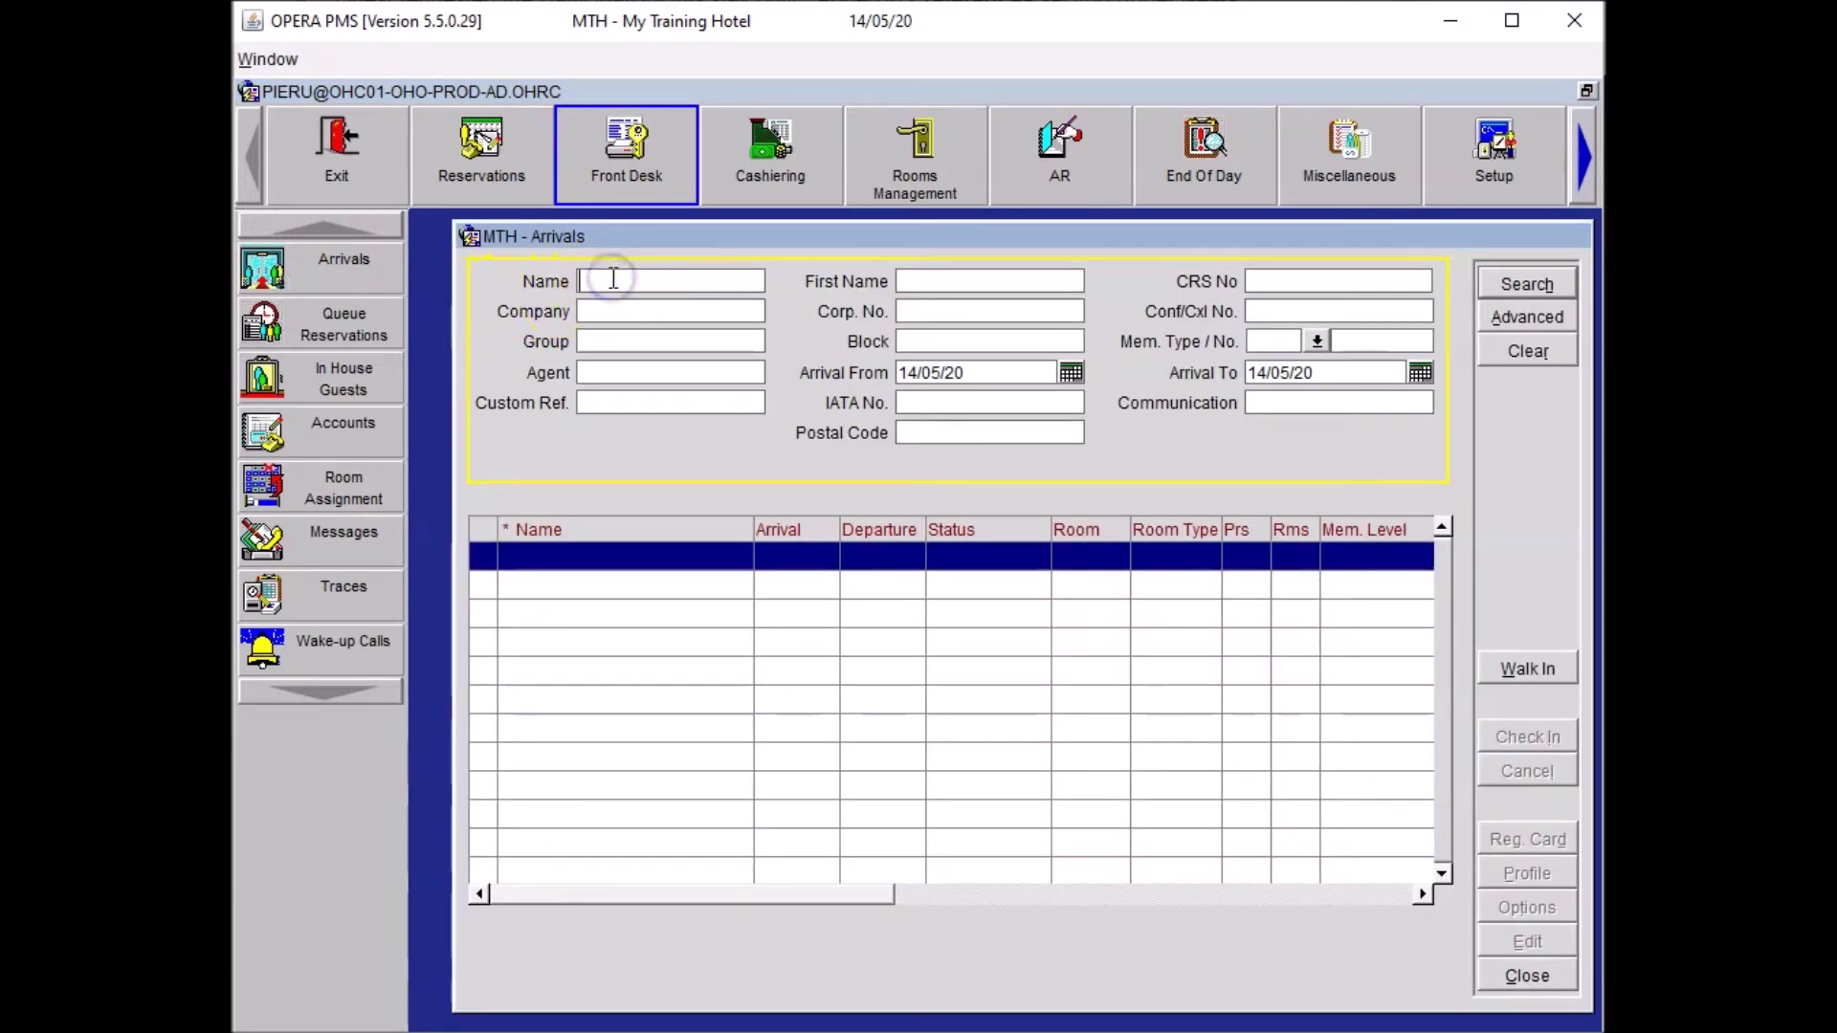
text(Cla)
key(Return)
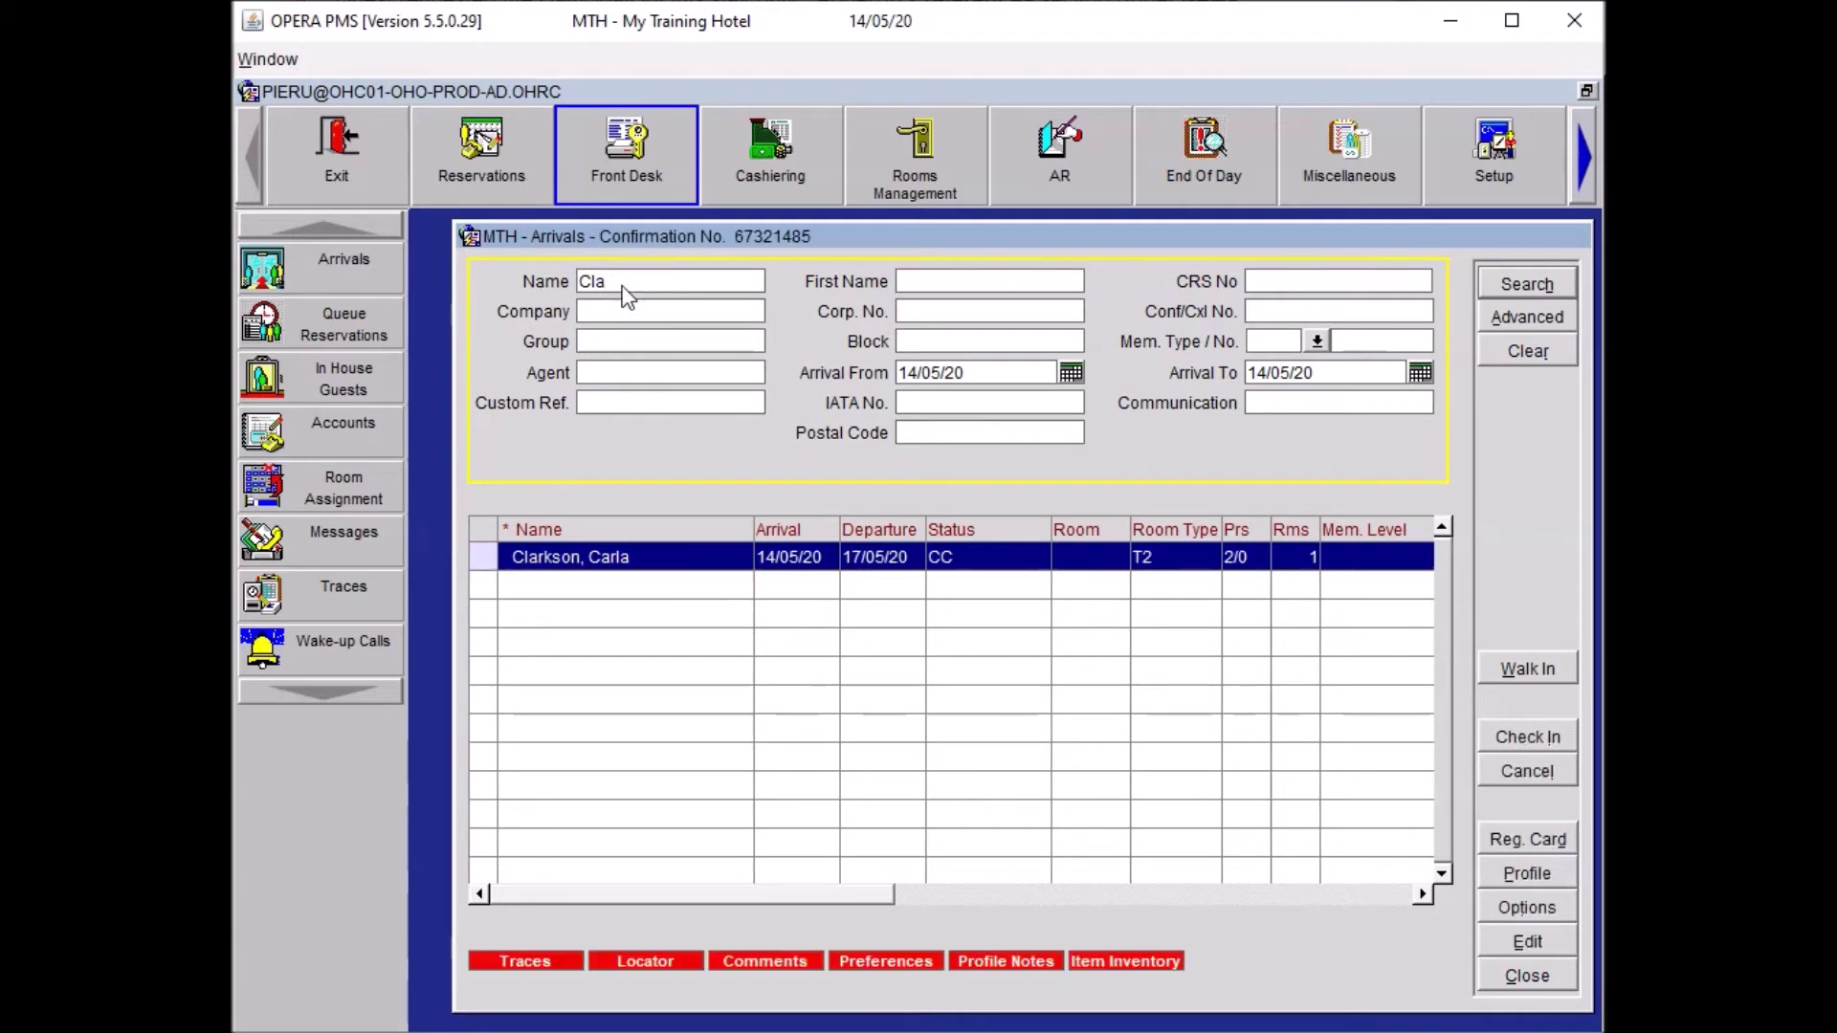
click(619, 556)
double_click(619, 556)
Assign room 206 to the reservation and save it.
click(710, 790)
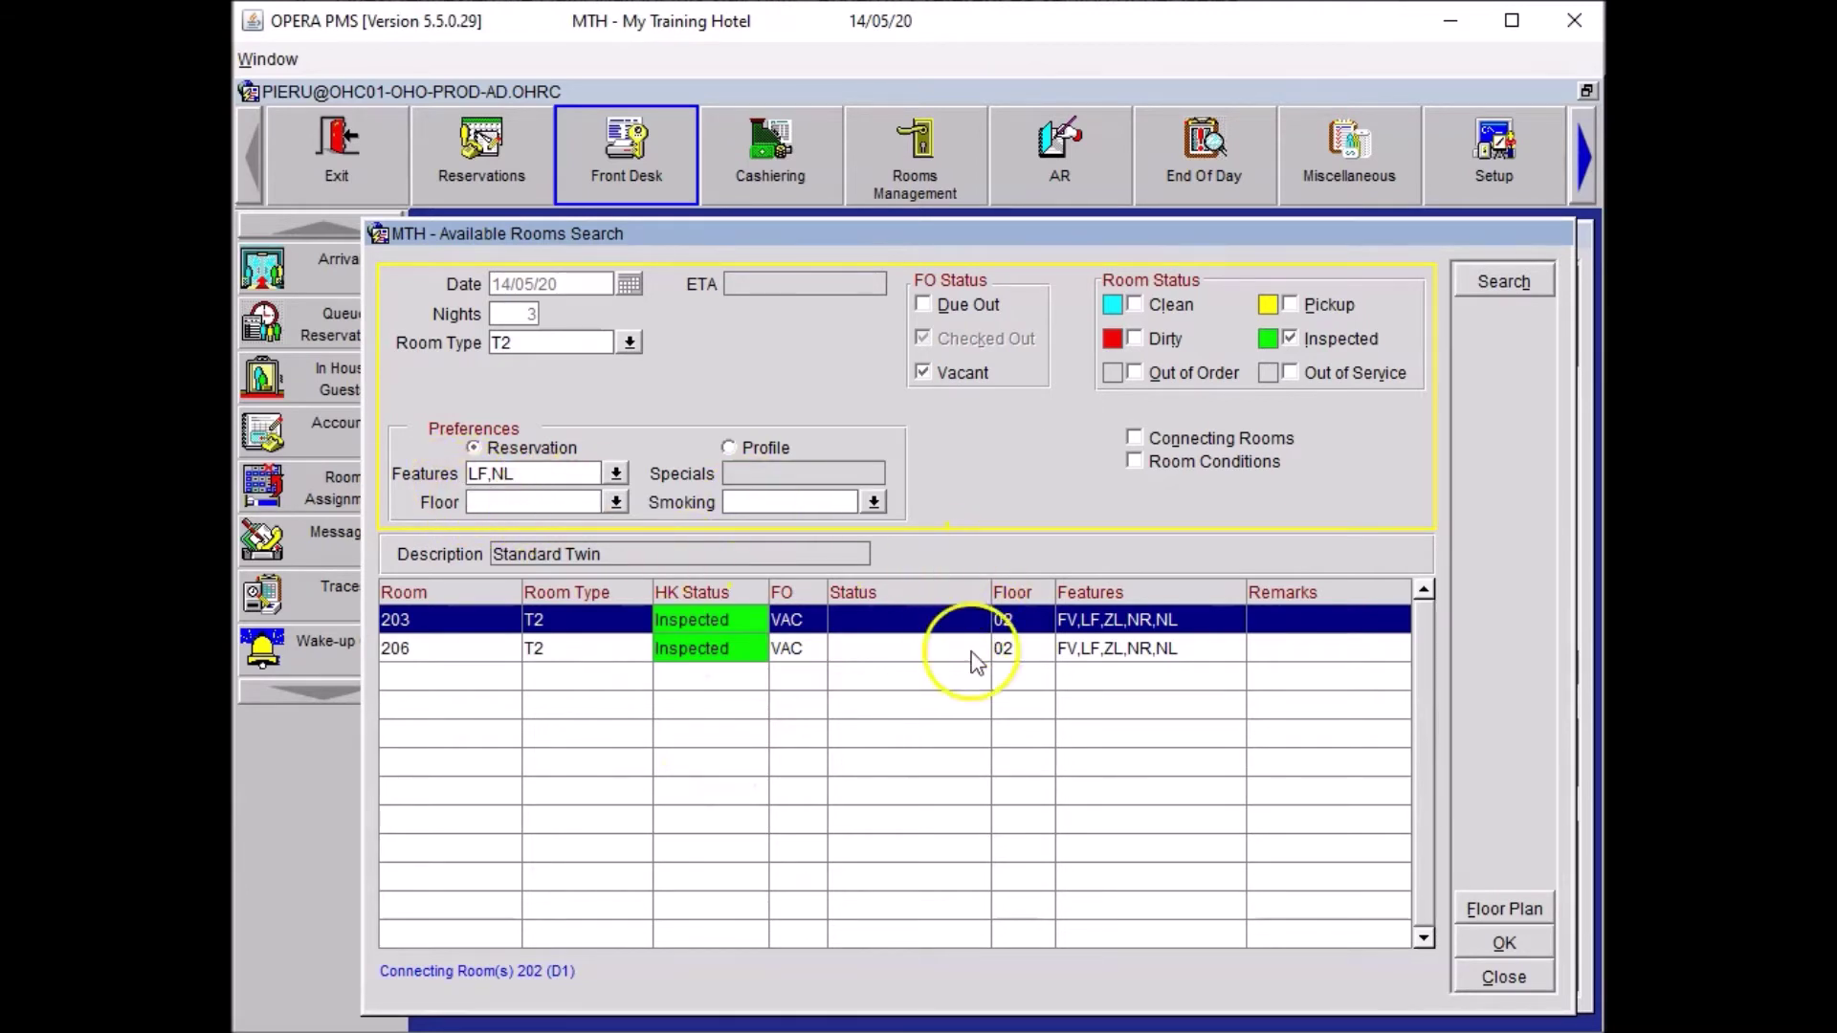
click(1081, 652)
click(1502, 945)
click(1390, 909)
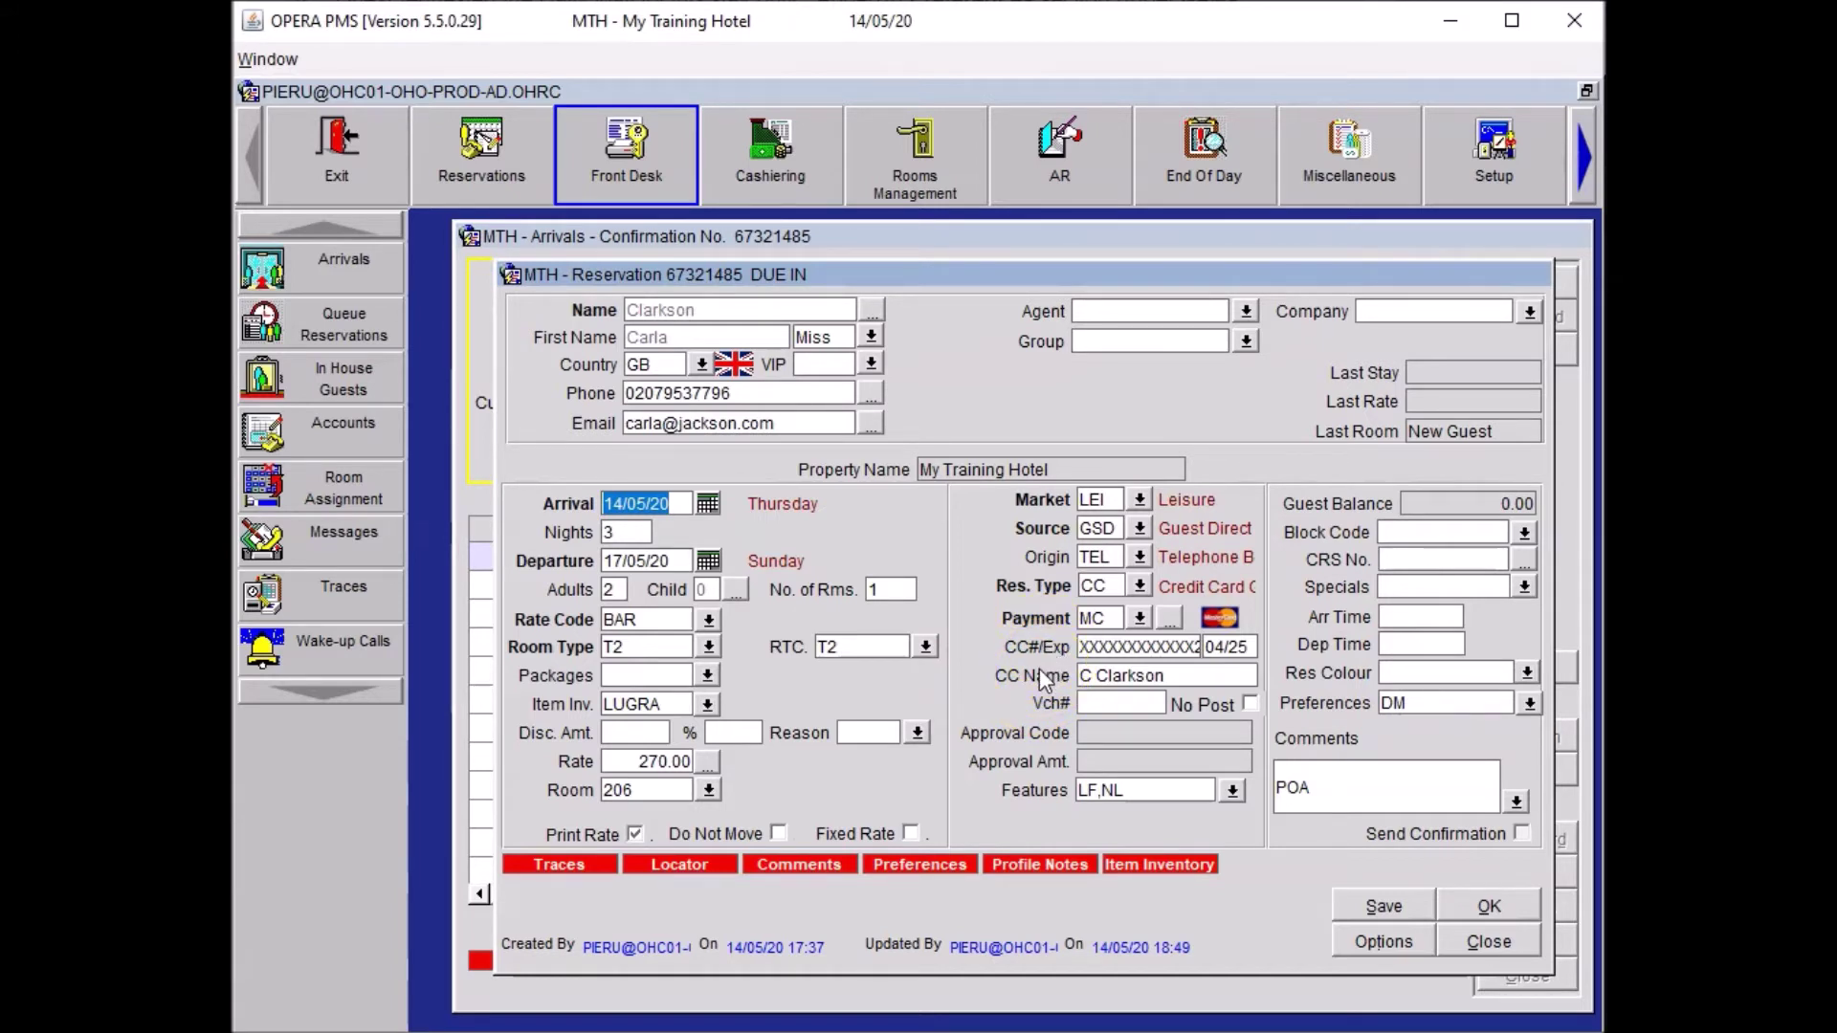
click(1100, 648)
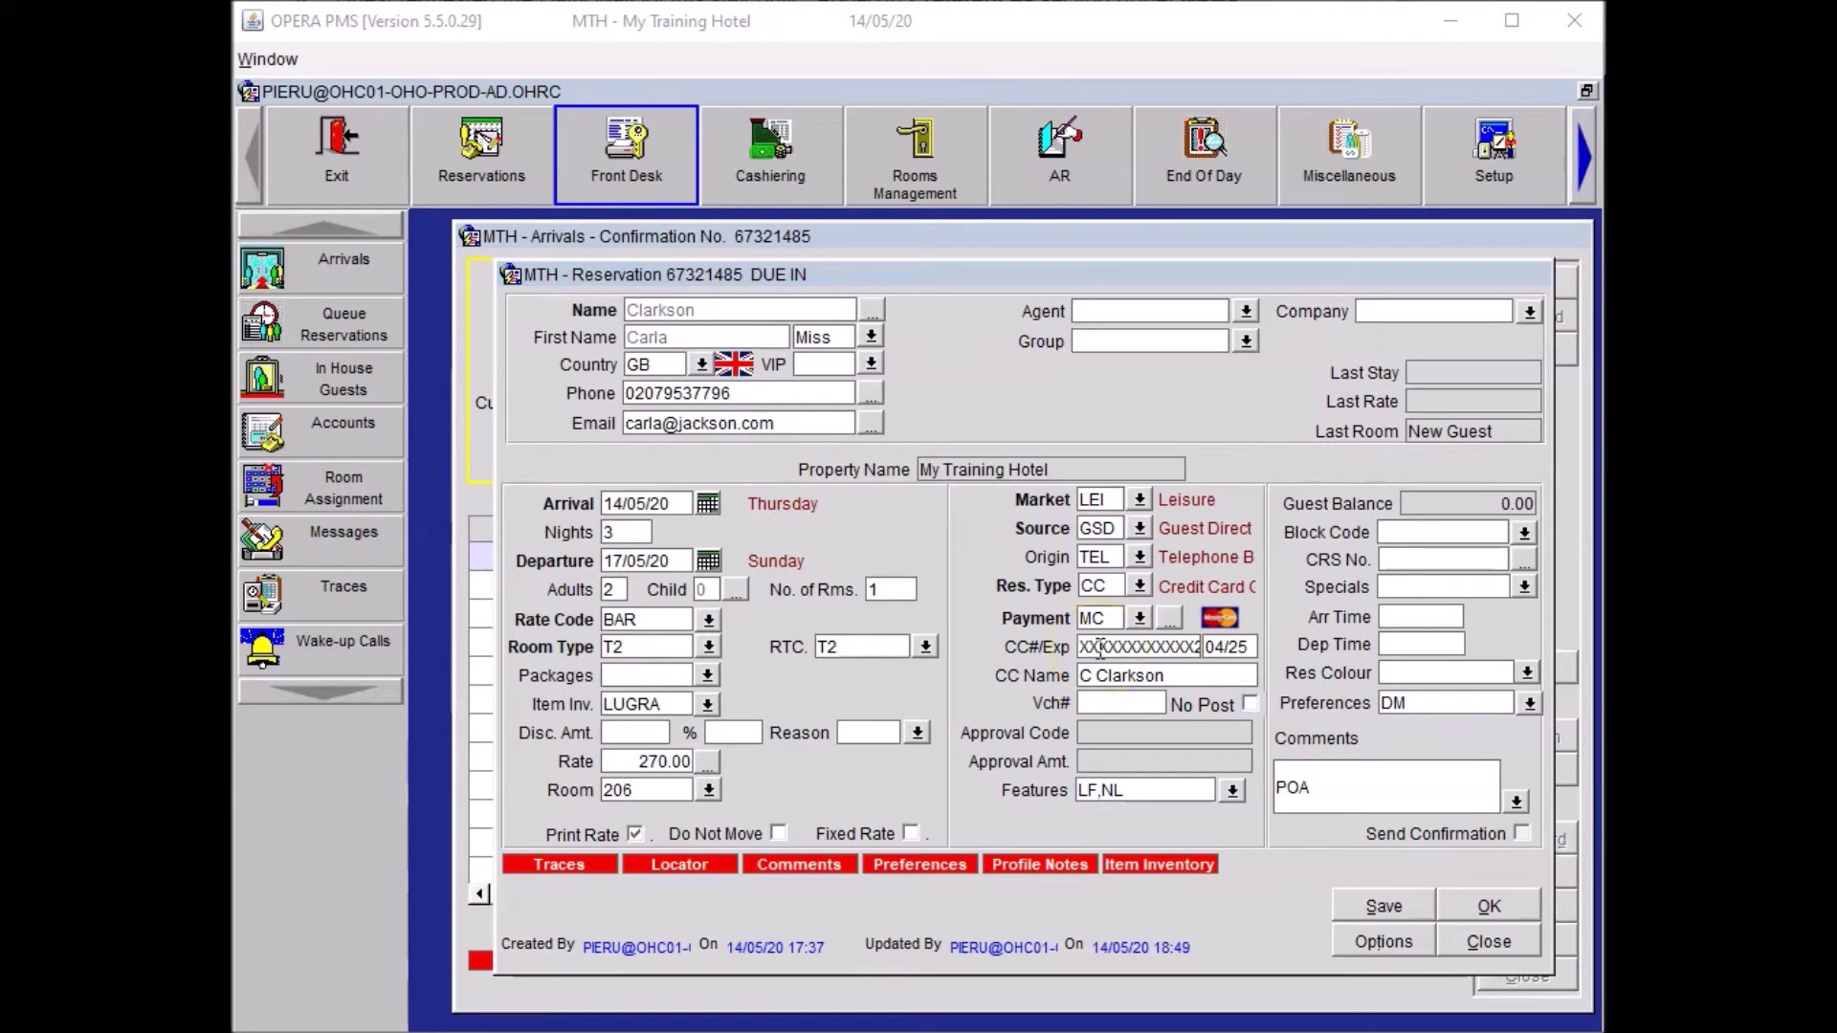
click(1234, 790)
Confirm check-in of the guest to room 206 and close the window.
click(1491, 905)
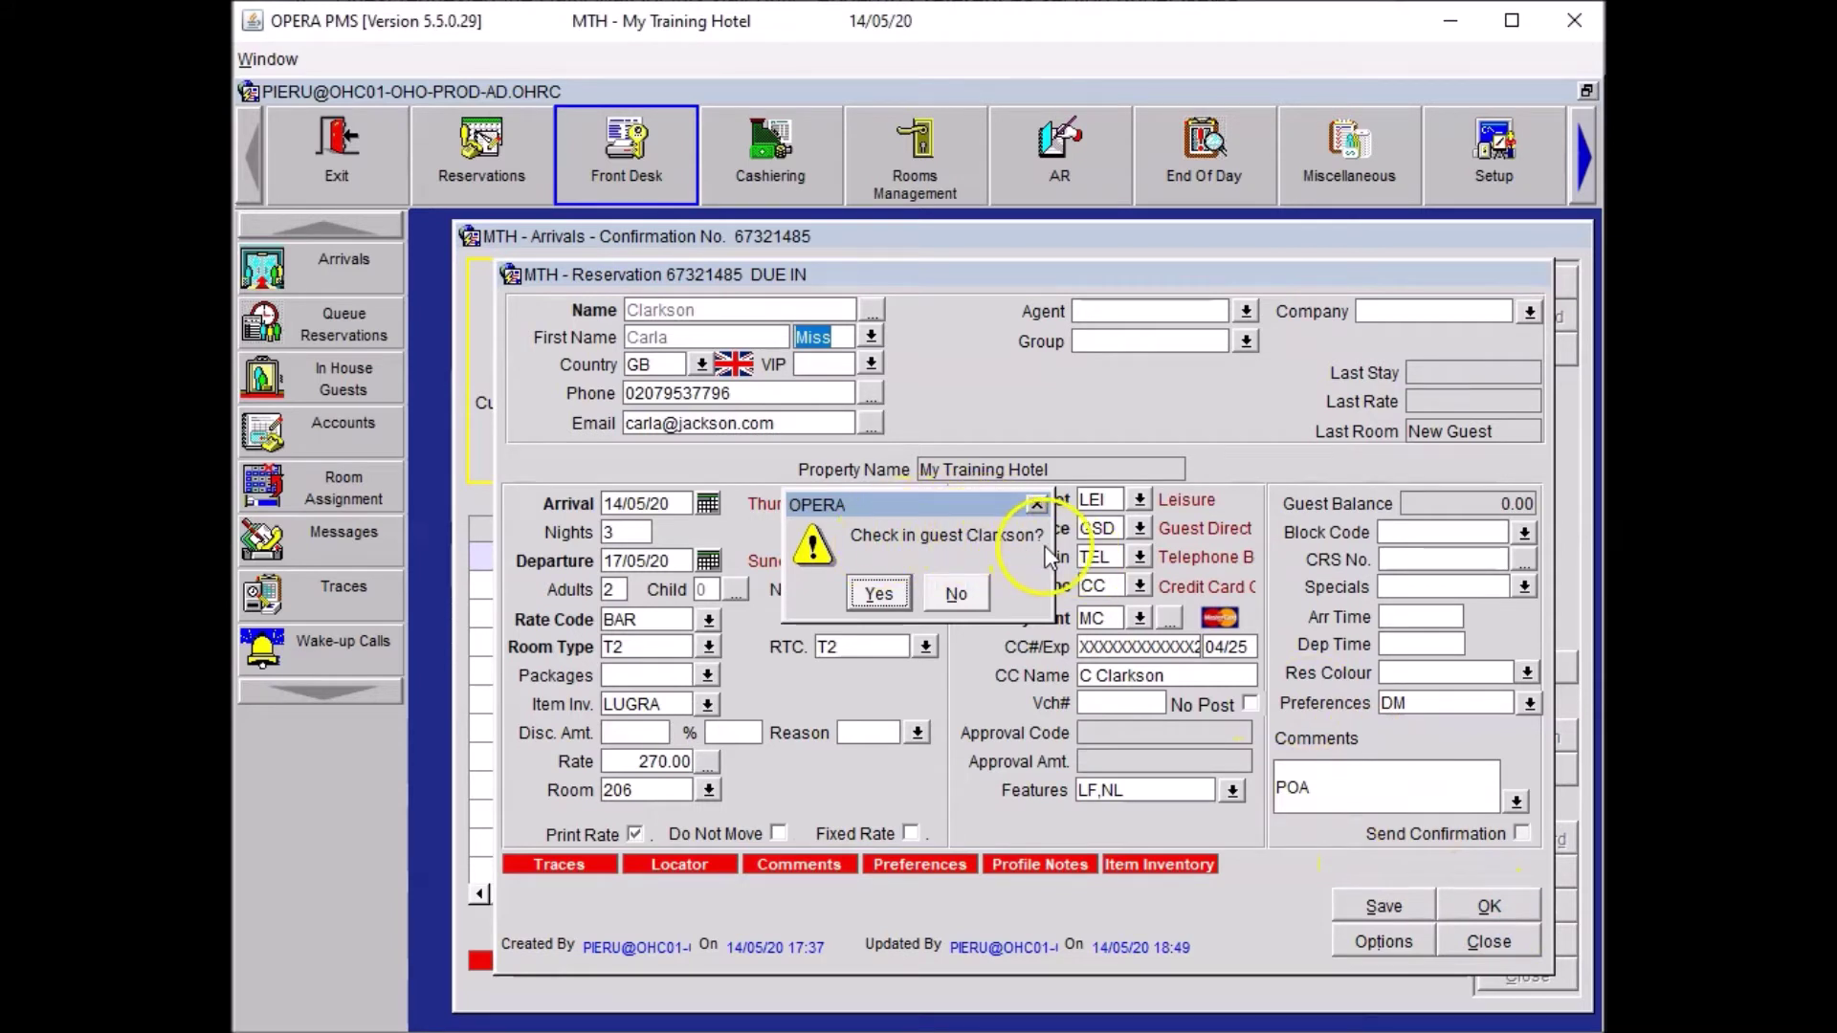
click(864, 590)
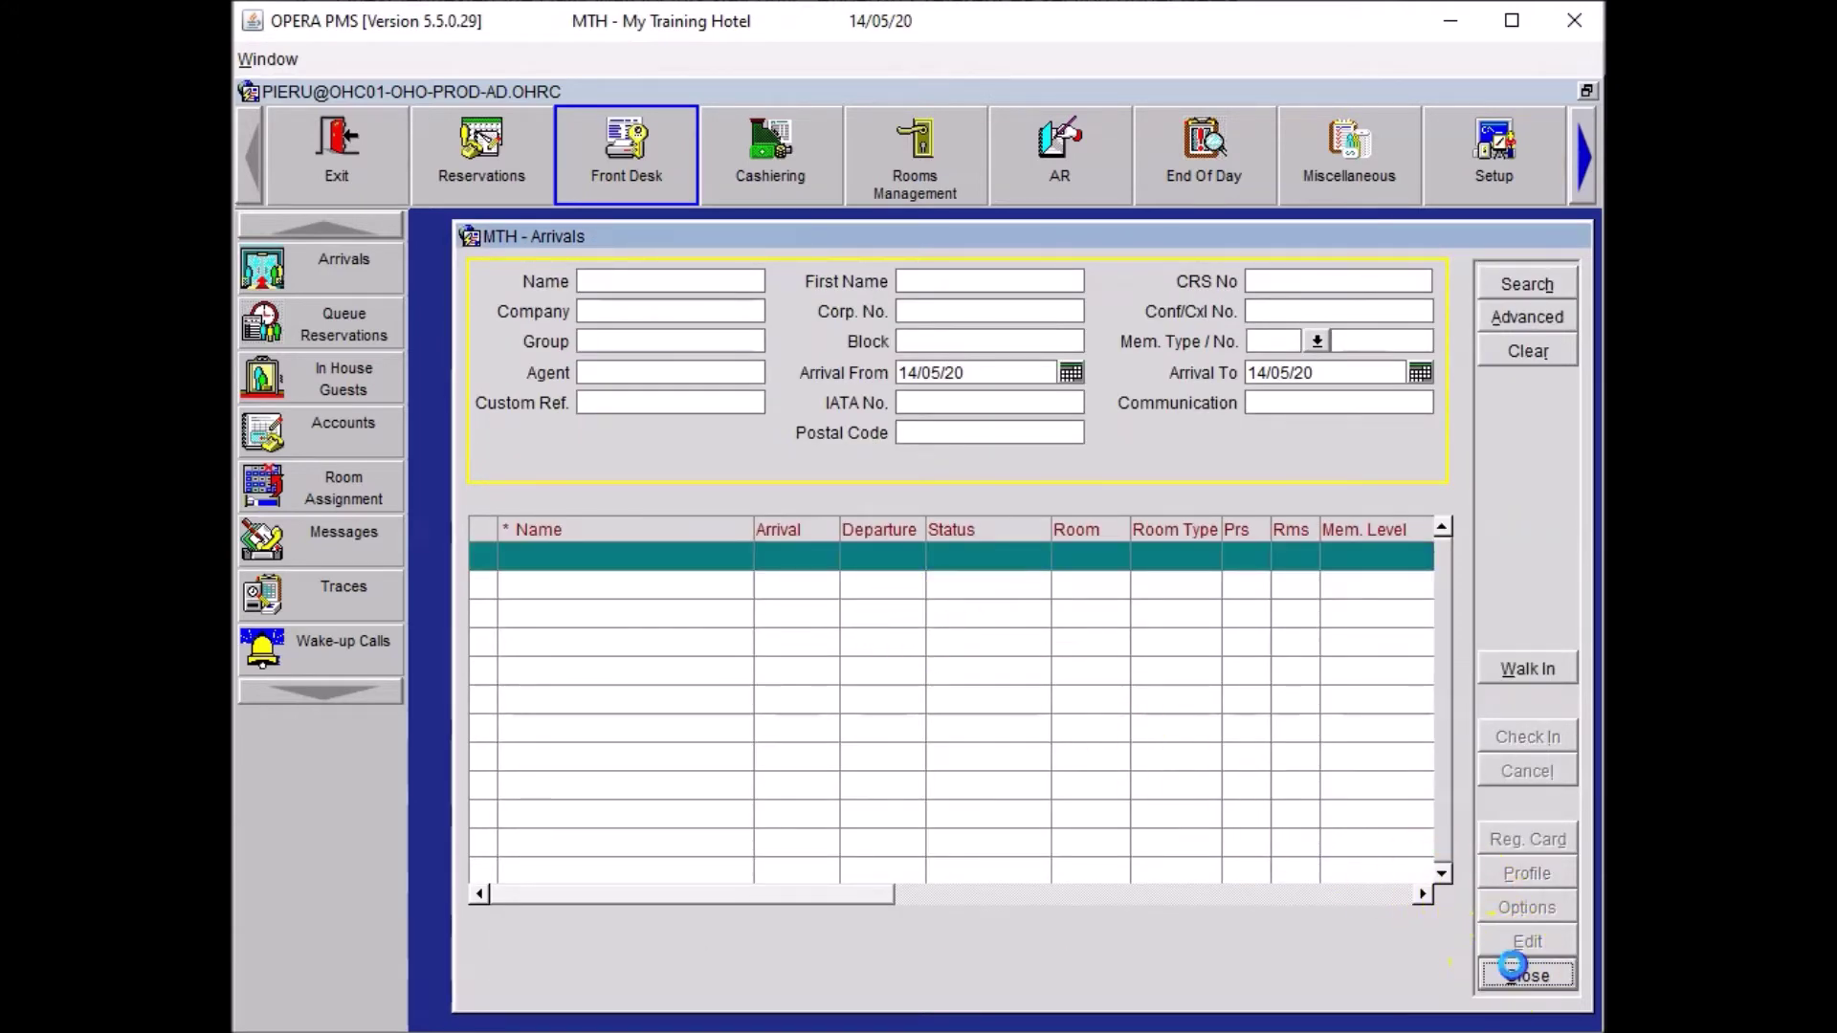
click(1512, 972)
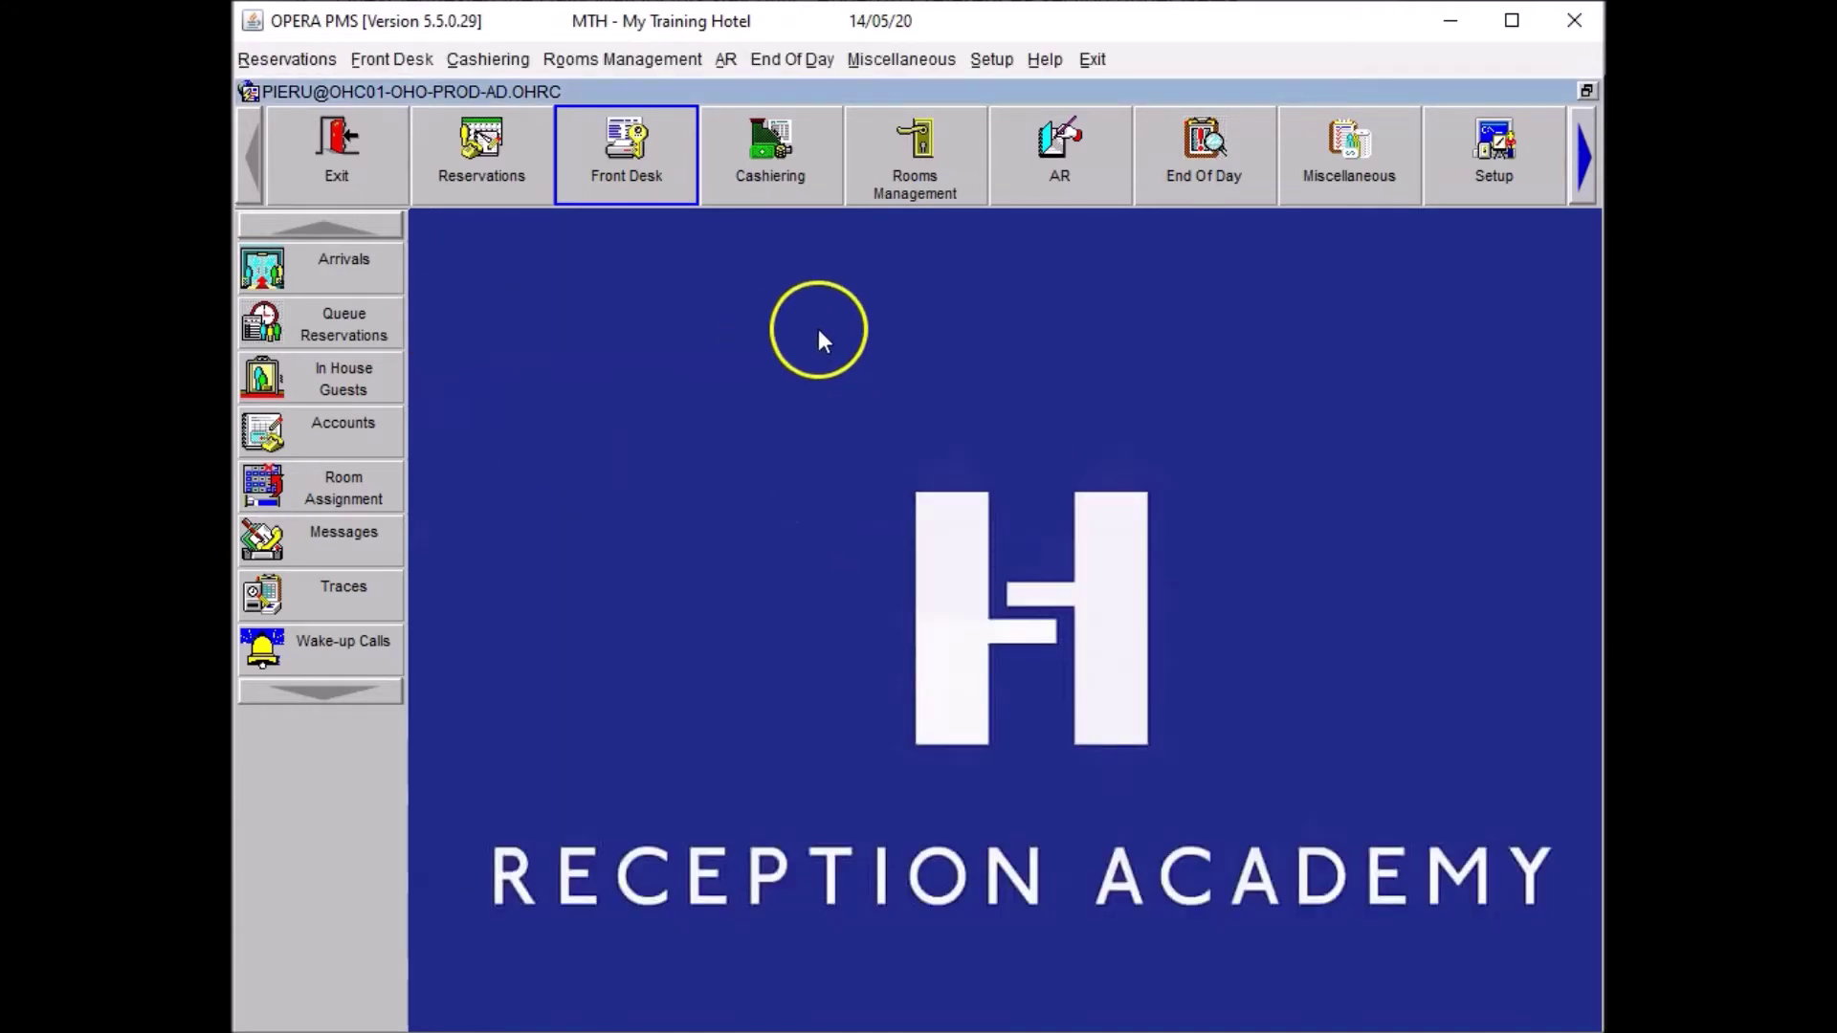
click(291, 386)
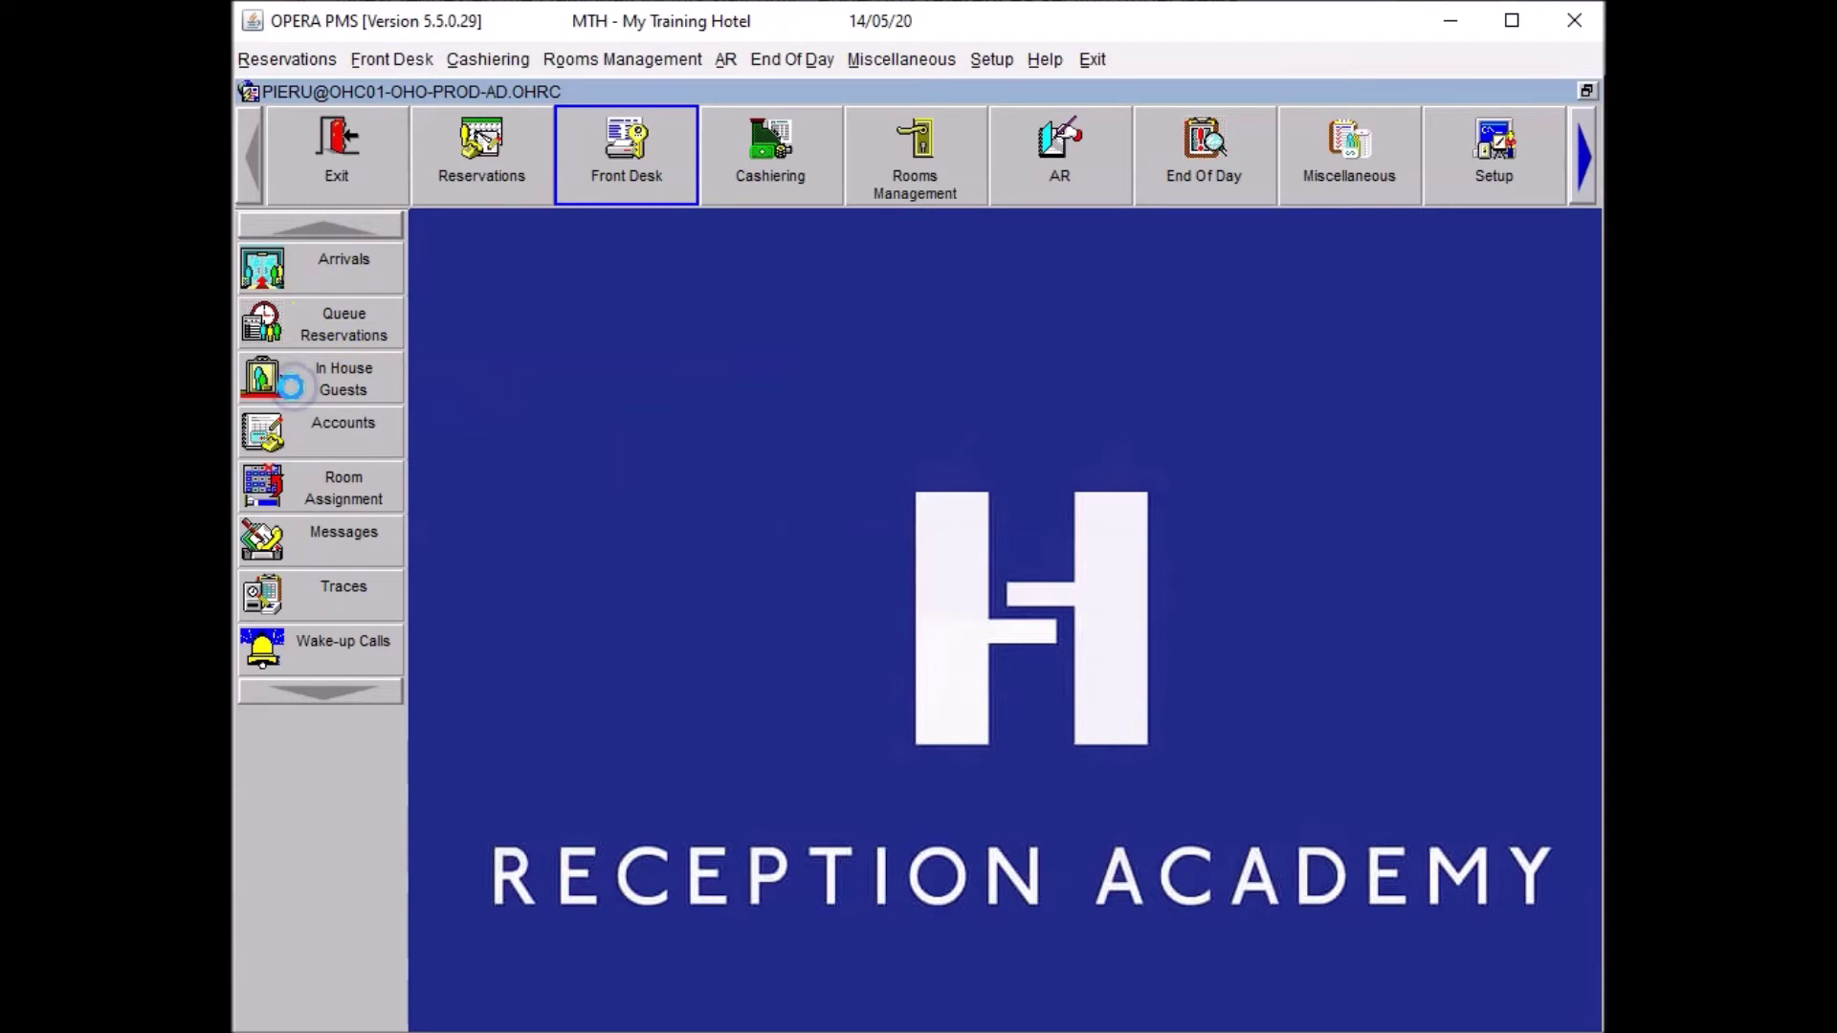
click(650, 309)
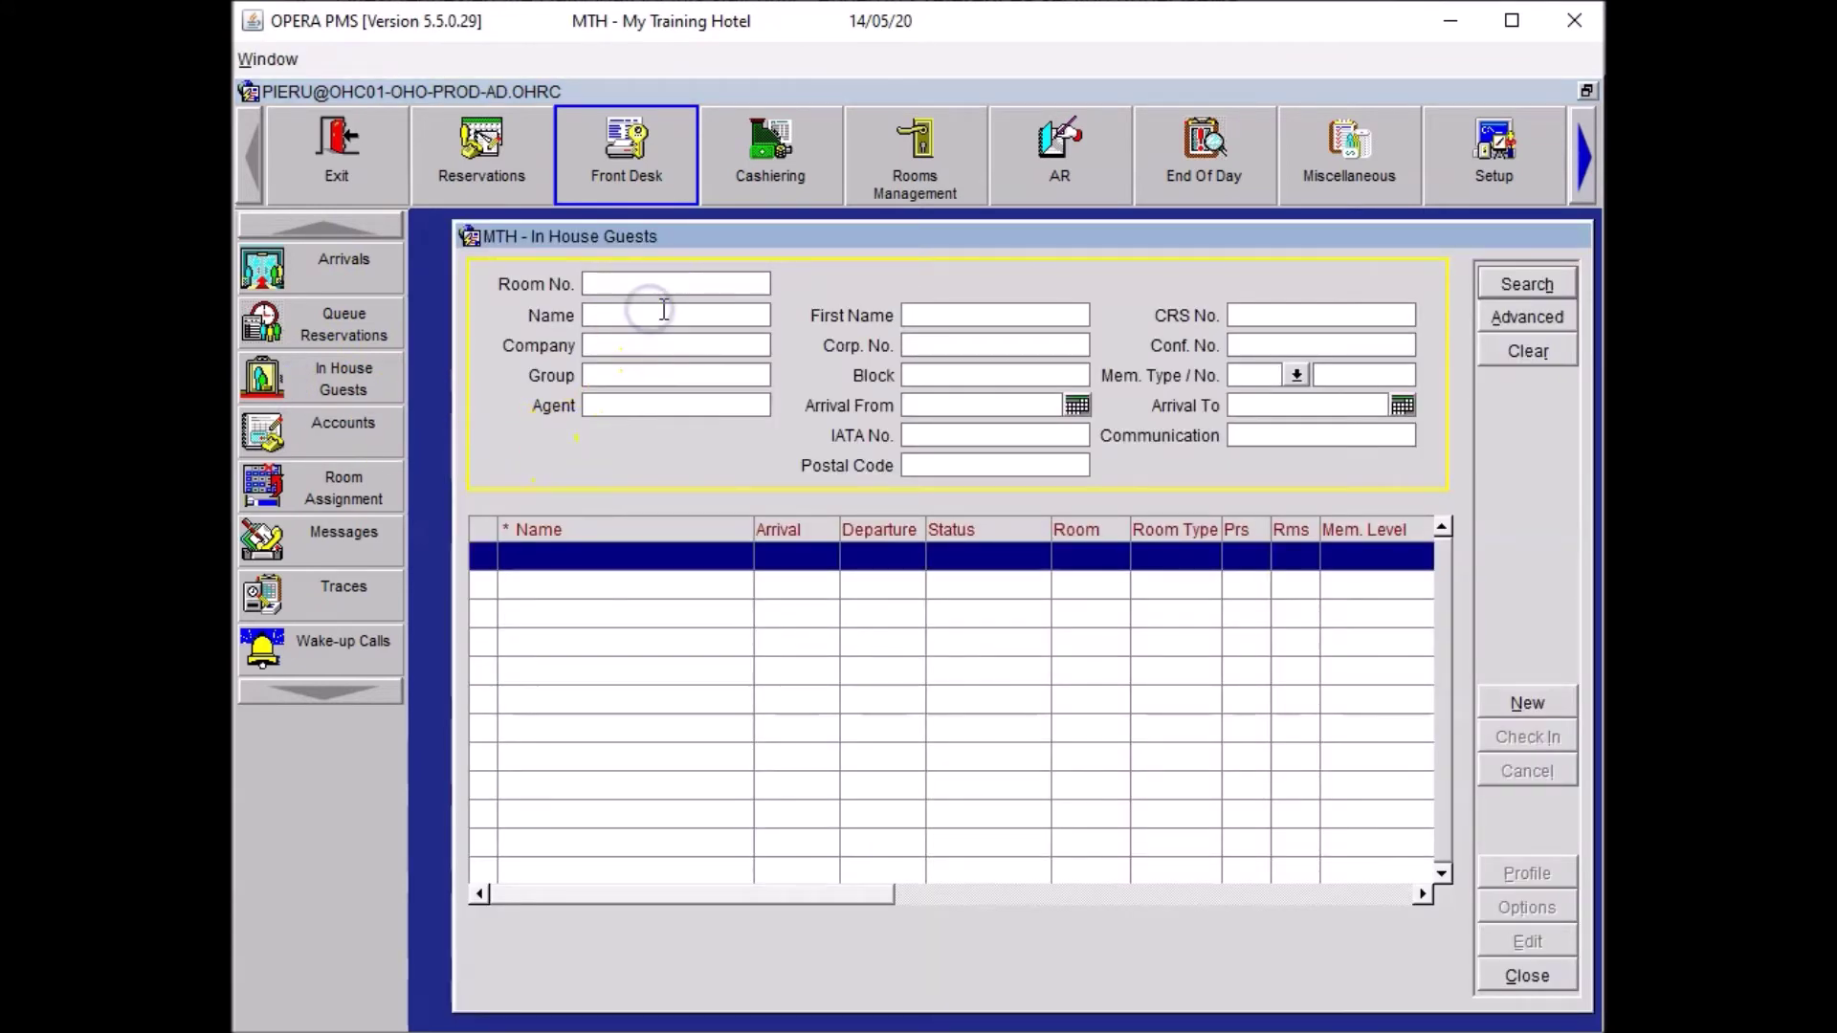
text(CL)
key(Return)
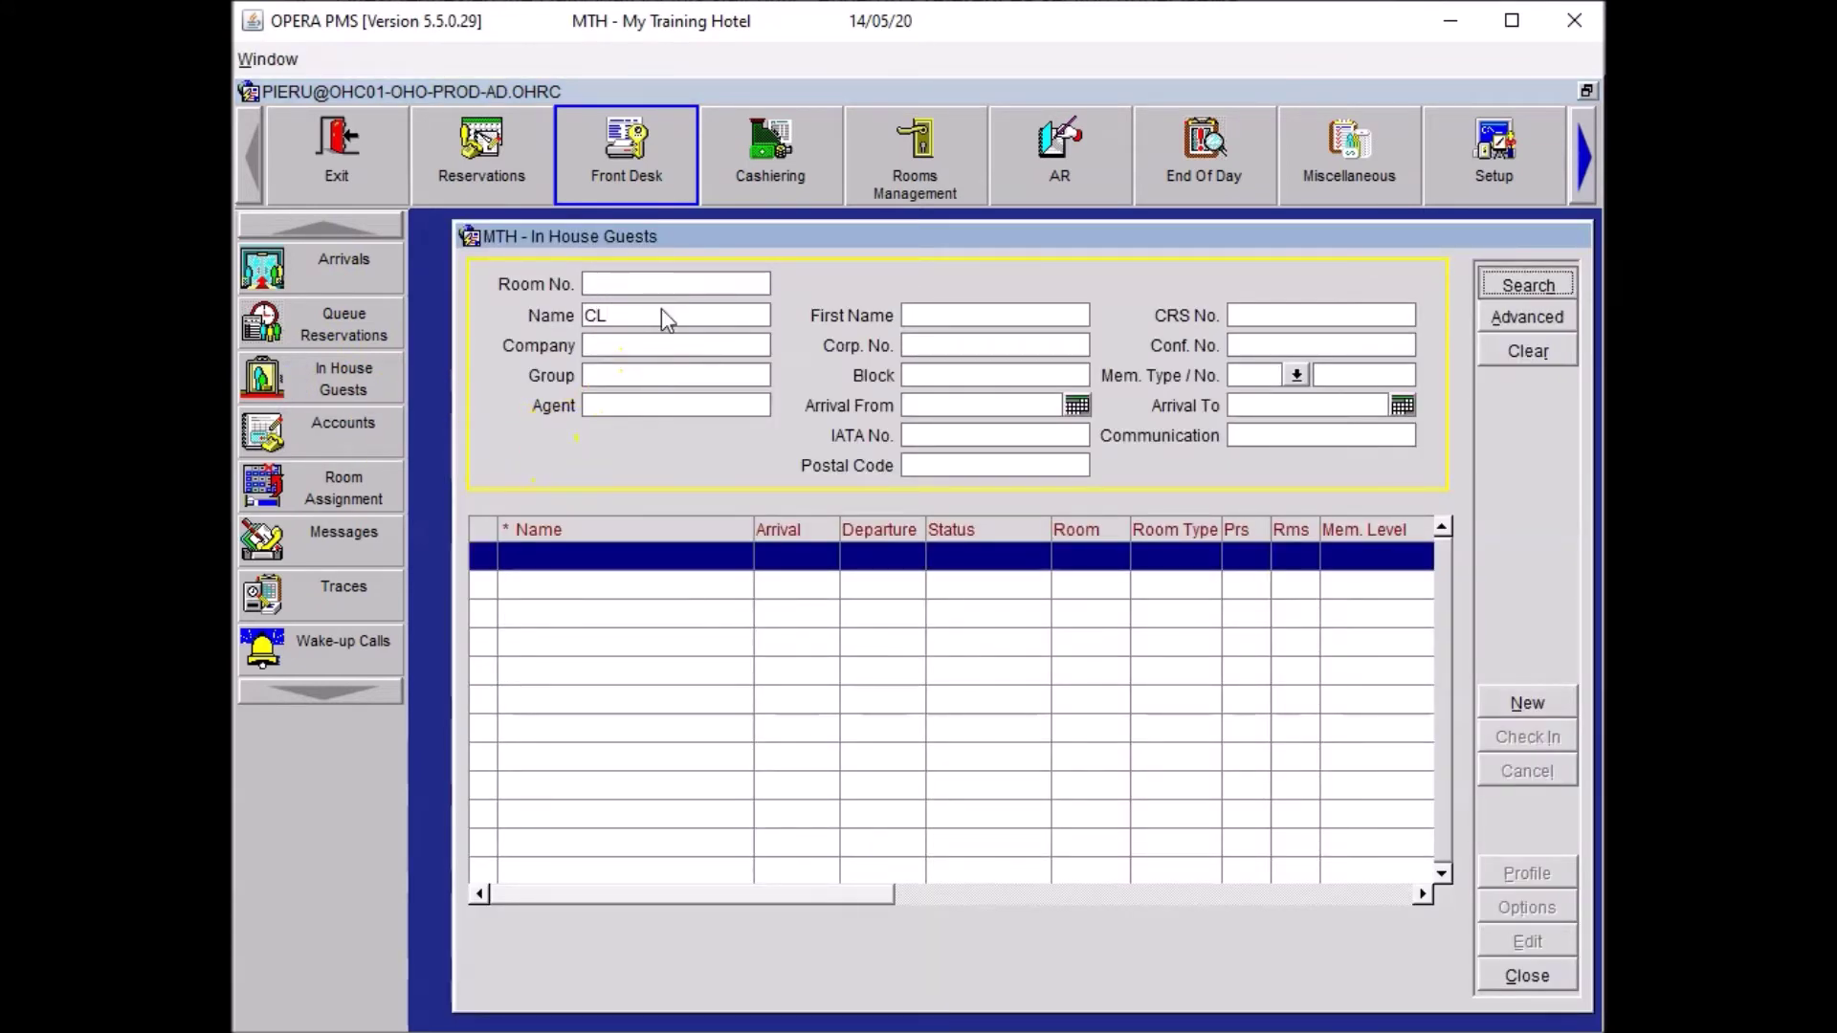
click(577, 557)
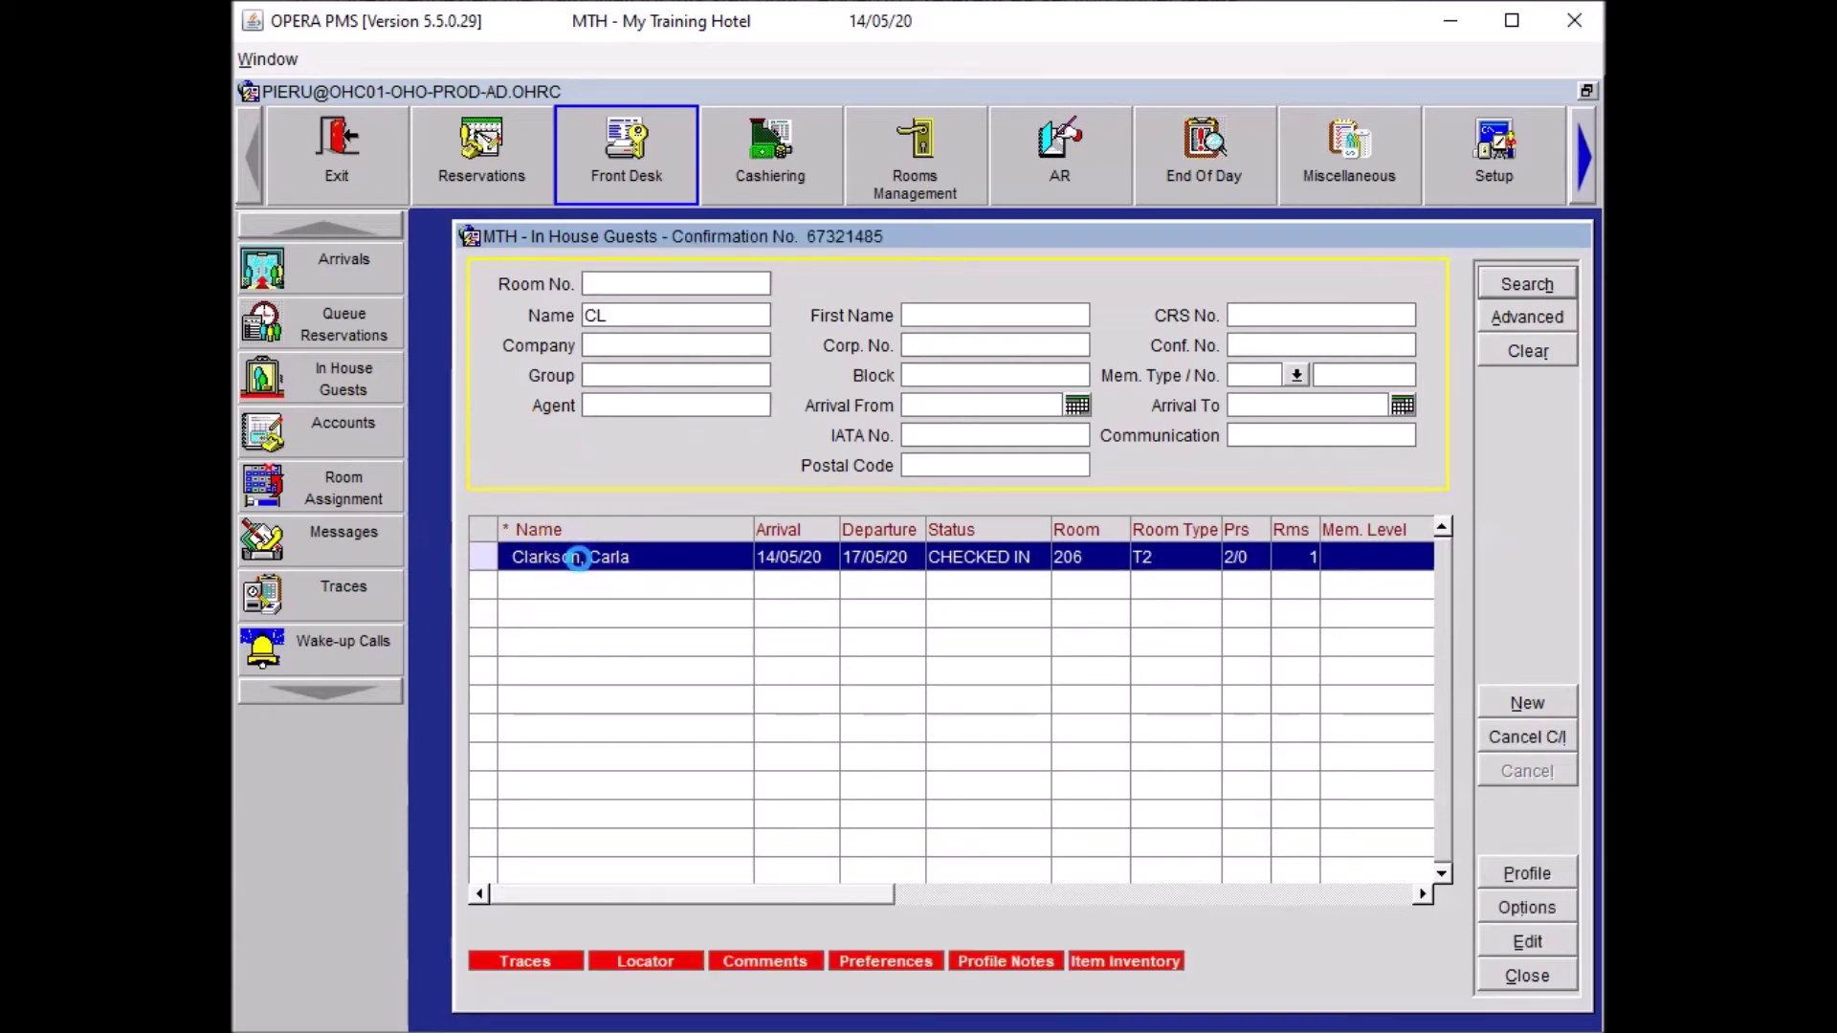
double_click(578, 557)
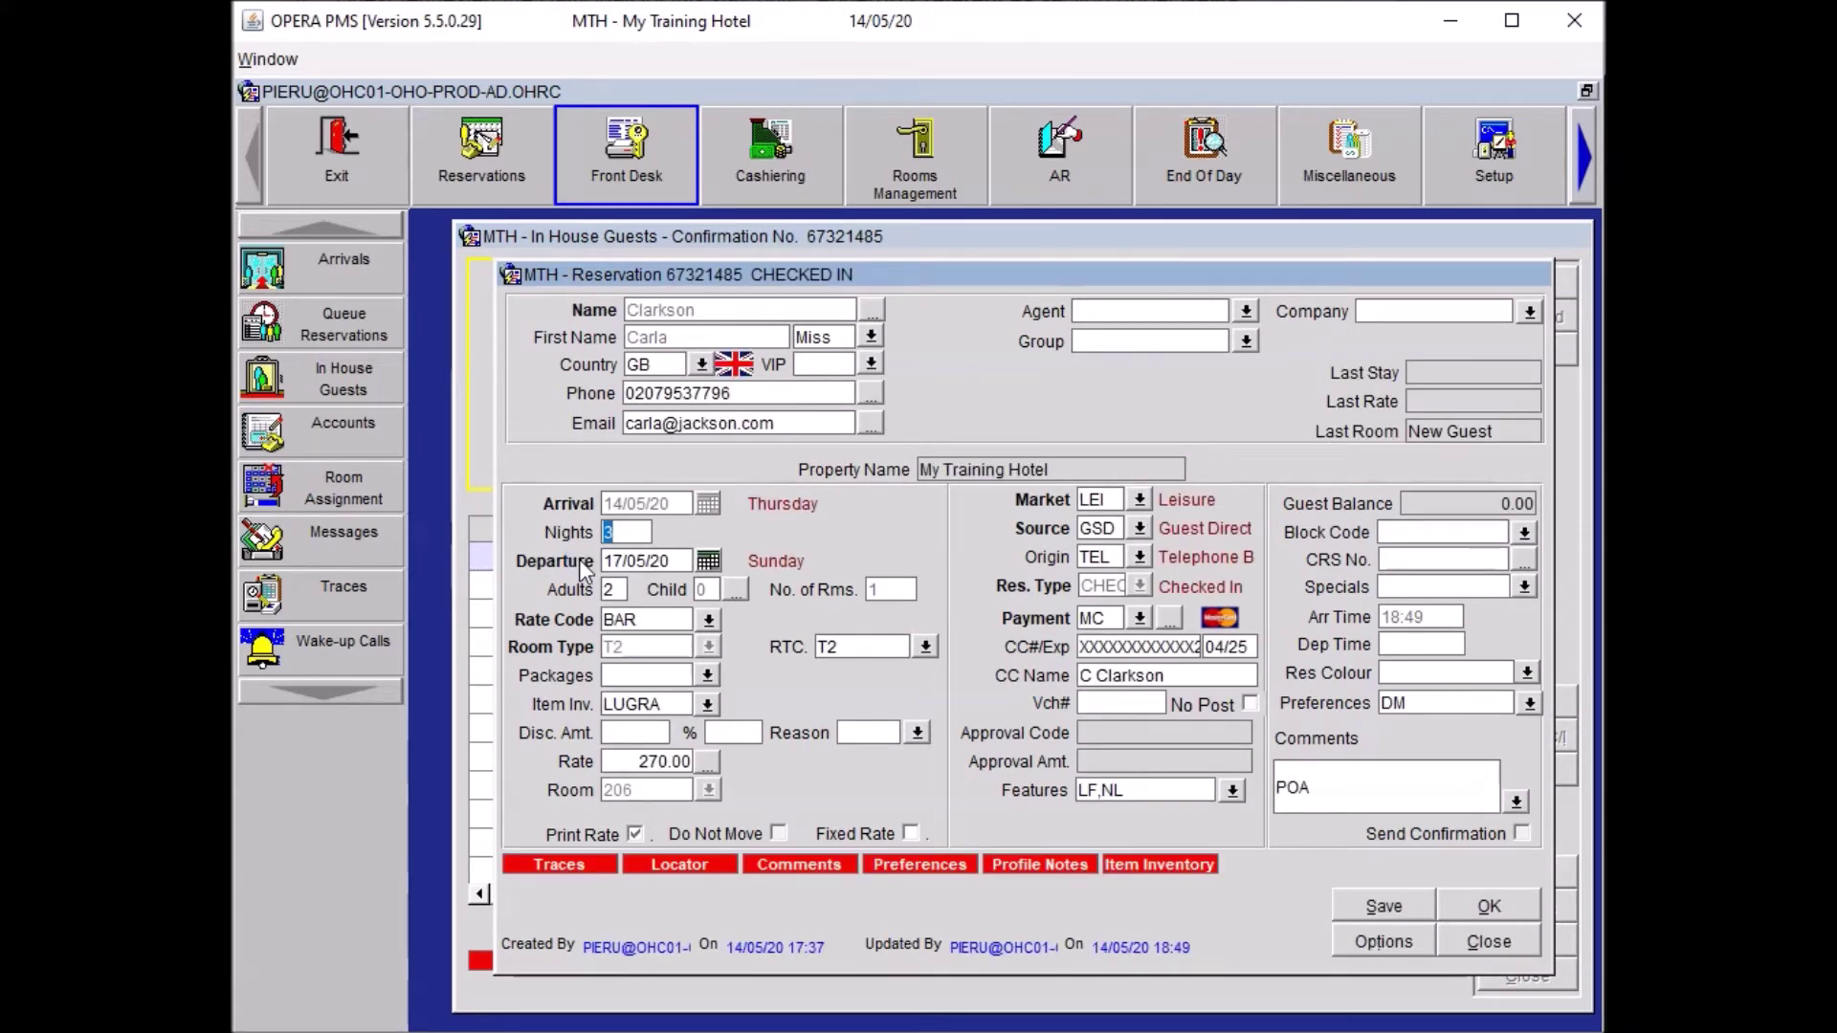
click(1154, 801)
Record a manual 960.00 credit card authorization with the approval code.
click(1374, 944)
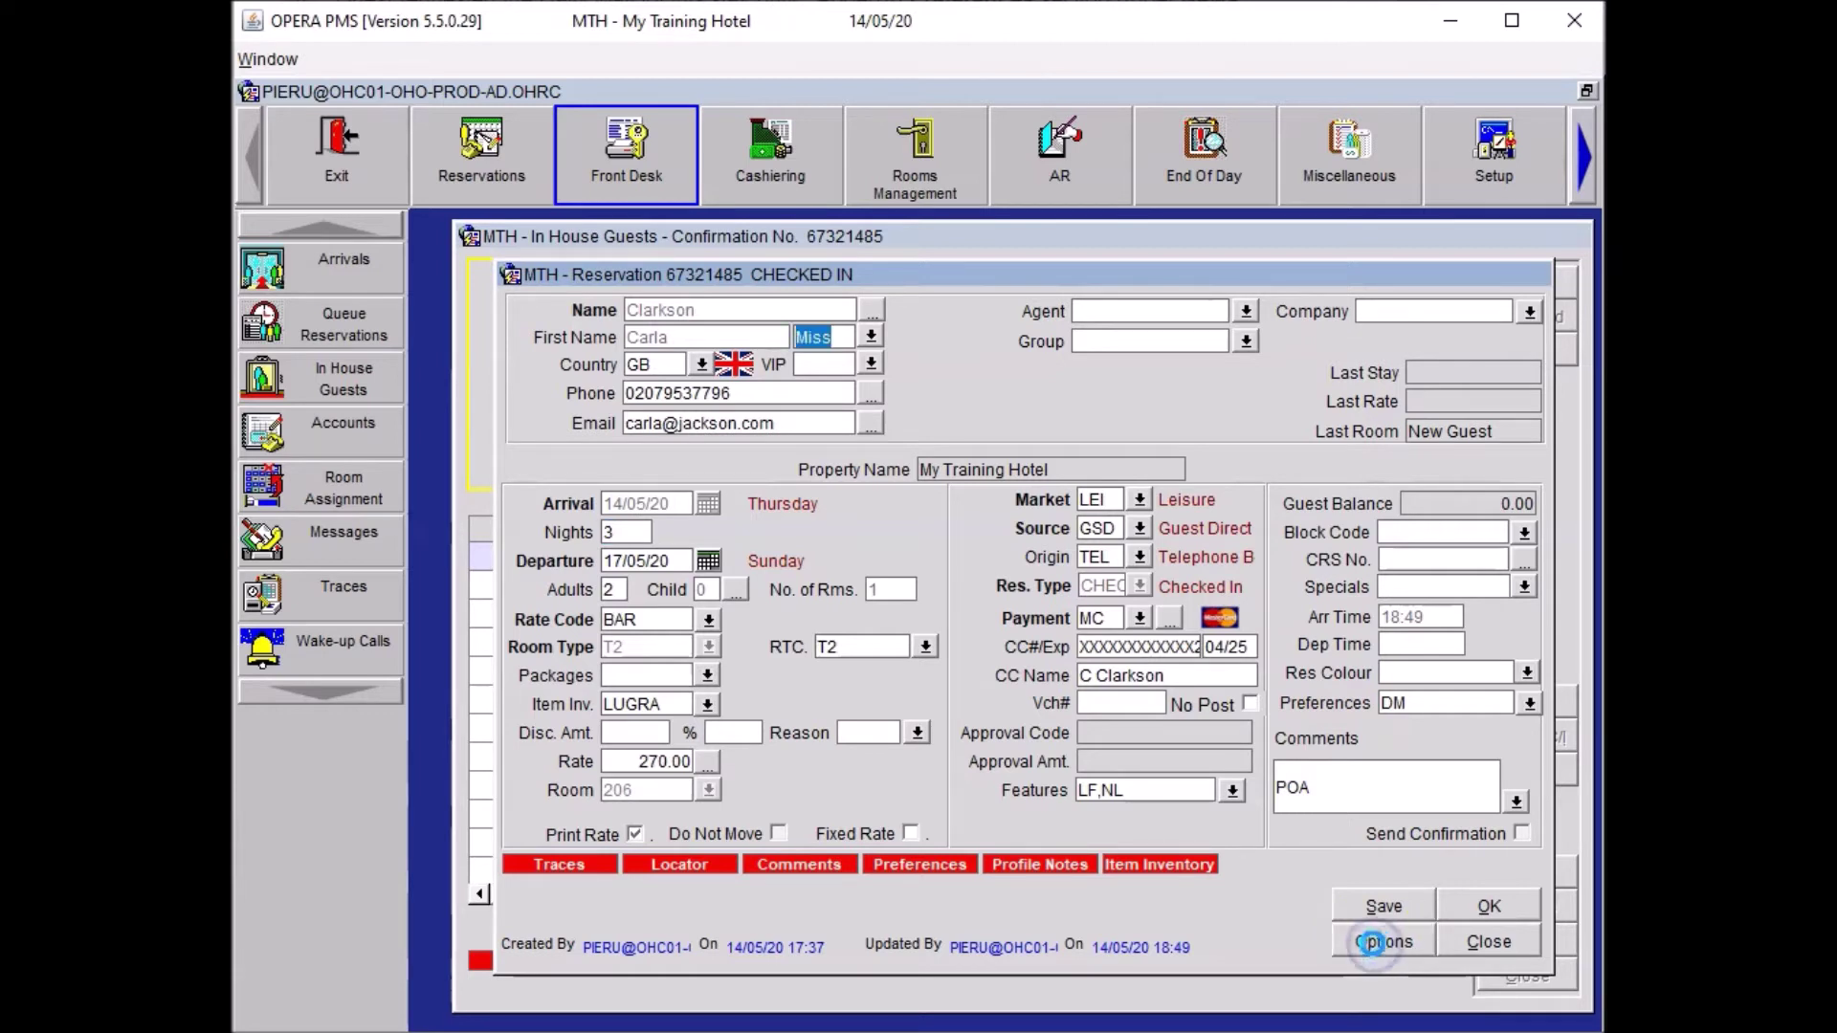
click(808, 554)
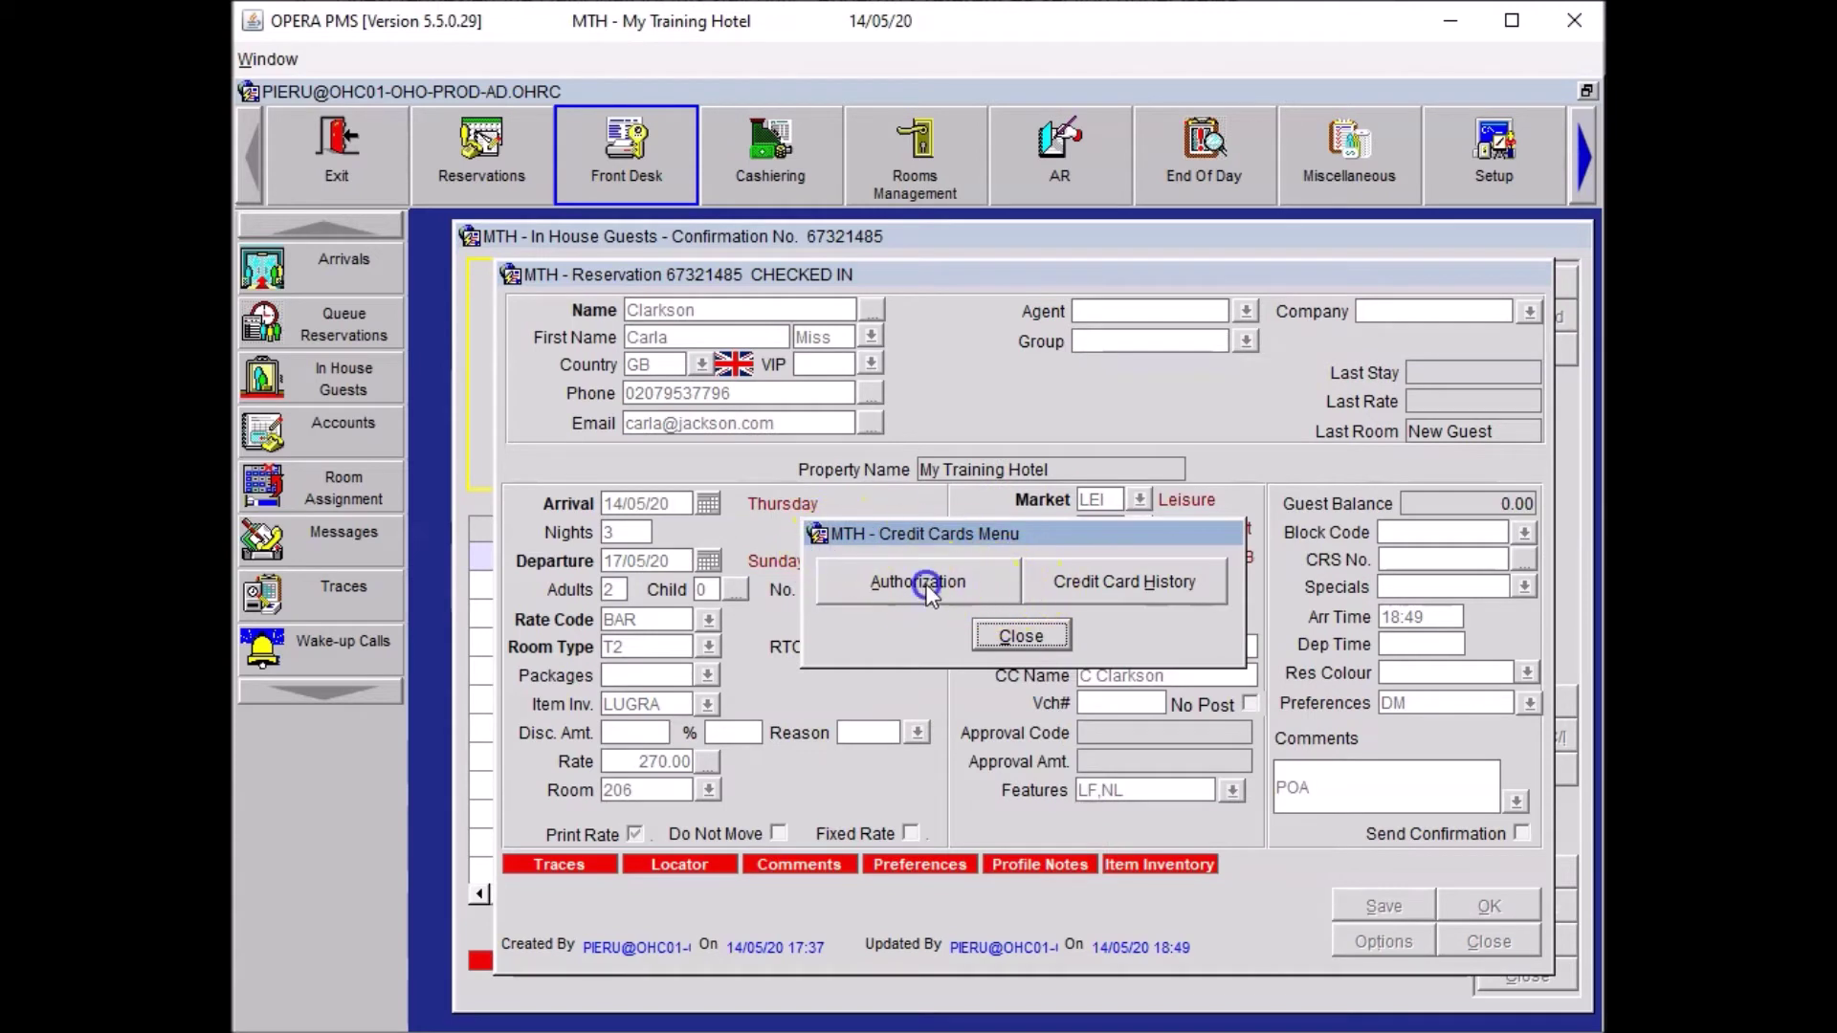
click(926, 586)
click(1297, 513)
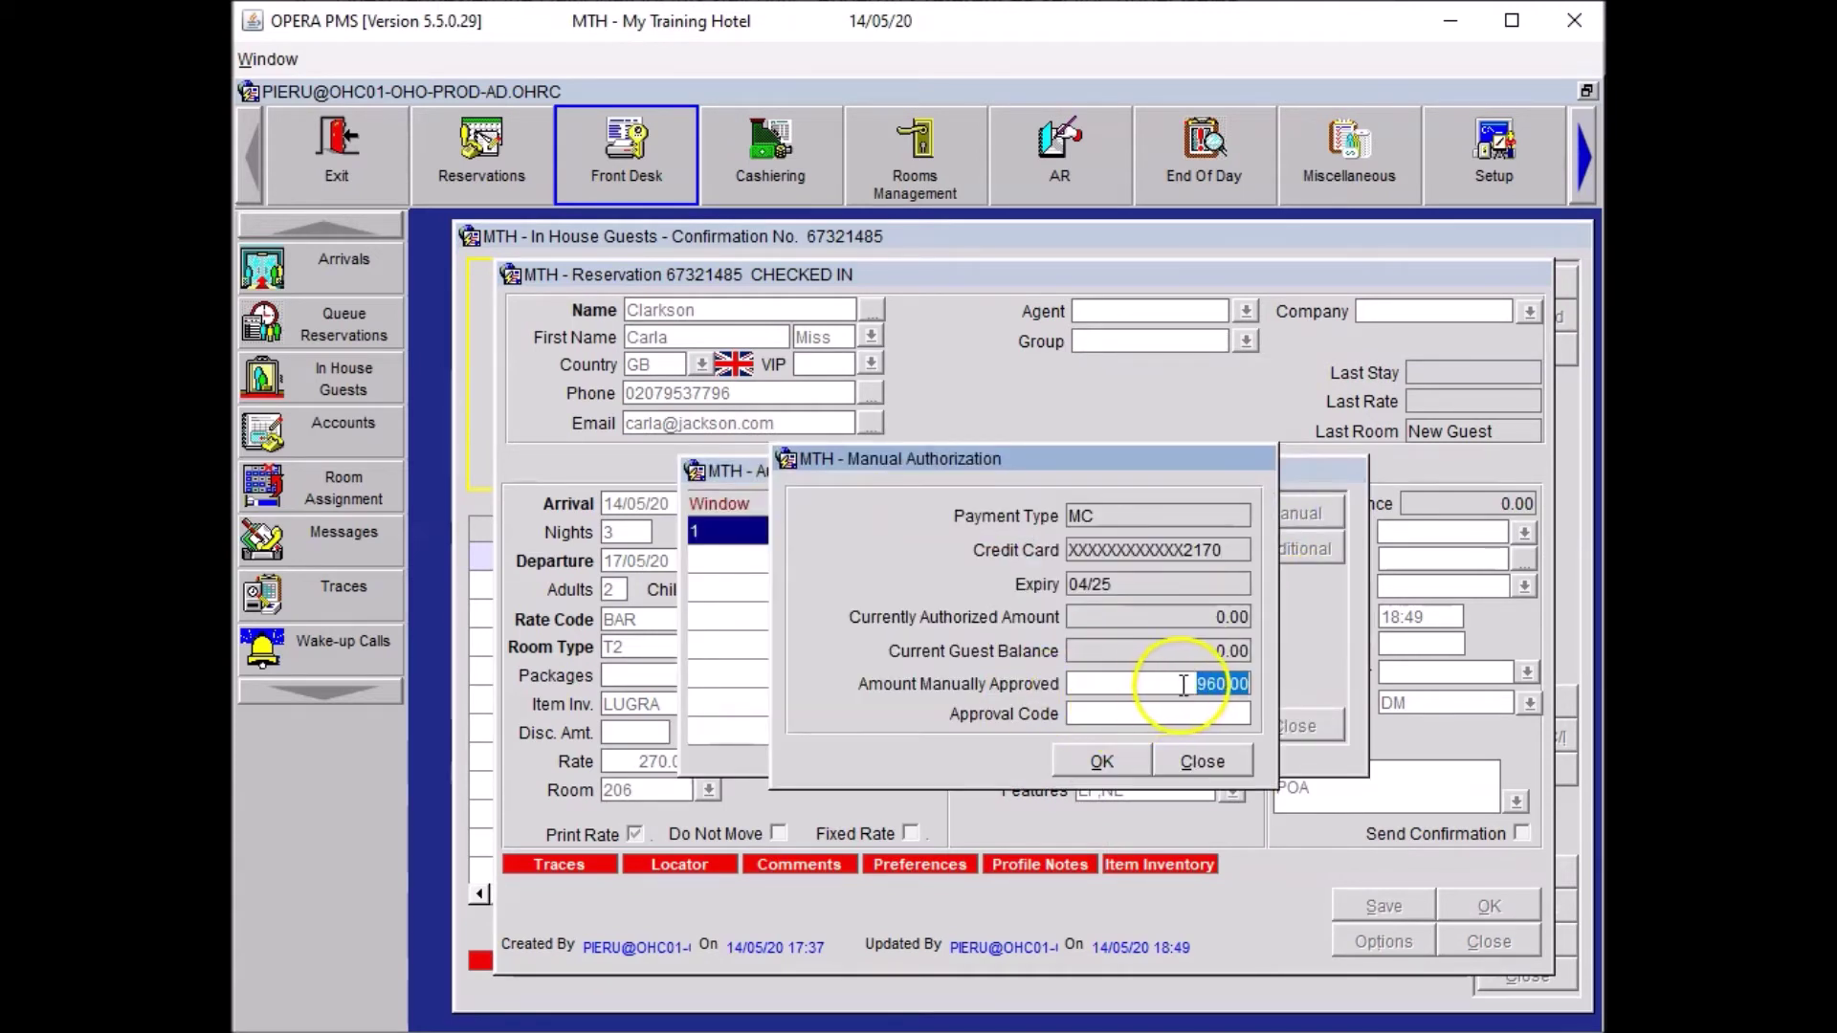
click(1101, 710)
text(123456)
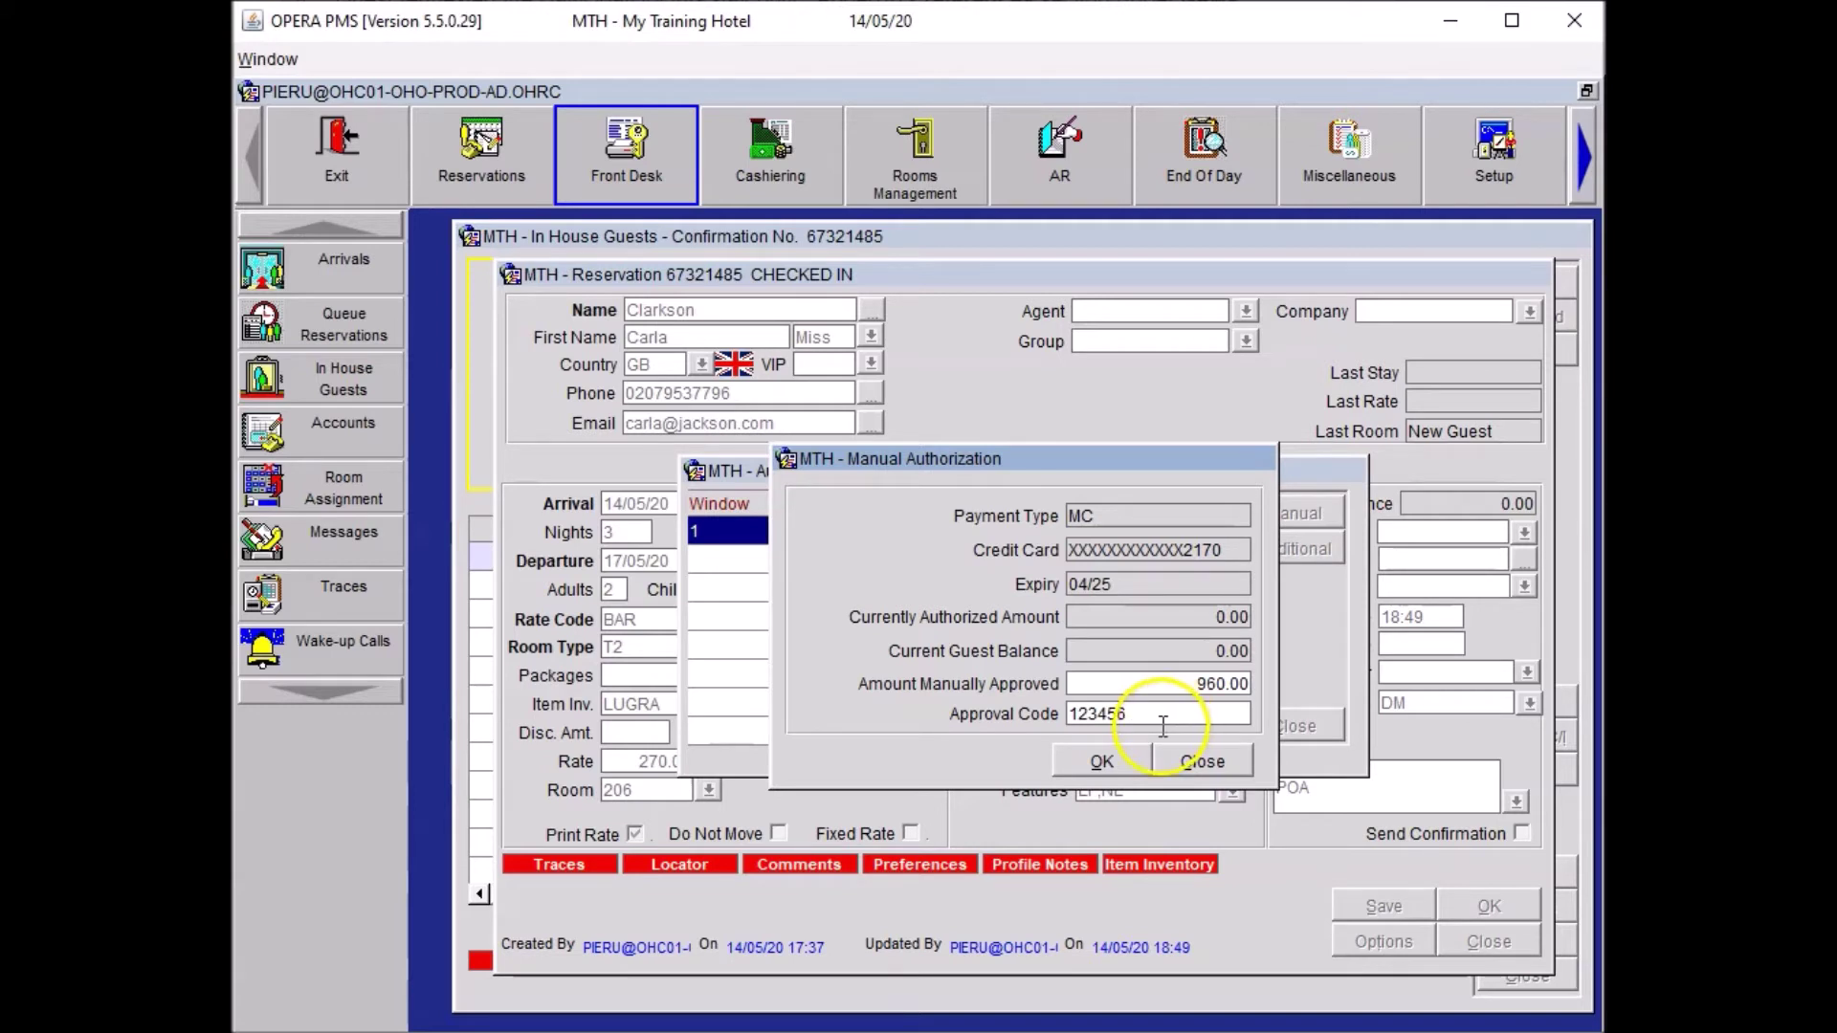
click(1084, 761)
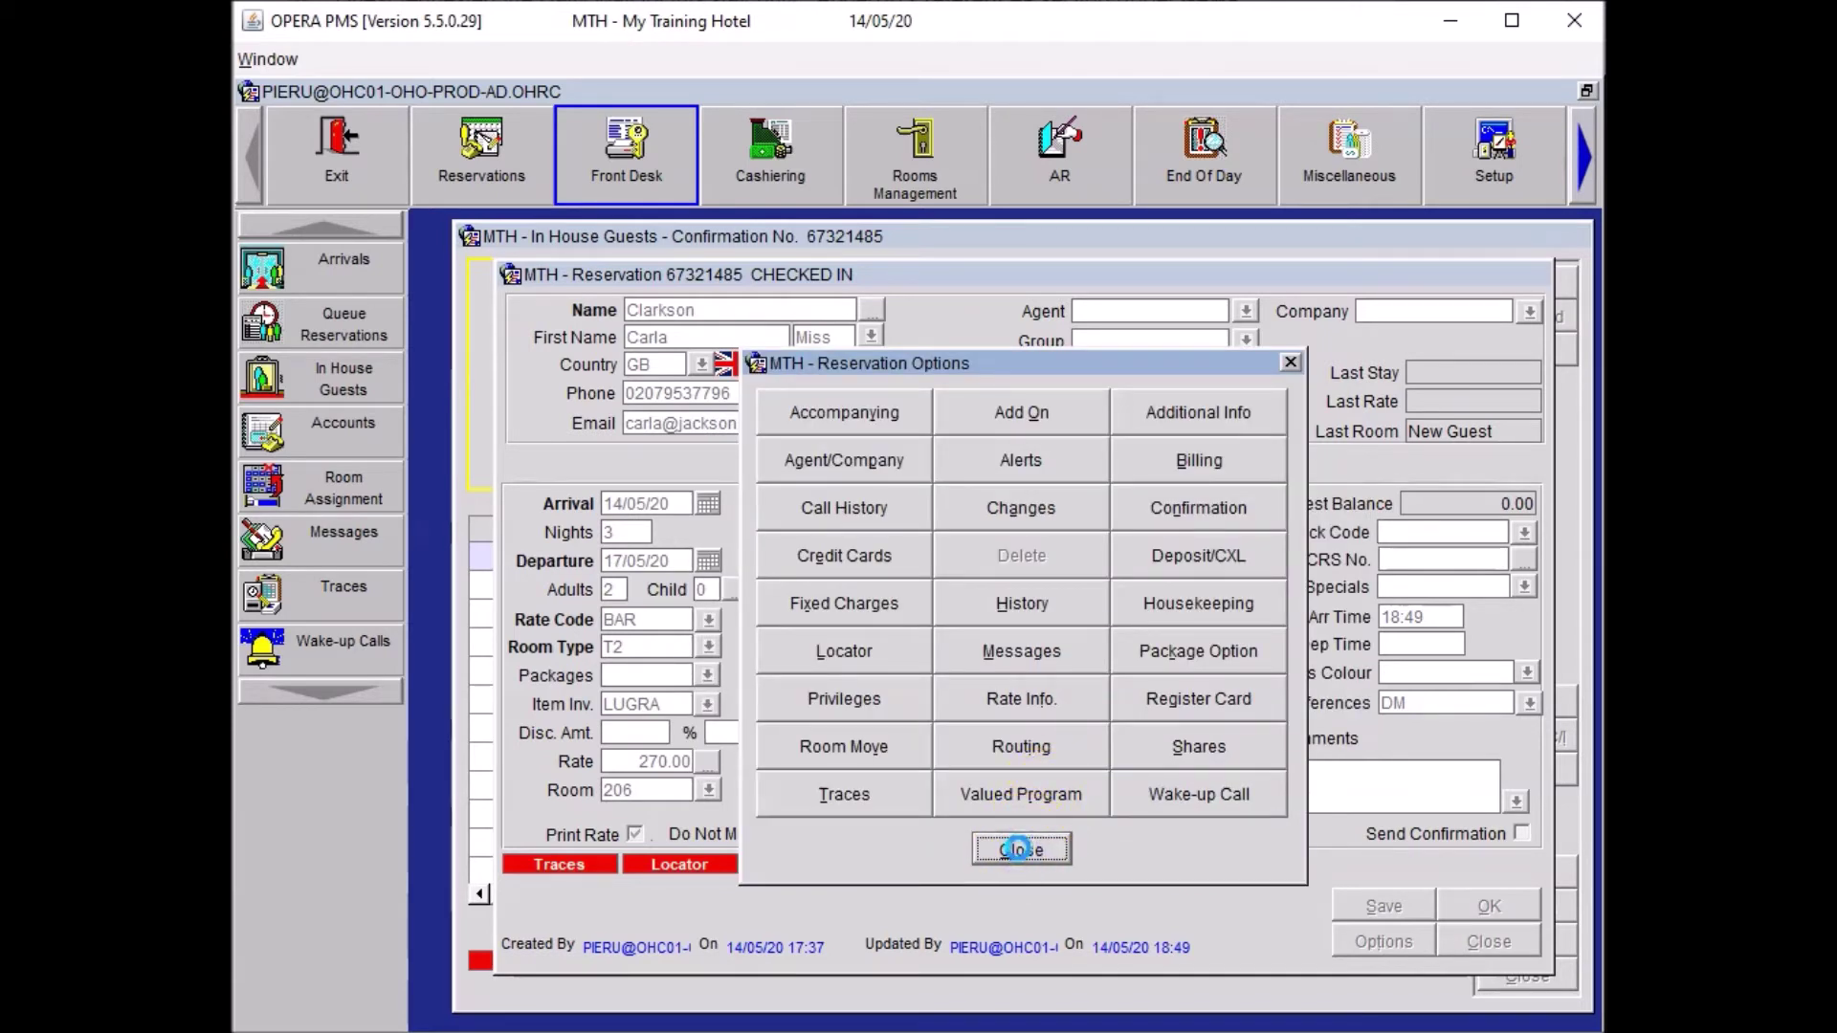
Close Reservation Options, then save, confirm and close the reservation.
click(1020, 849)
click(1380, 904)
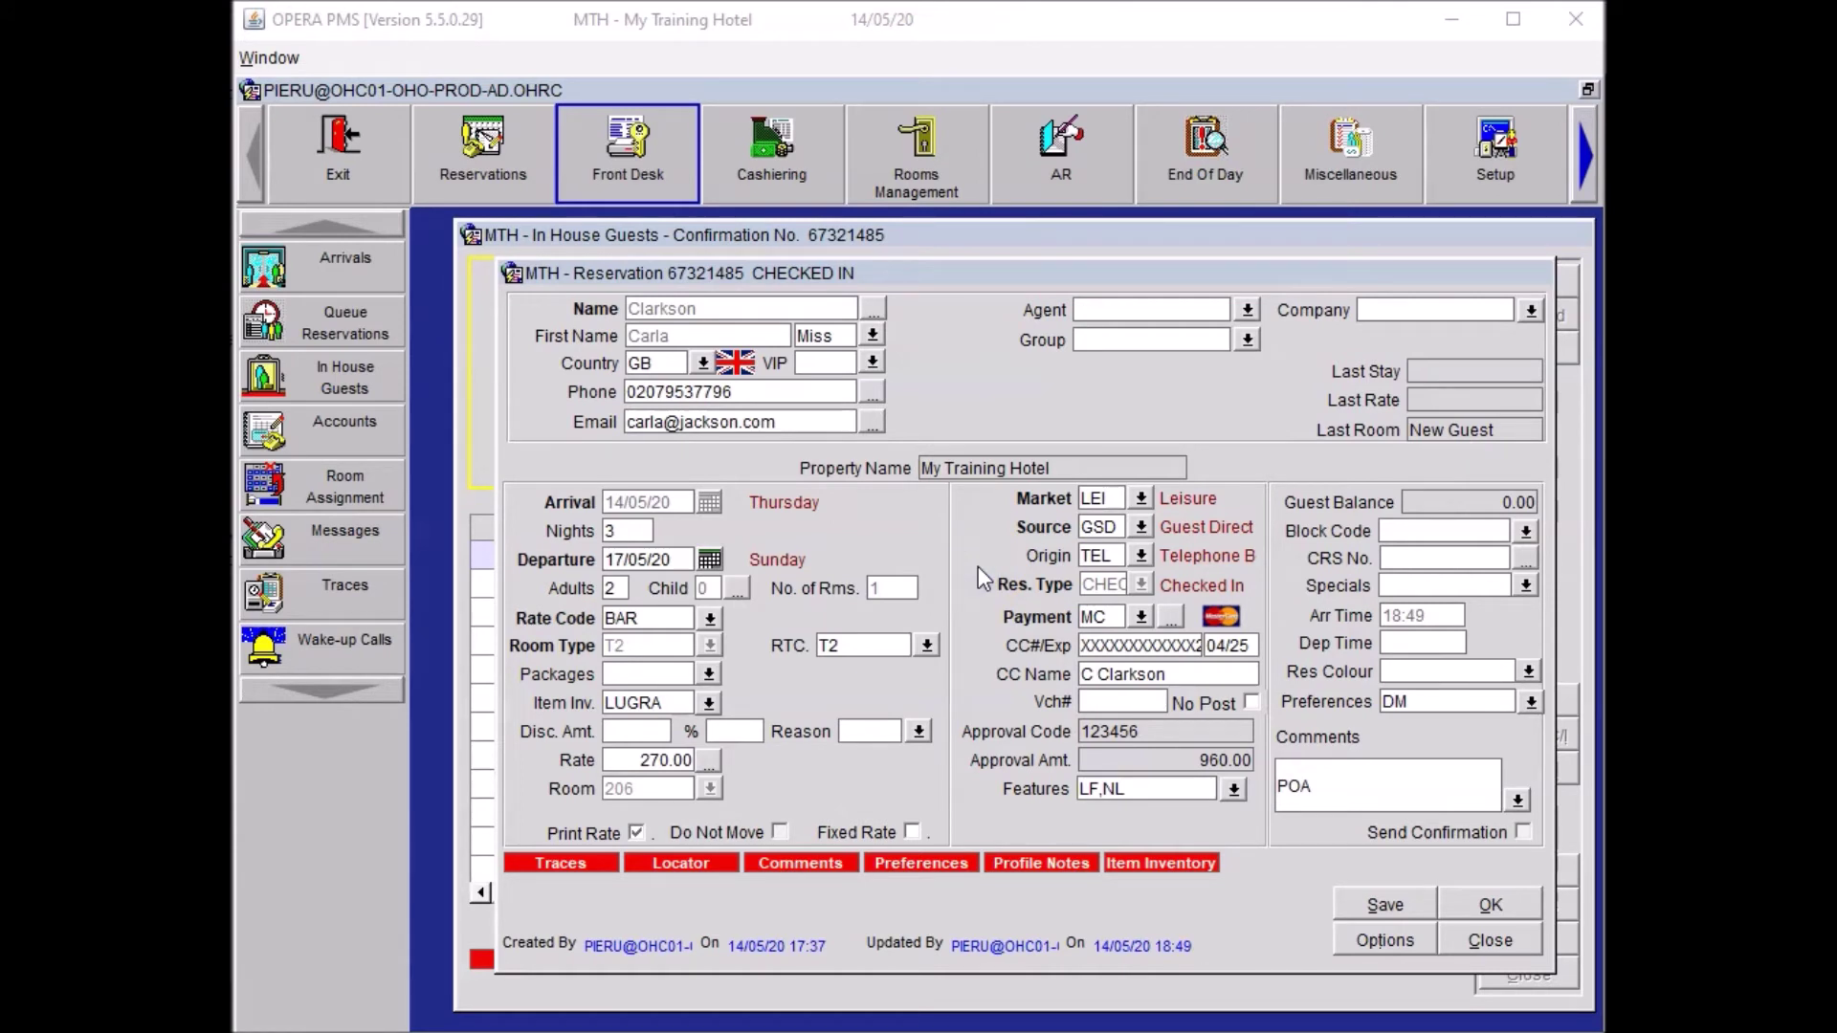
click(1479, 902)
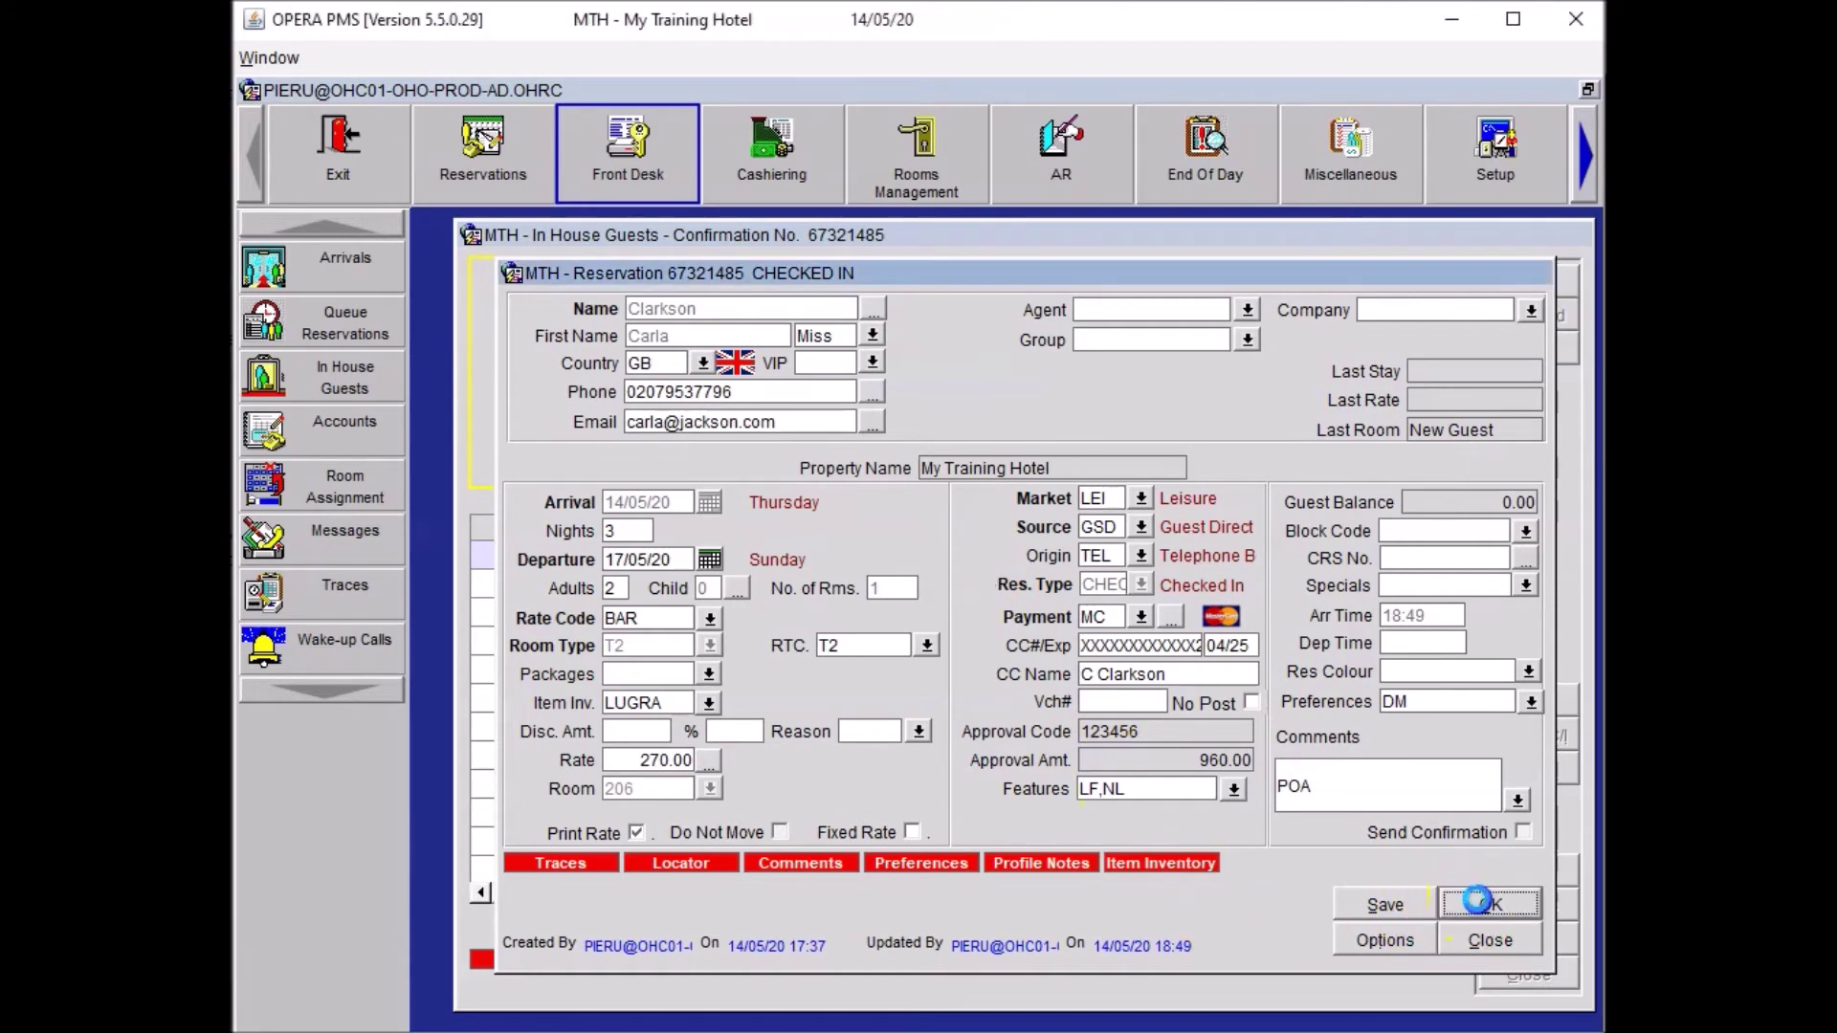
click(1512, 978)
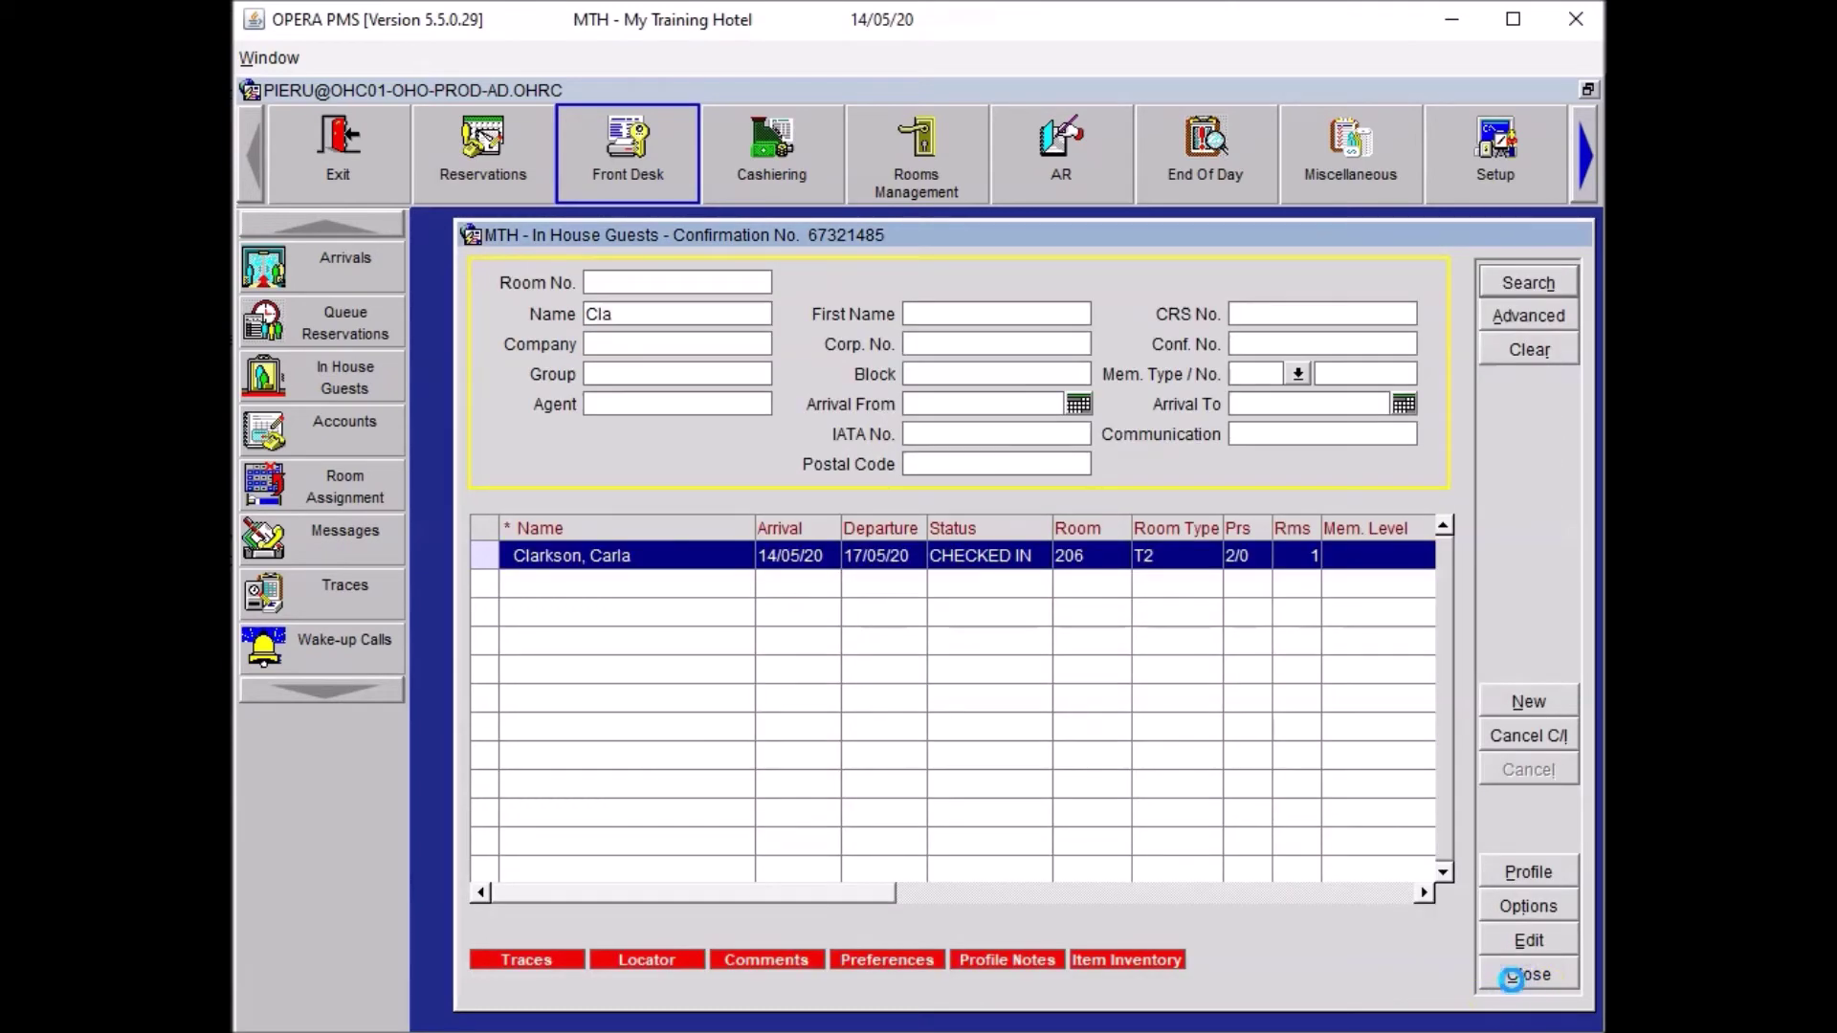
Sign in to Cashiering with the cashier password and open billing for guest 'CLA'.
click(1512, 978)
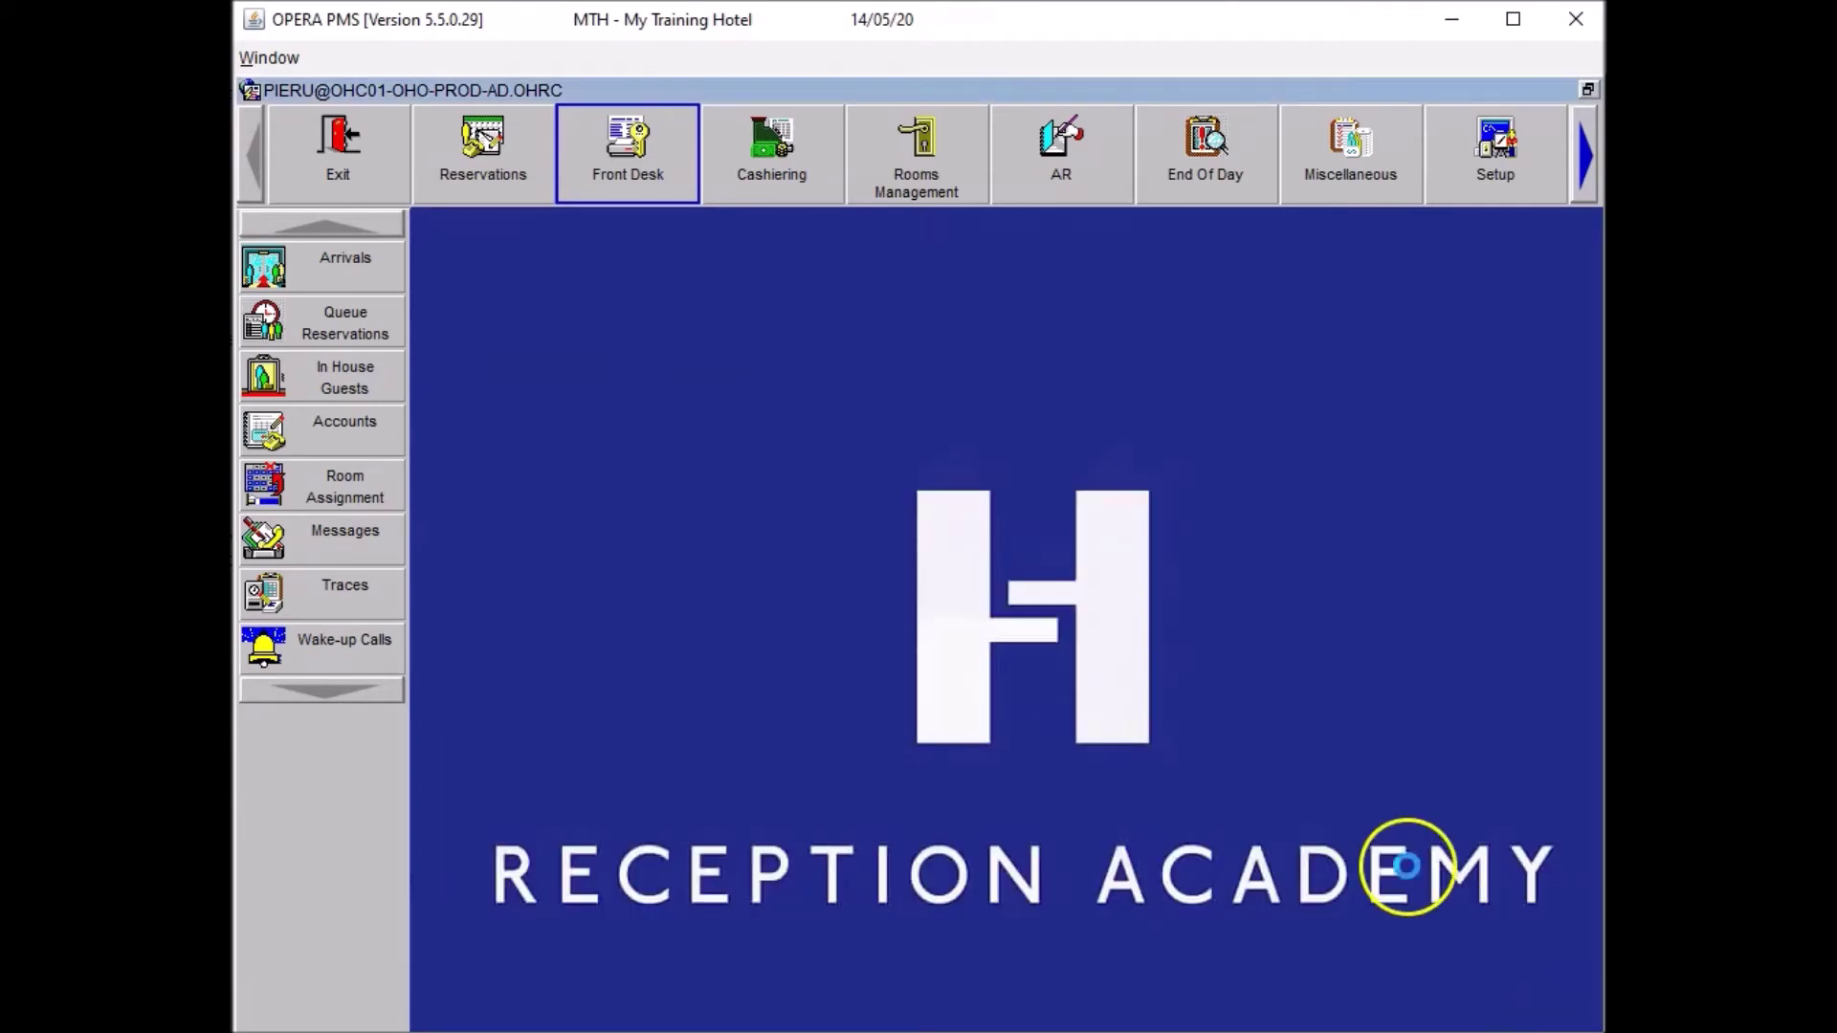
click(782, 151)
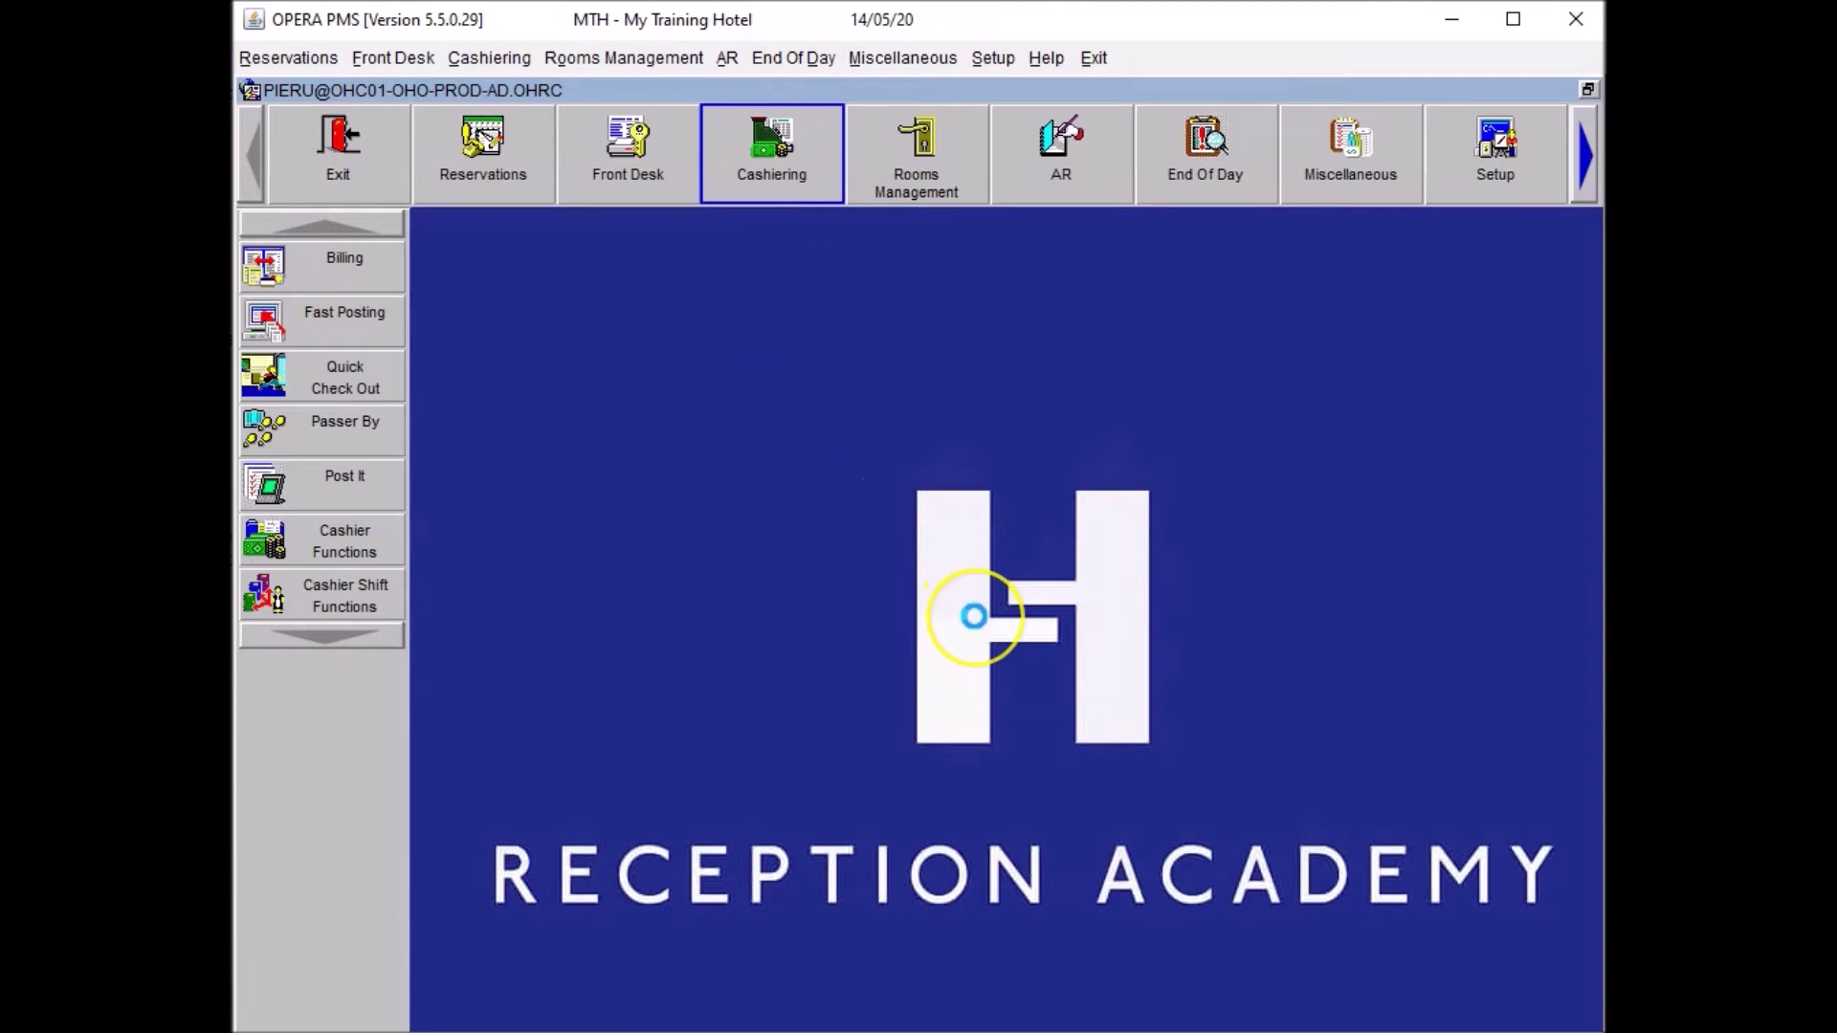
text(****)
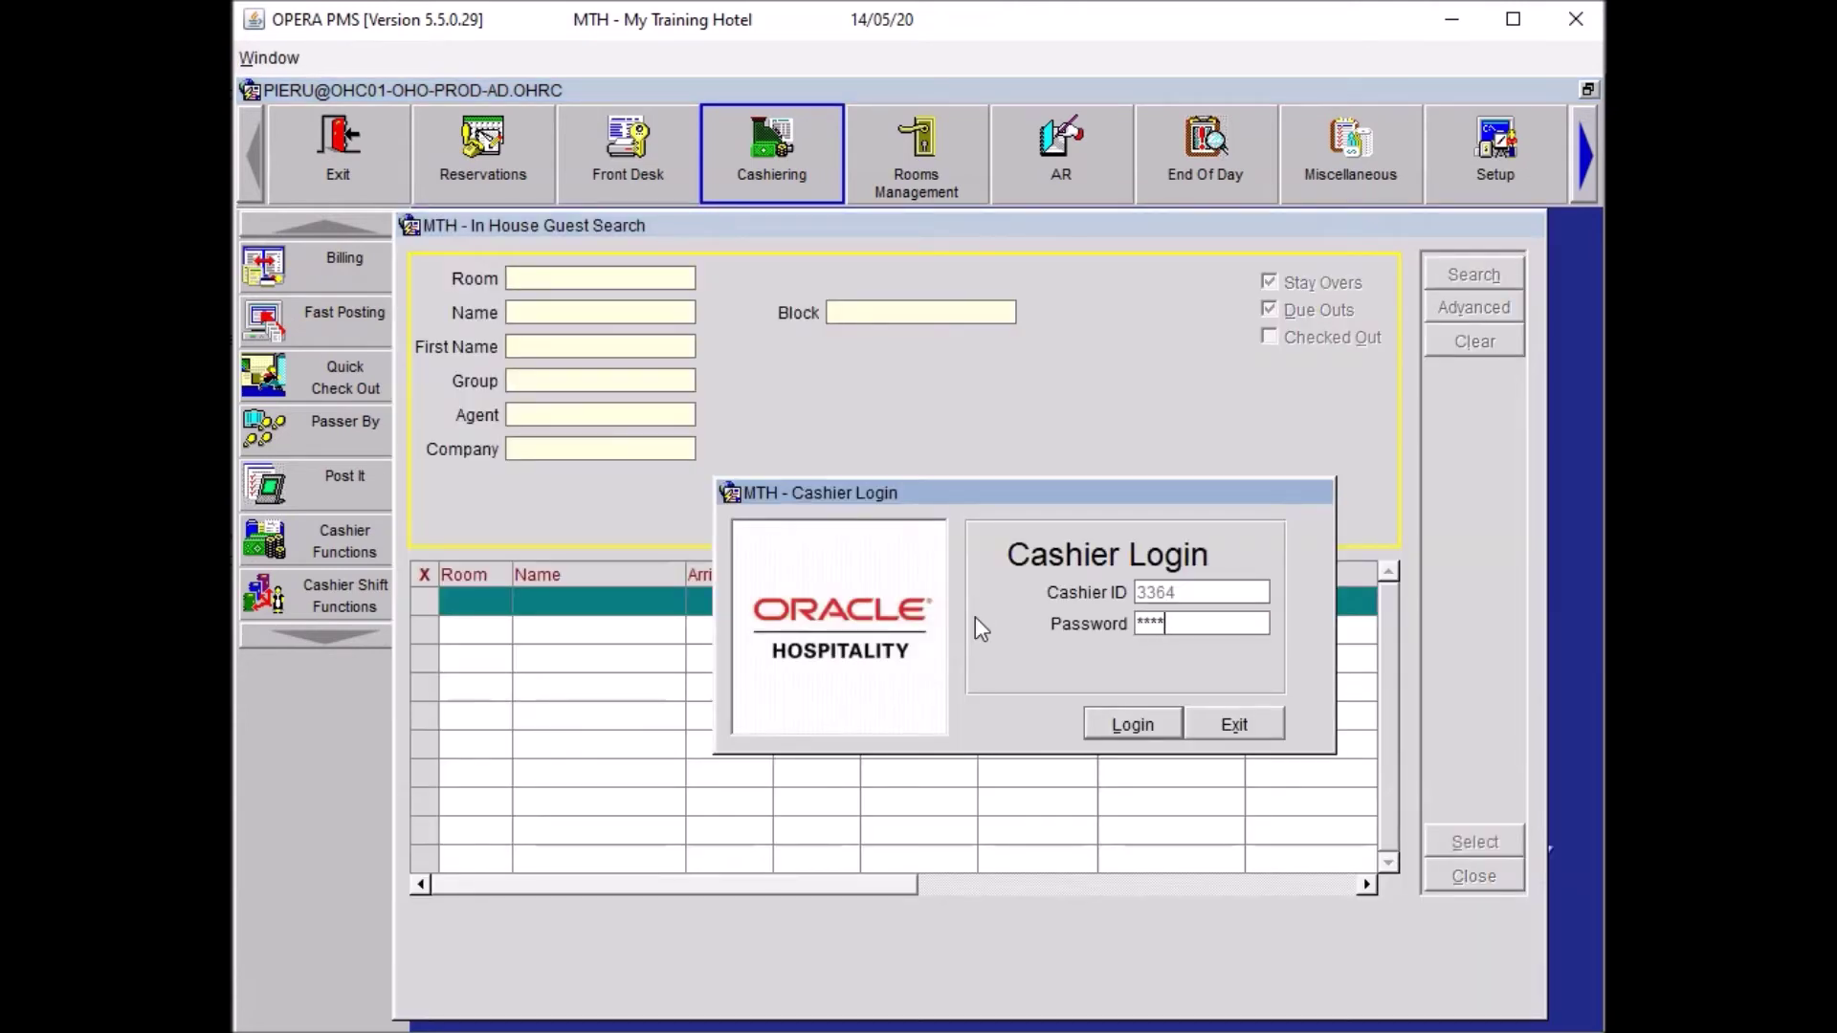
click(1133, 710)
click(574, 311)
text(CLA)
key(Return)
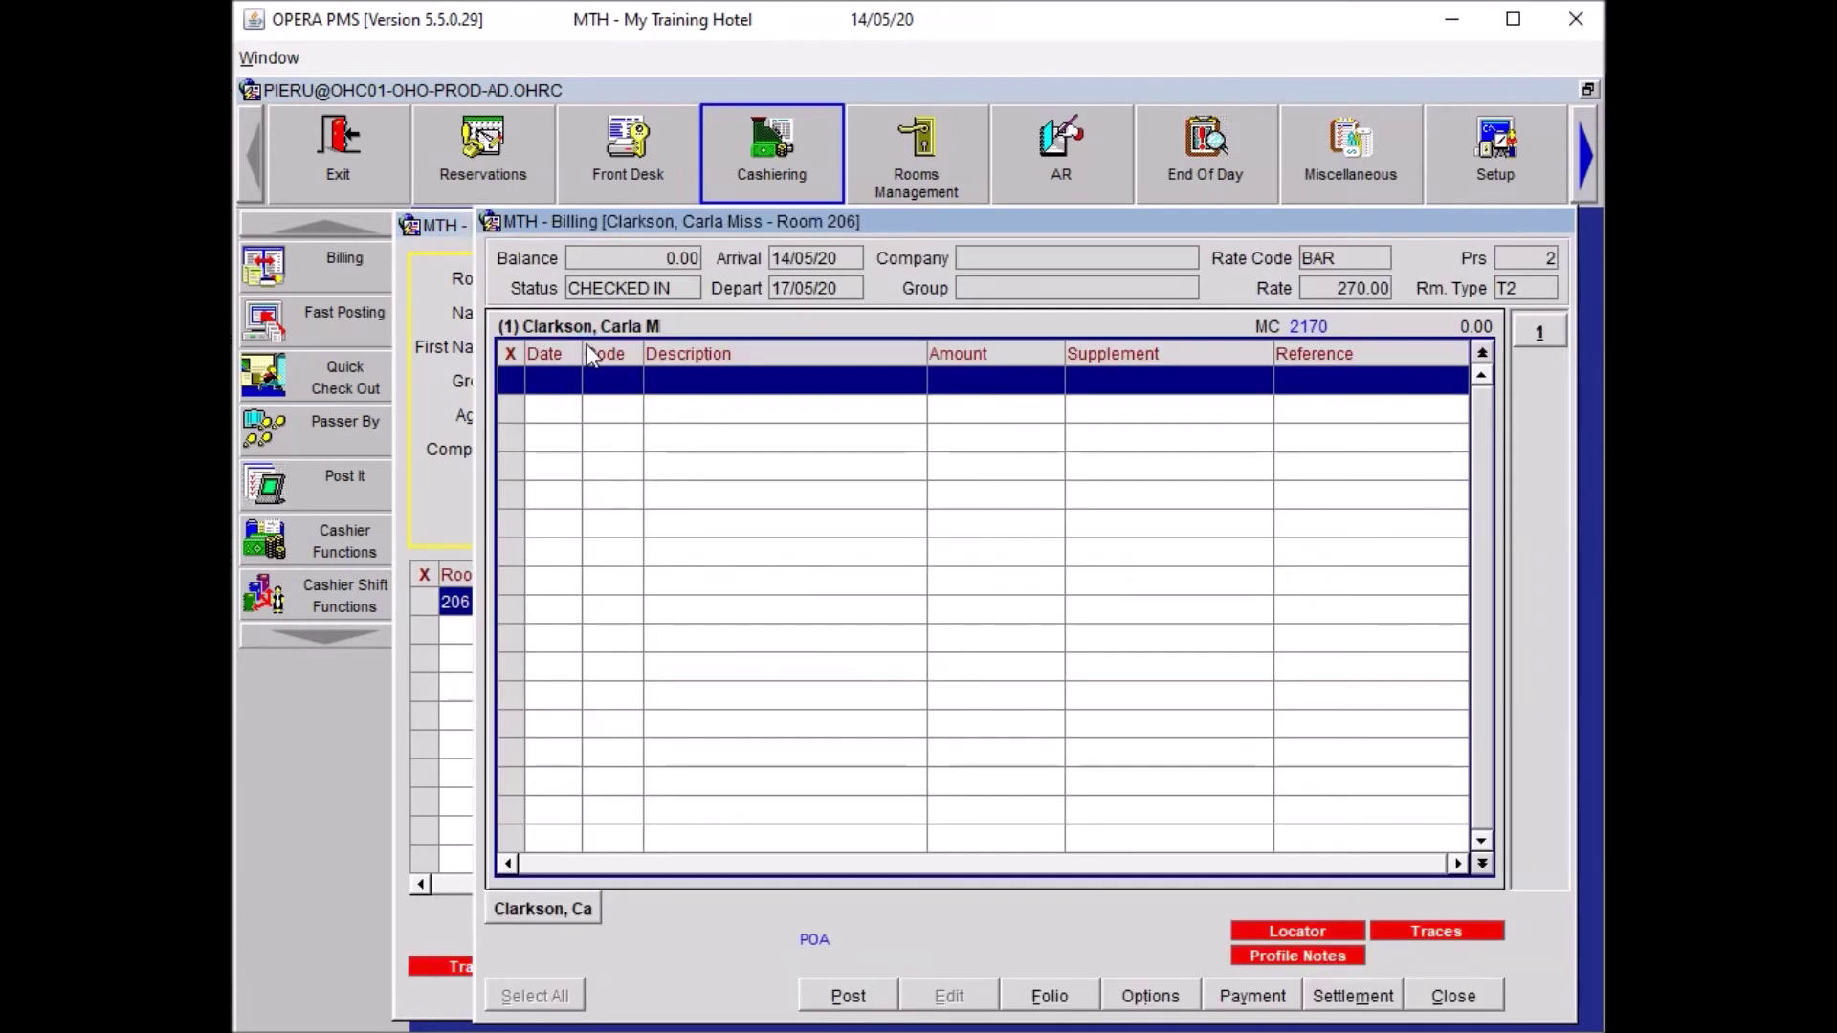
Enter Restaurant Breakfast Food 15.00 and Spa 4503 55.00 referenced 'Therapy'.
click(848, 996)
click(417, 450)
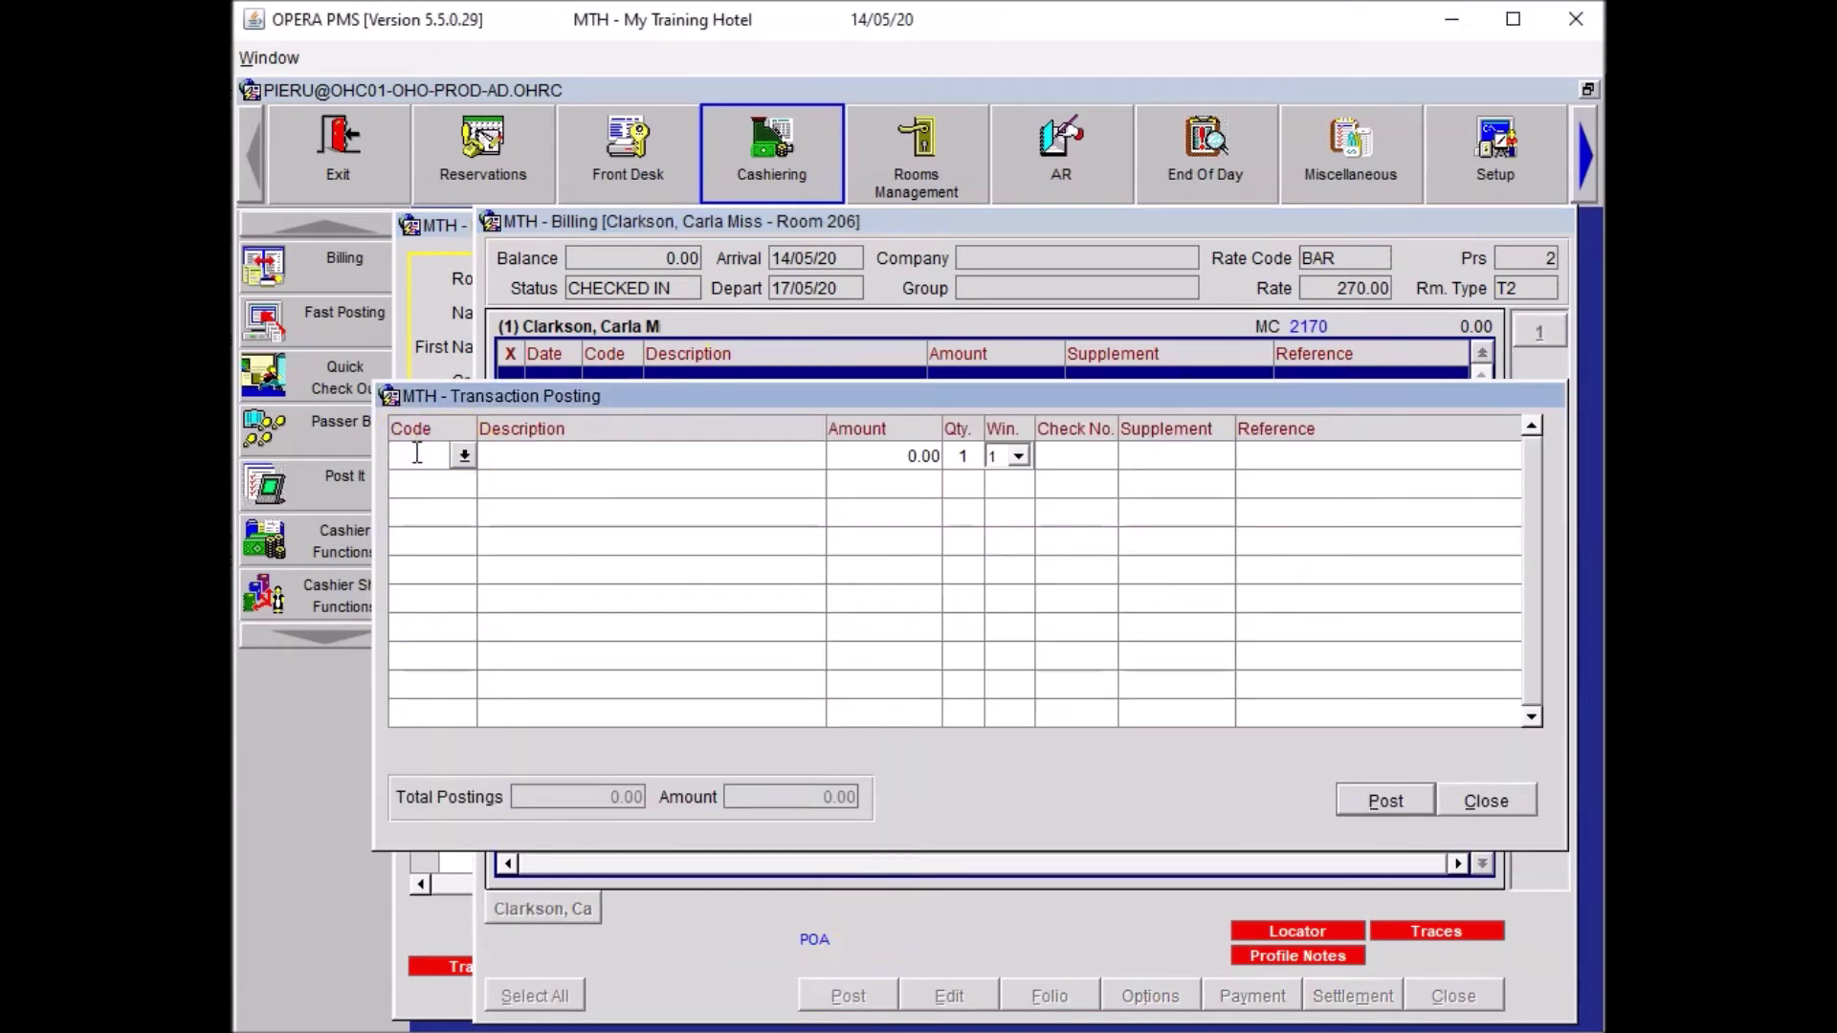
text(REST)
click(507, 471)
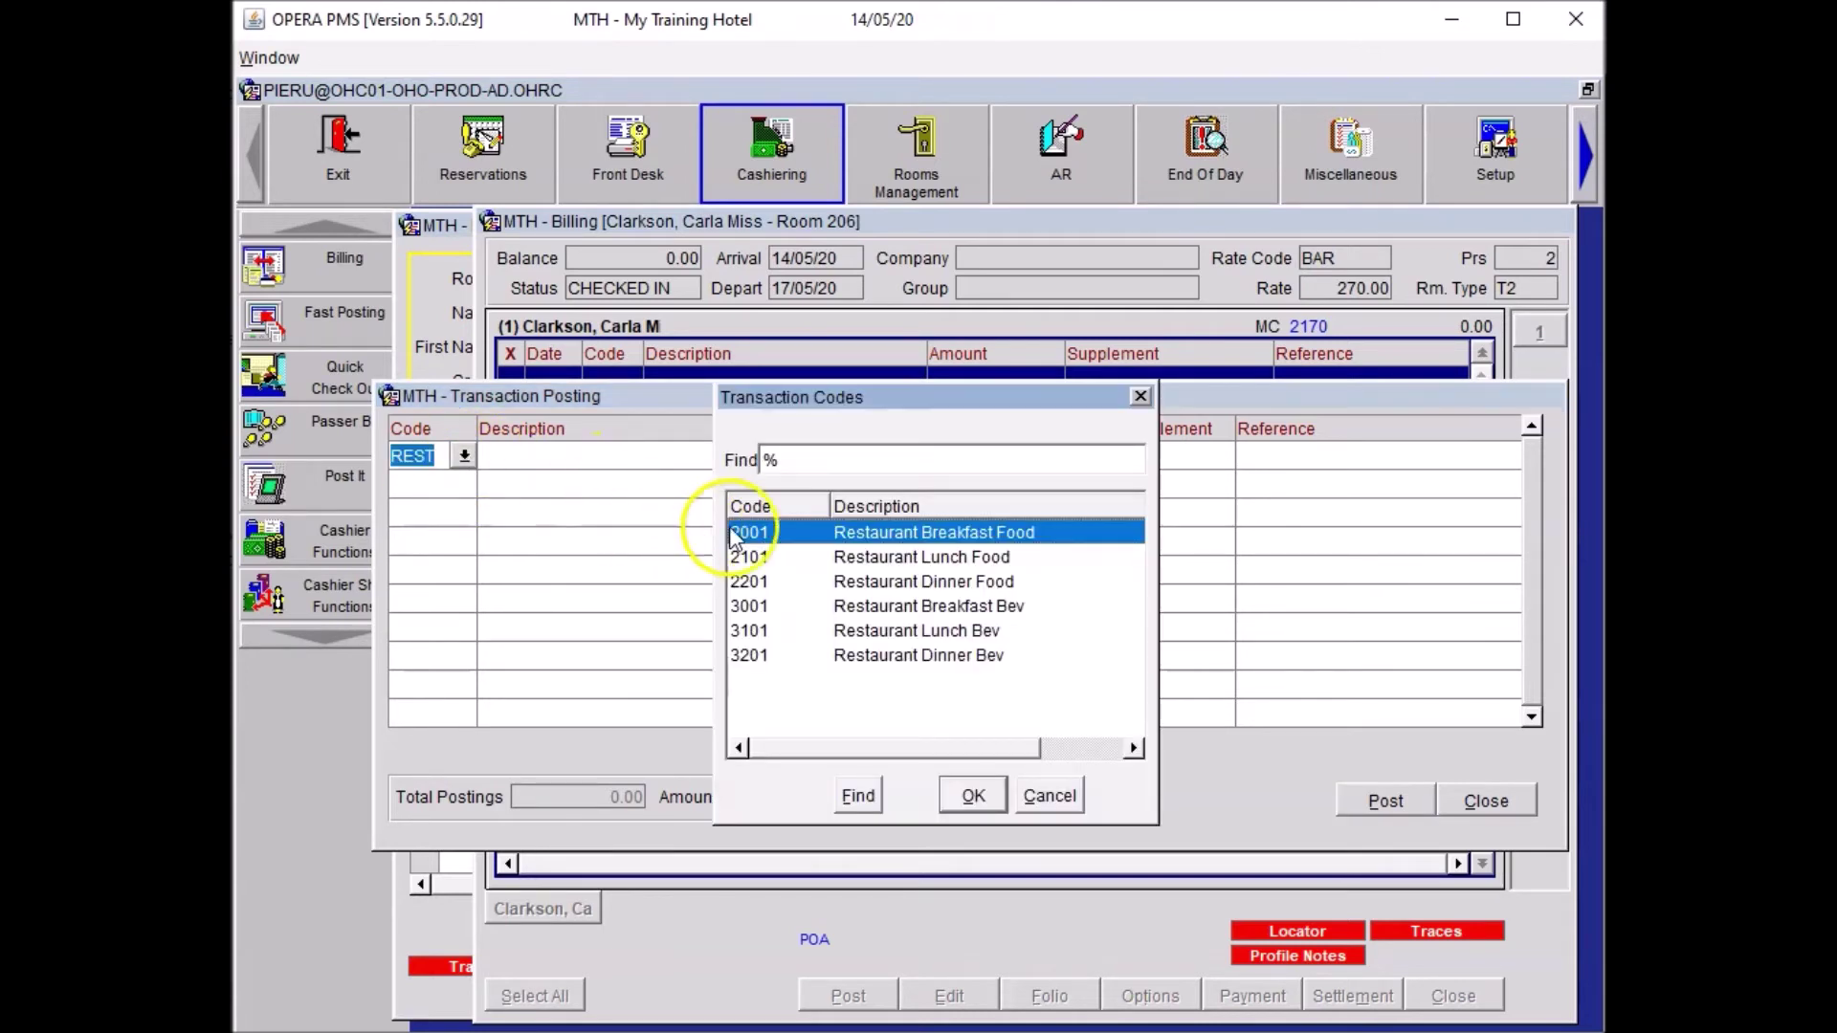
click(986, 808)
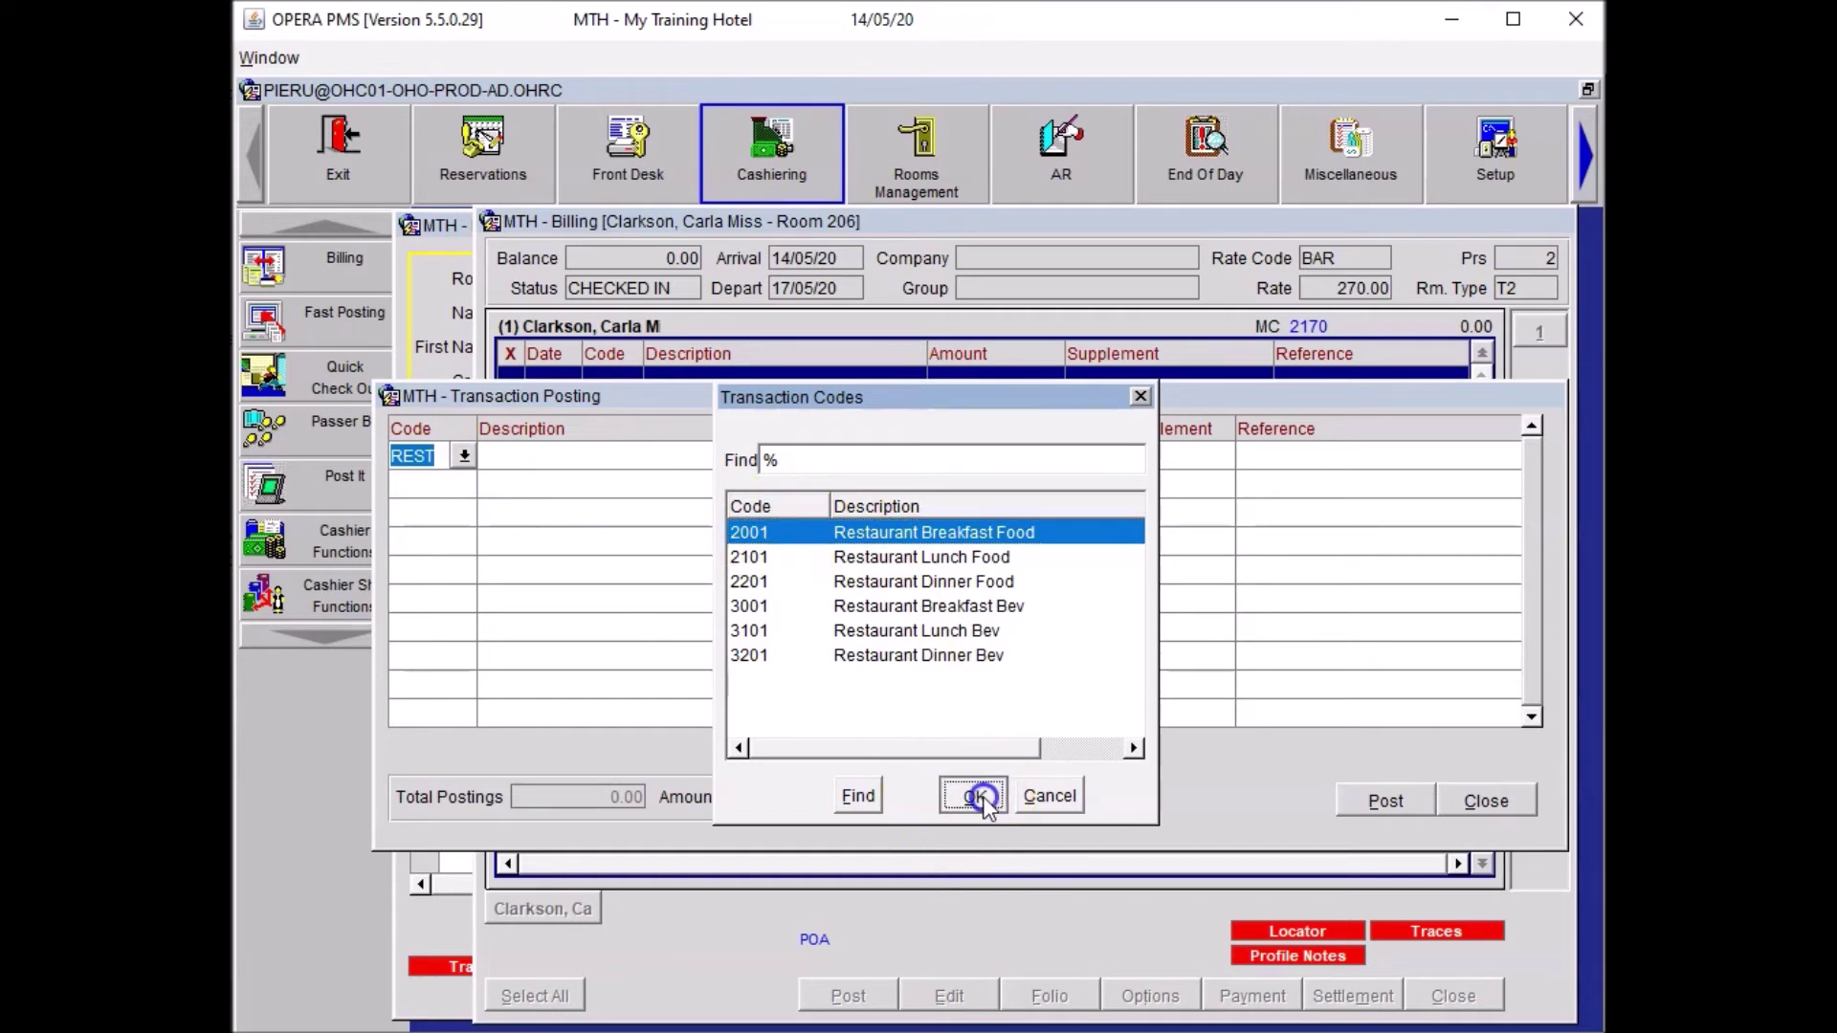
text(15)
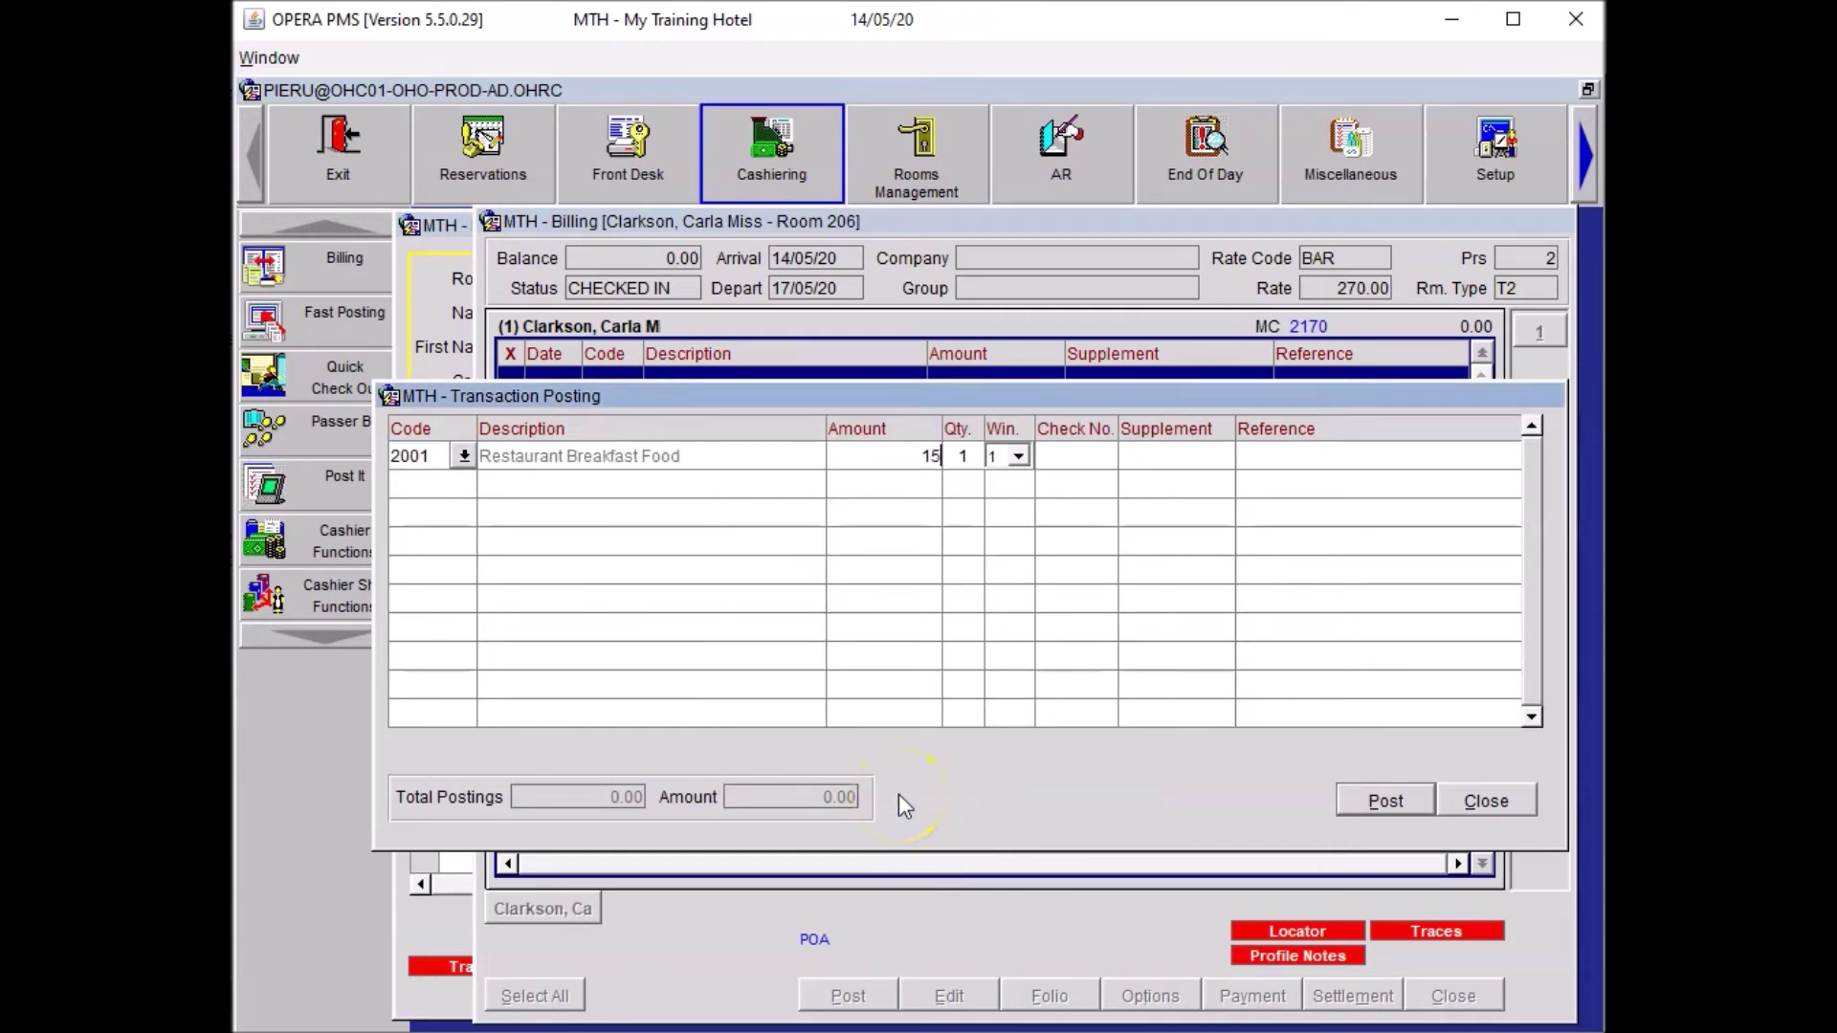
key(Return)
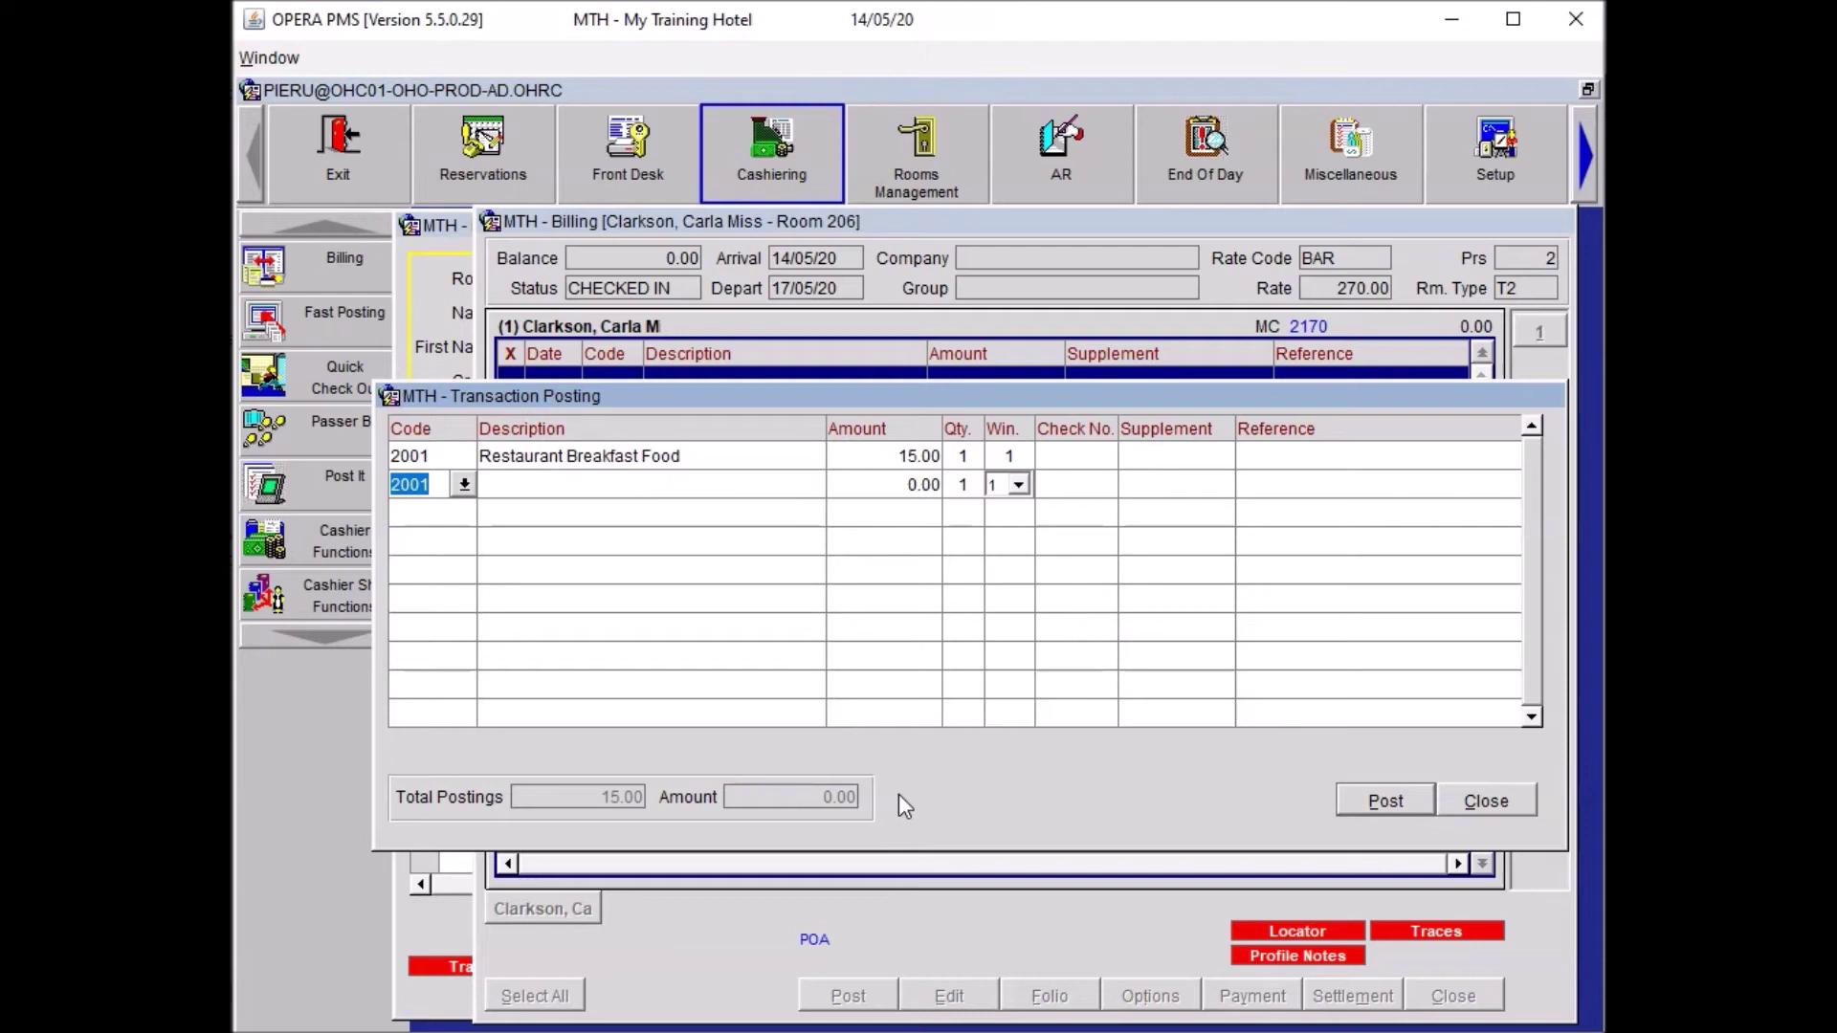
text(4503)
key(Tab)
text(55)
click(1259, 474)
text(Therapy)
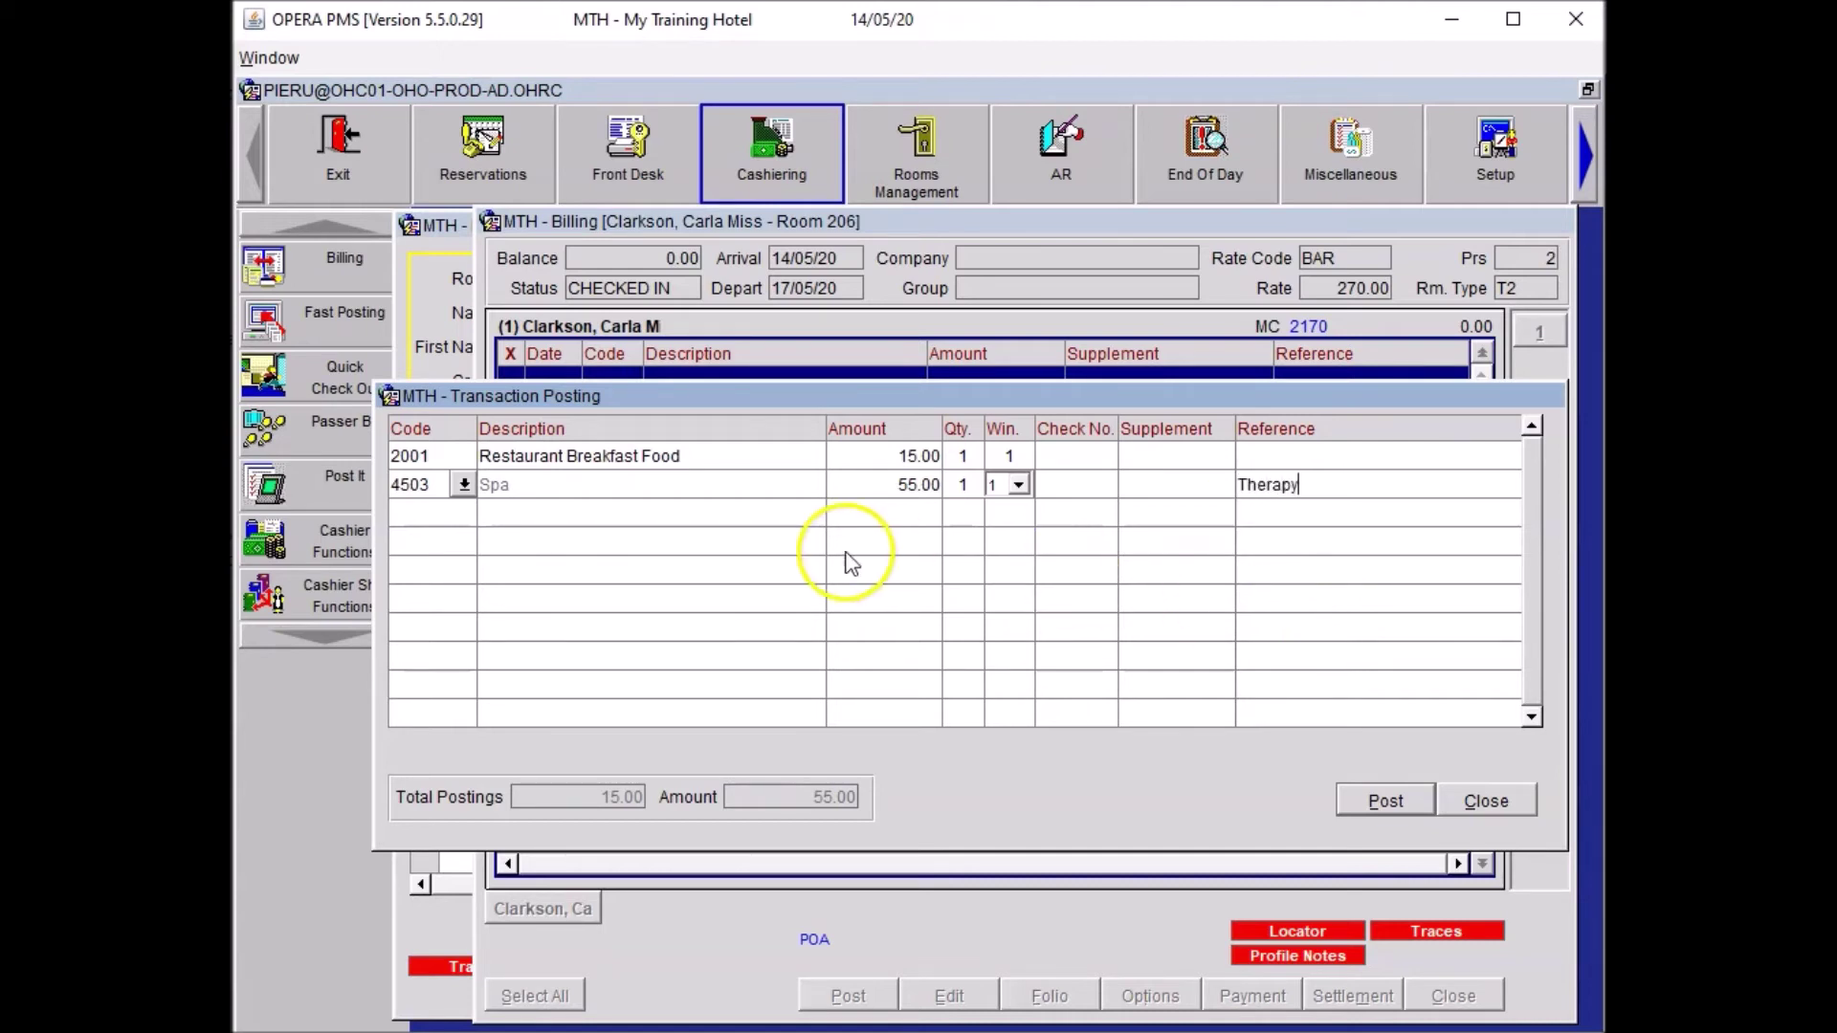
click(808, 519)
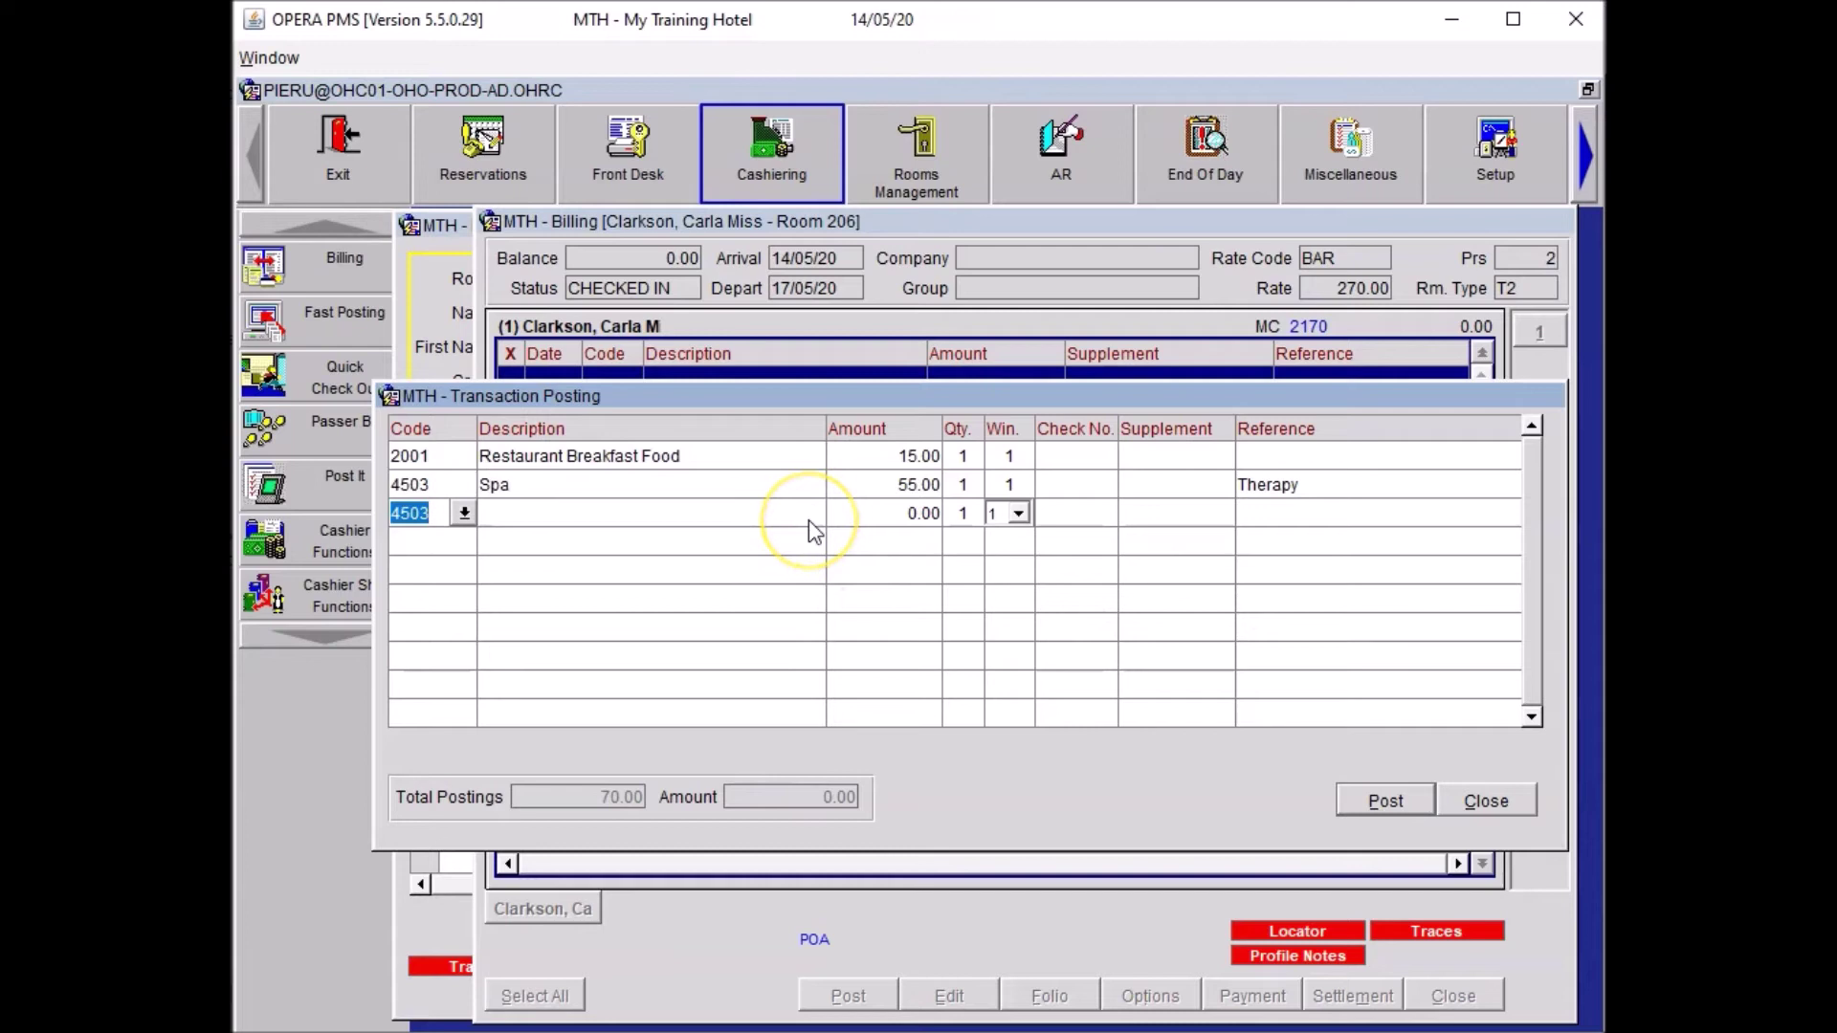
Add Telephone 5001 for 3.00 and an Internet In Room 15.00 charge.
text(5001)
key(Tab)
text(3)
key(Tab)
click(807, 520)
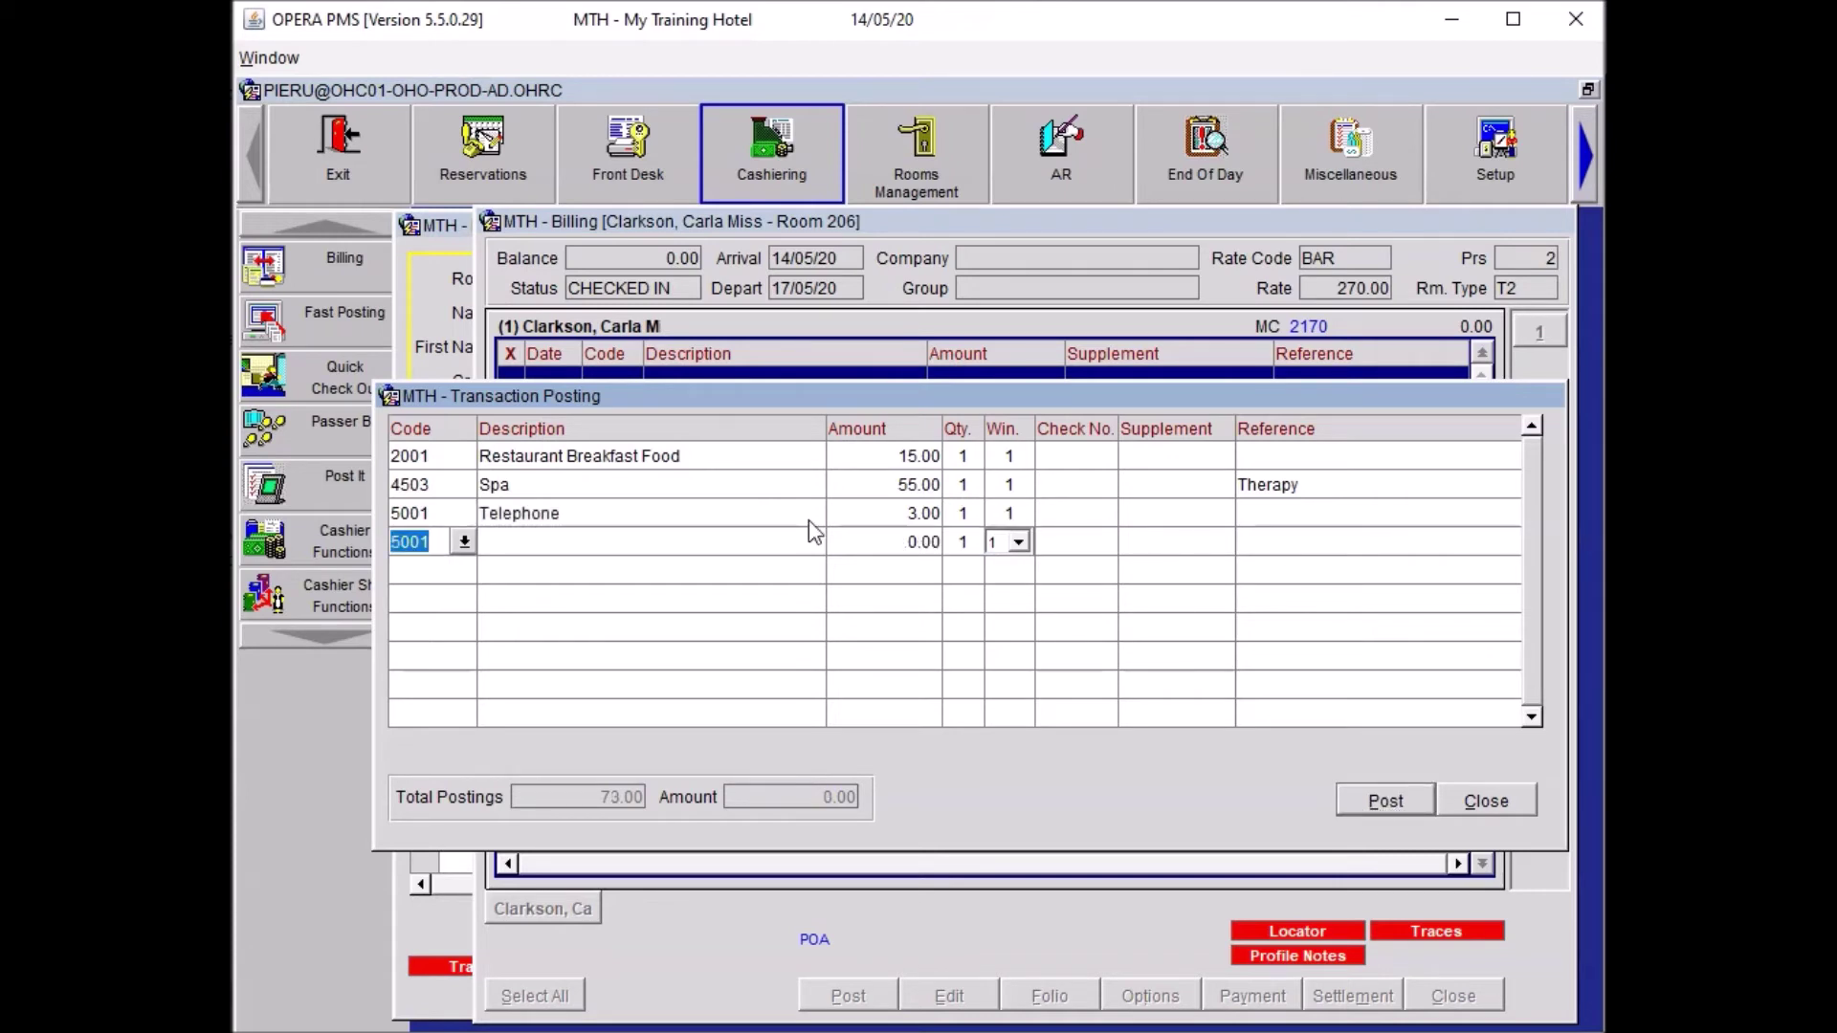
text(INT)
key(Tab)
key(Return)
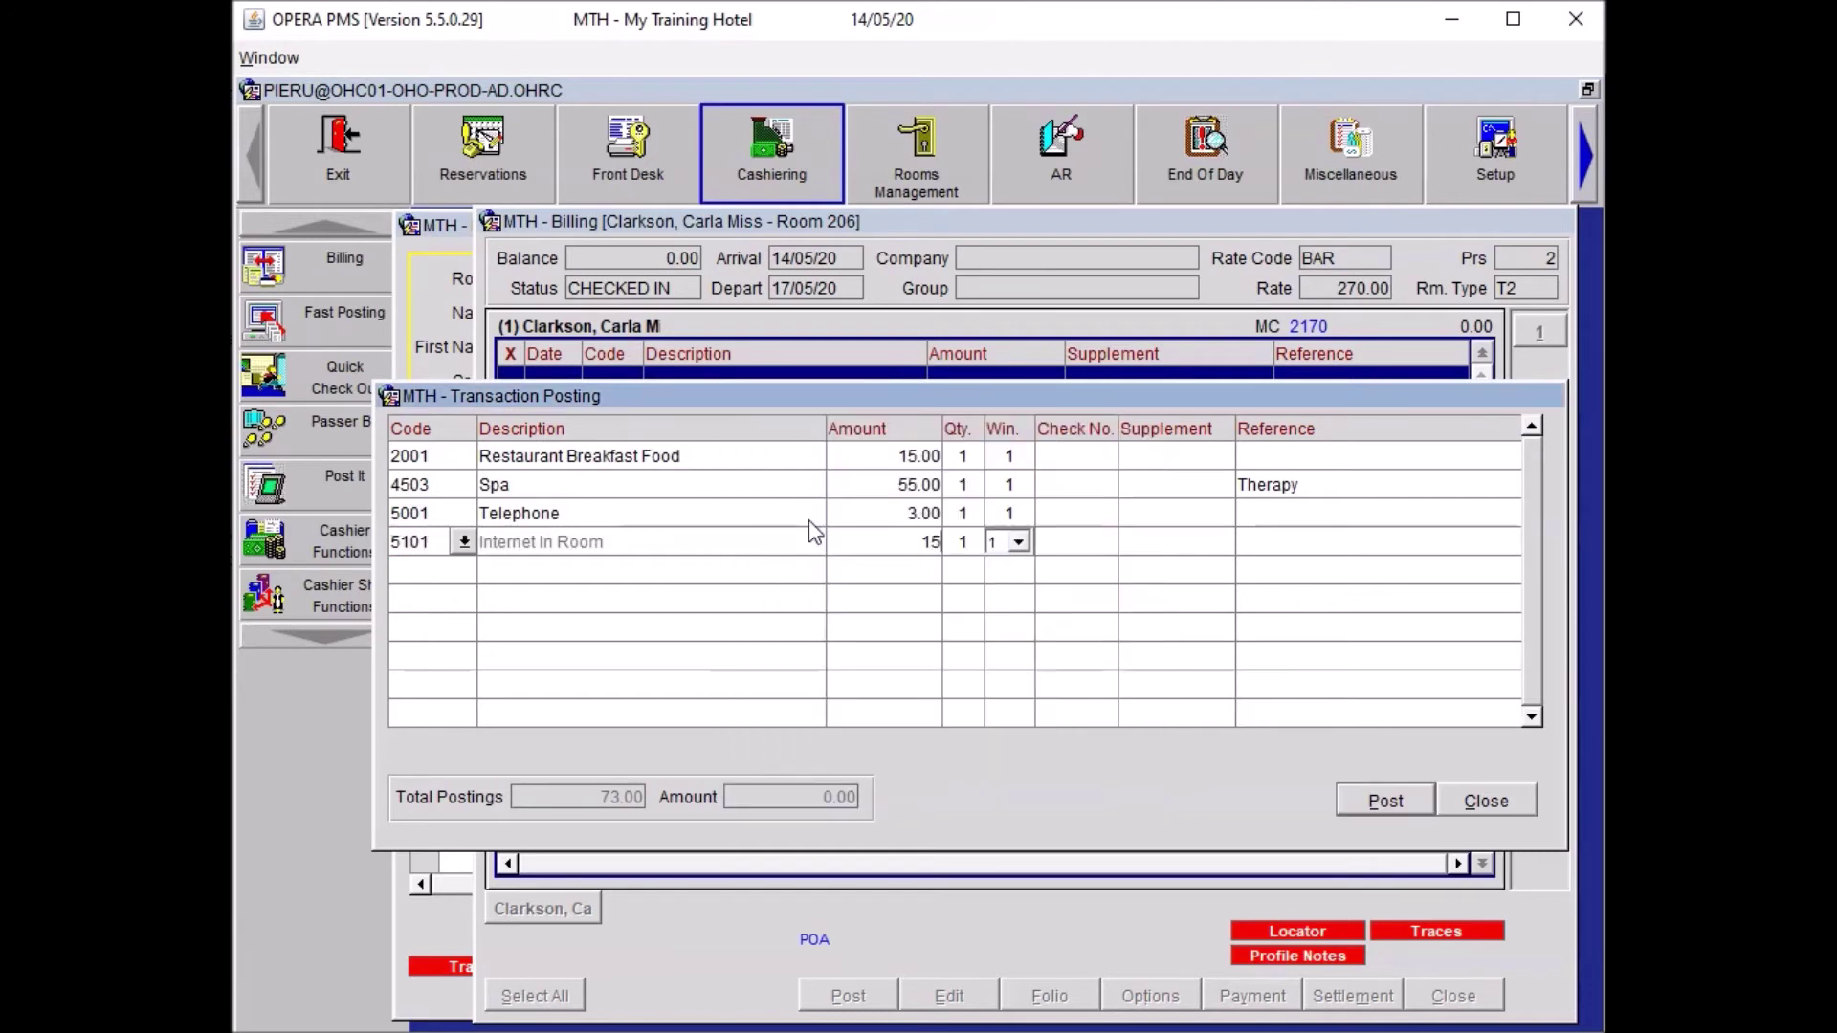
click(808, 519)
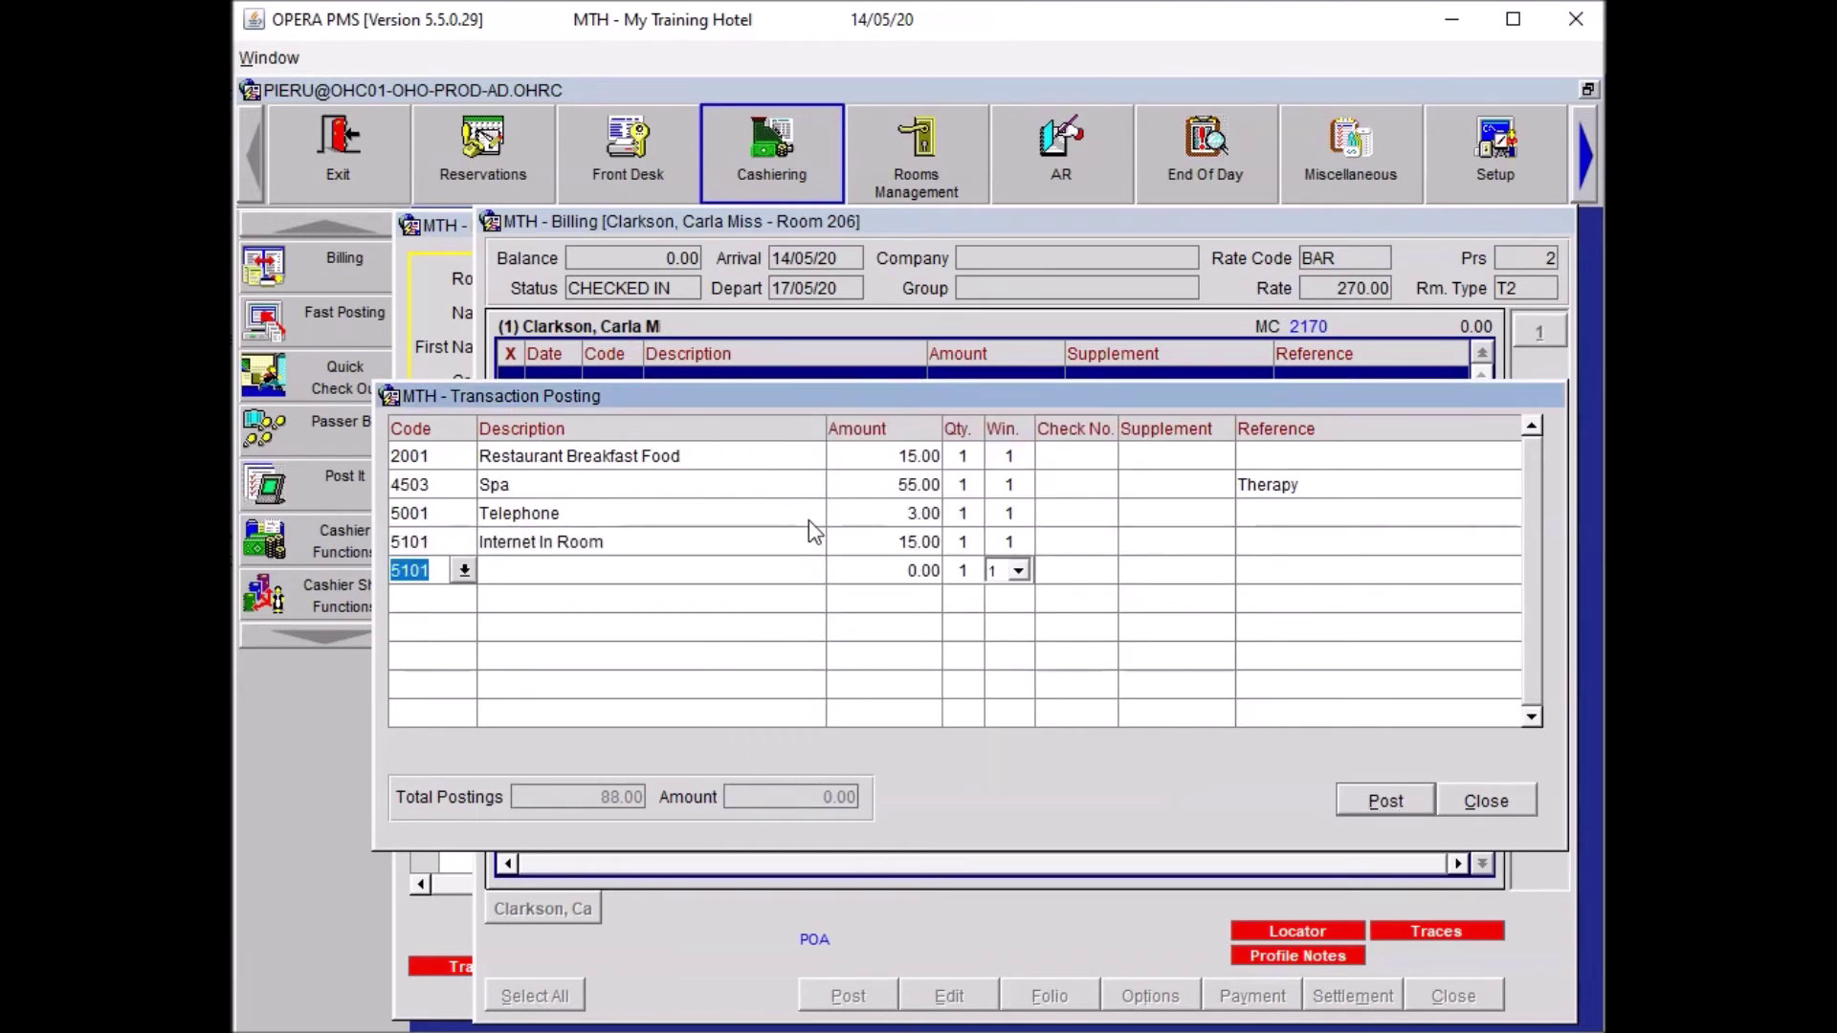
Add Restaurant Dinner Food 45.00 and Dinner Bev 12.00, then enter code MINI.
text(REST)
key(Tab)
key(Down)
key(Down)
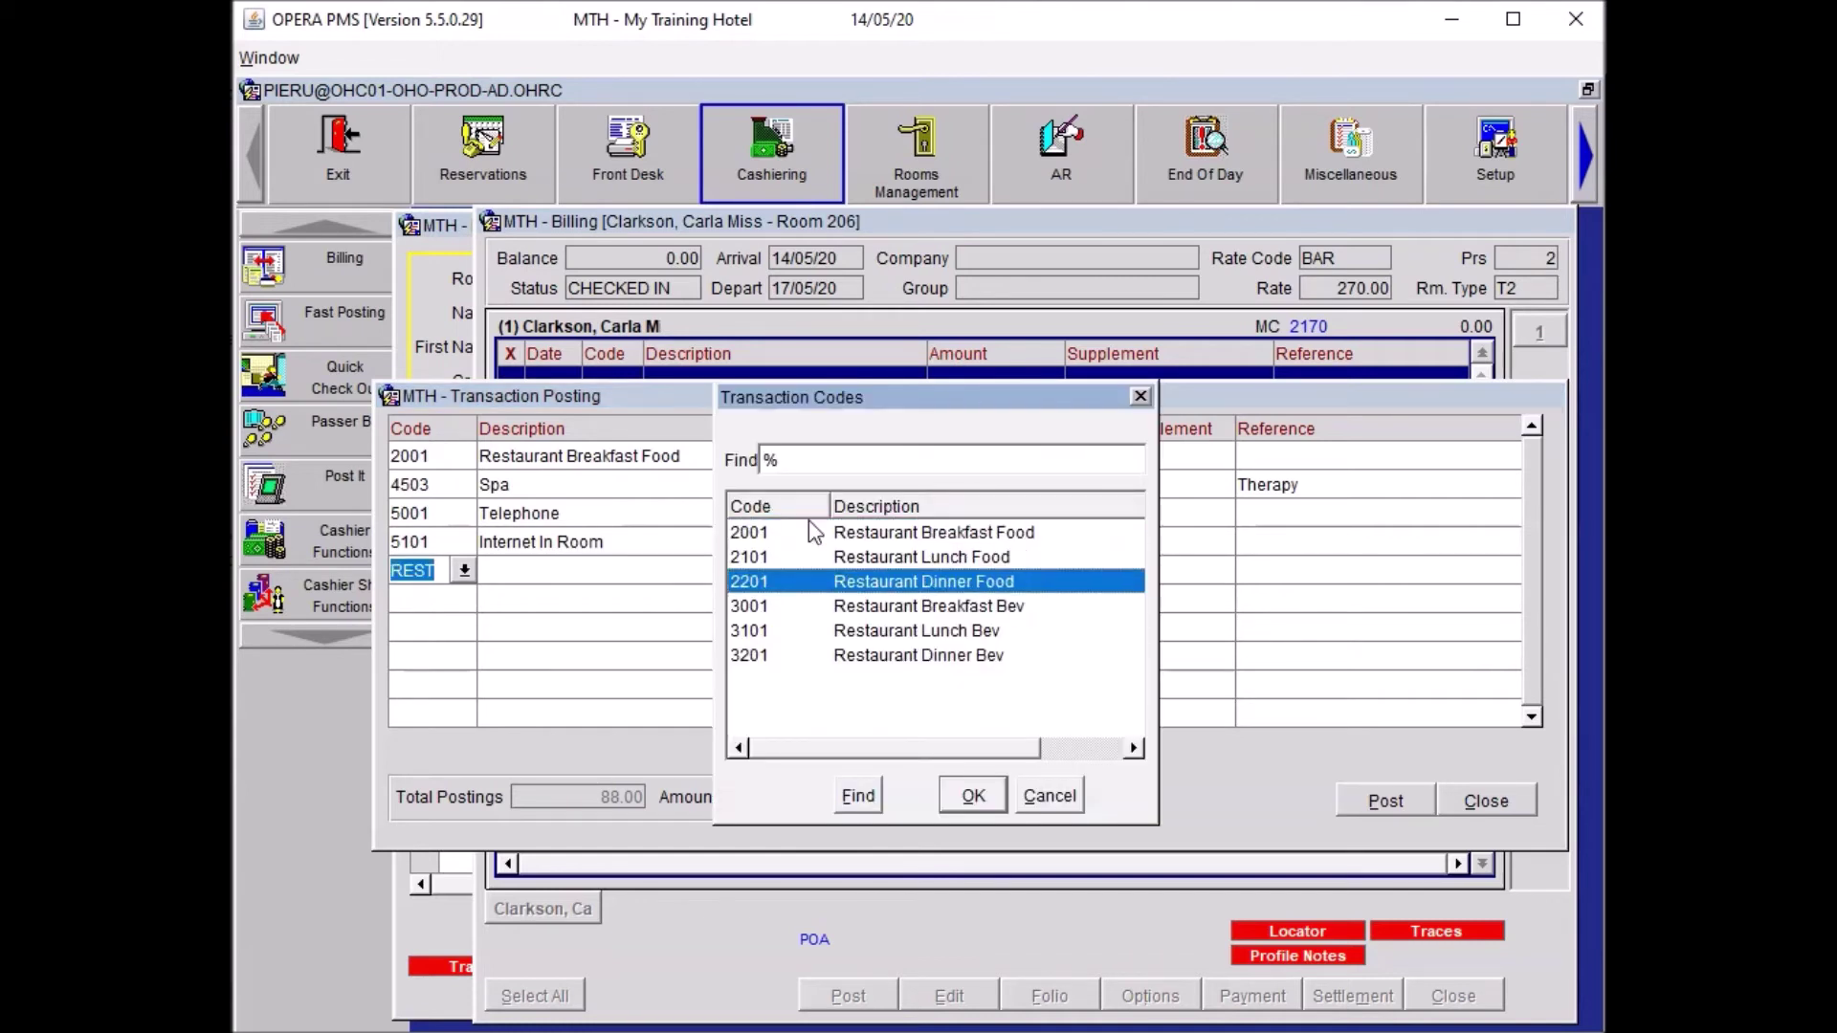
key(Return)
text(45)
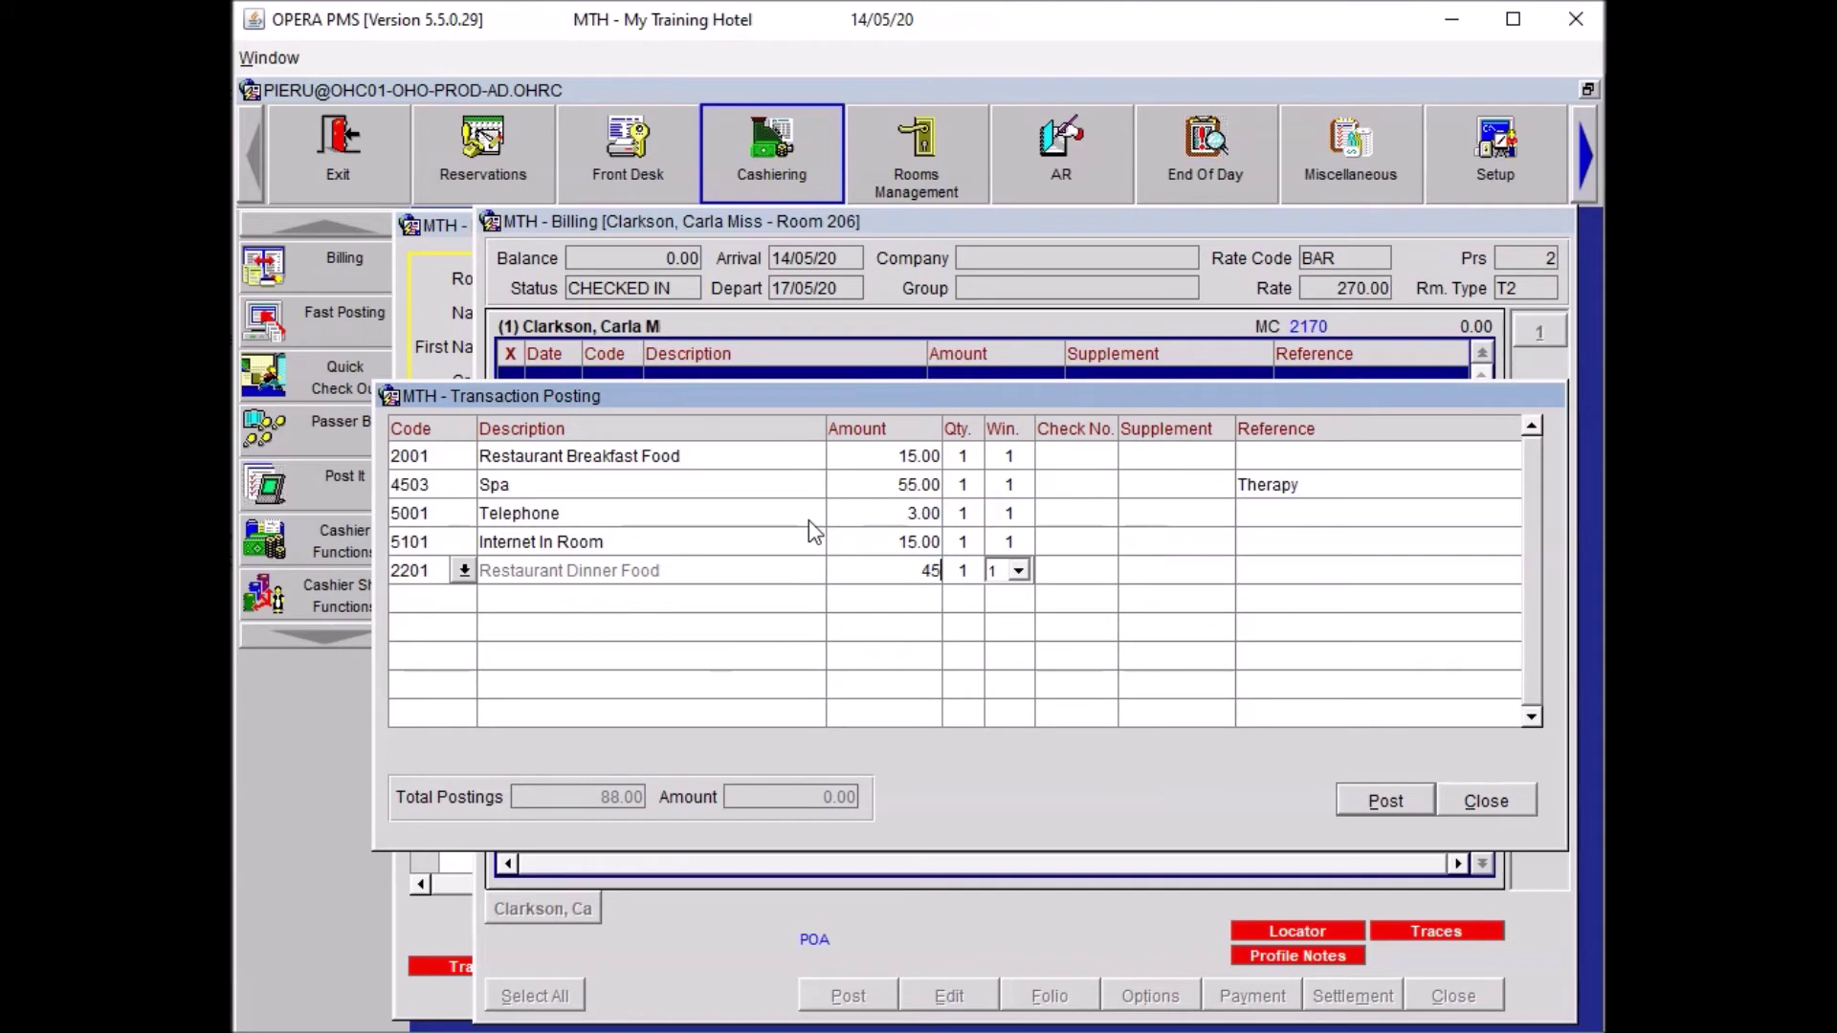
key(Return)
text(REST)
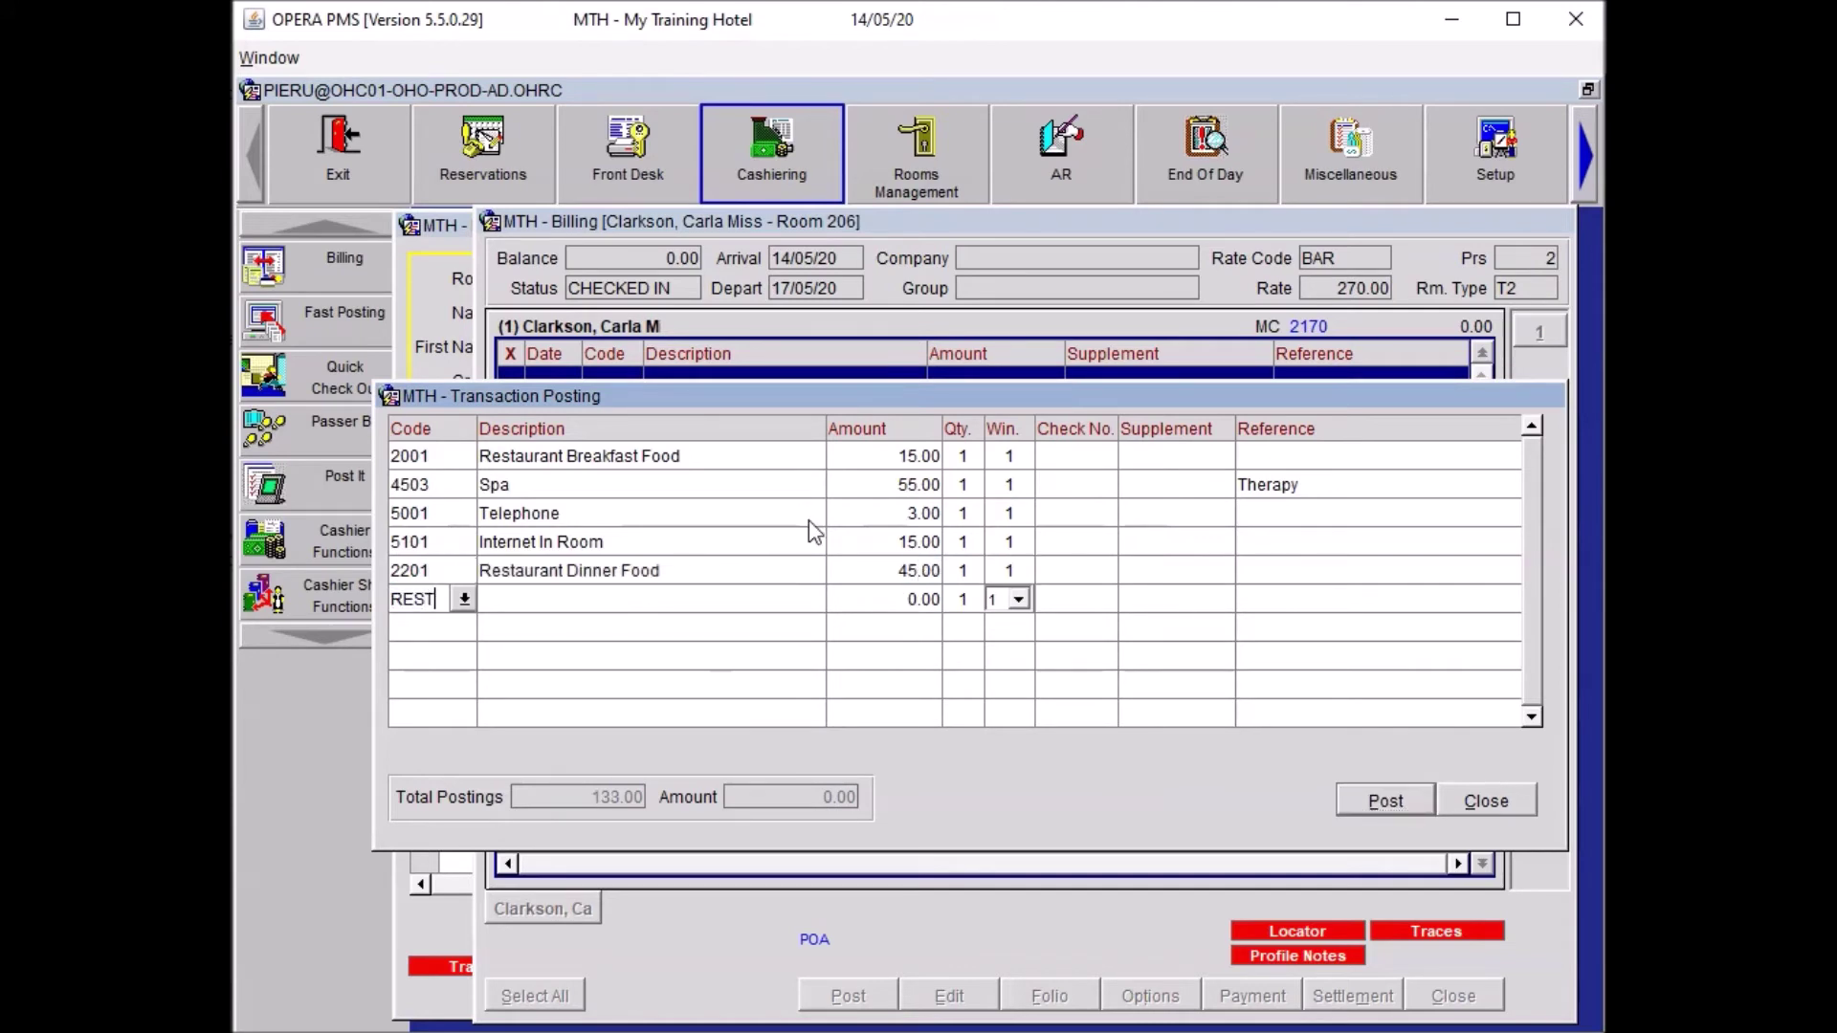
key(Tab)
key(Down)
key(Down)
key(Down)
key(Down)
key(Down)
key(Return)
text(12)
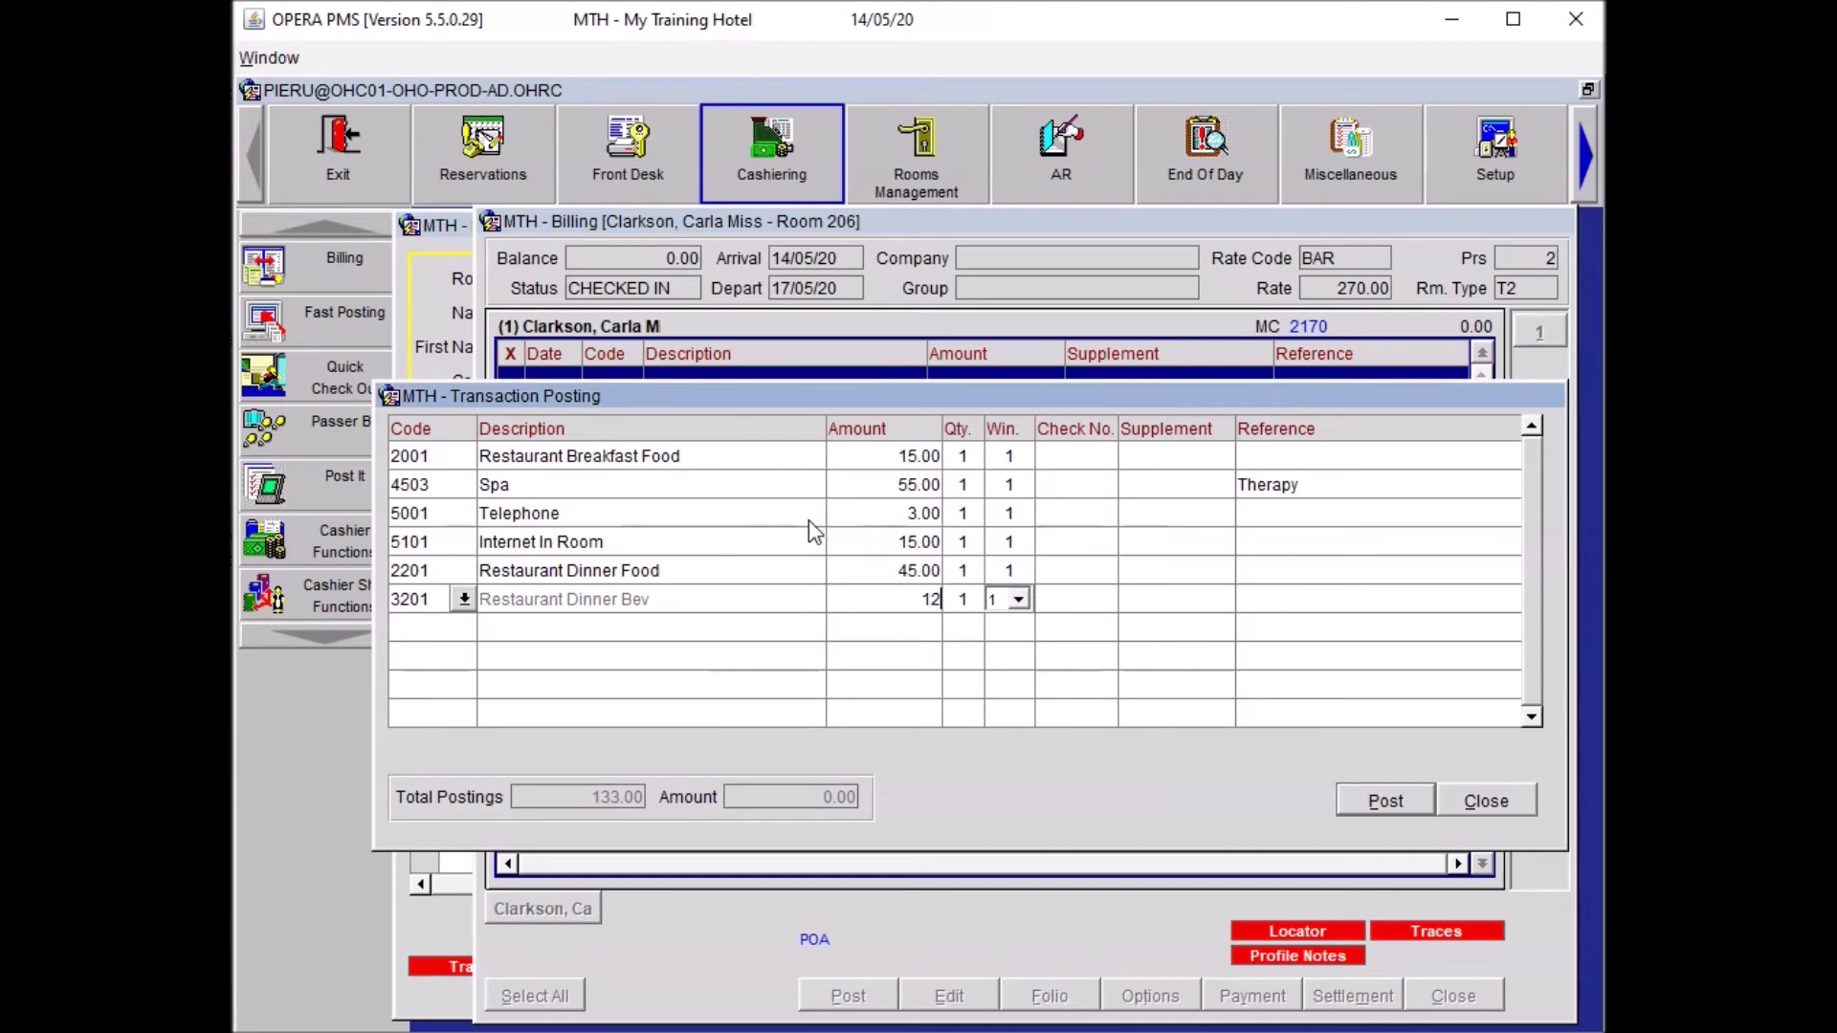
key(Return)
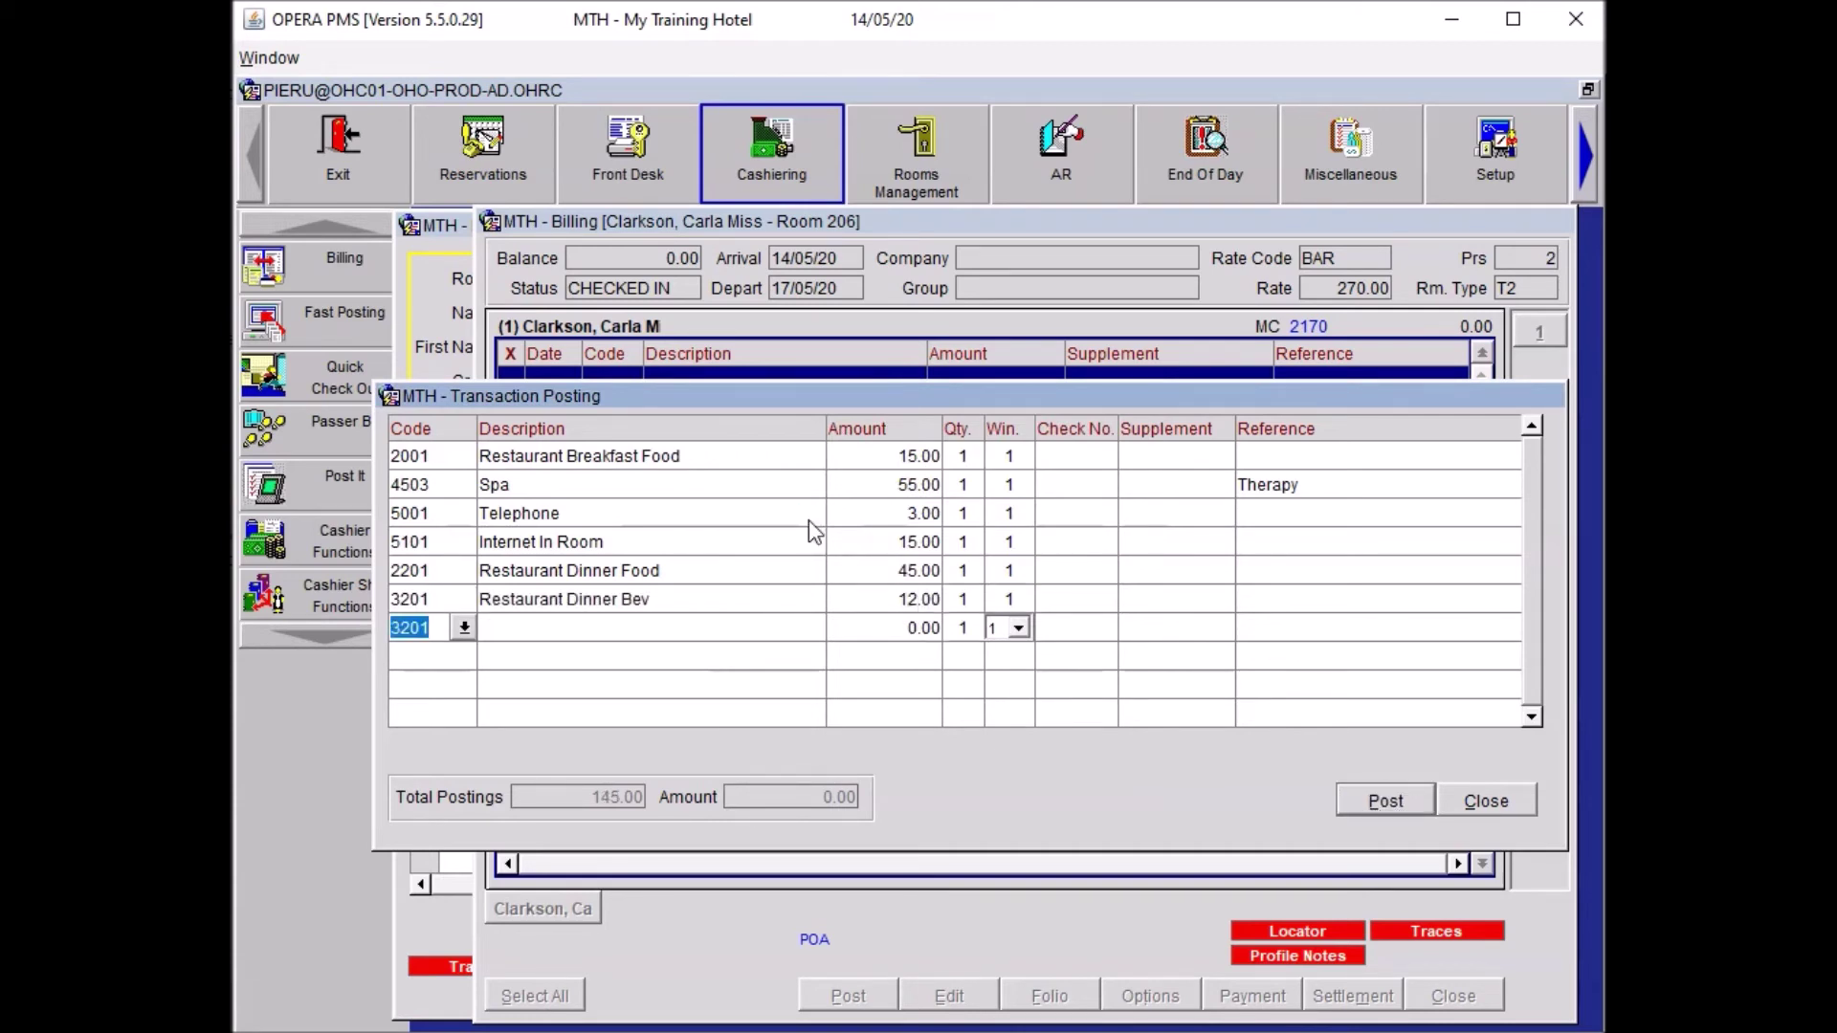
text(MINI)
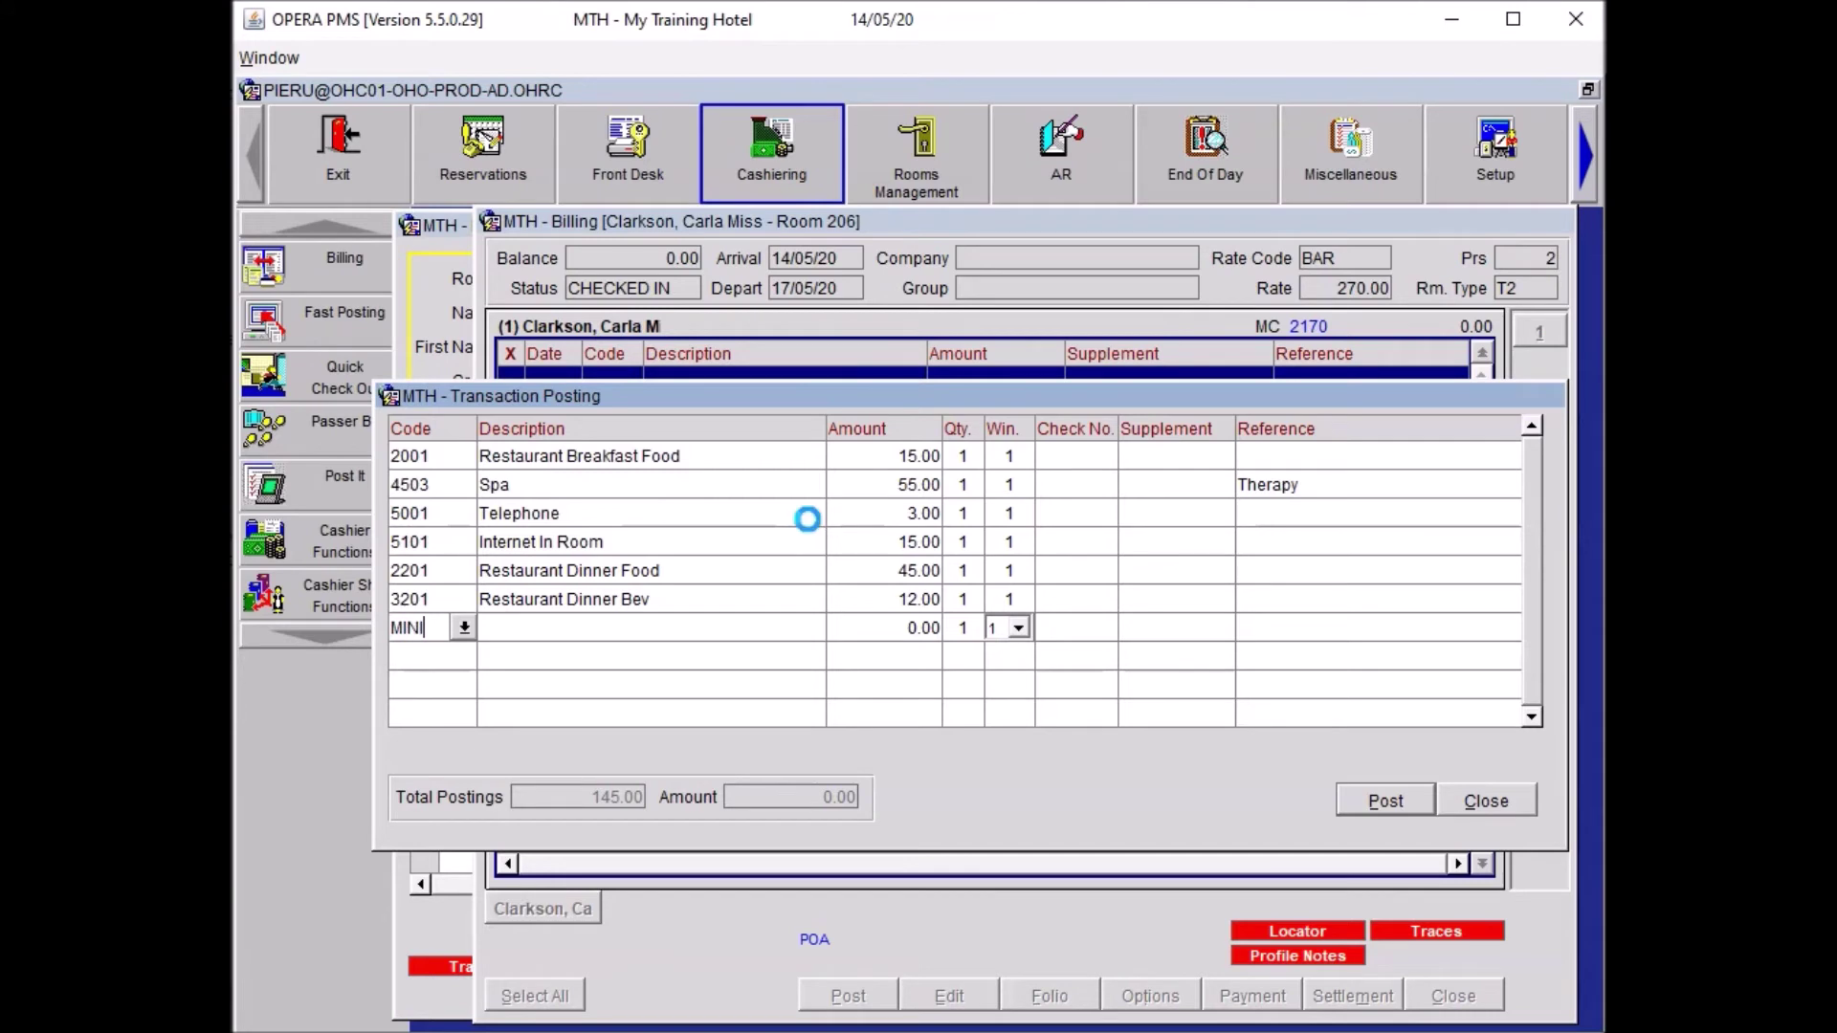
key(Return)
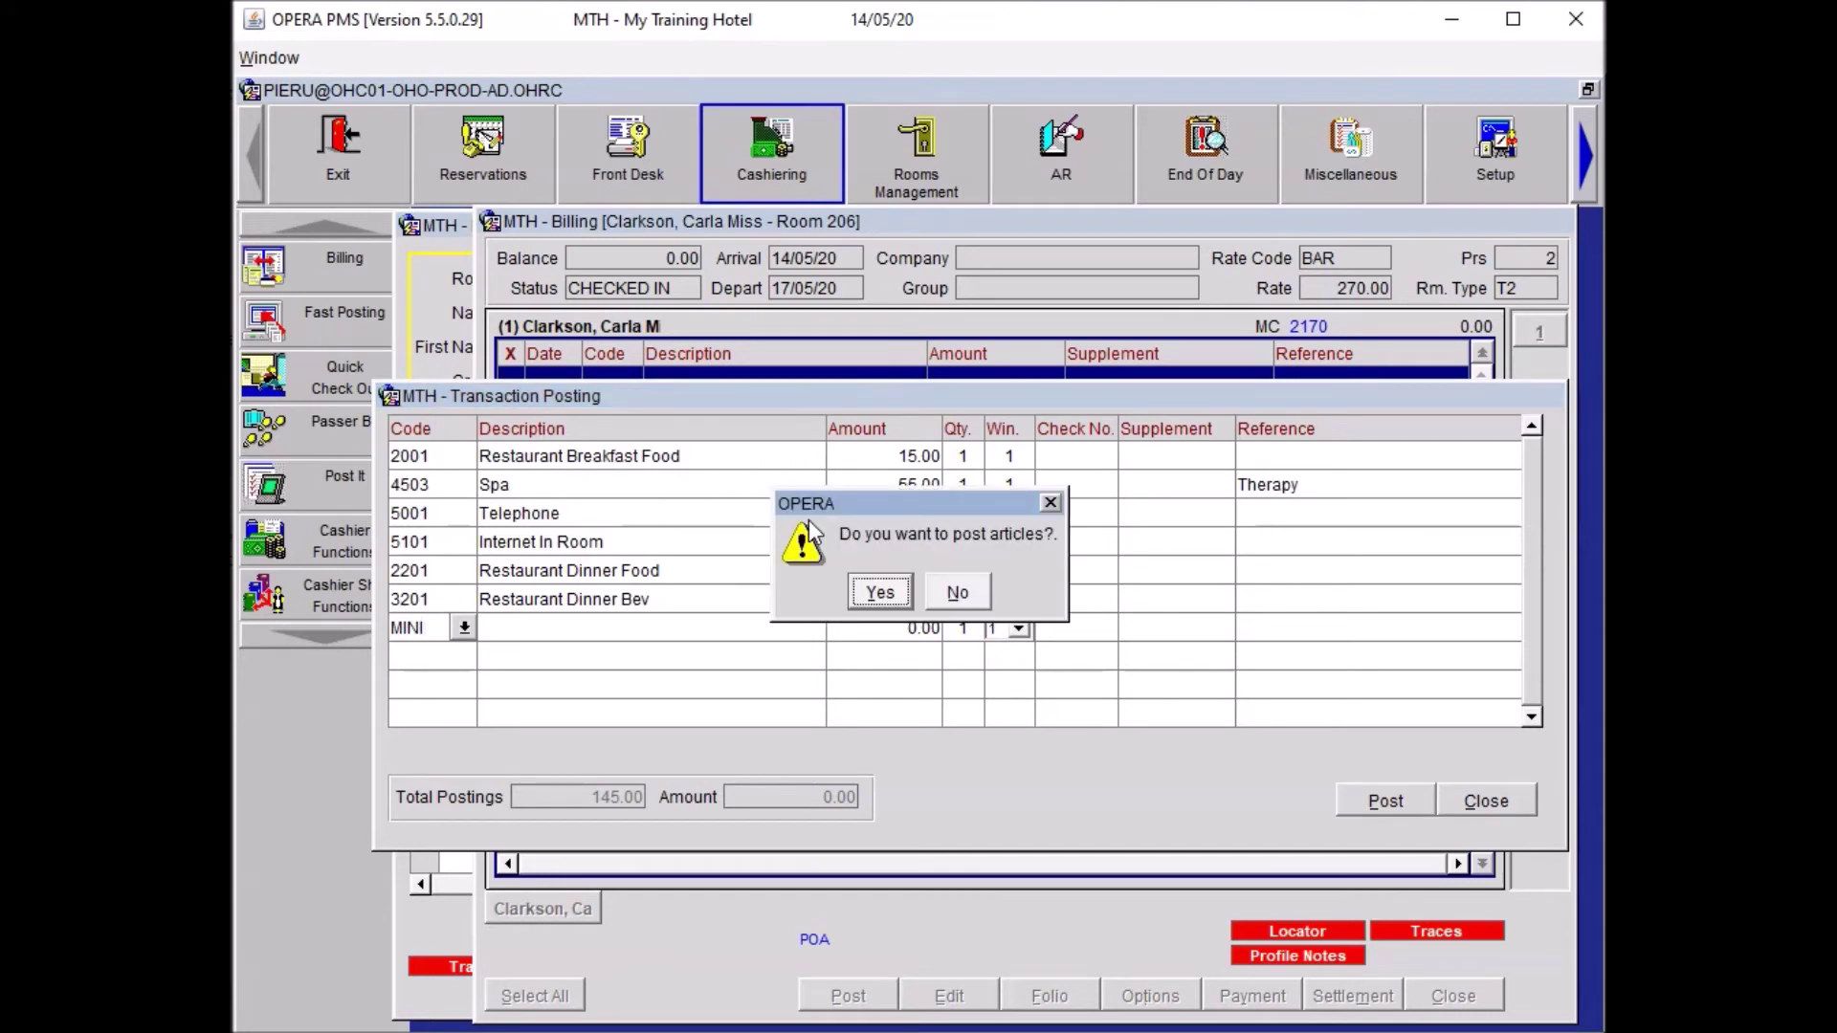
Add a Minibar 2.00 charge for Still Water.
click(877, 592)
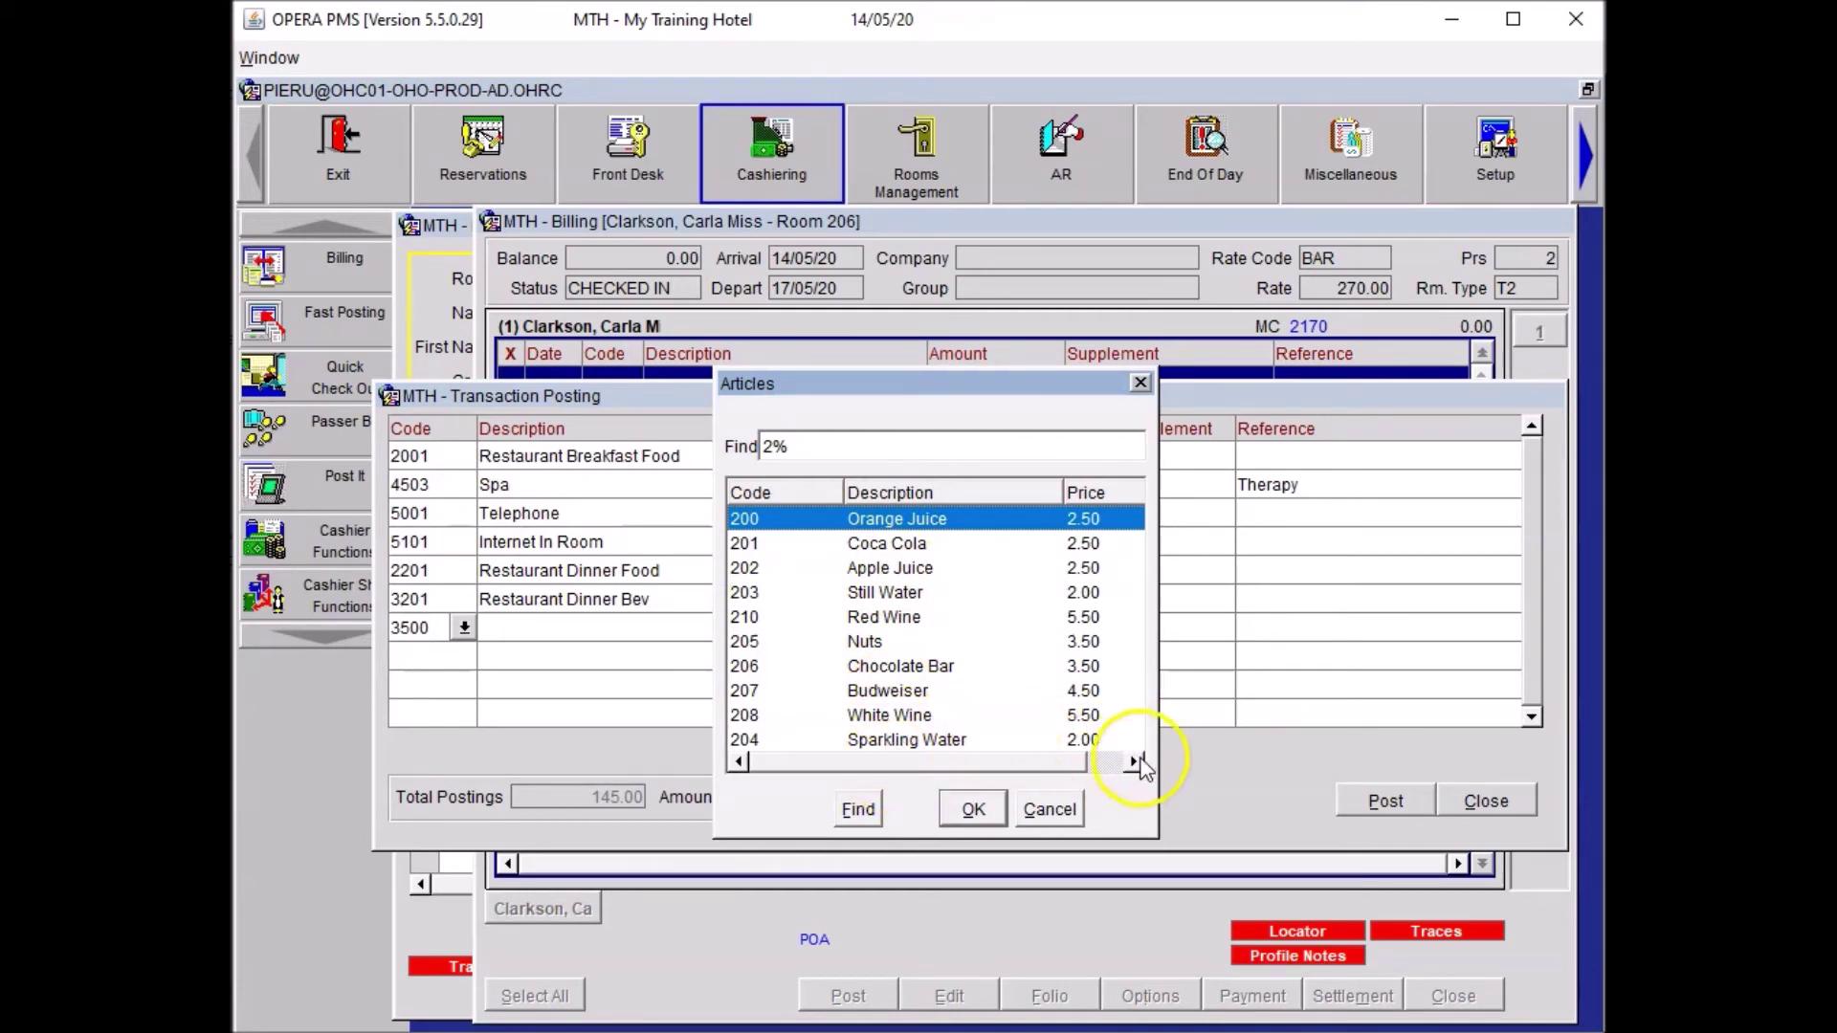
click(900, 595)
click(973, 810)
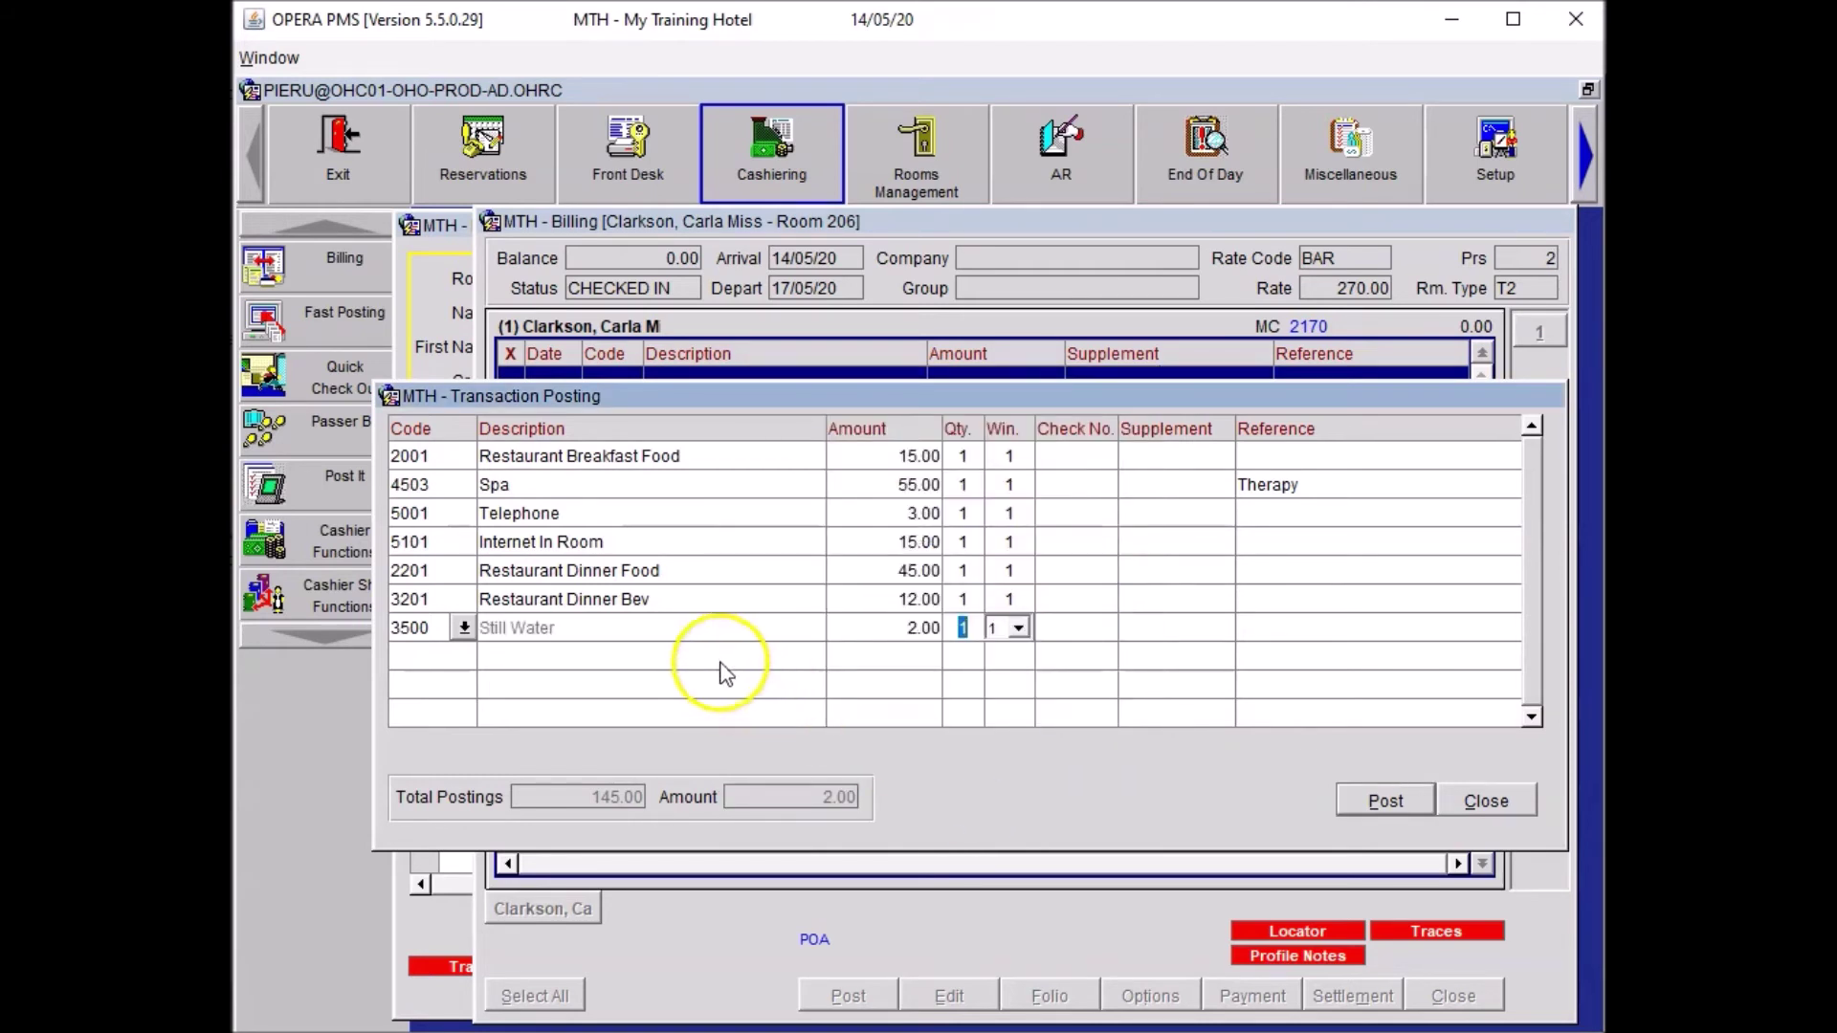
click(738, 678)
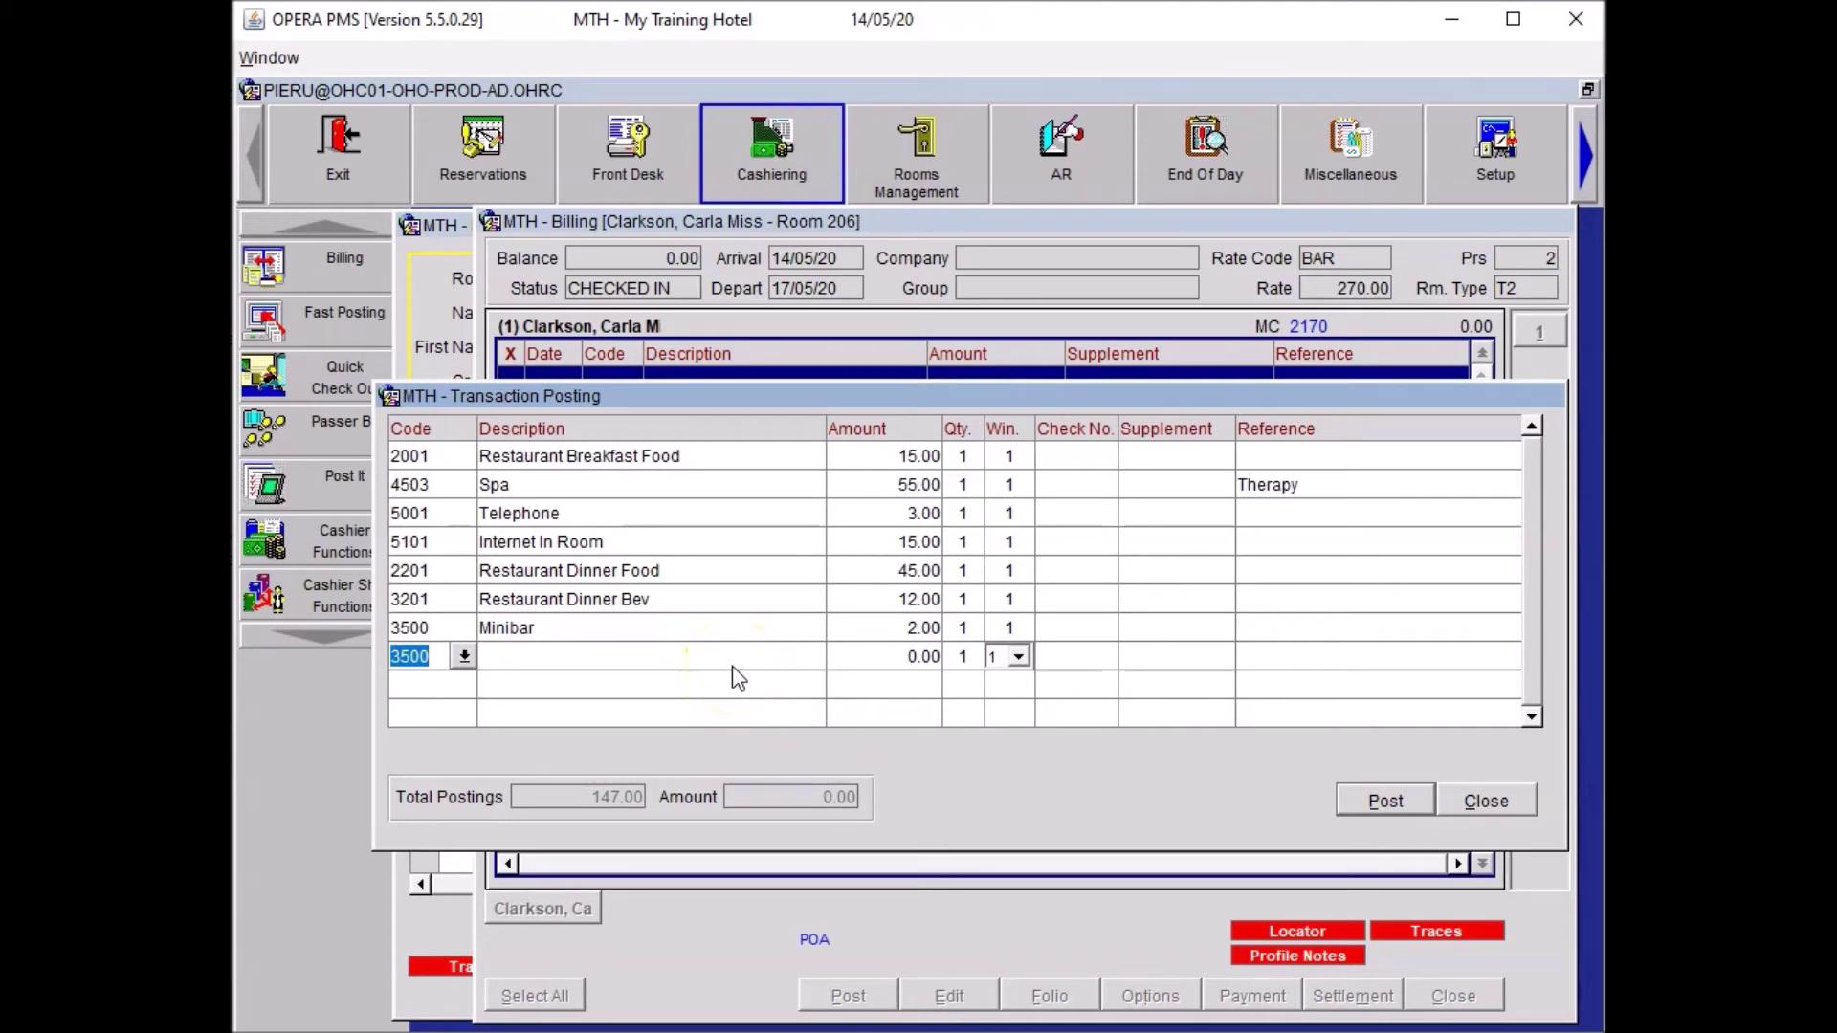
Add a Newspapers 1.80 charge for Racing Post.
text(NEWS)
key(Tab)
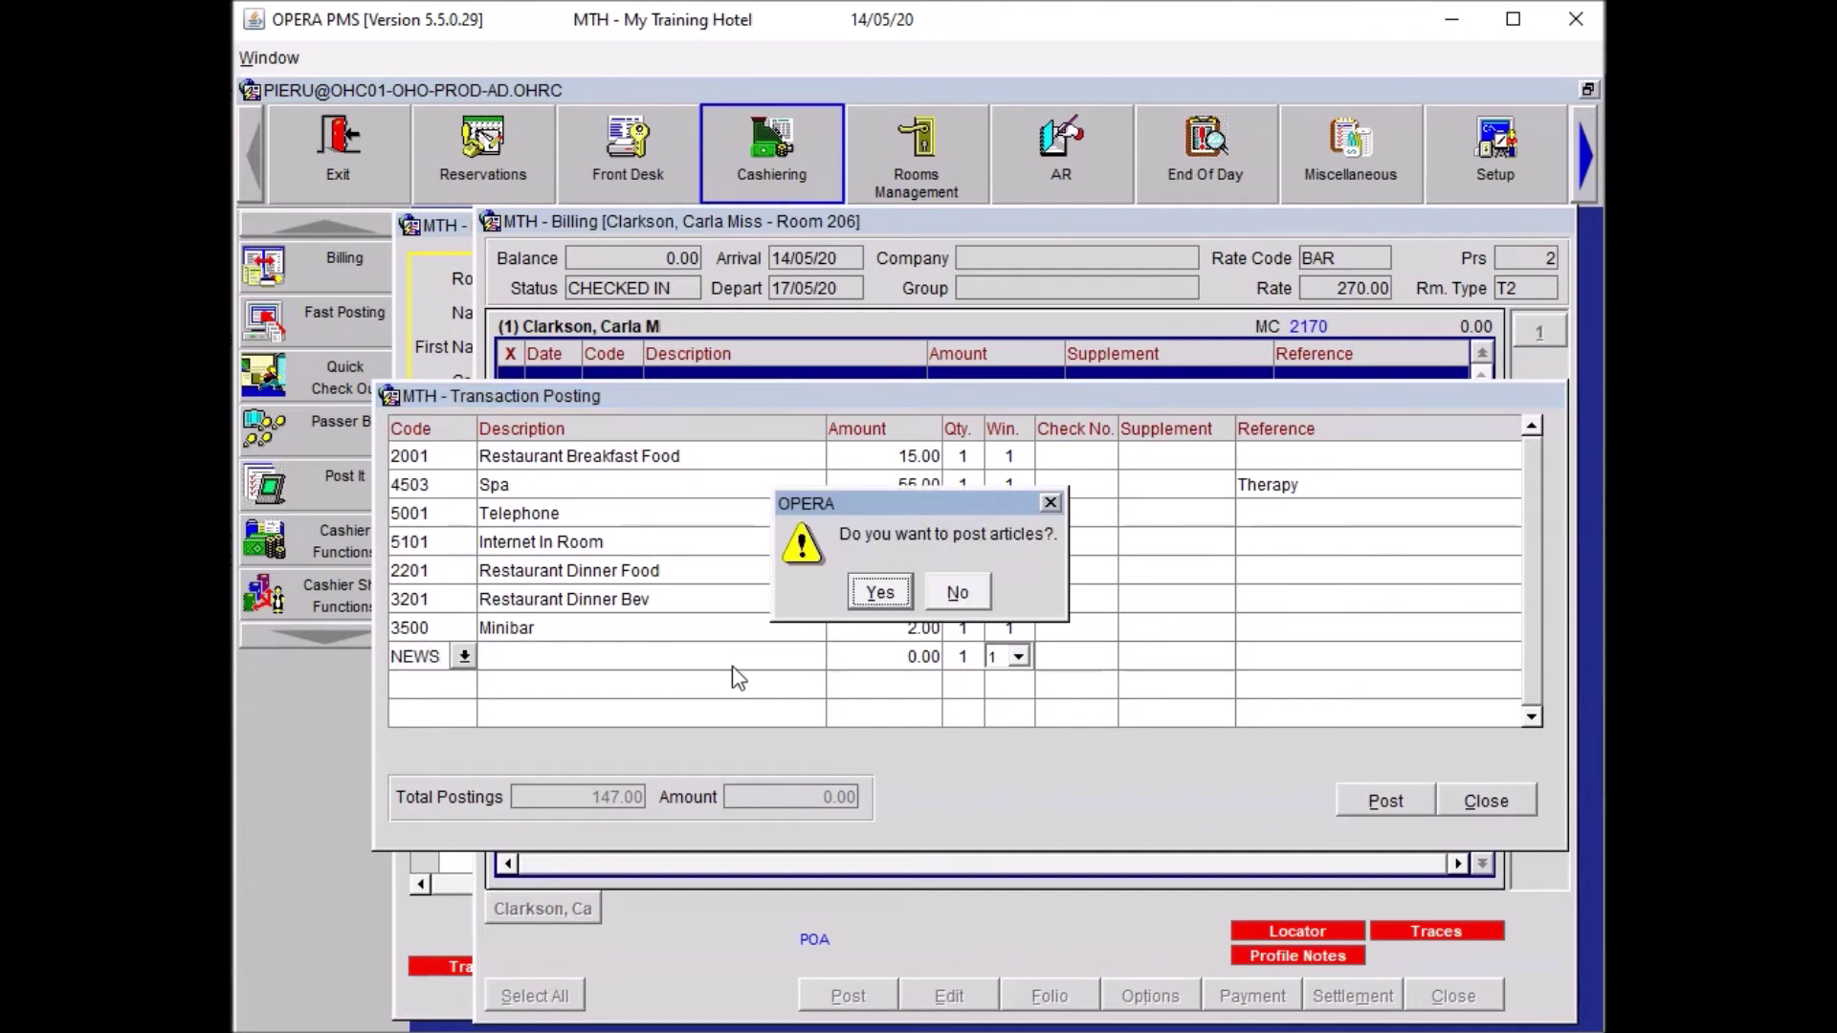
click(879, 593)
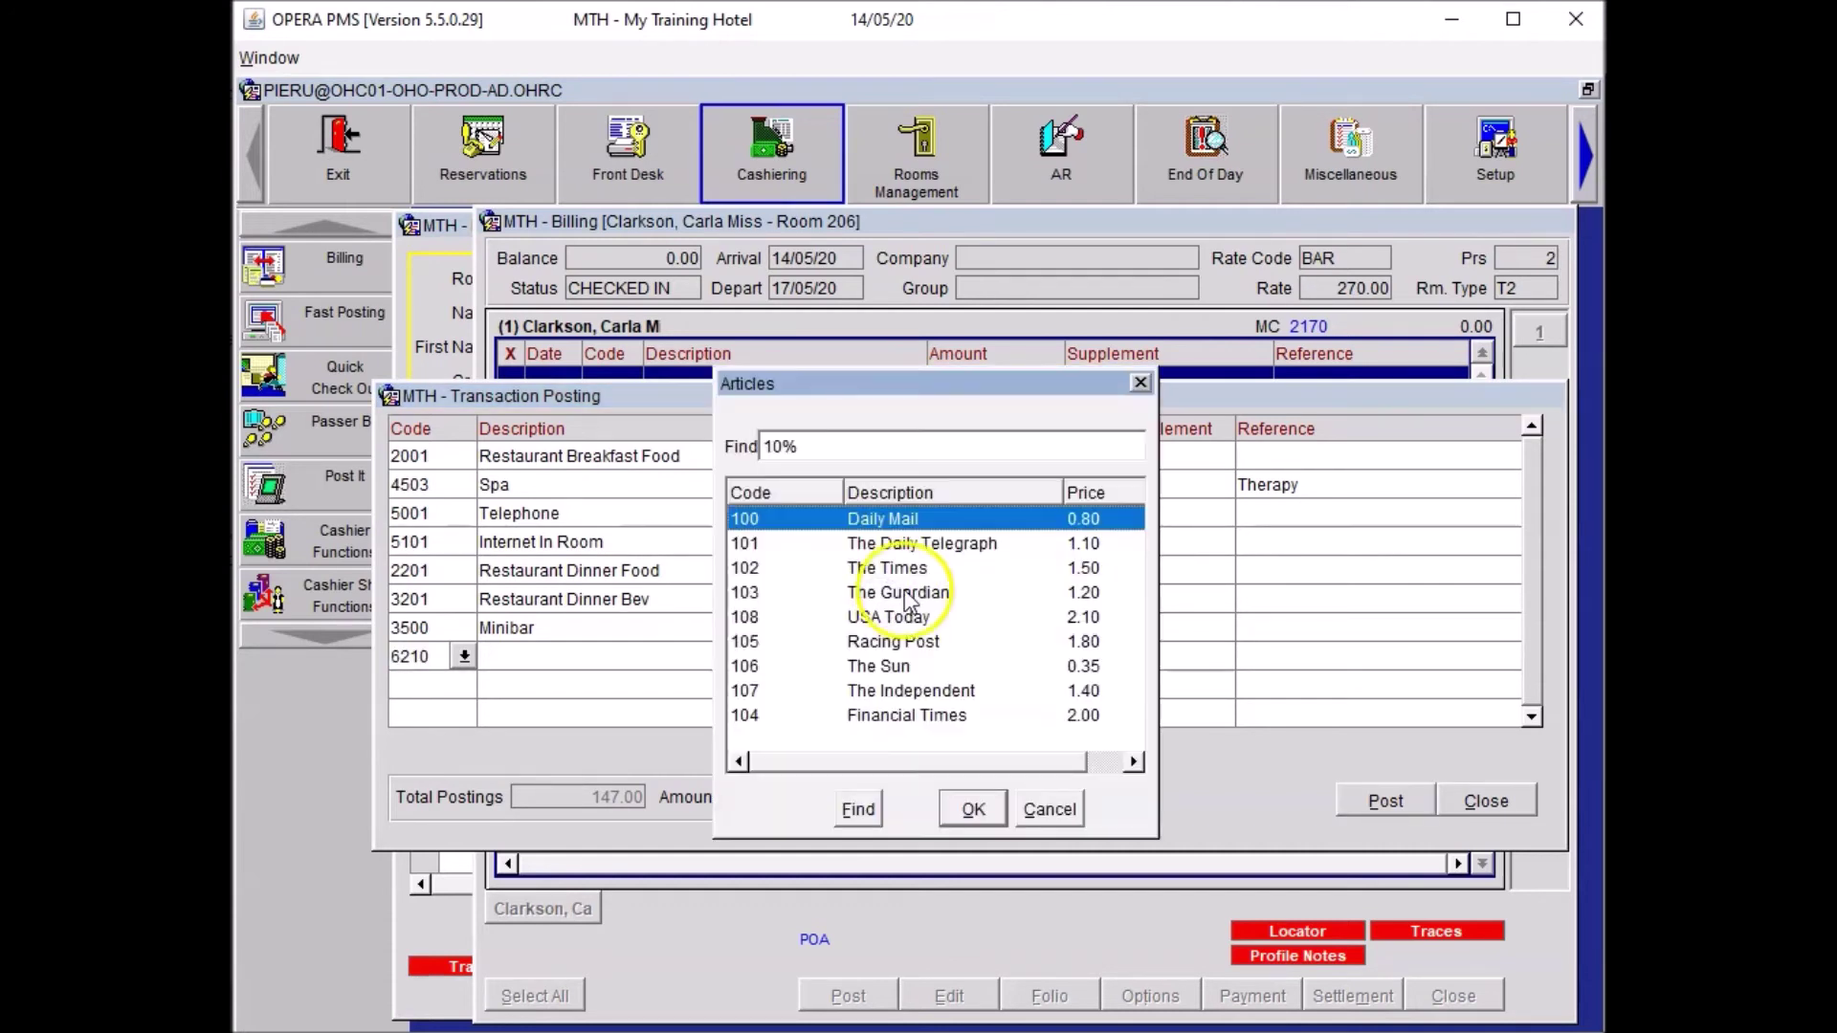
click(943, 654)
click(981, 809)
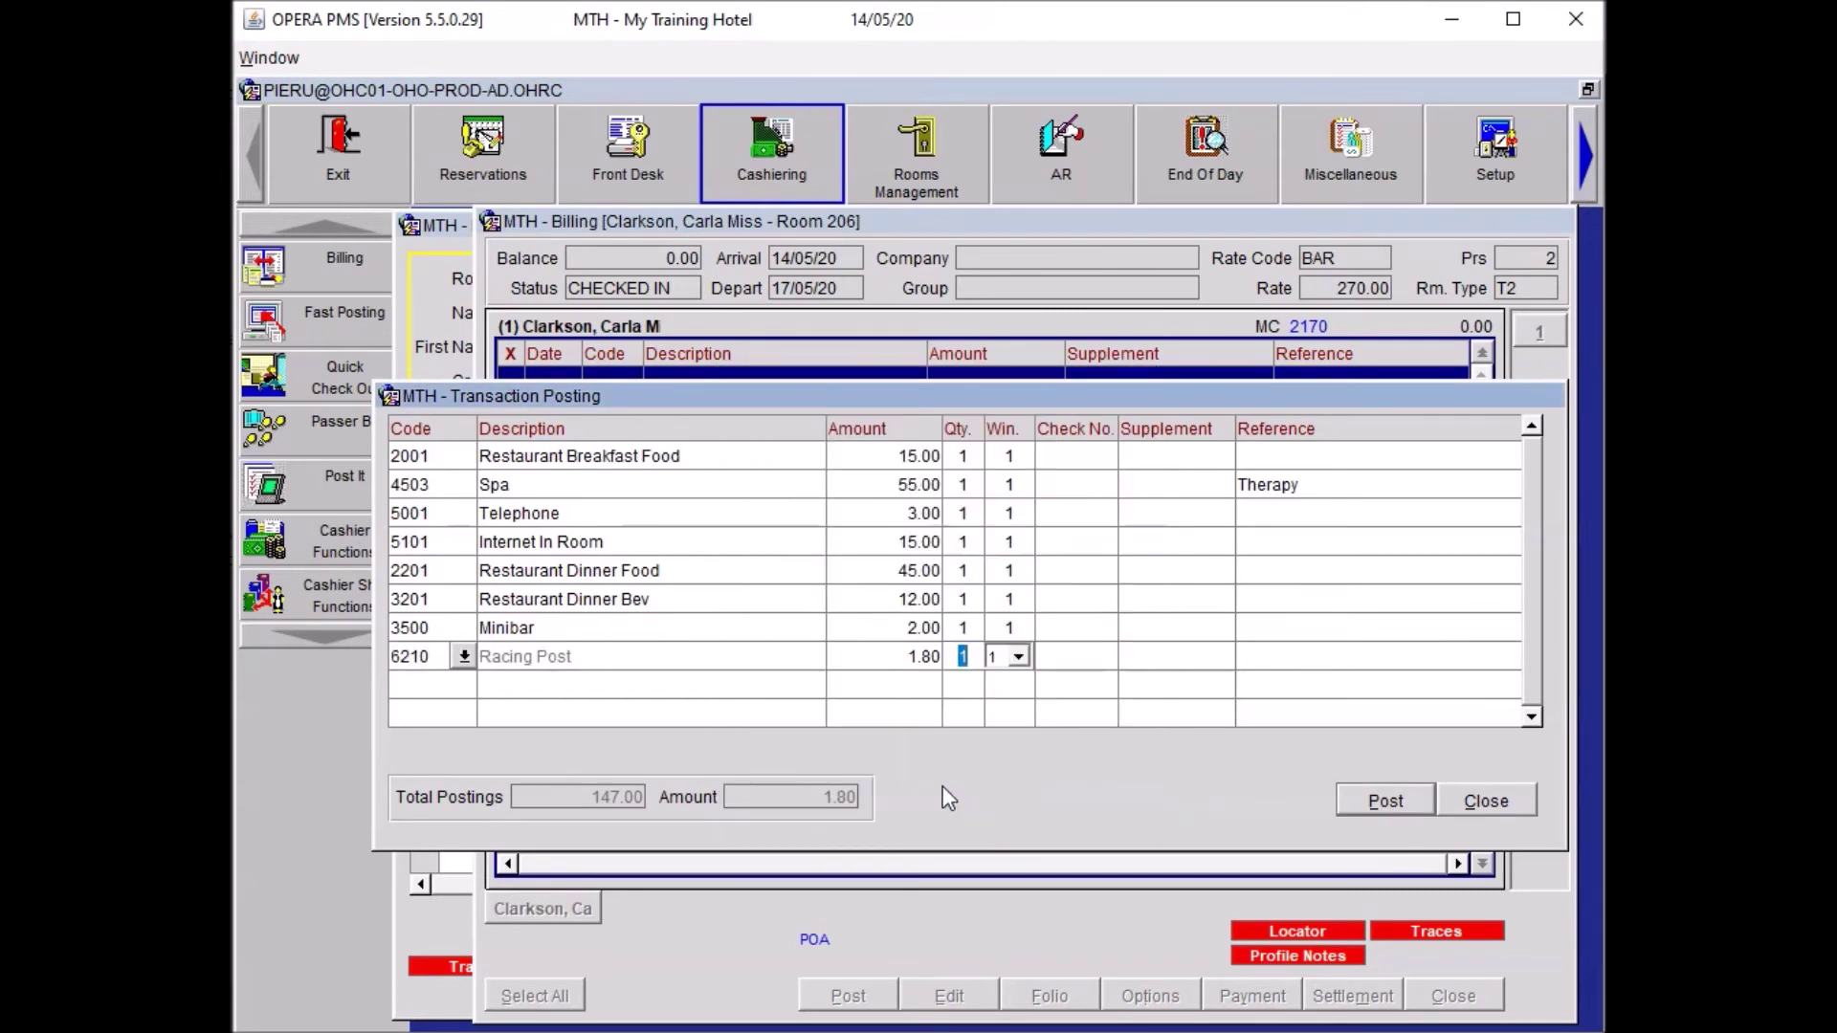
key(Return)
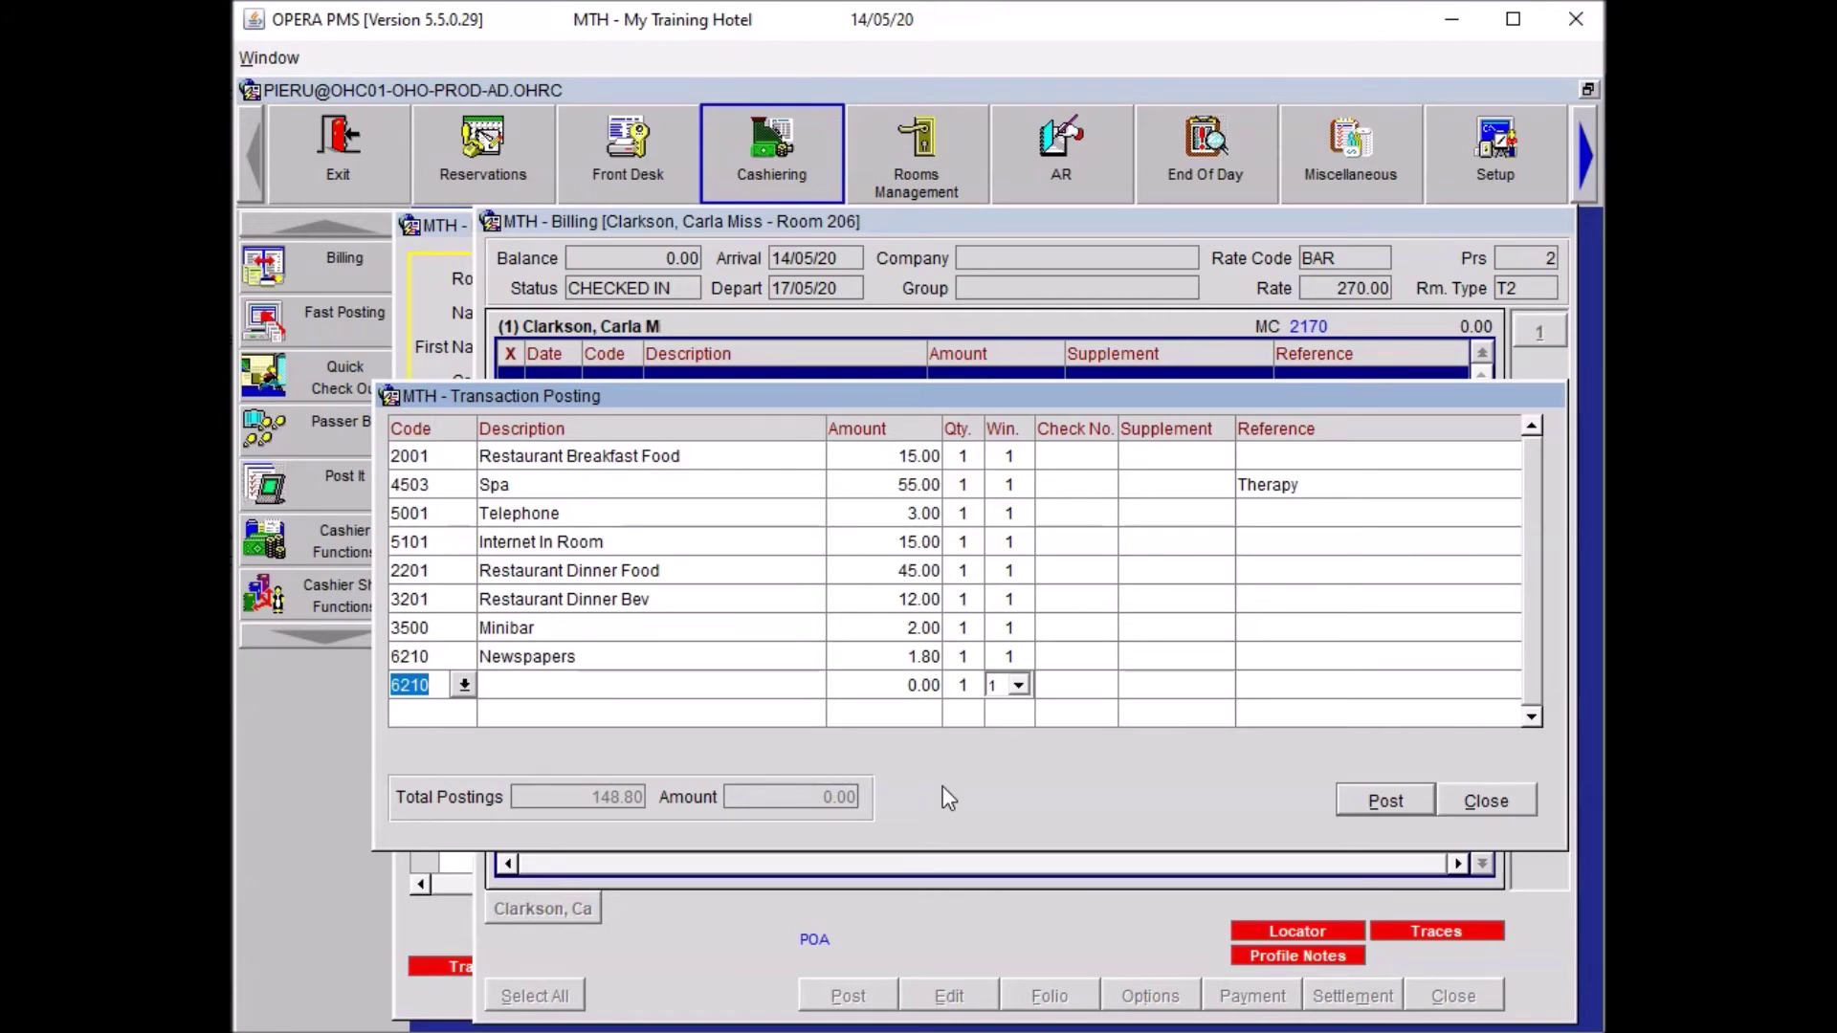
Add Miscellaneous 6201 for 380.00 referenced 'Guest purchased painting from Picasso'.
text(6201)
key(Tab)
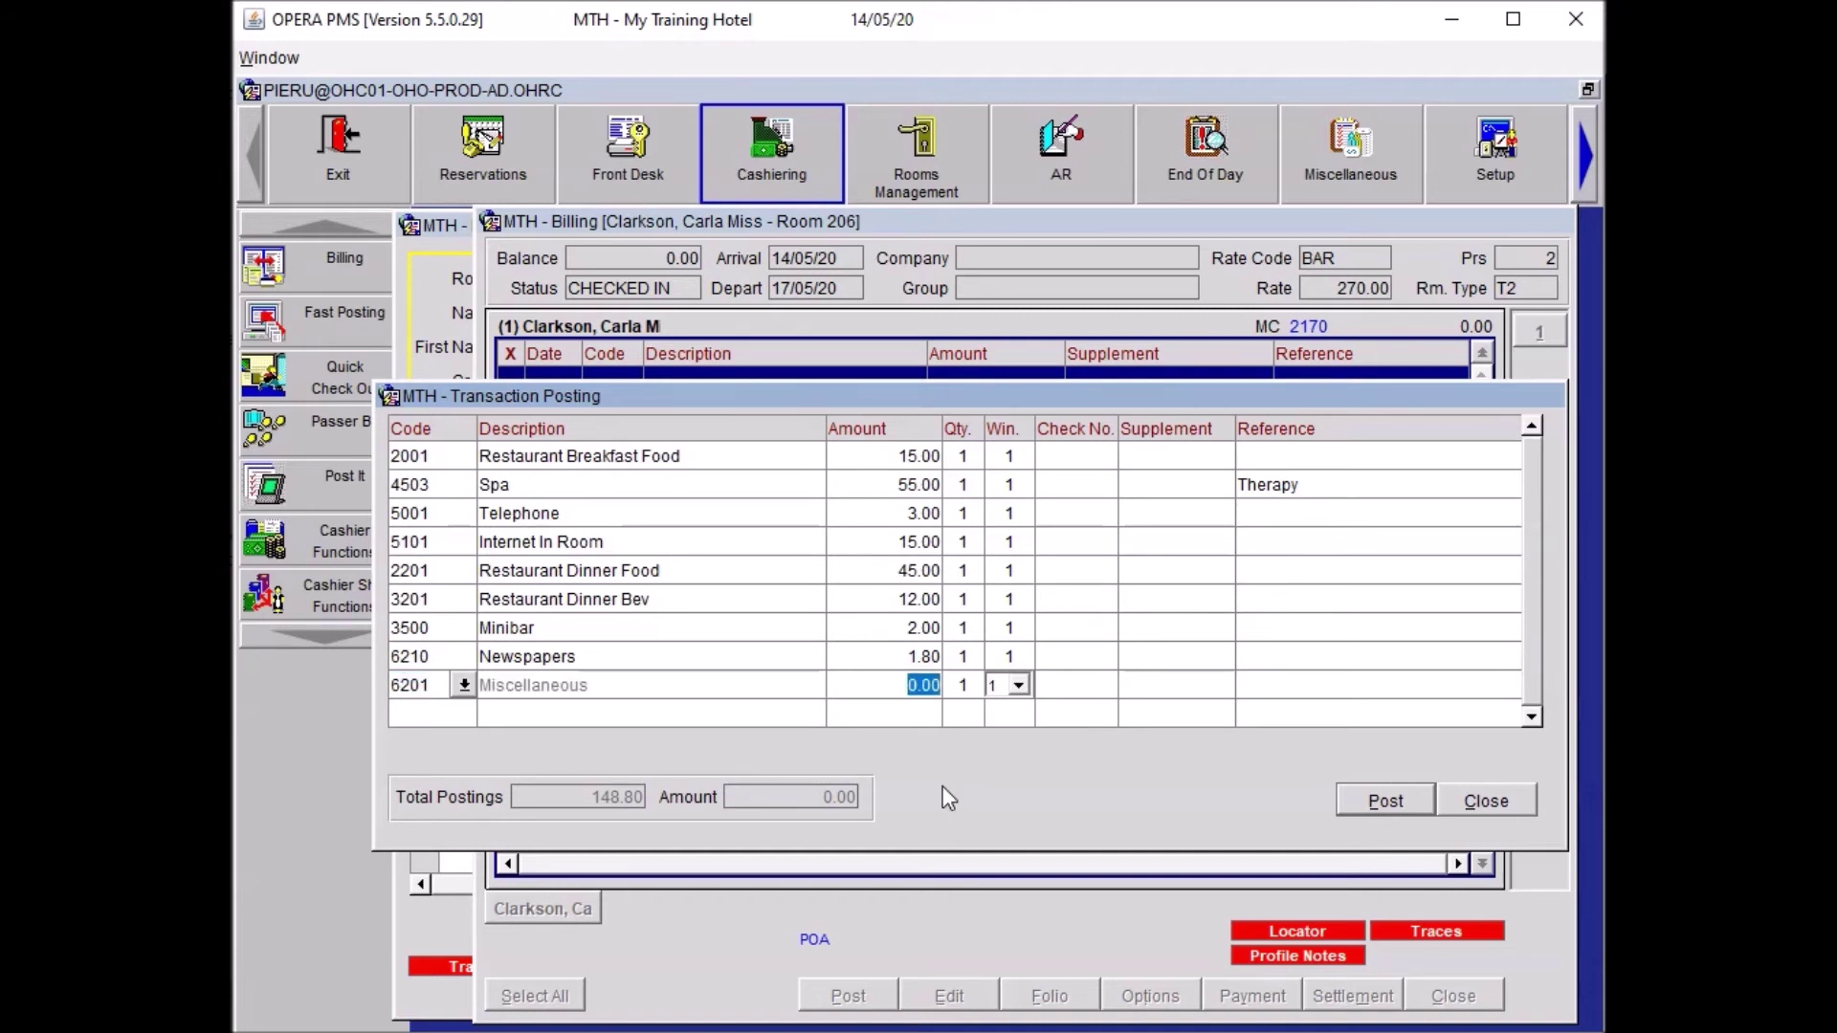
text(380)
key(Tab)
key(Tab)
key(Tab)
key(Tab)
text(Guest purchas)
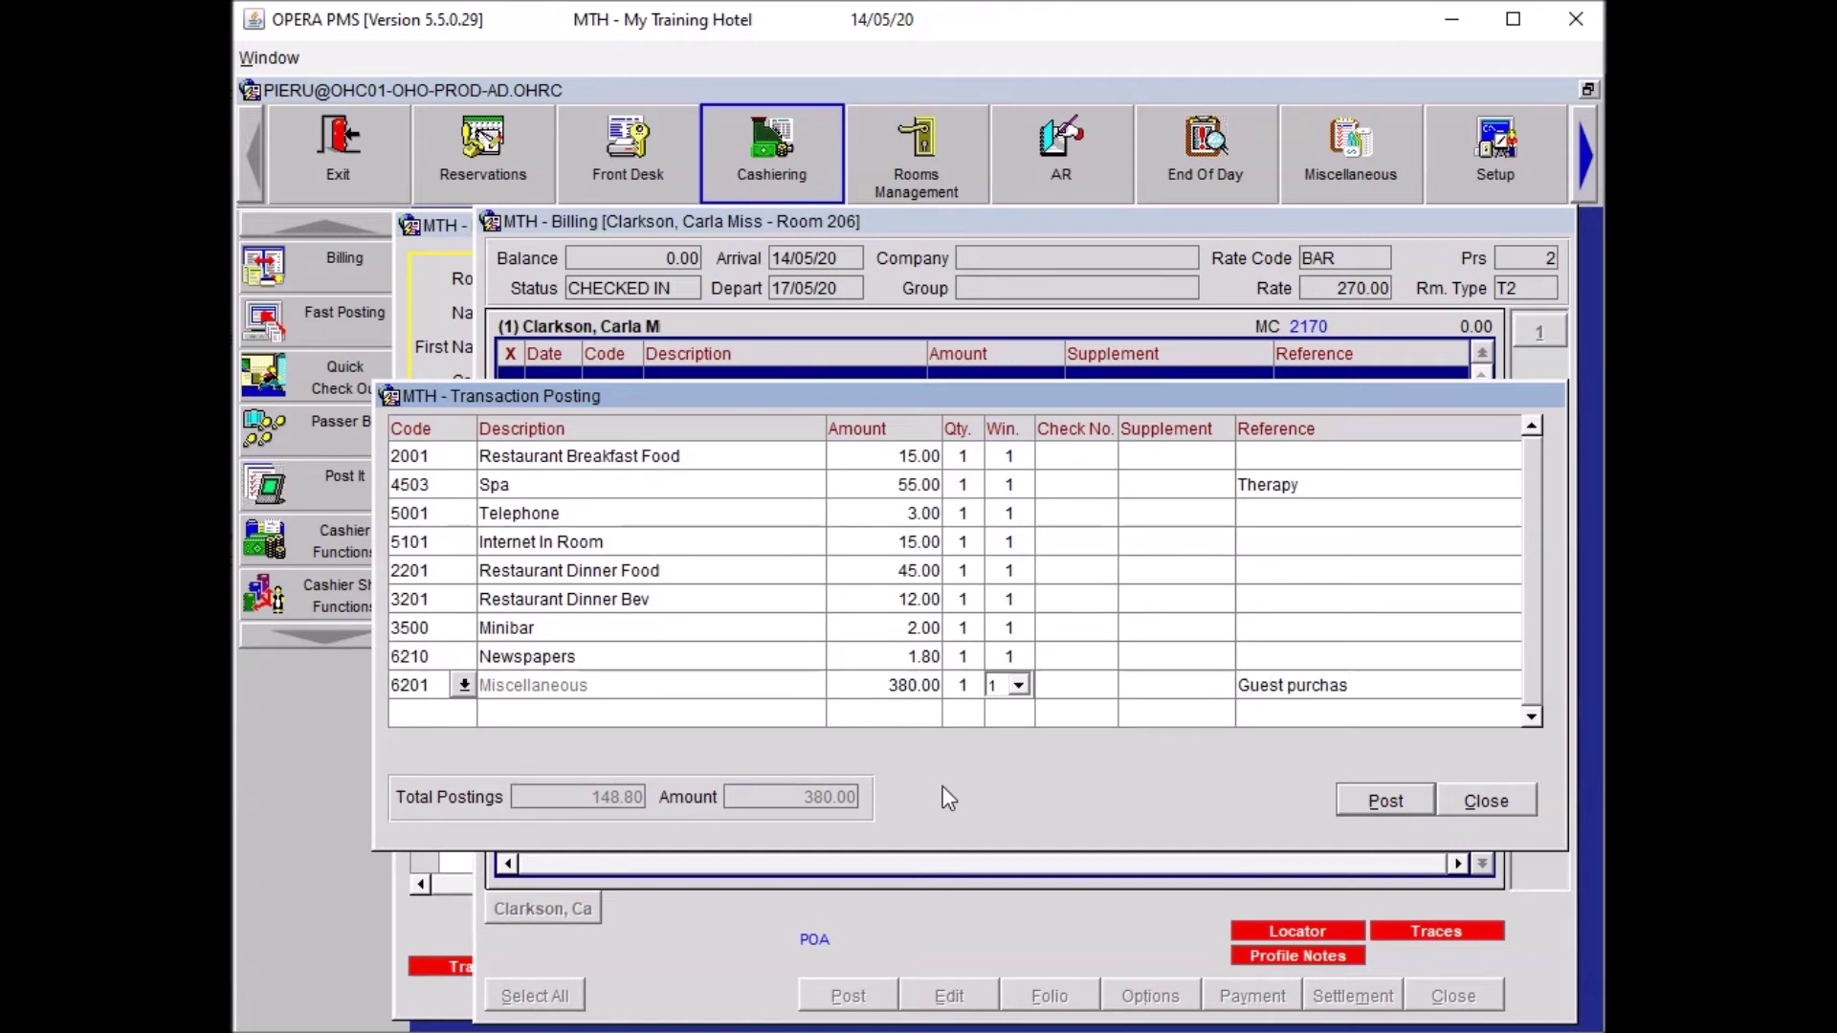
text(ed painting from Picasso)
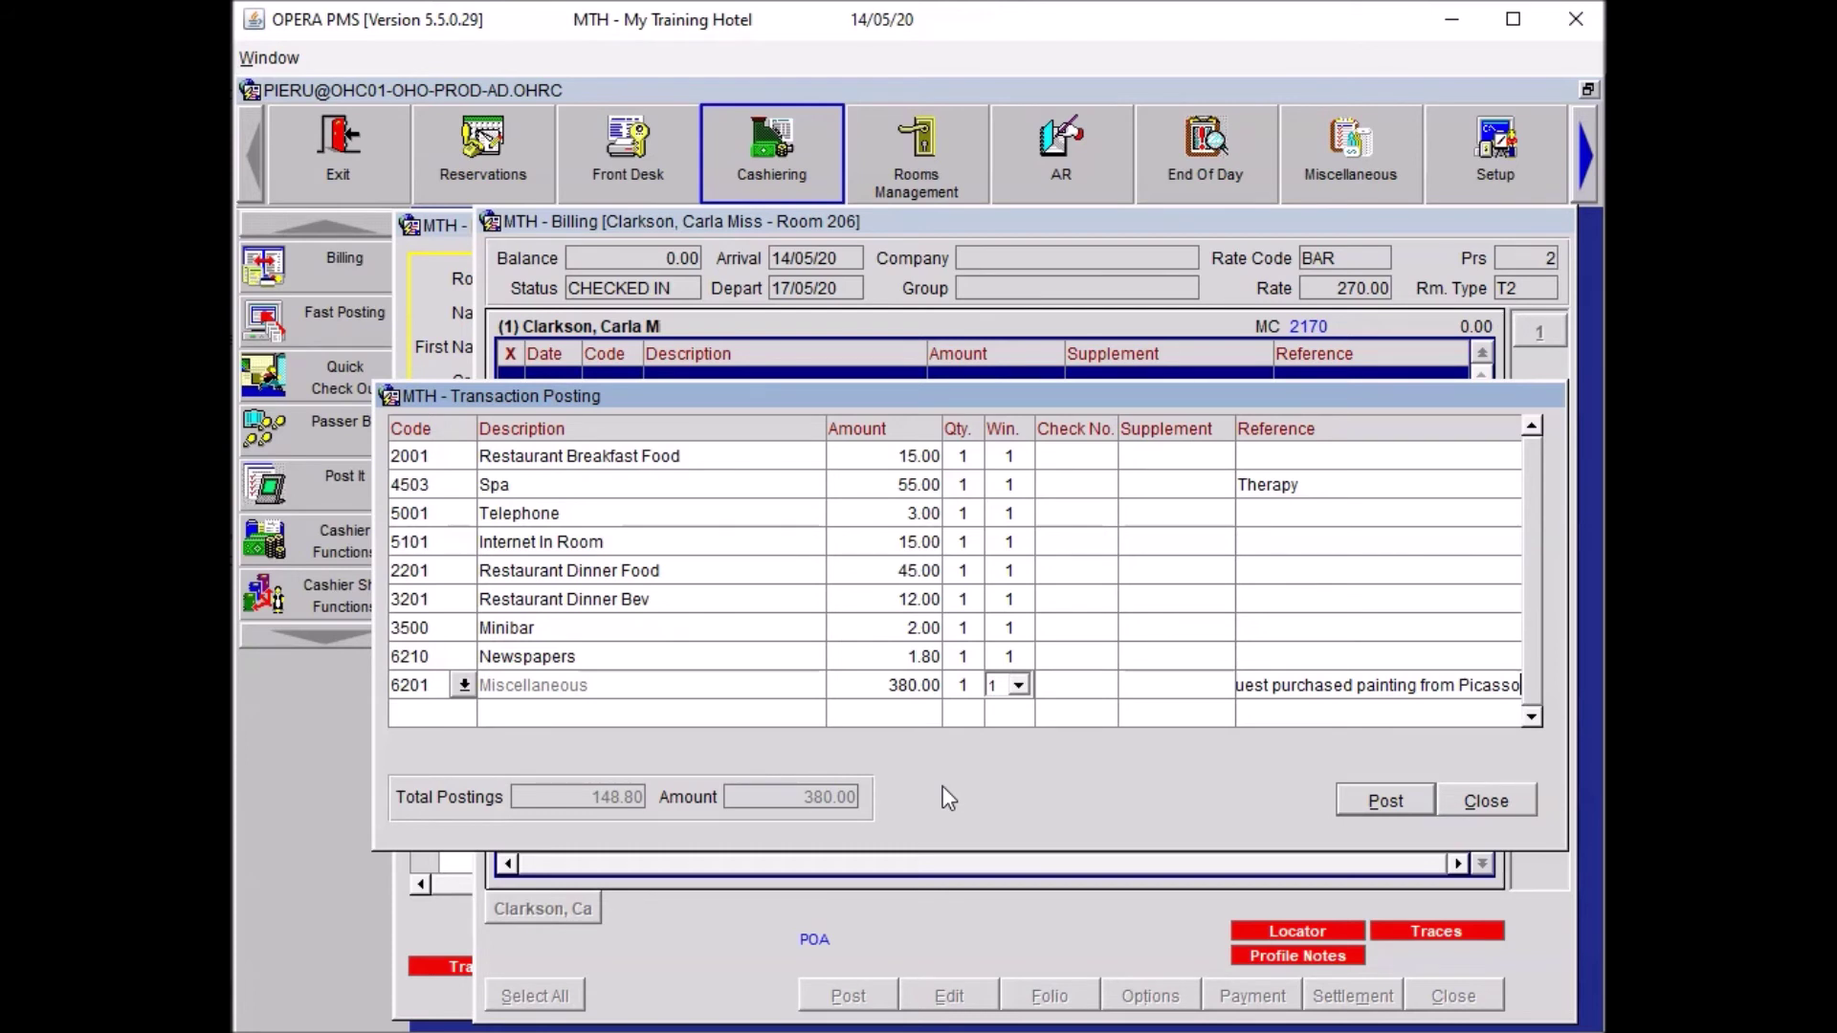
key(Tab)
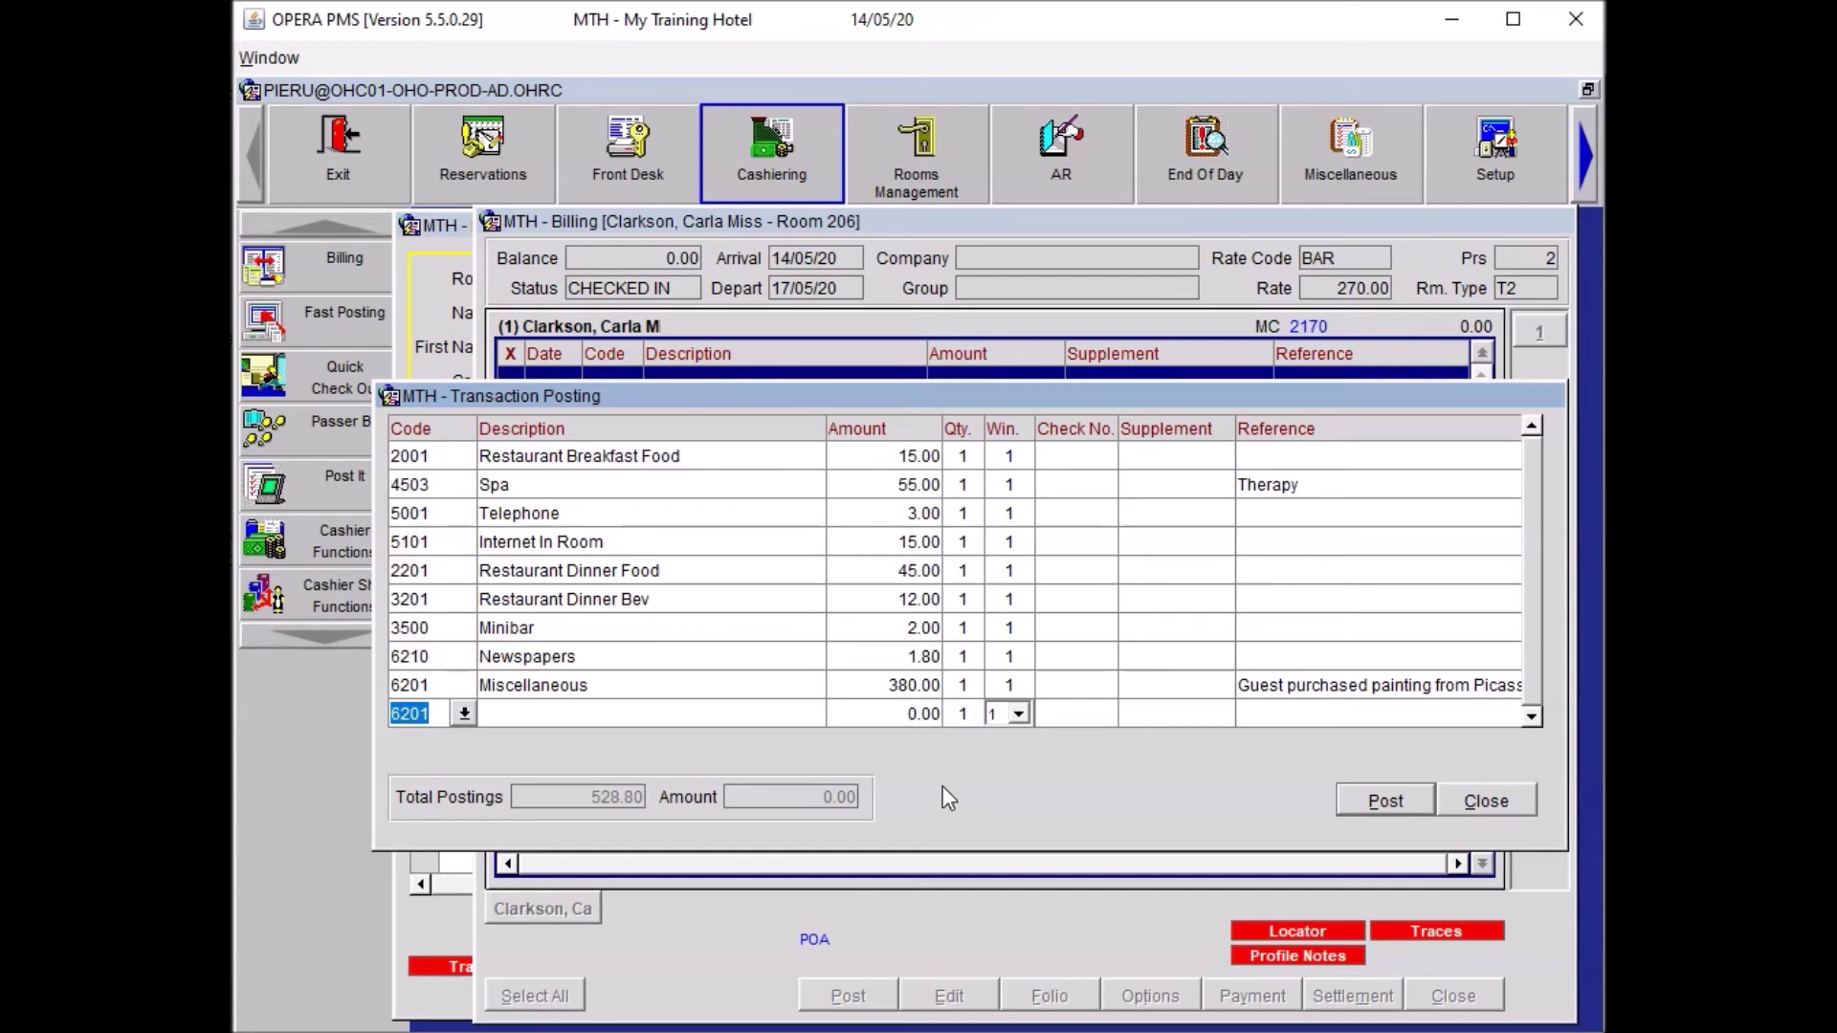
Add a 90.00 Paid Outs entry, reference Taxi, supplement Heathrow Airport, and post all charges.
text(PAID)
key(Tab)
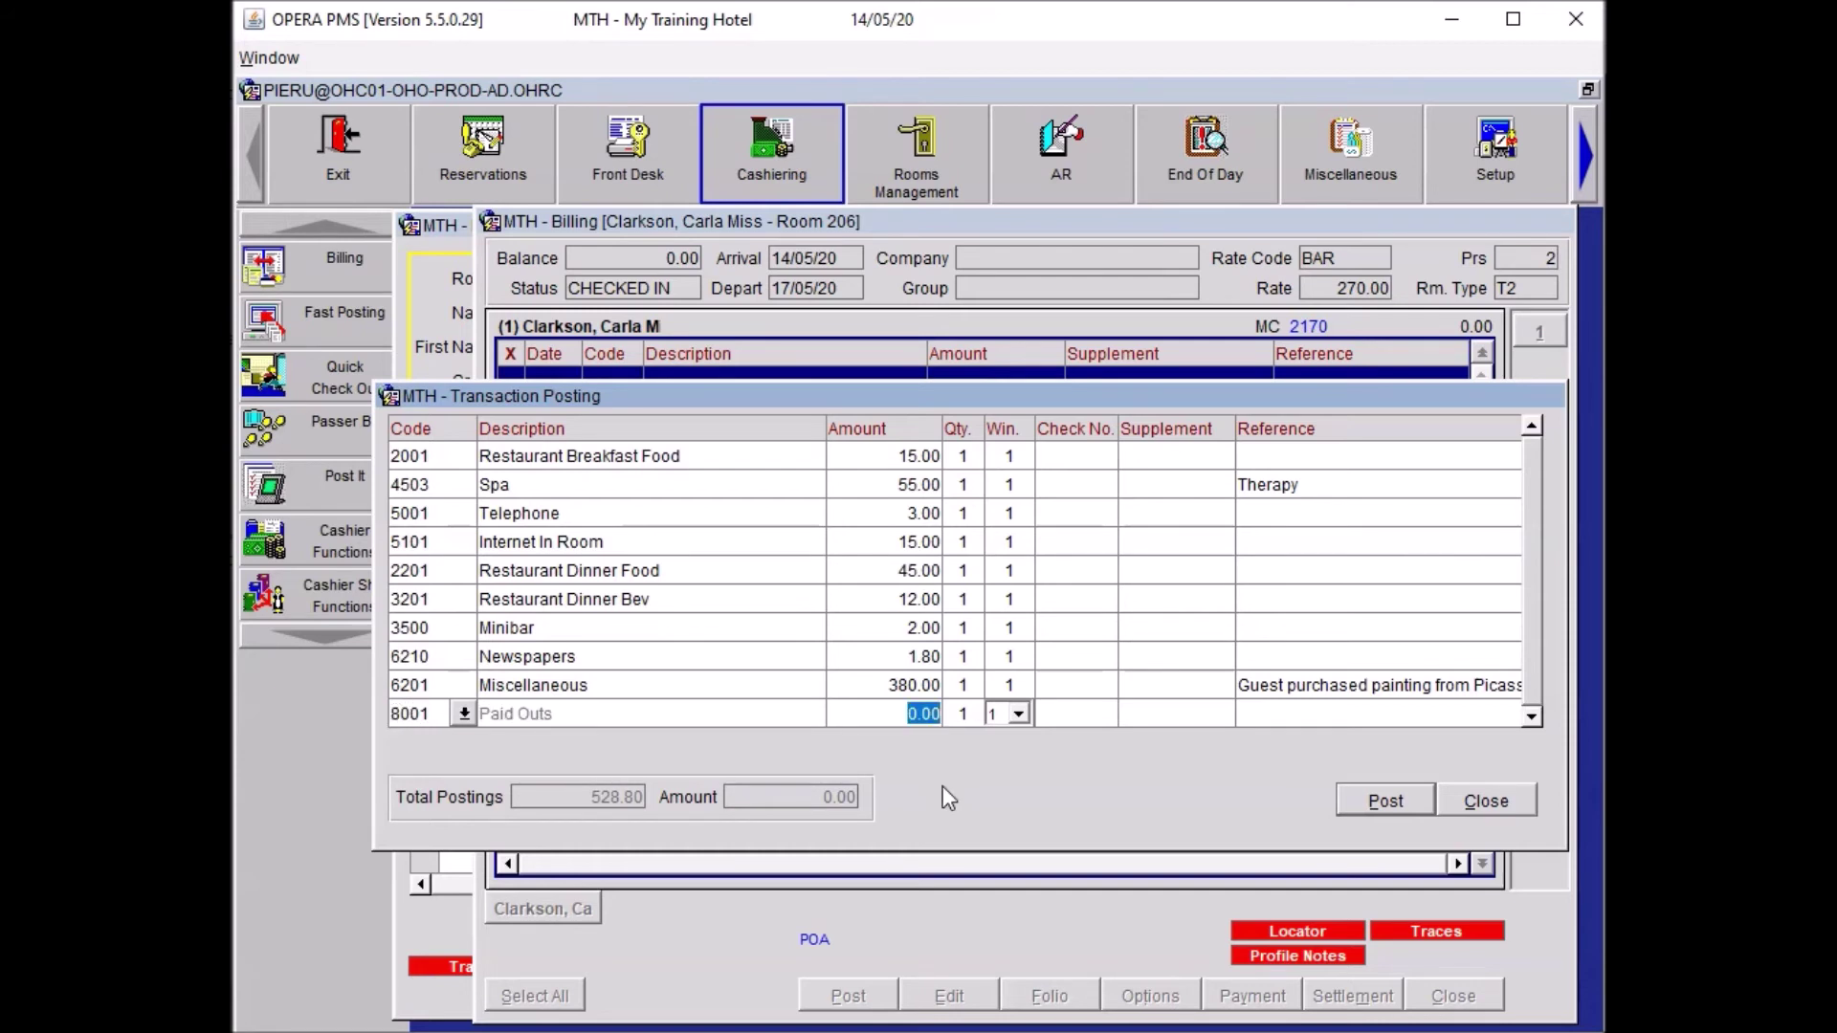
text(90)
key(Tab)
key(Tab)
text(Taxi)
key(shift+Tab)
text(Heathr)
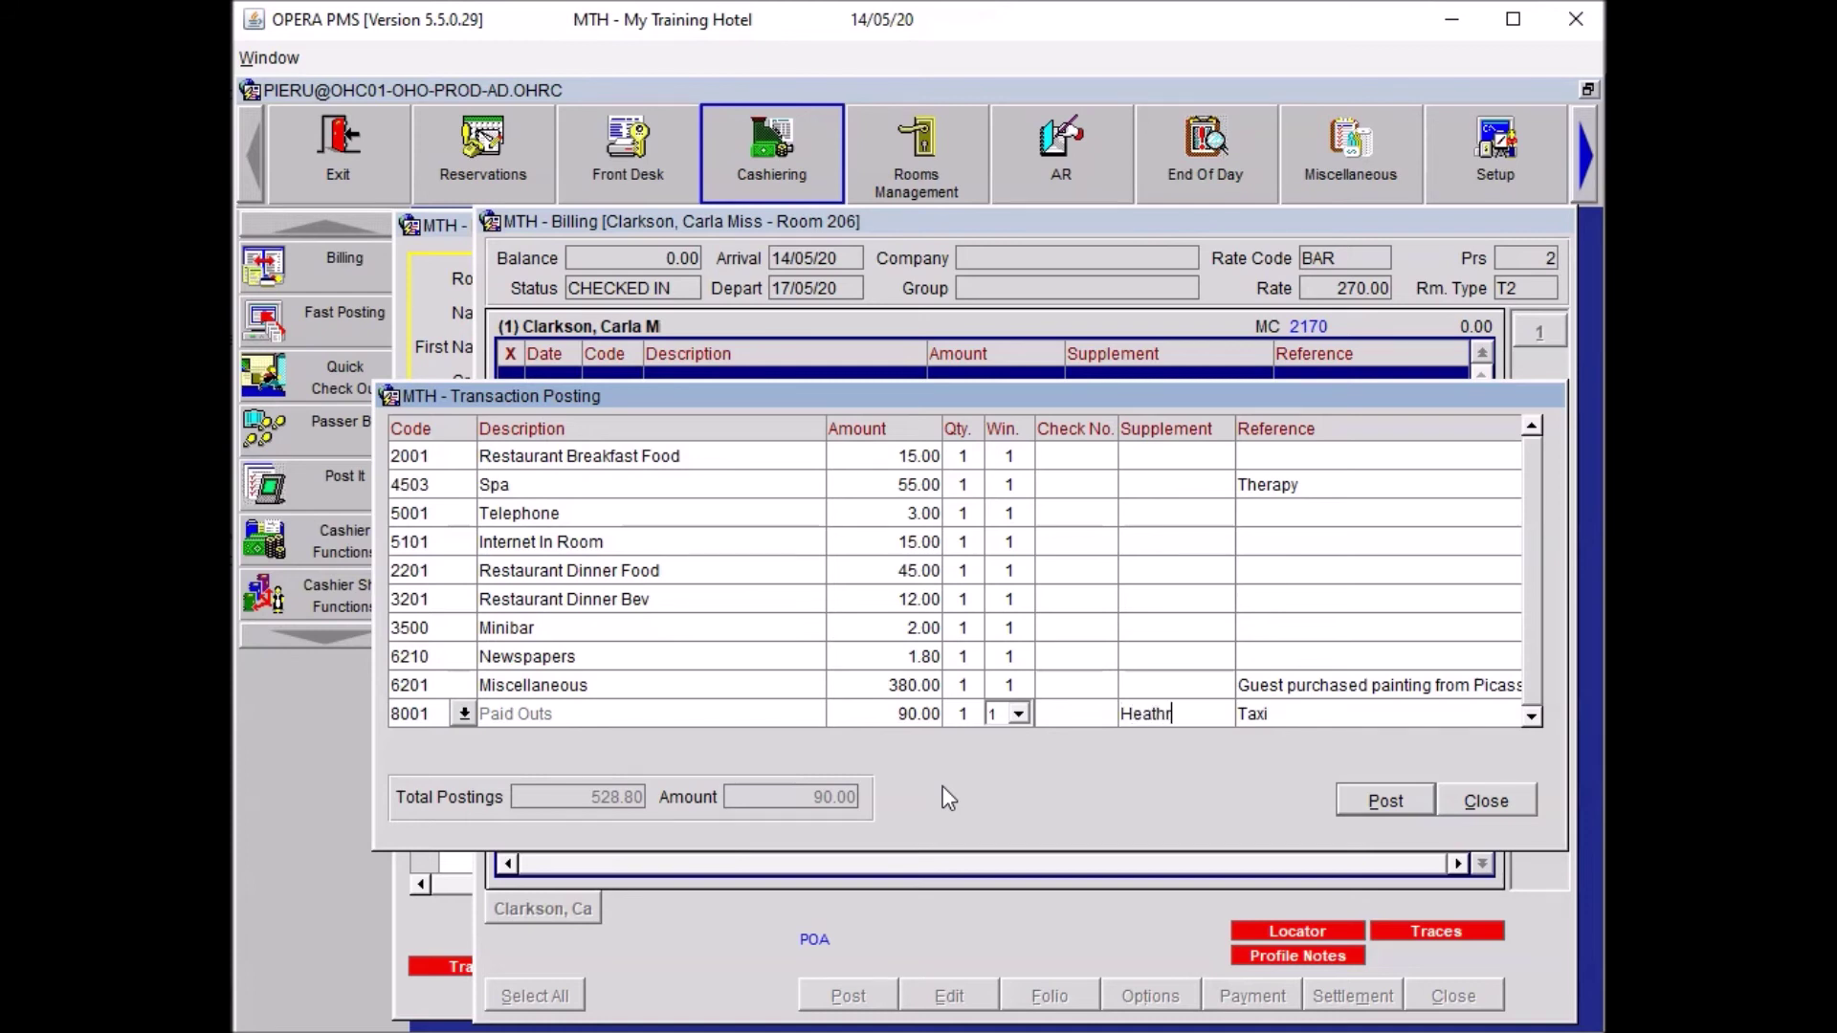
text(ow Airport)
key(alt+p)
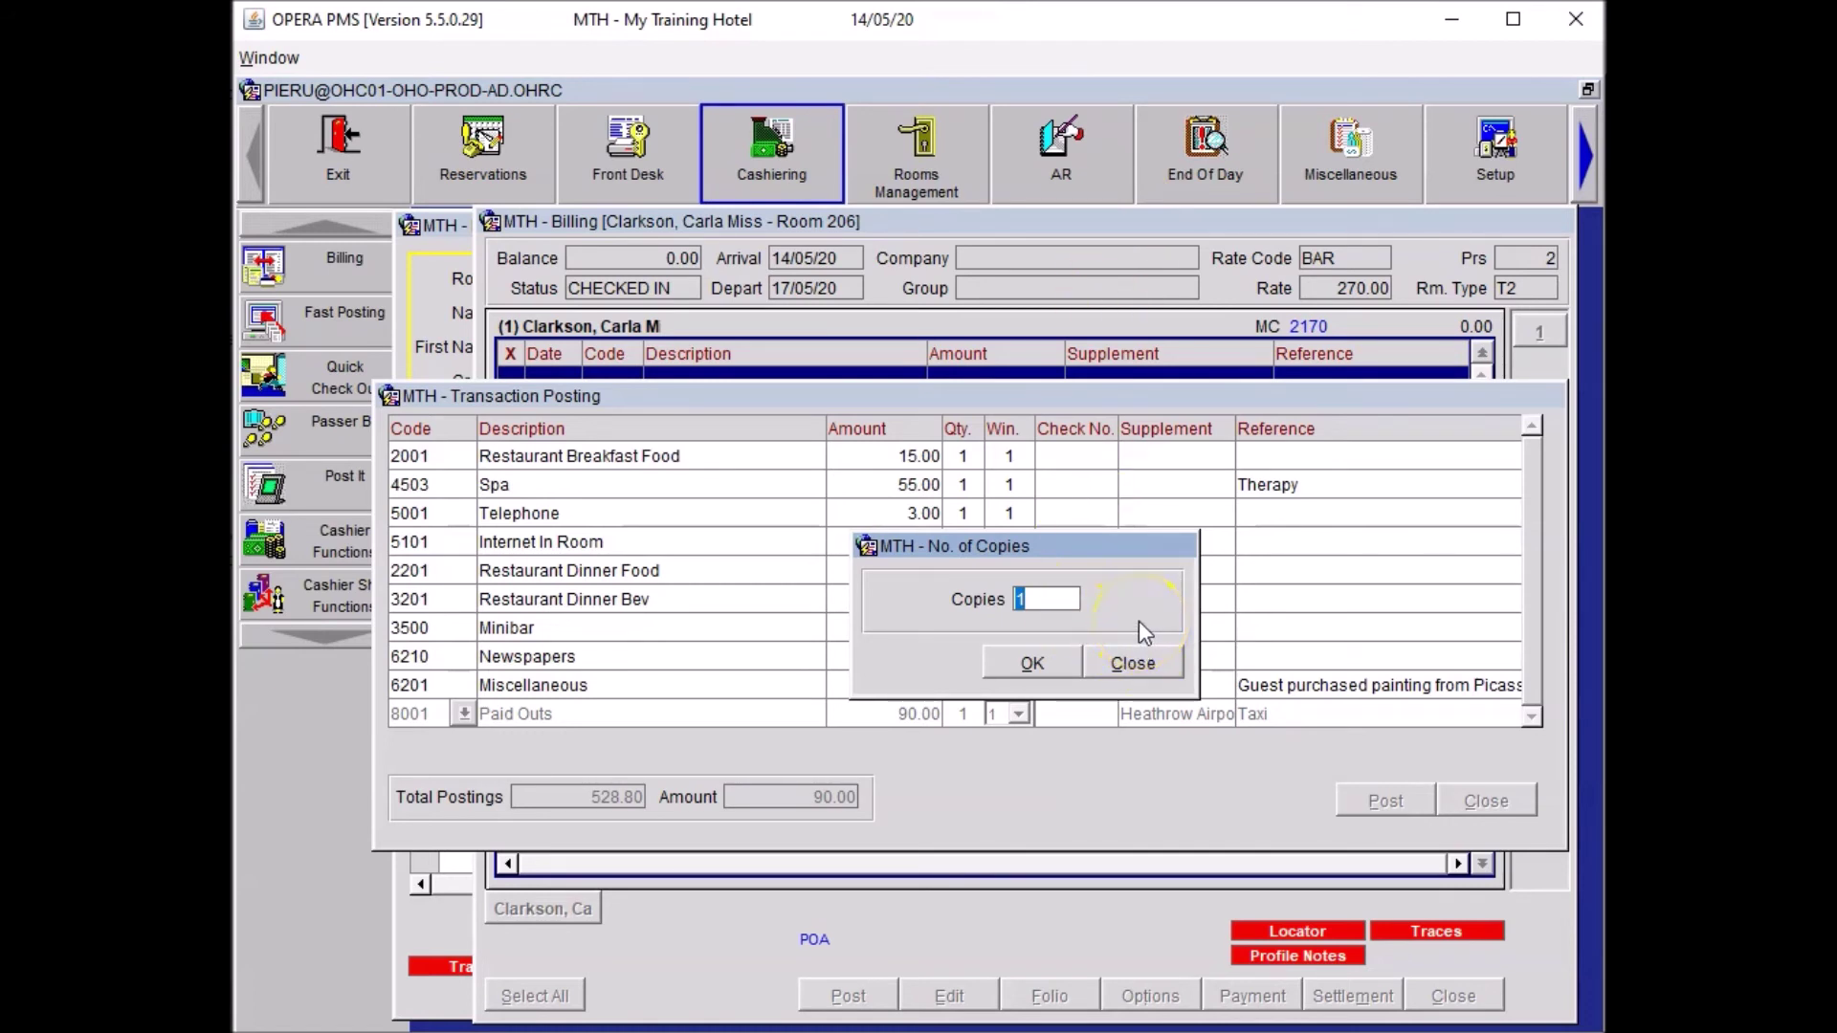
Accept one copy and close Transaction Posting, leaving a 618.80 folio balance.
click(1133, 663)
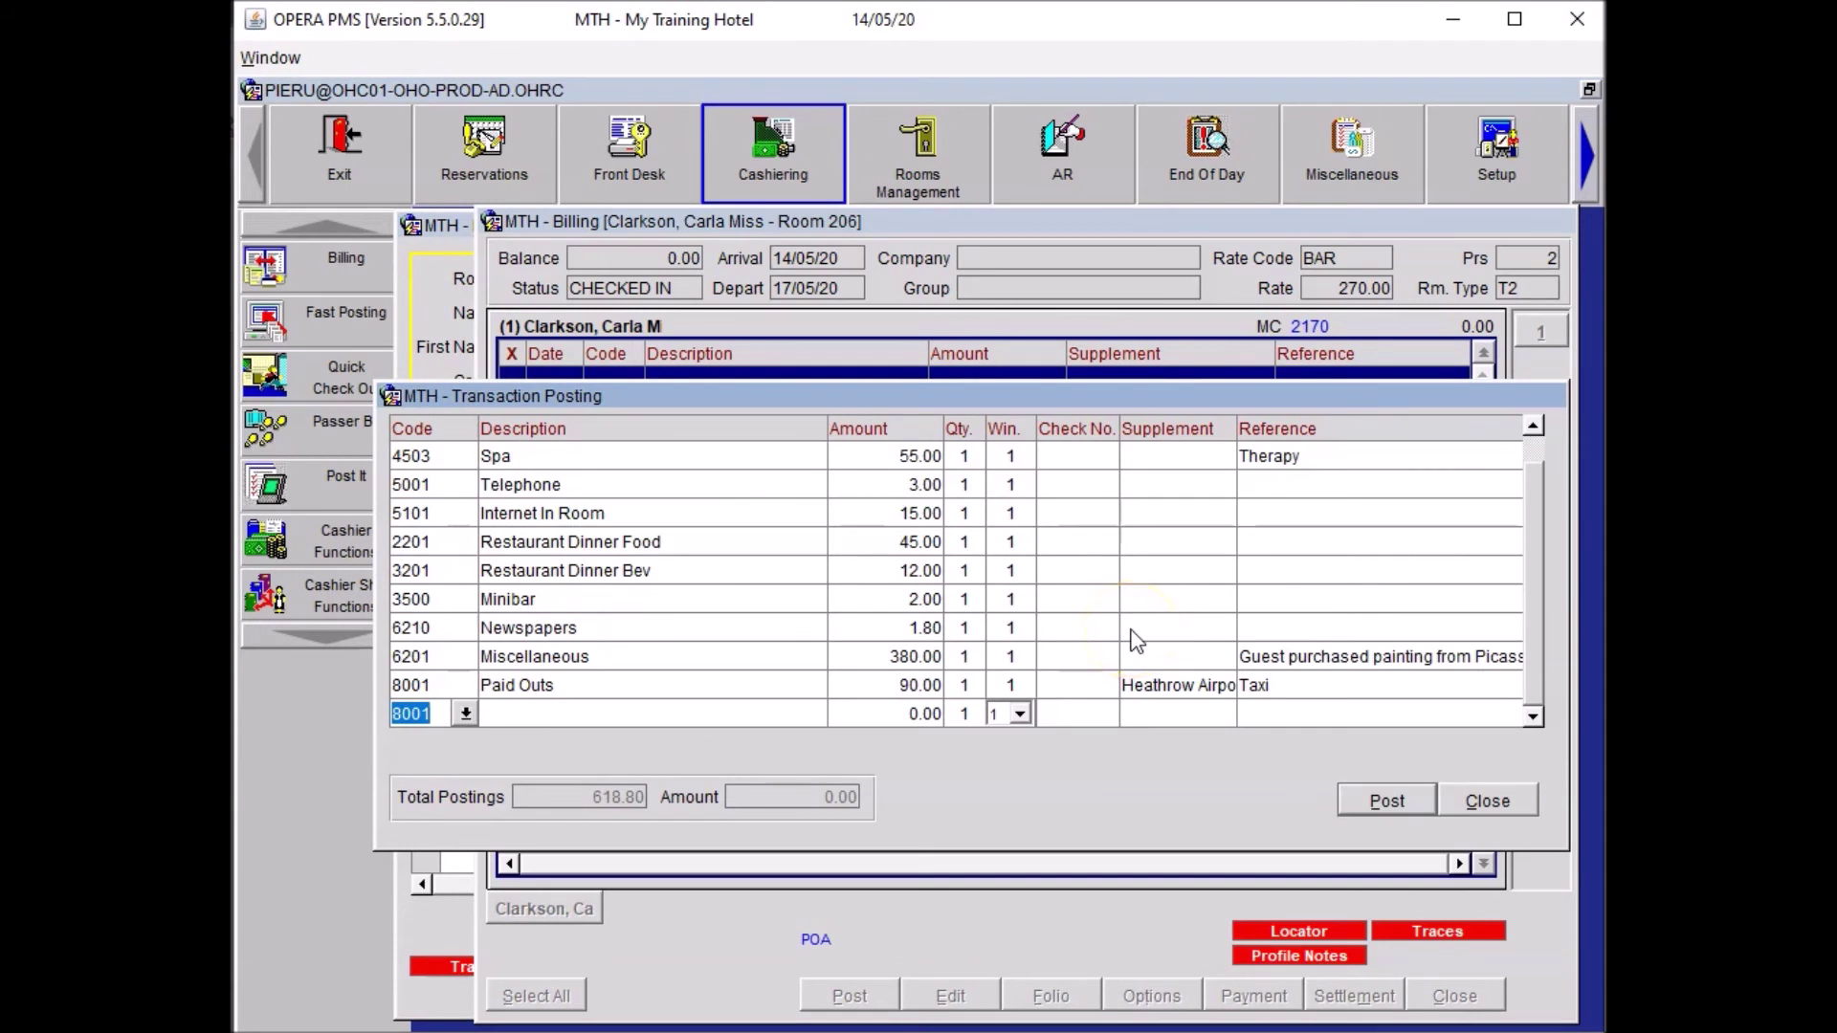
click(1489, 801)
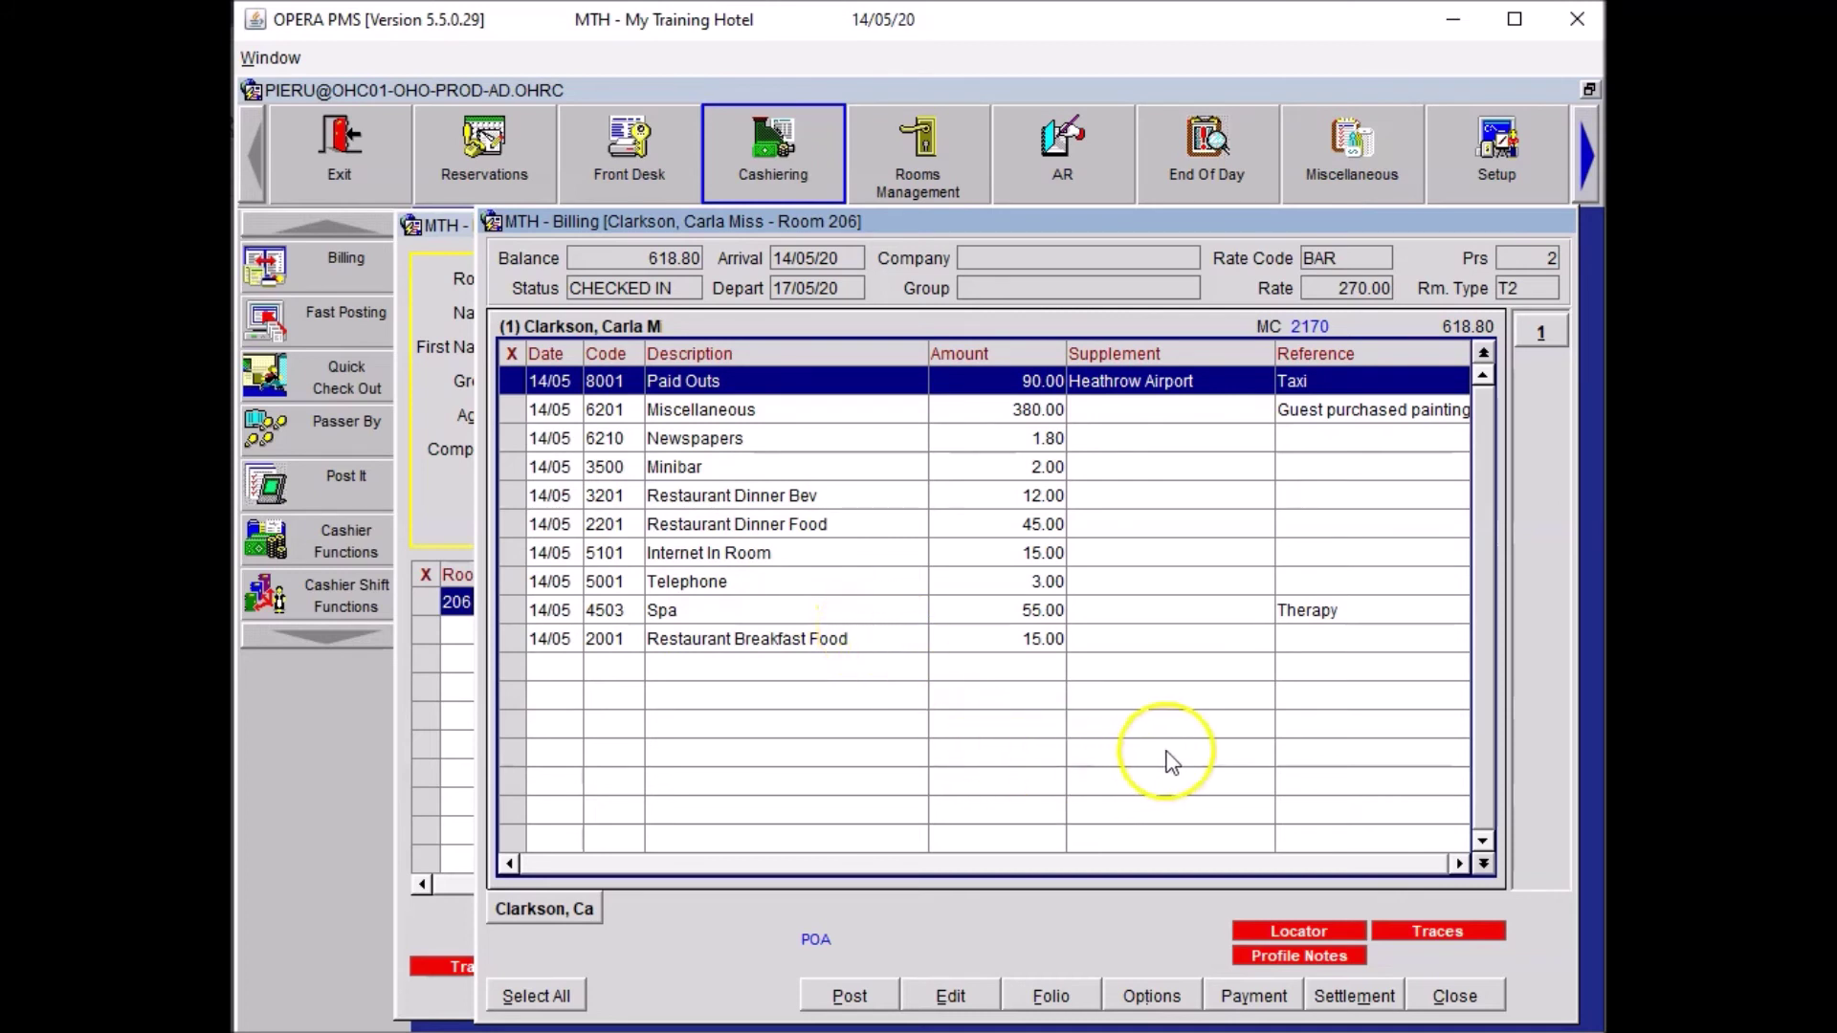
Post room and tax via Early Departure settlement, adding 270.00 Accommodation for a balance of 888.80.
click(1338, 999)
click(1065, 612)
click(1009, 709)
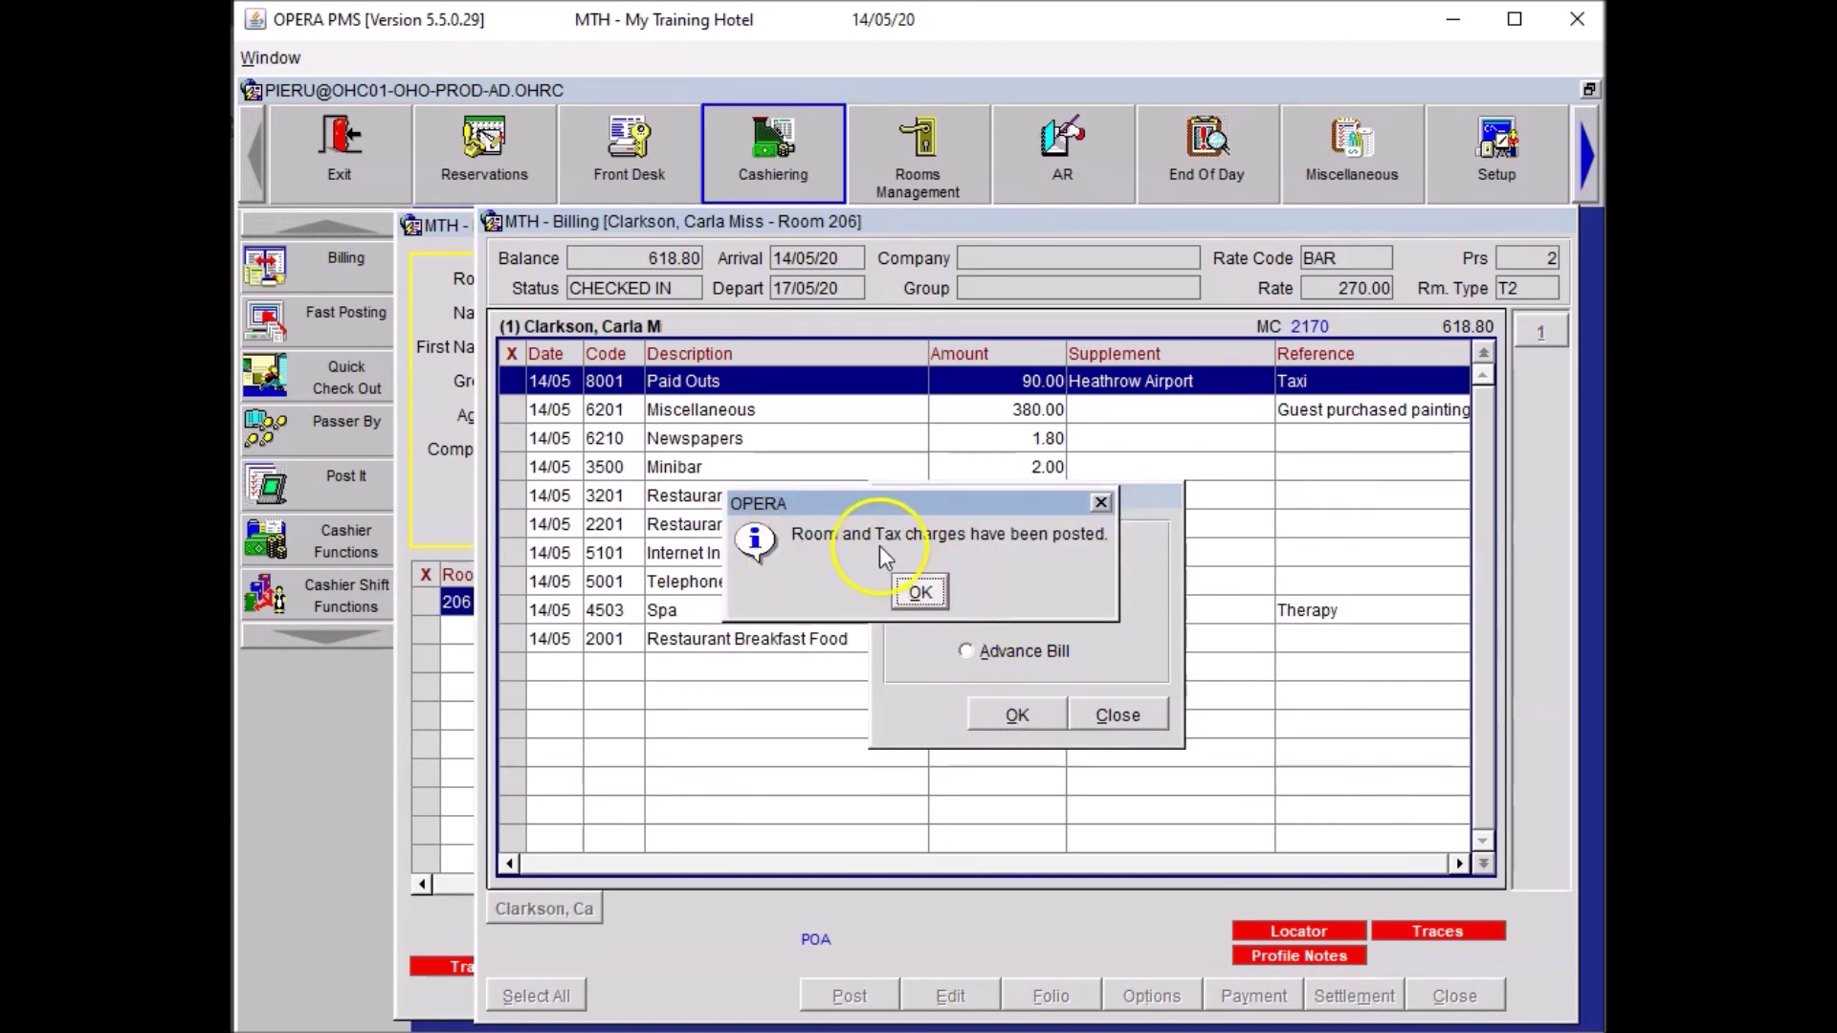
click(920, 591)
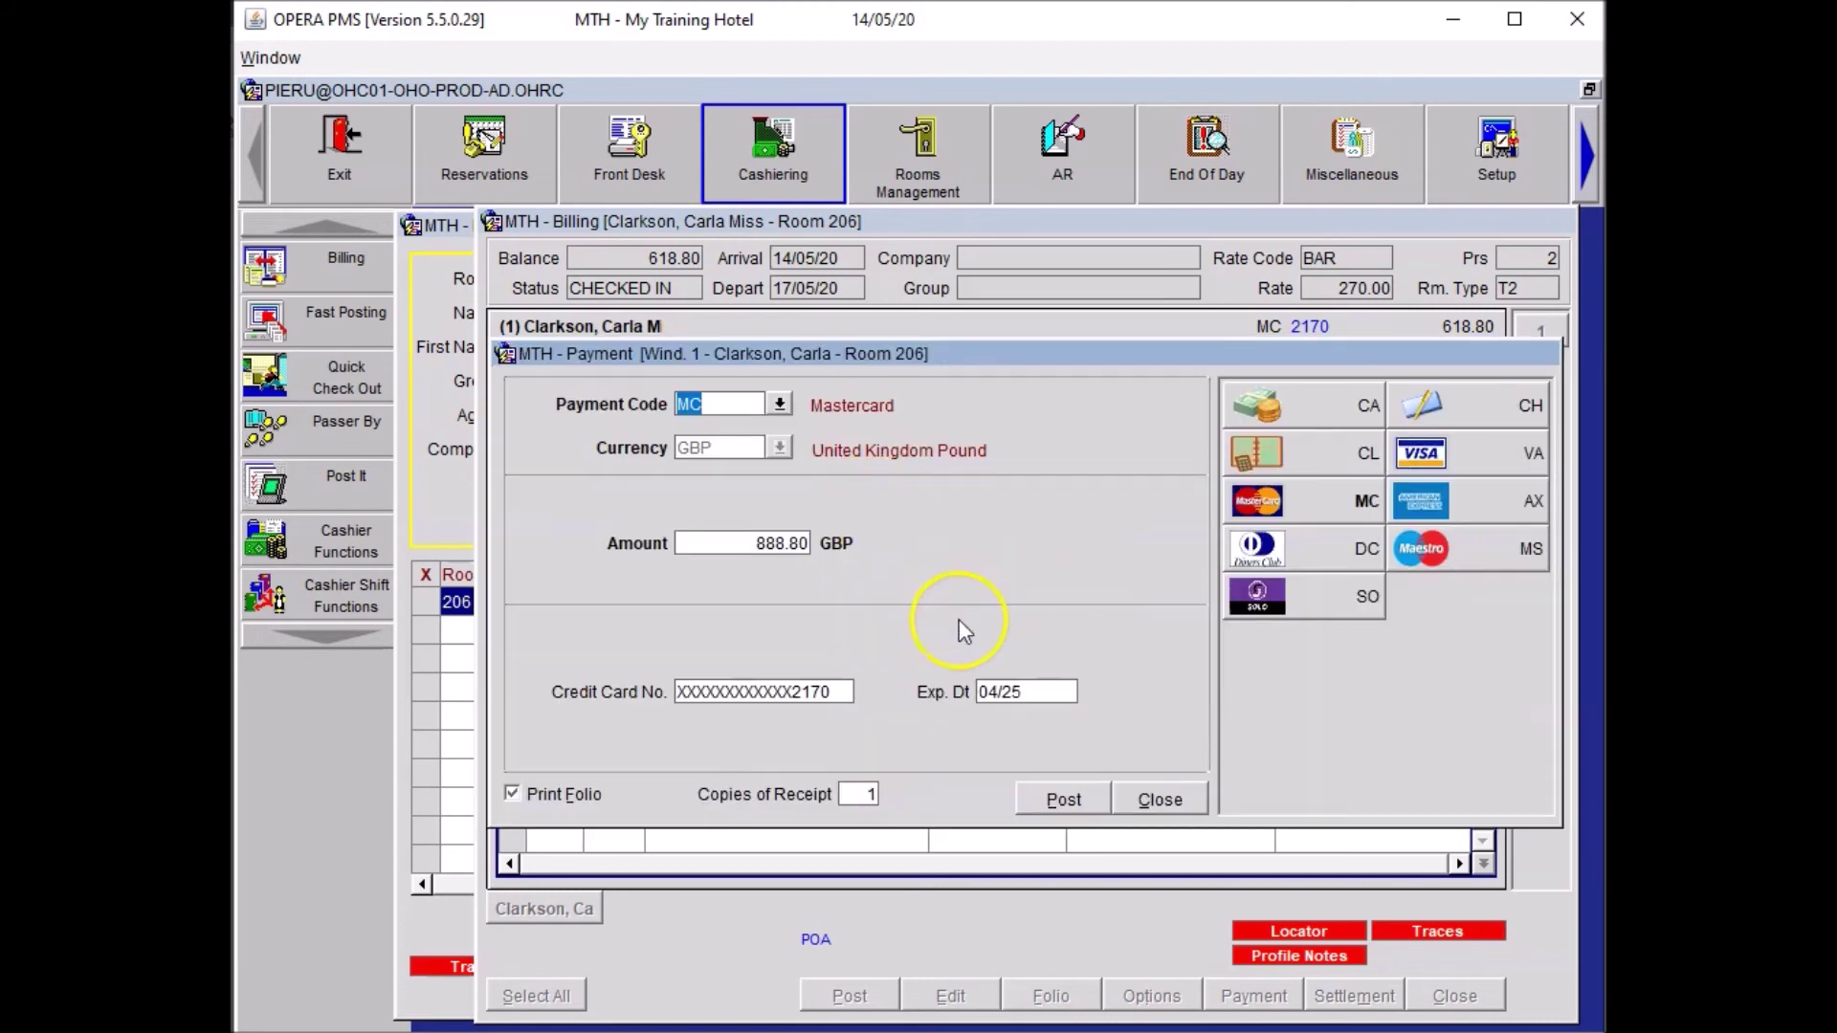
click(1159, 796)
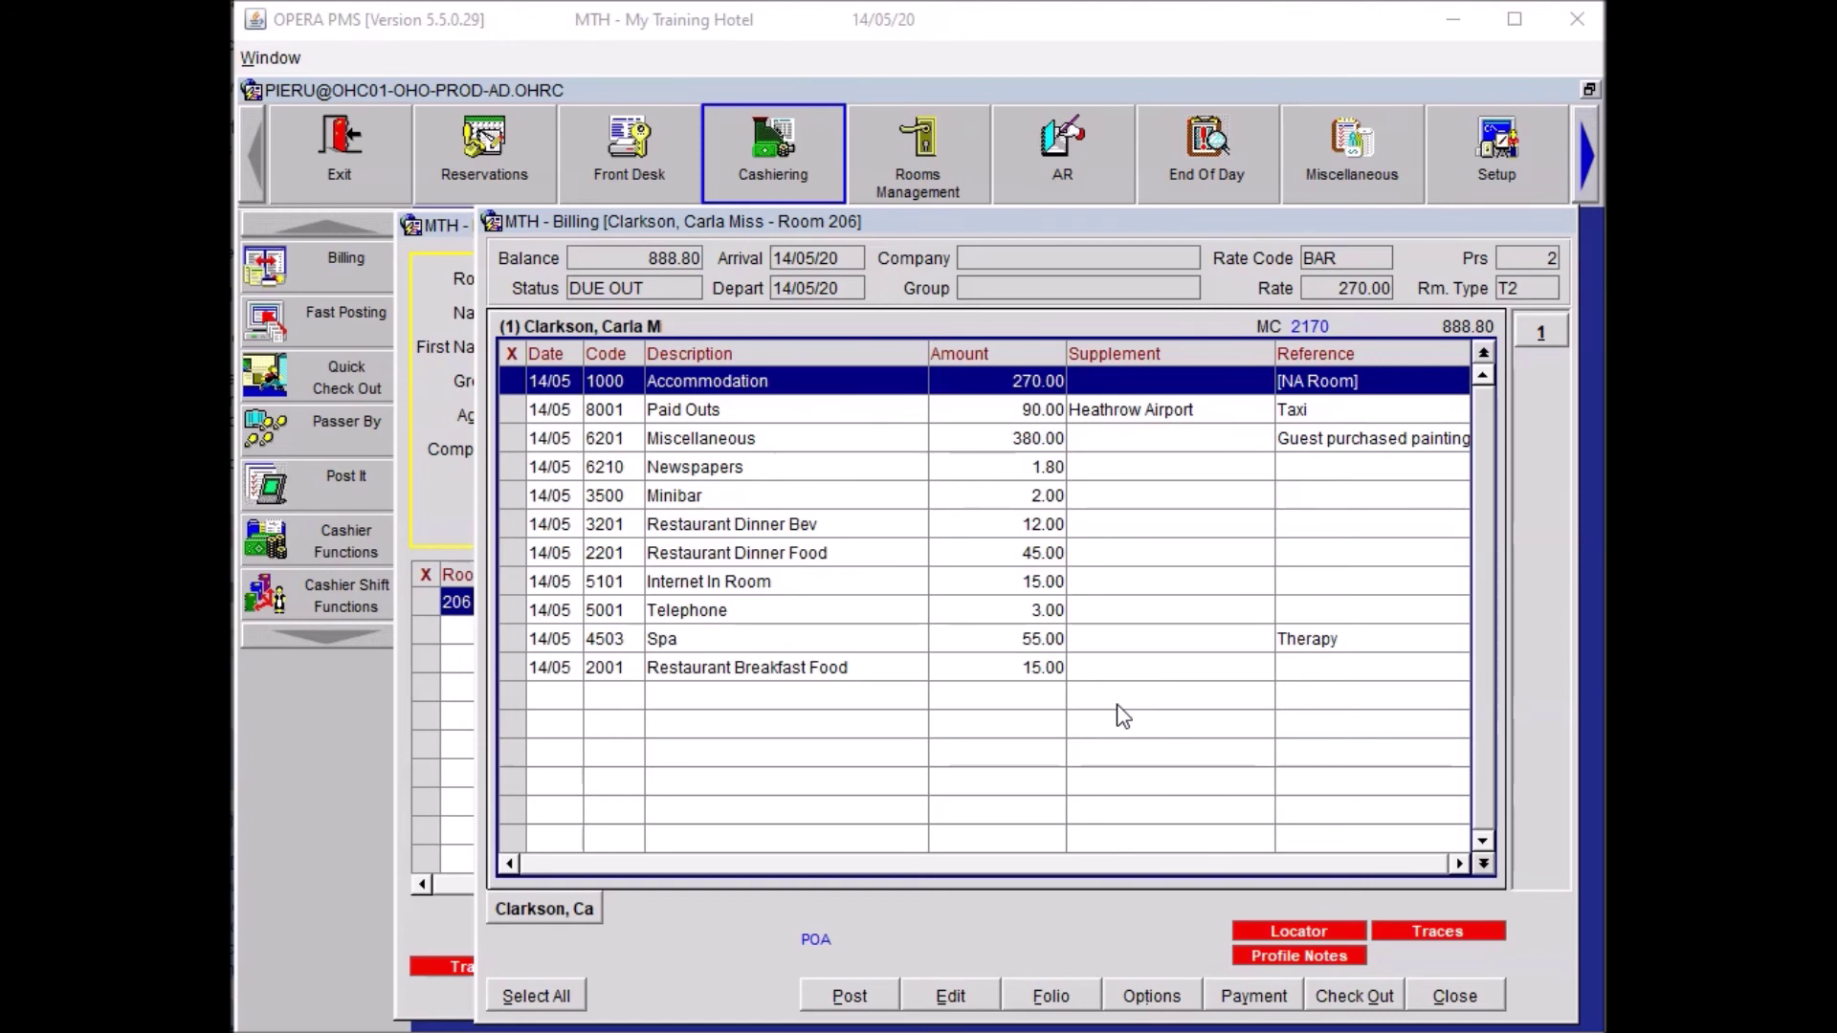
Start an adjustment of the 2.00 Minibar charge with reason code OTHE.
click(519, 503)
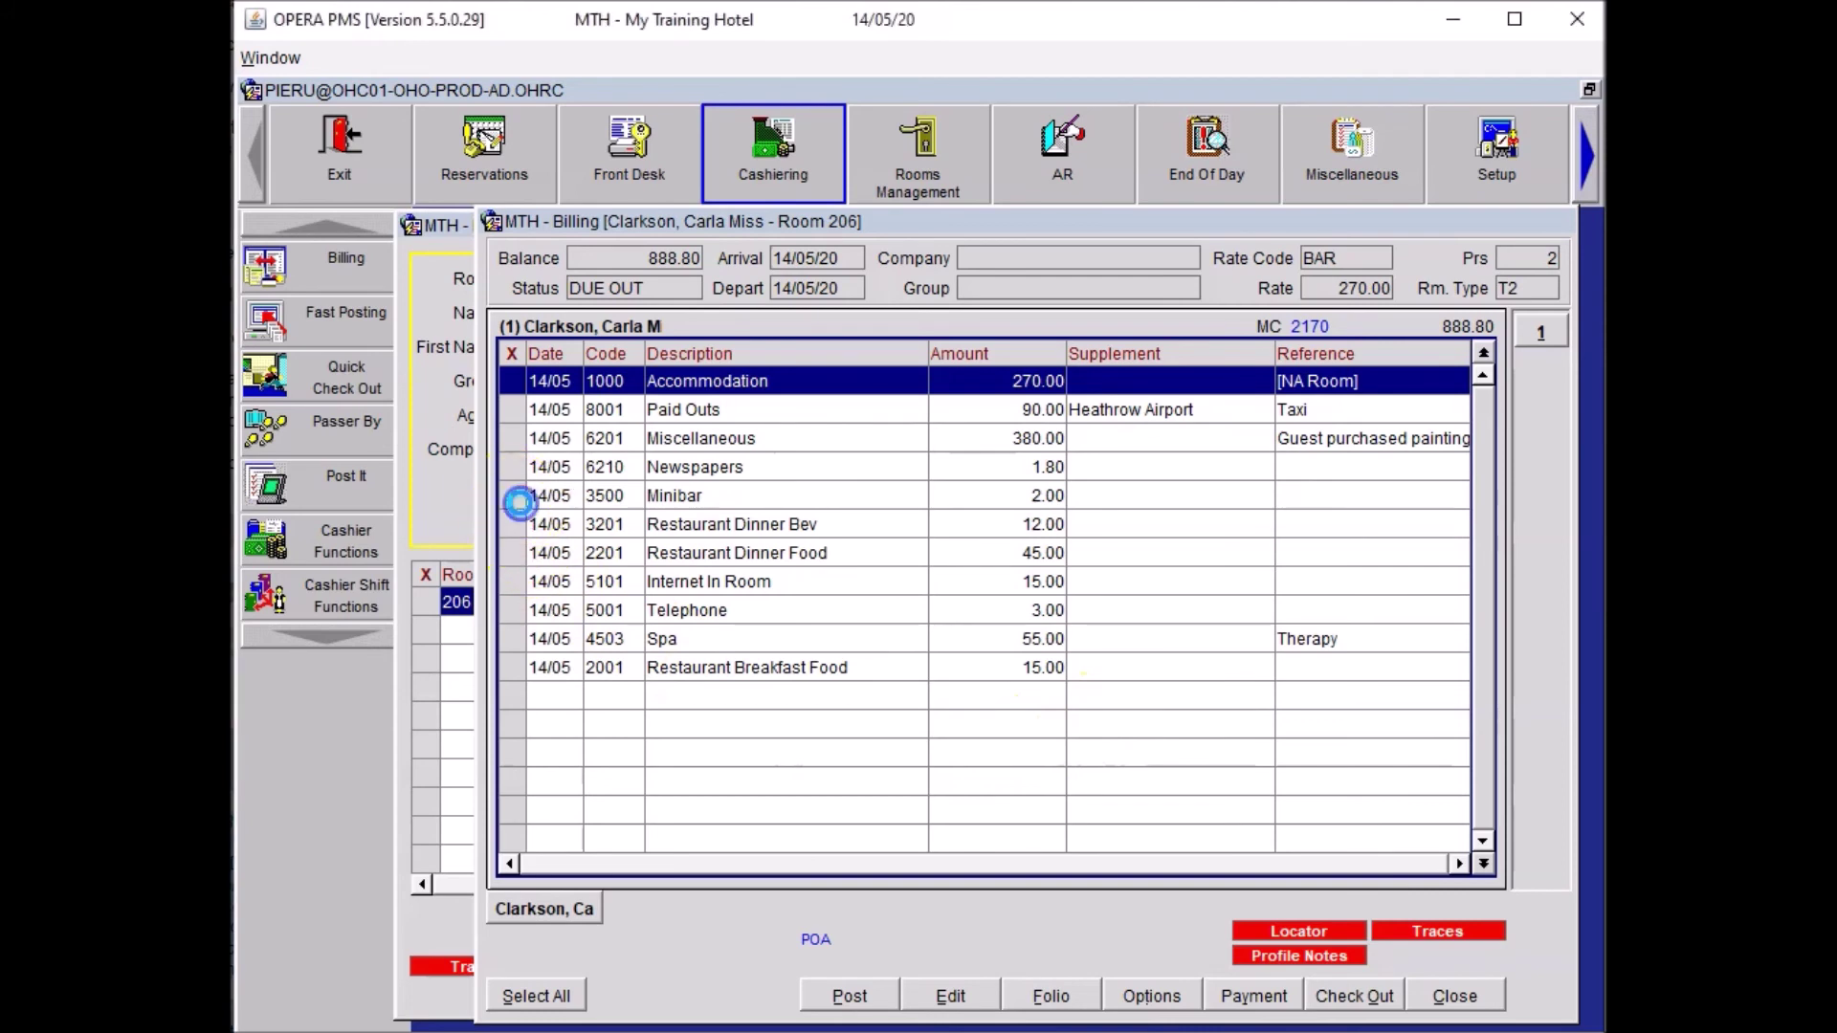
right_click(602, 507)
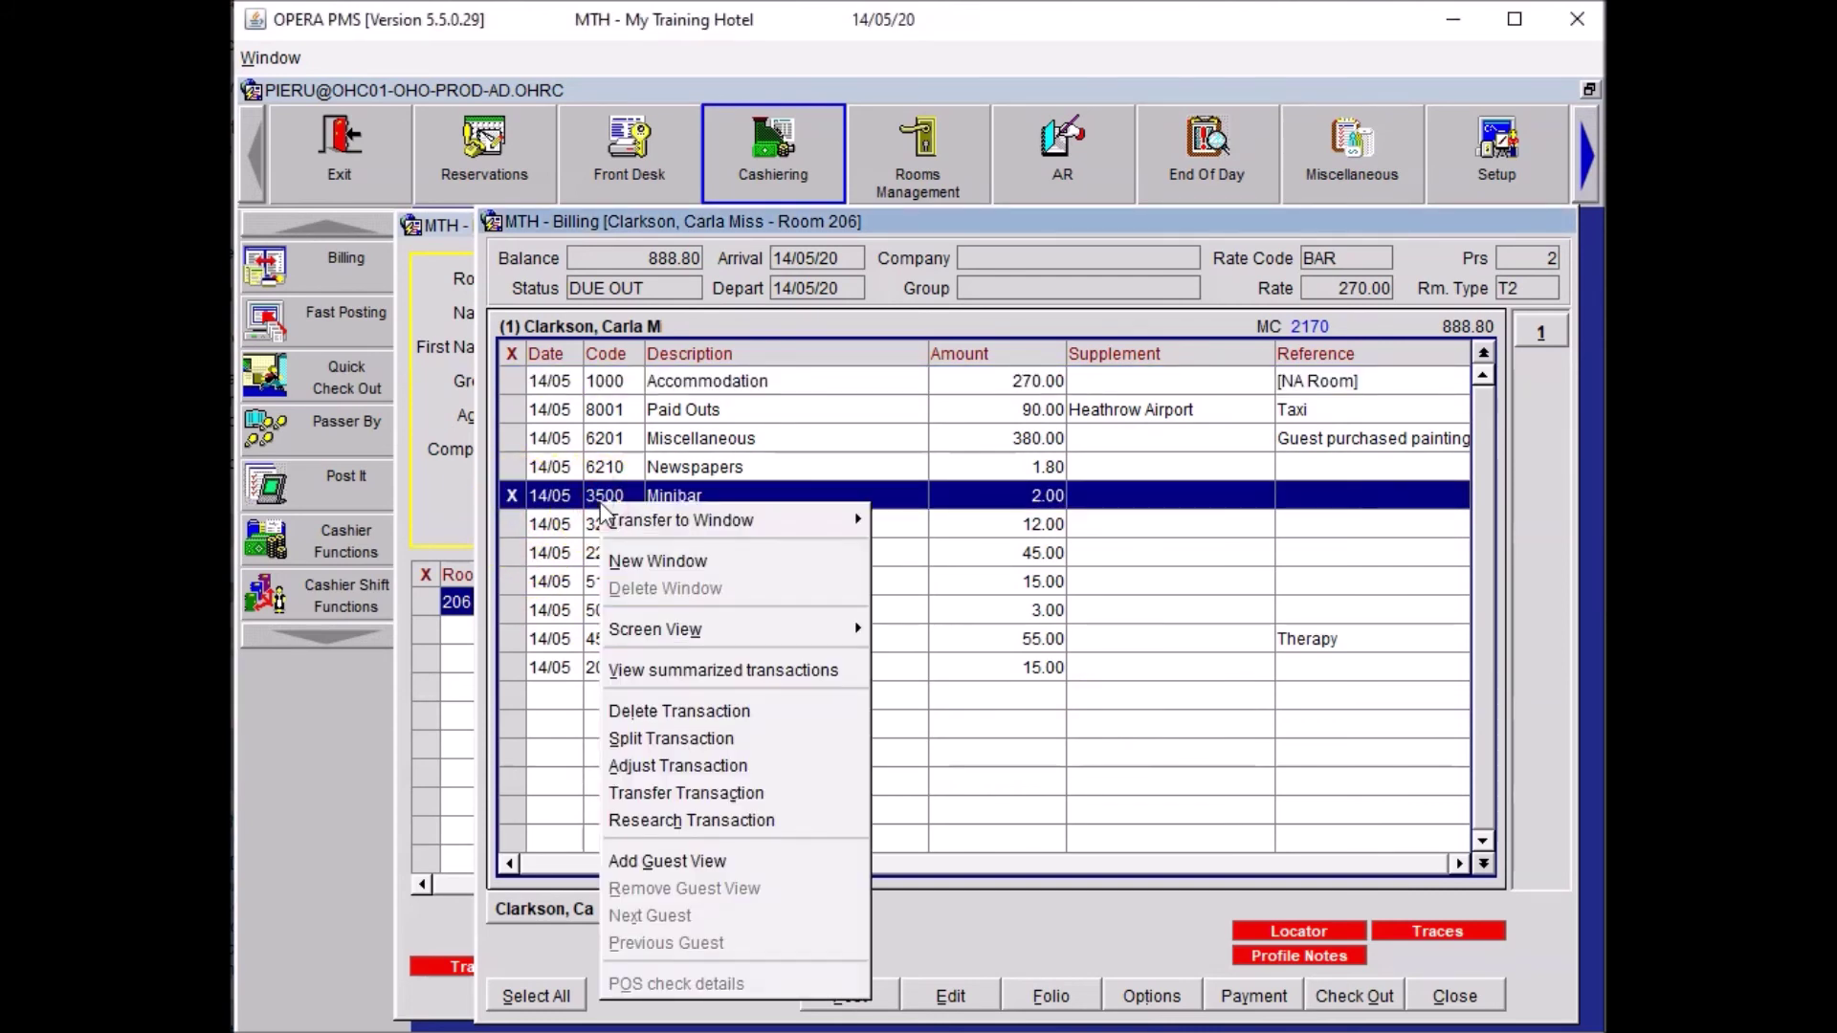
click(682, 765)
click(1056, 715)
click(999, 488)
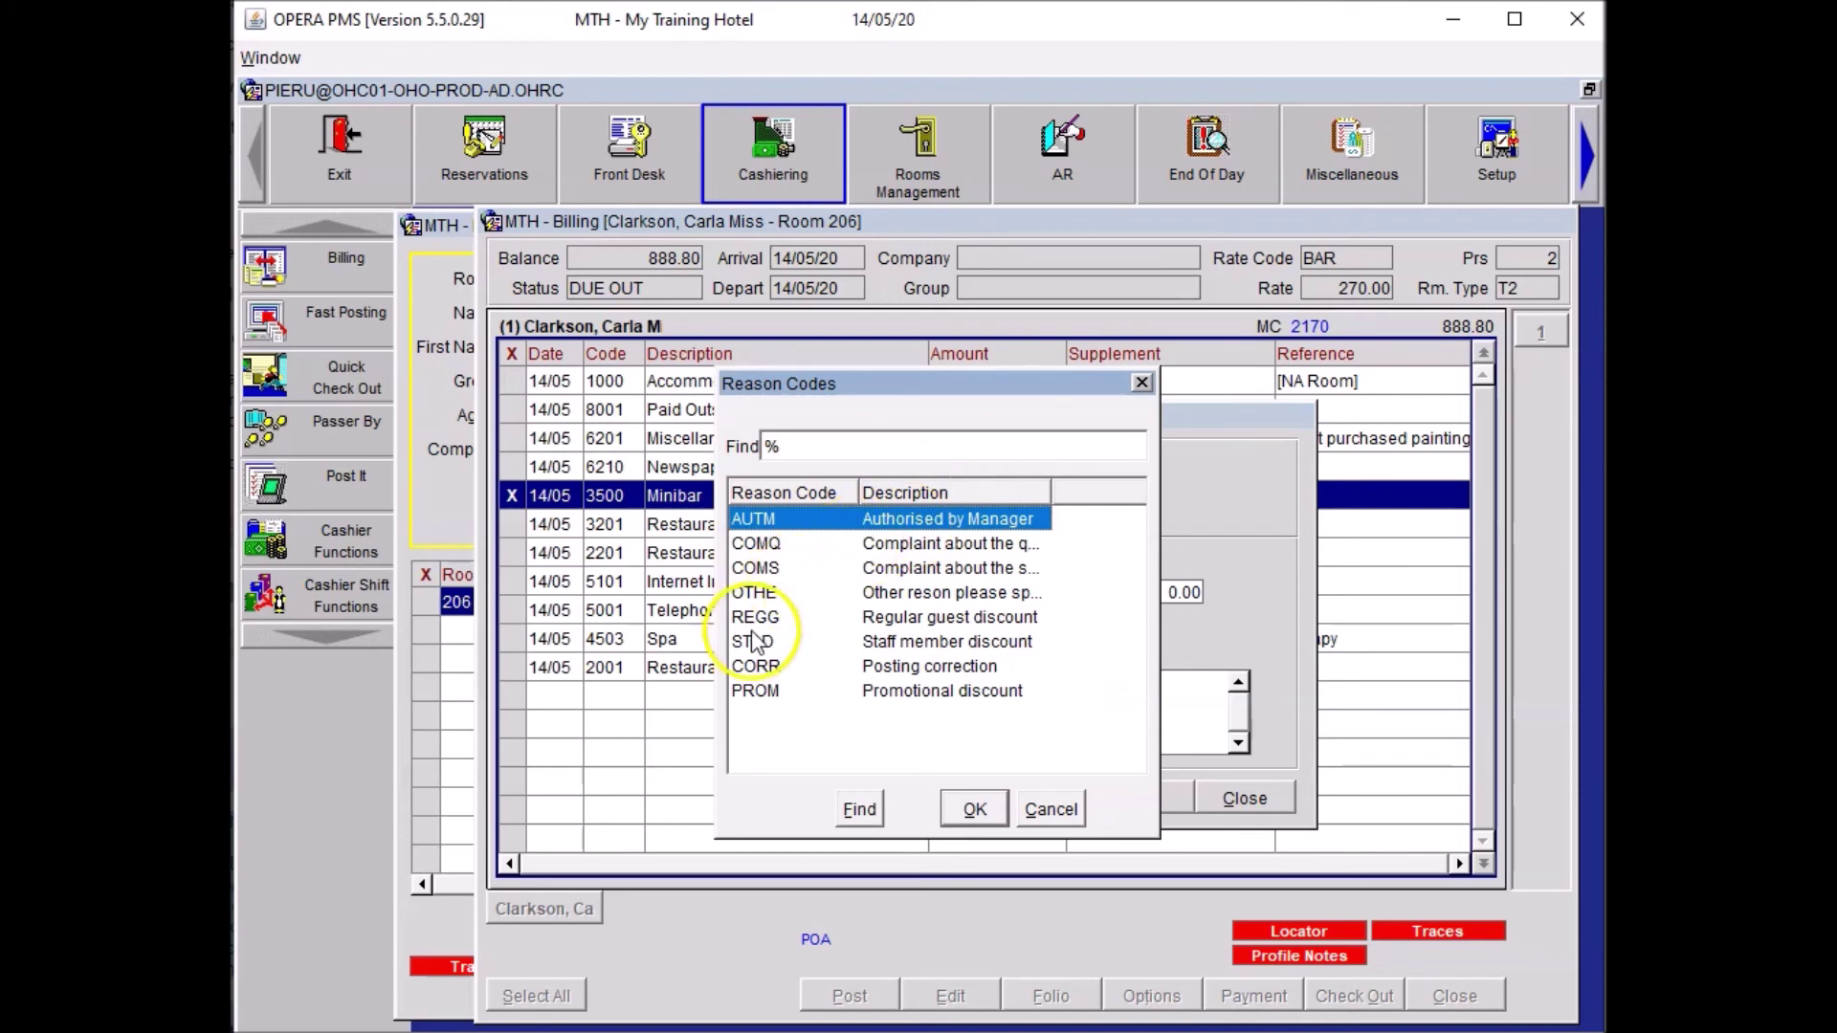
click(818, 593)
click(976, 823)
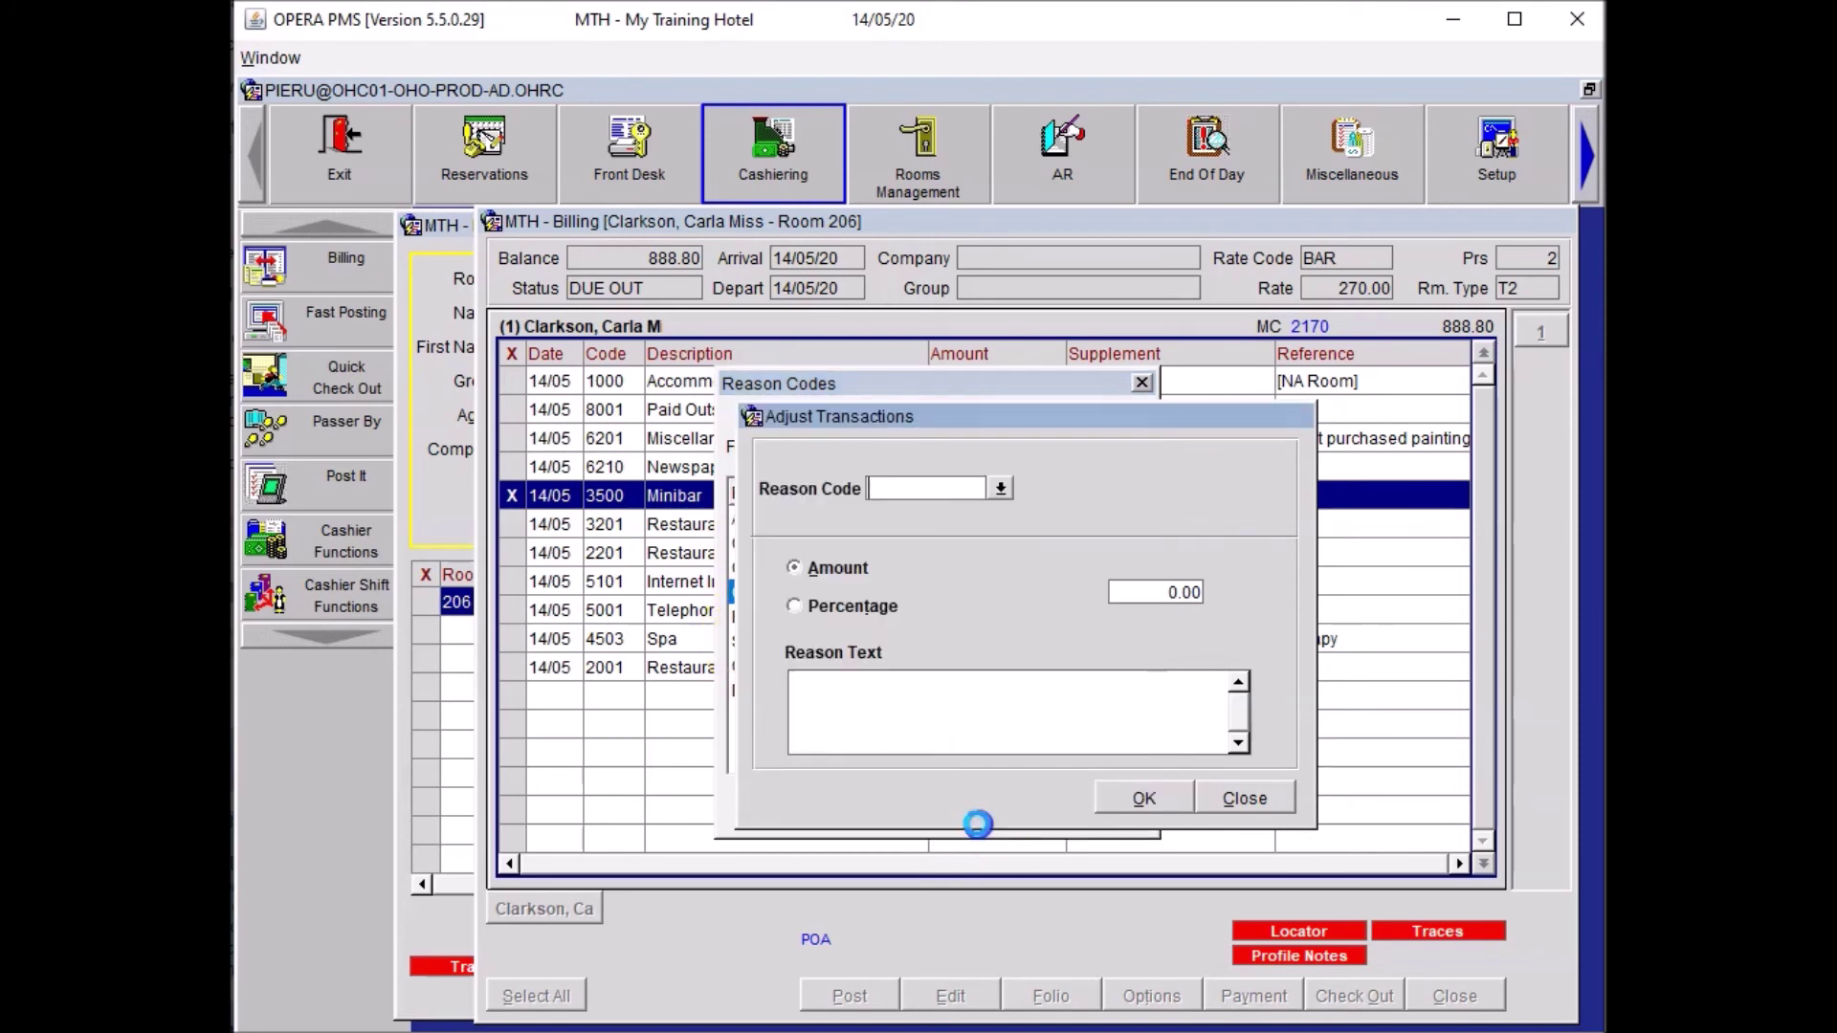
Reverse it by percentage -100 with reason 'Guest never used minibar' and confirm.
click(820, 607)
click(891, 708)
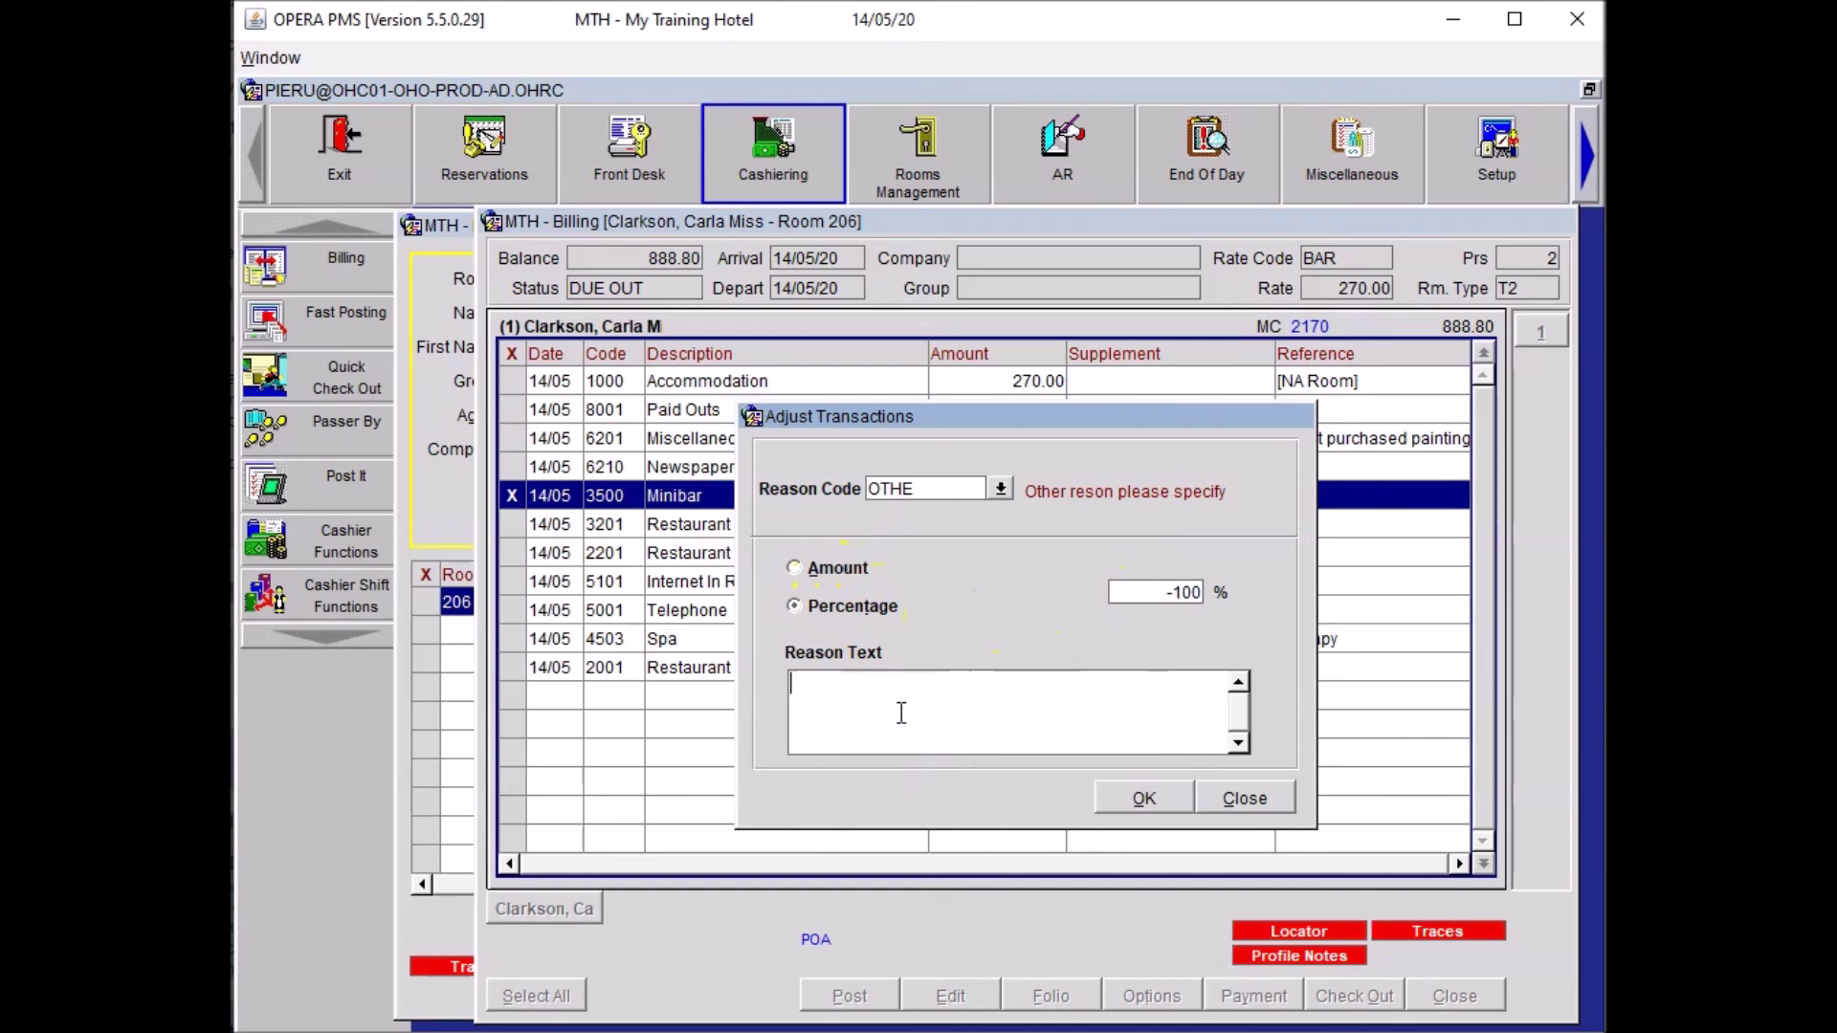
text(Guest never used minibar)
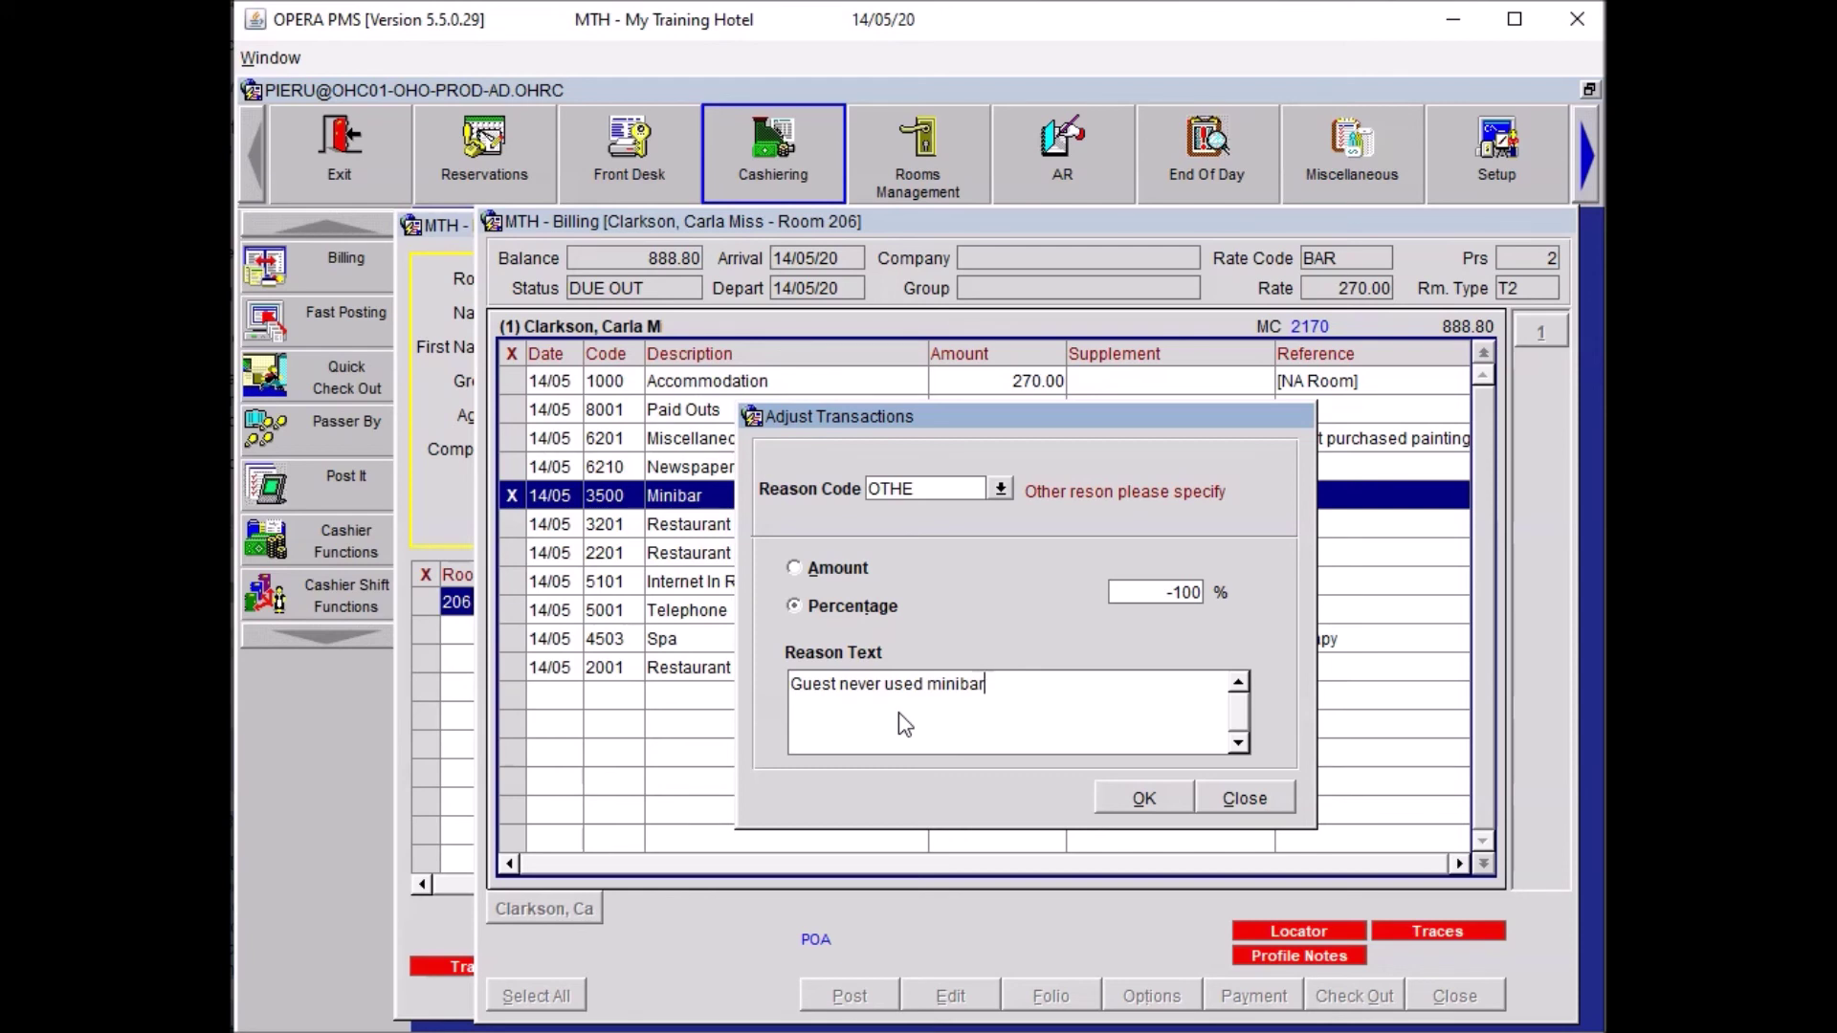
click(1142, 786)
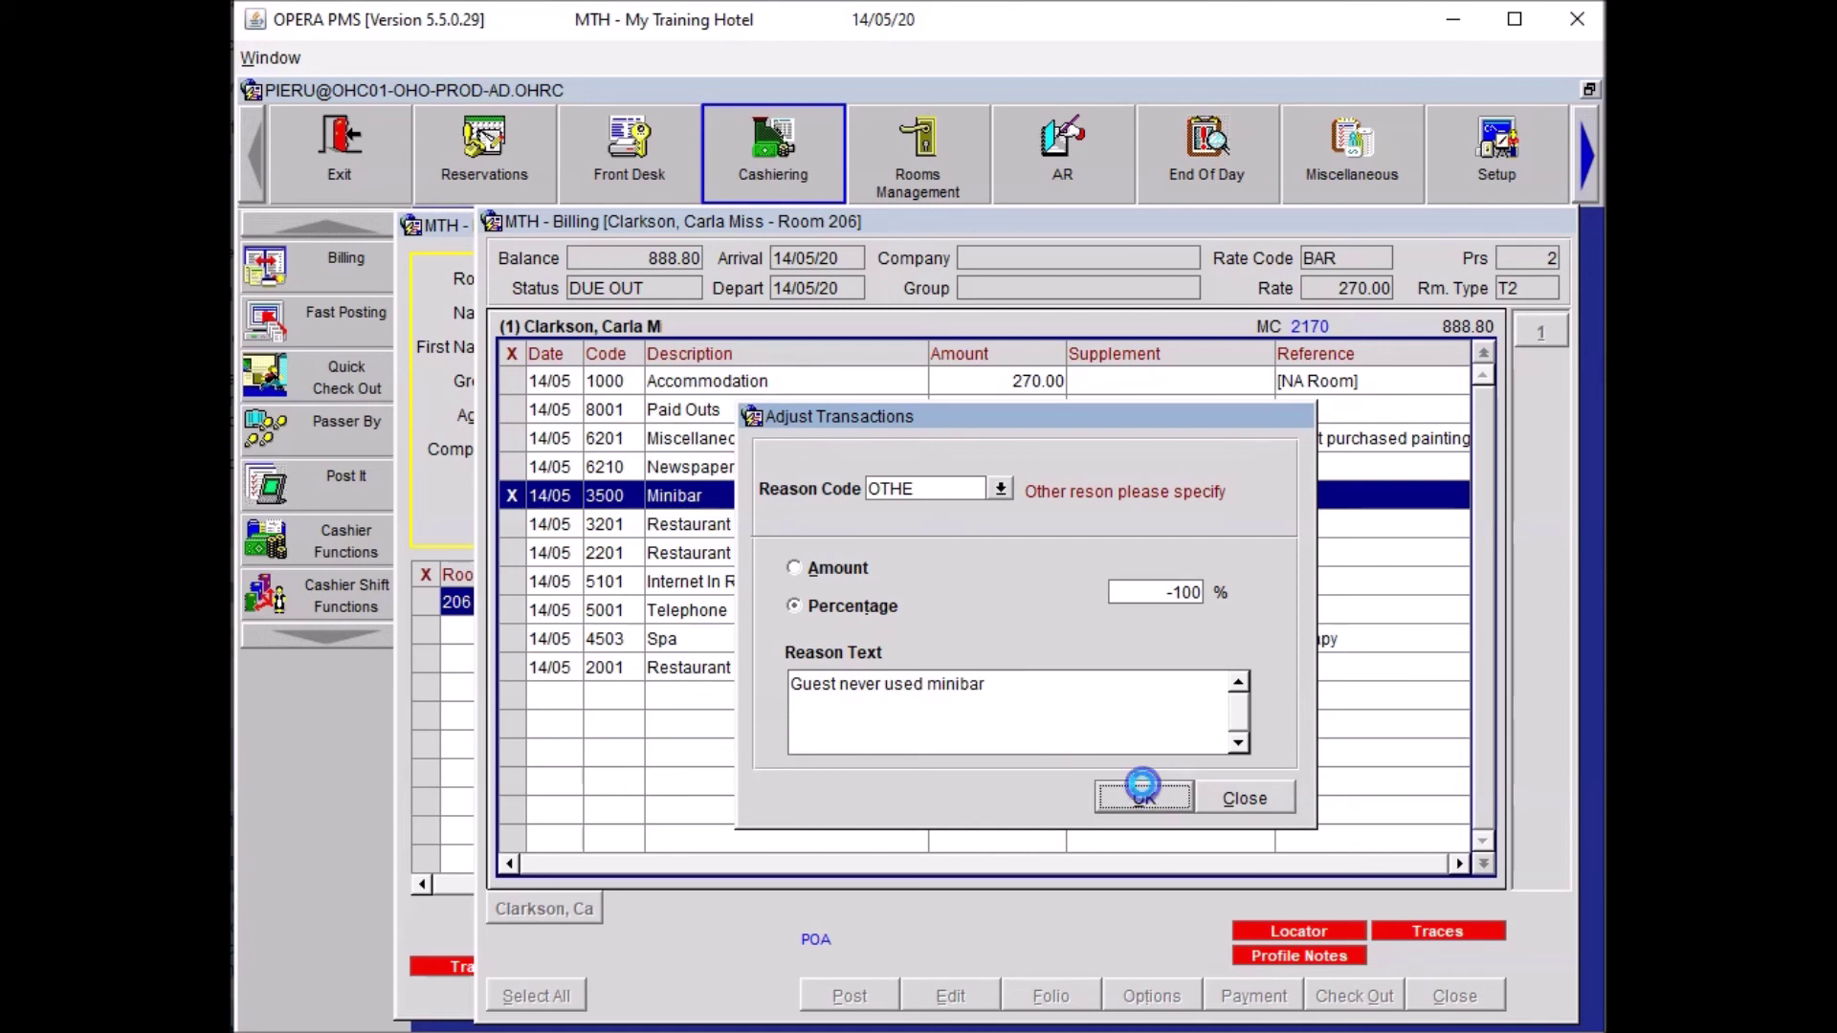
click(921, 595)
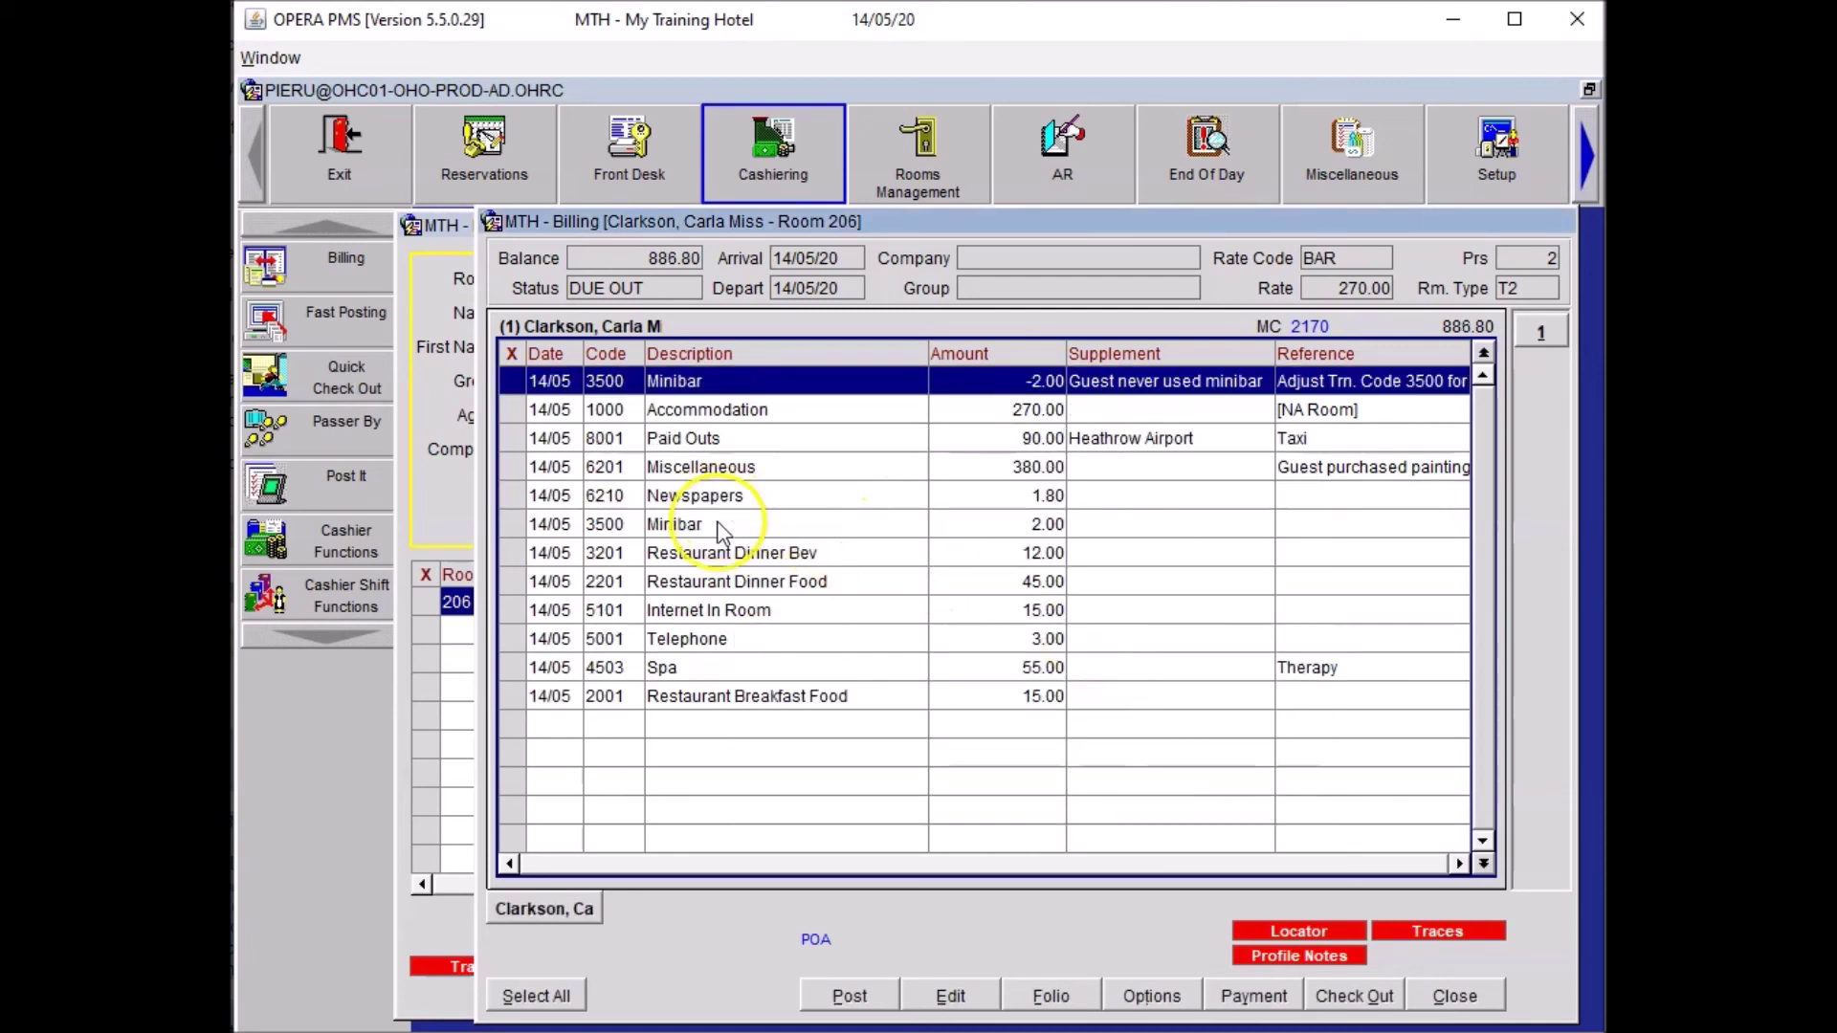
Transfer the 2.00 Minibar charge and its -2.00 reversal together to window 2.
click(504, 524)
click(514, 381)
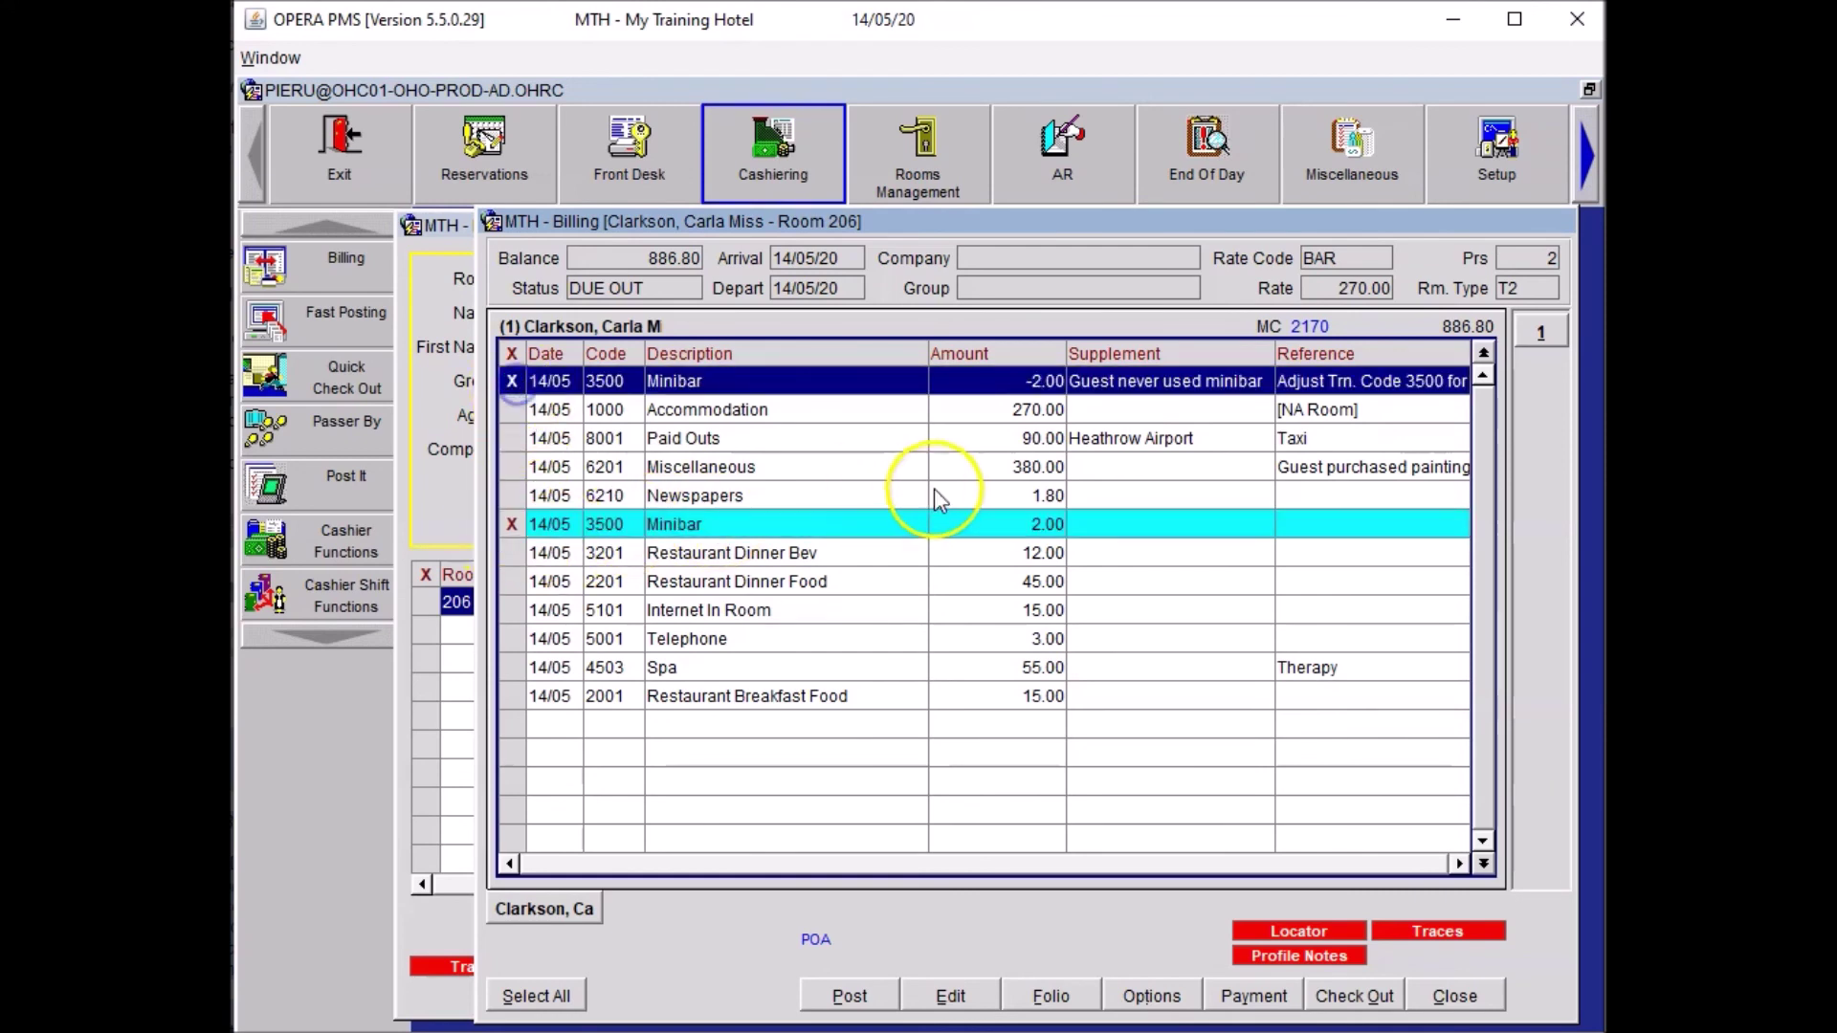
right_click(932, 383)
mouse_move(1129, 402)
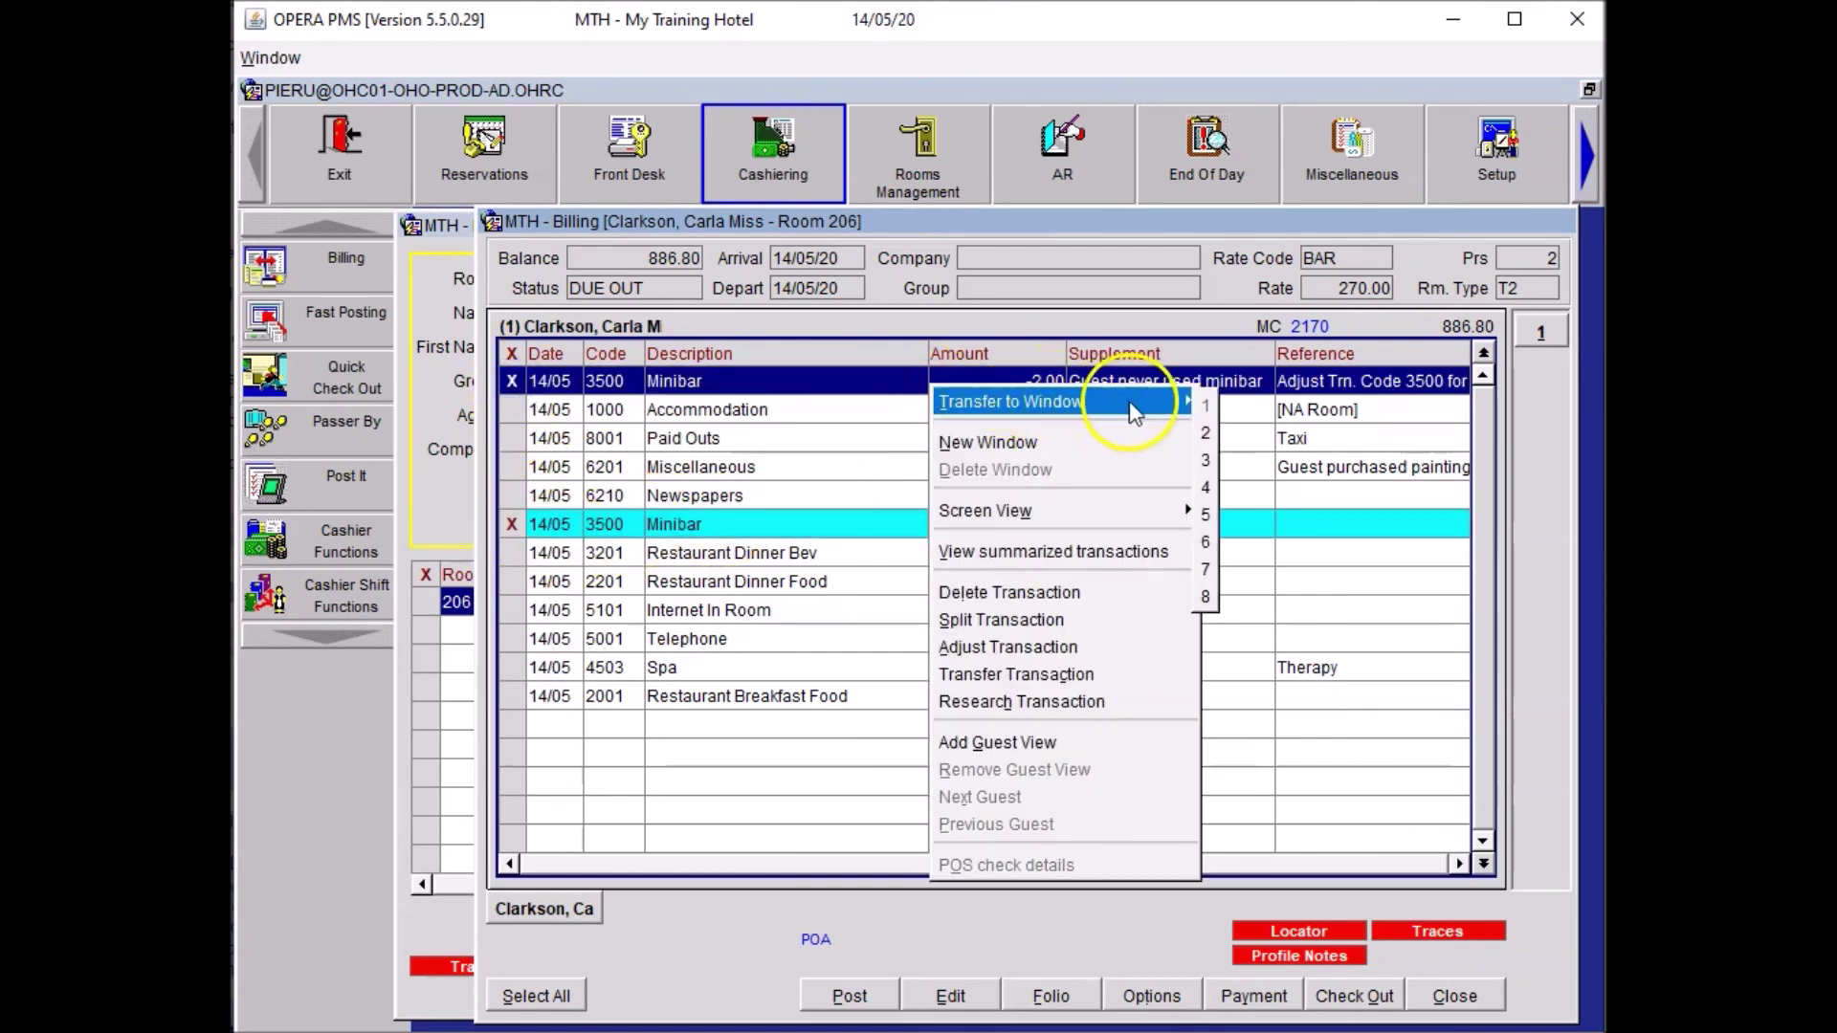
click(1205, 434)
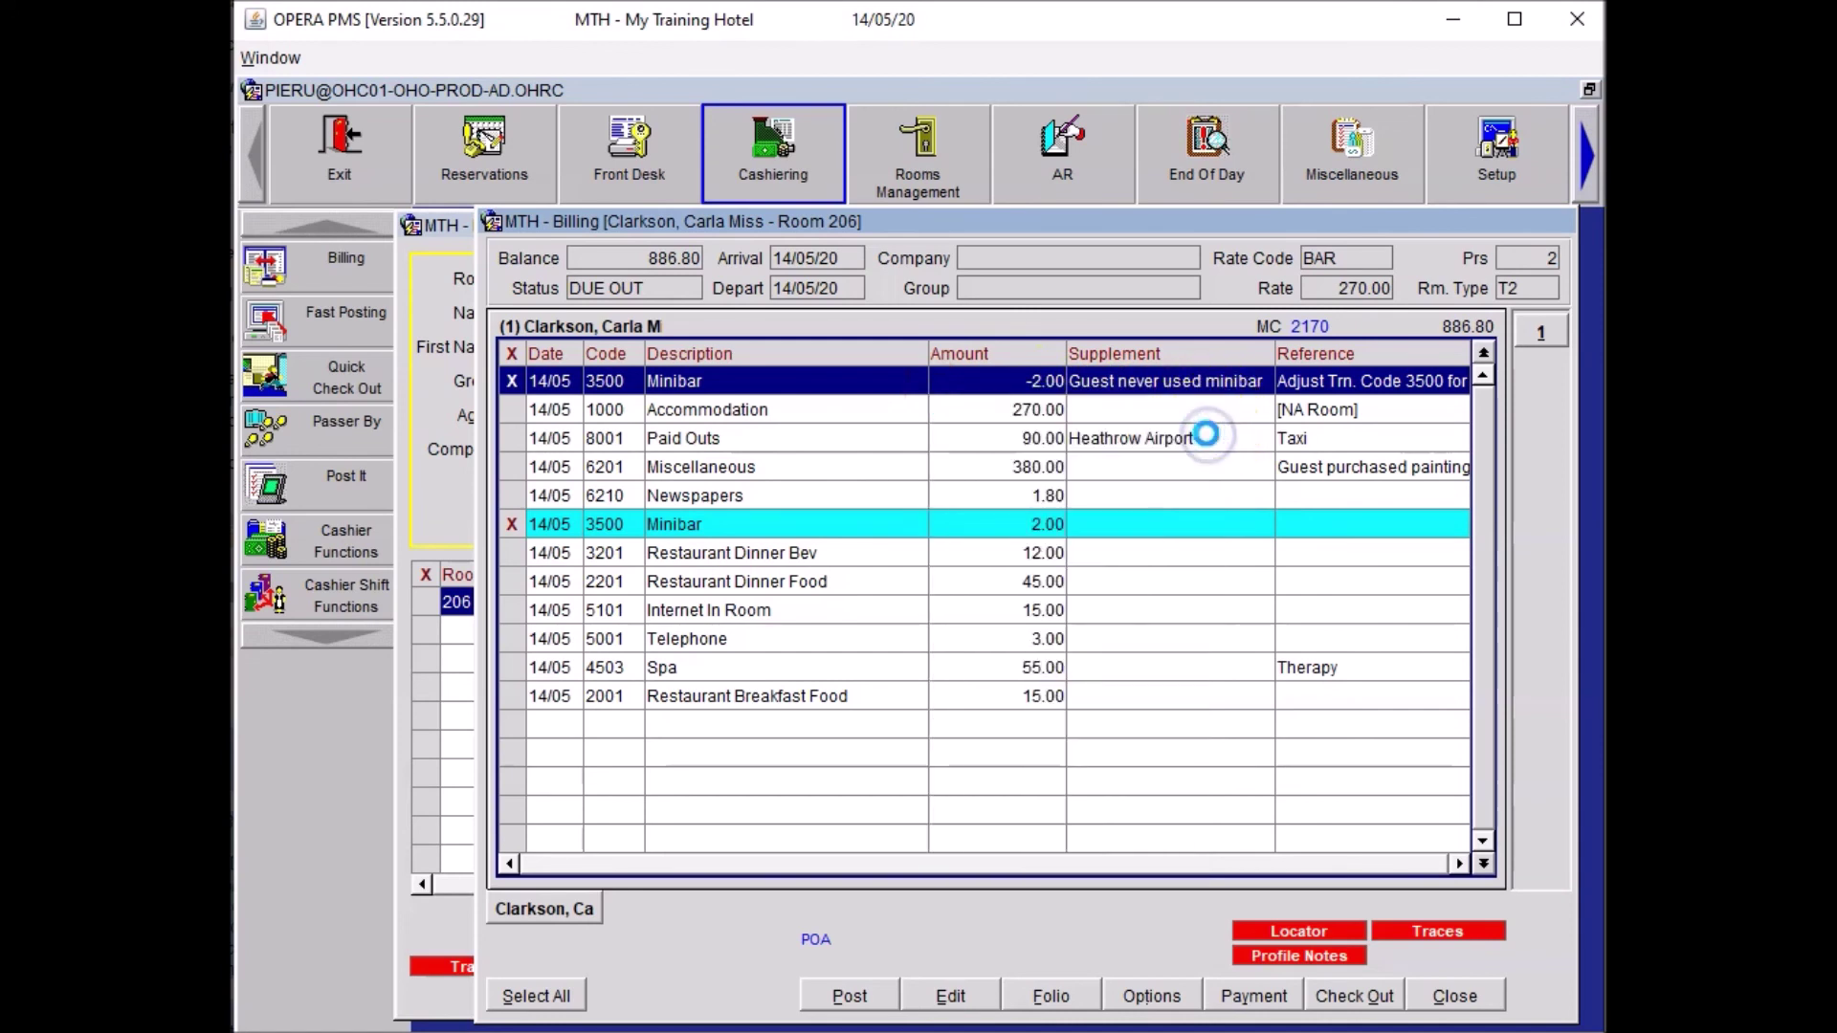
click(773, 777)
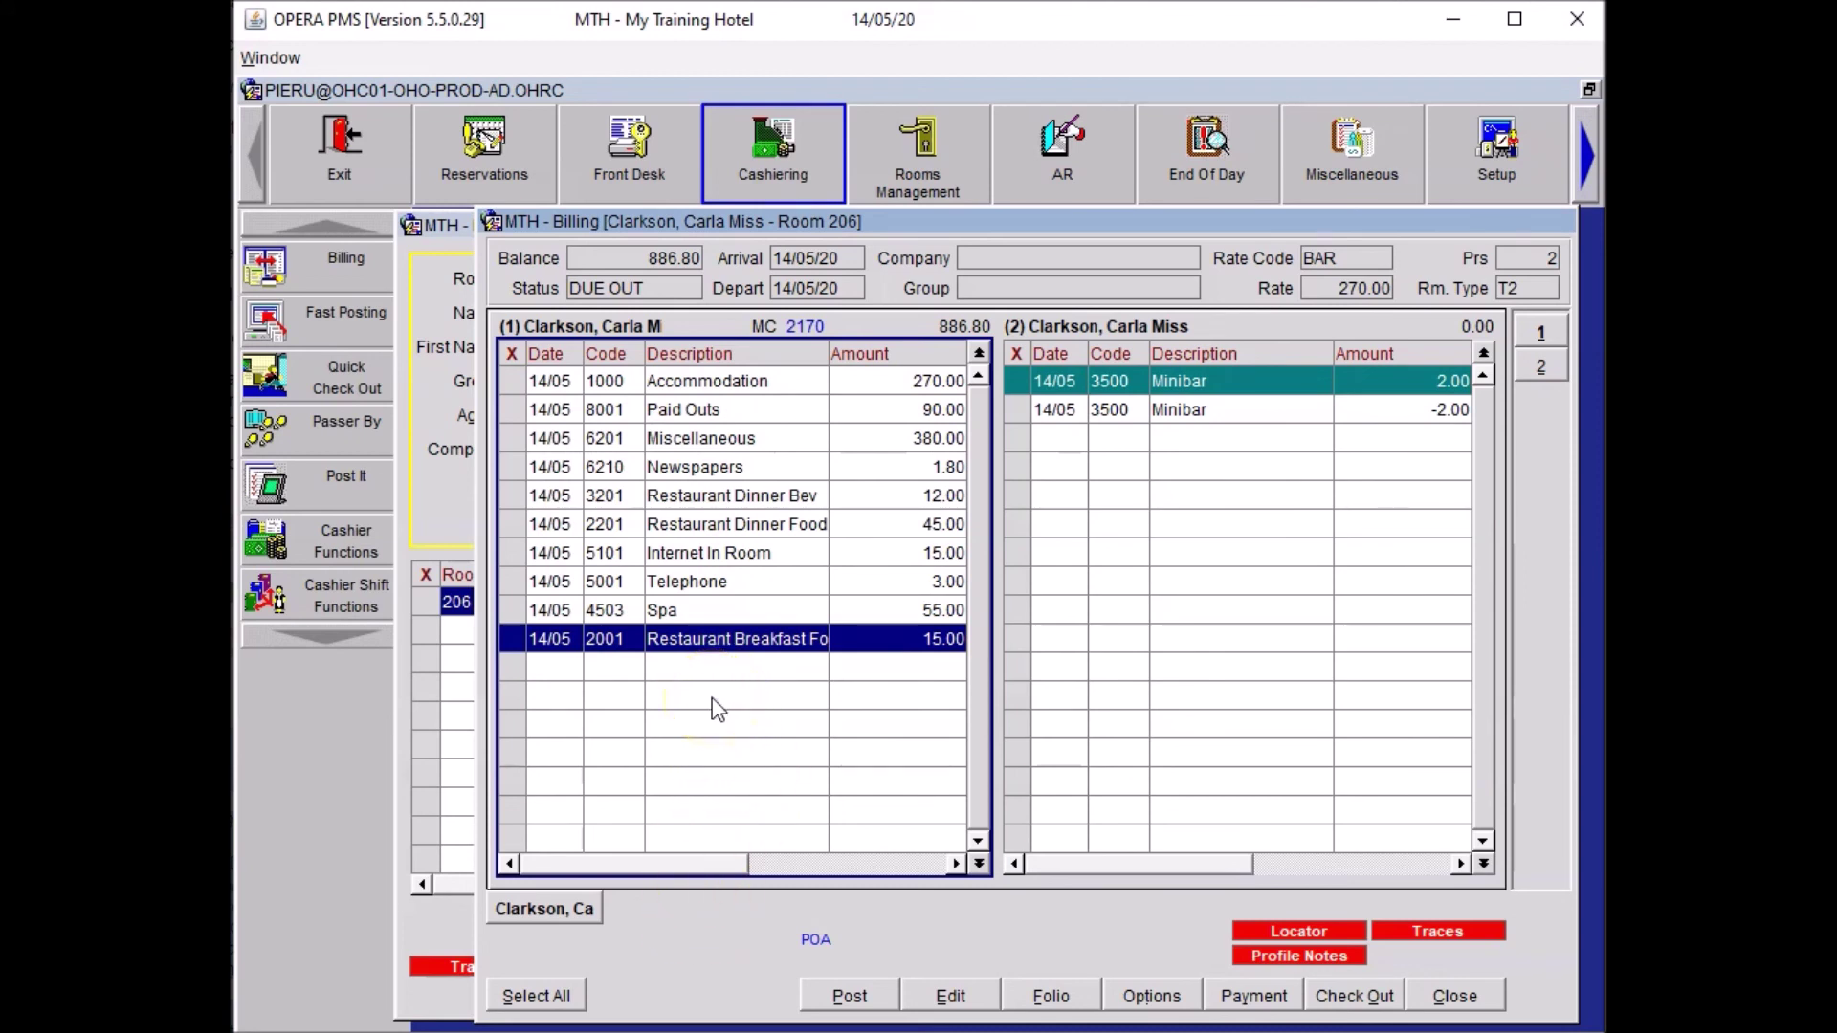
Start an adjustment of both Restaurant Dinner charges with reason code PROM.
click(510, 492)
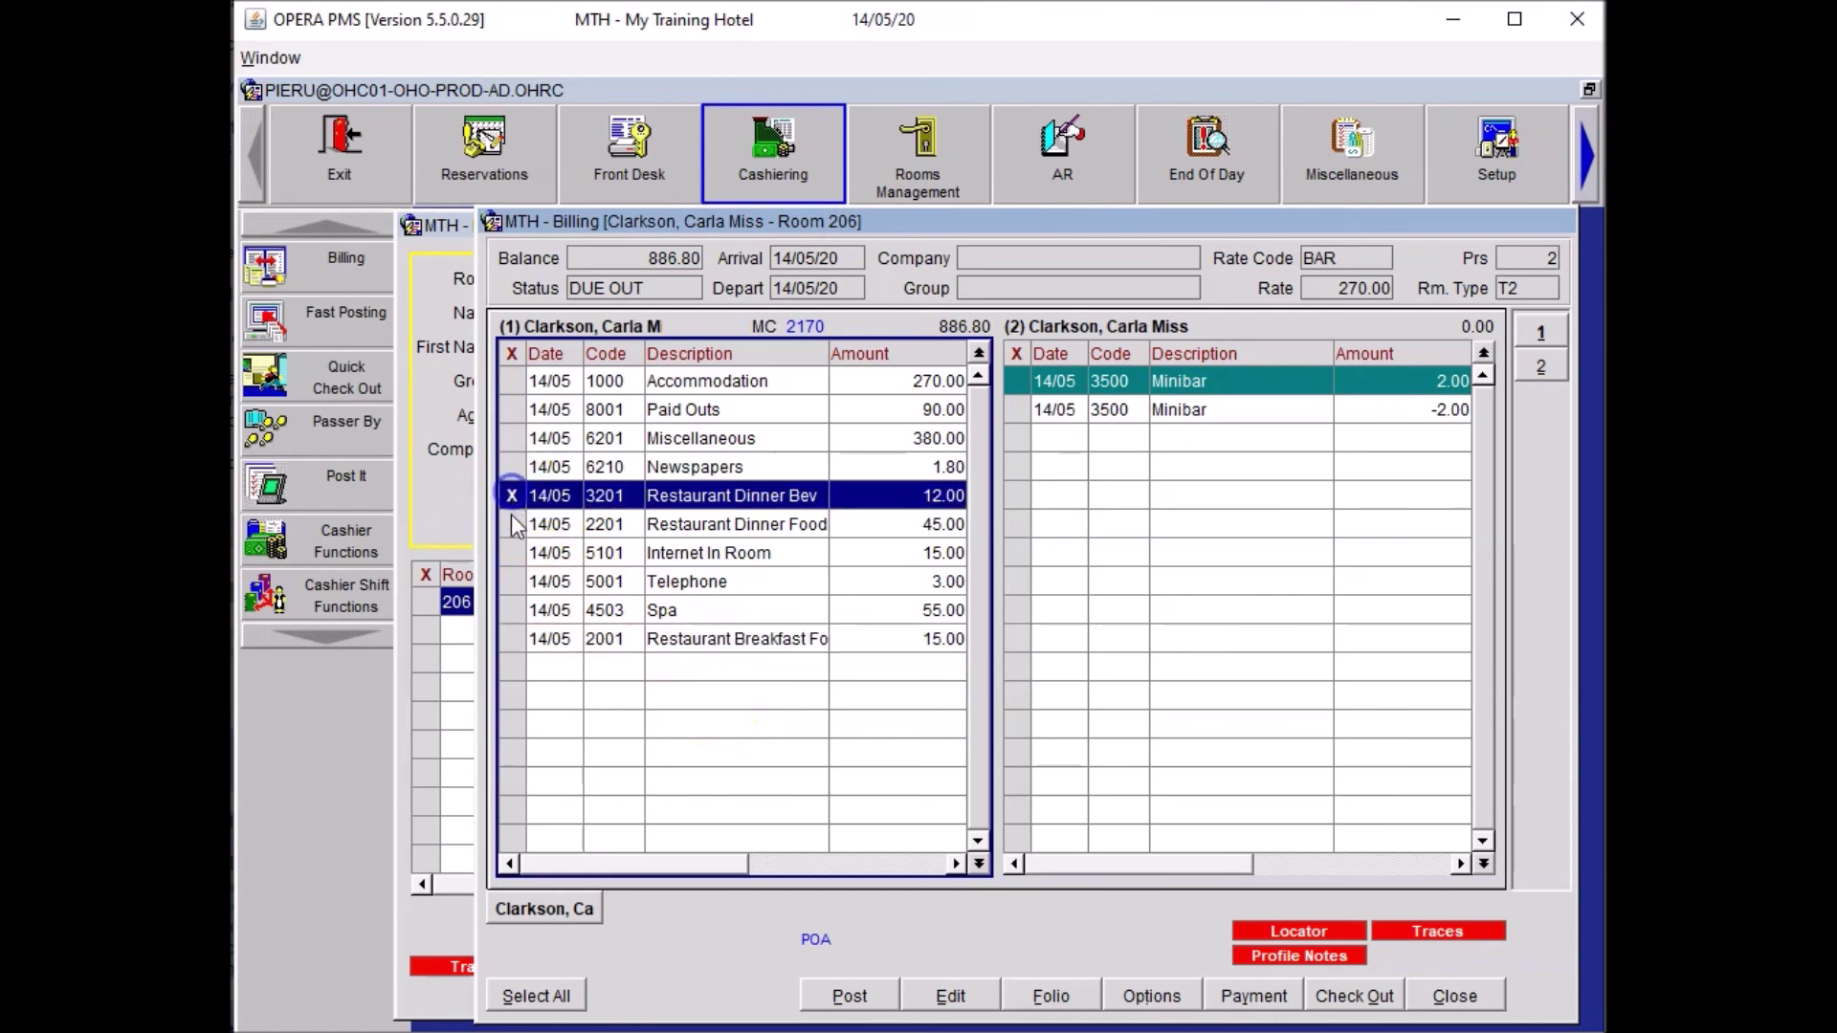
click(511, 521)
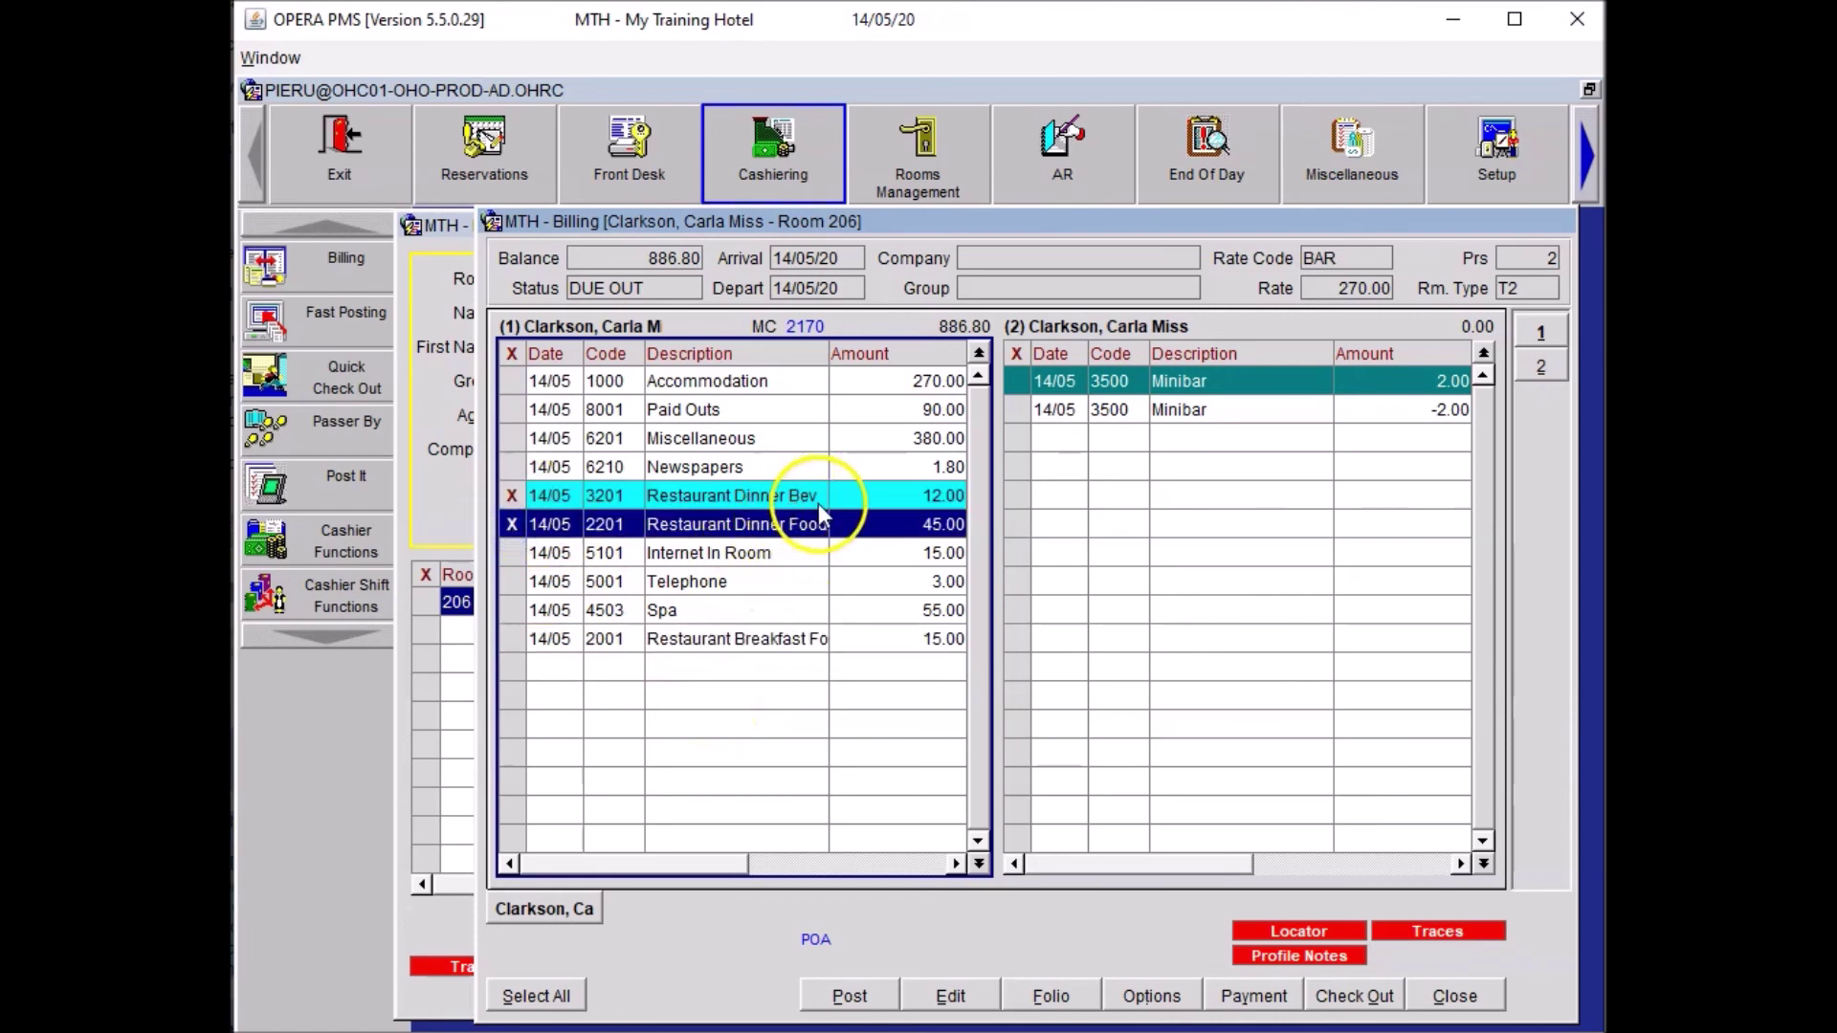
right_click(780, 495)
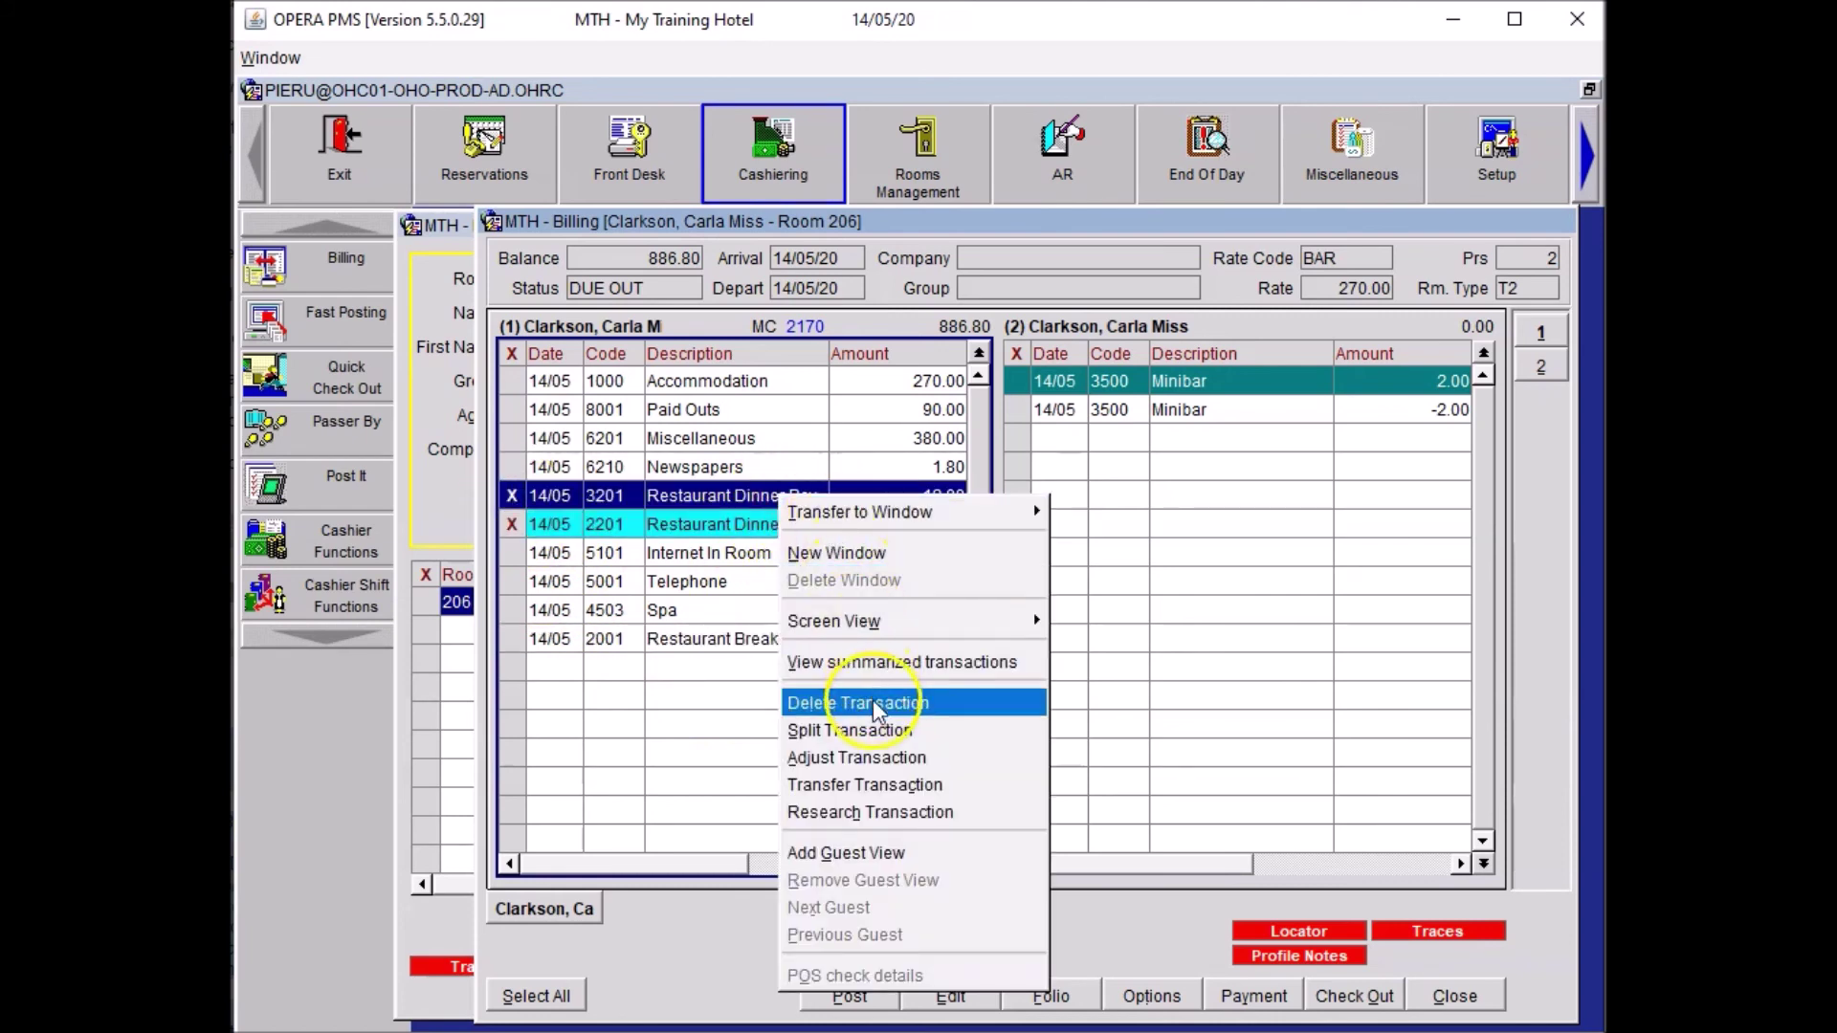
click(873, 755)
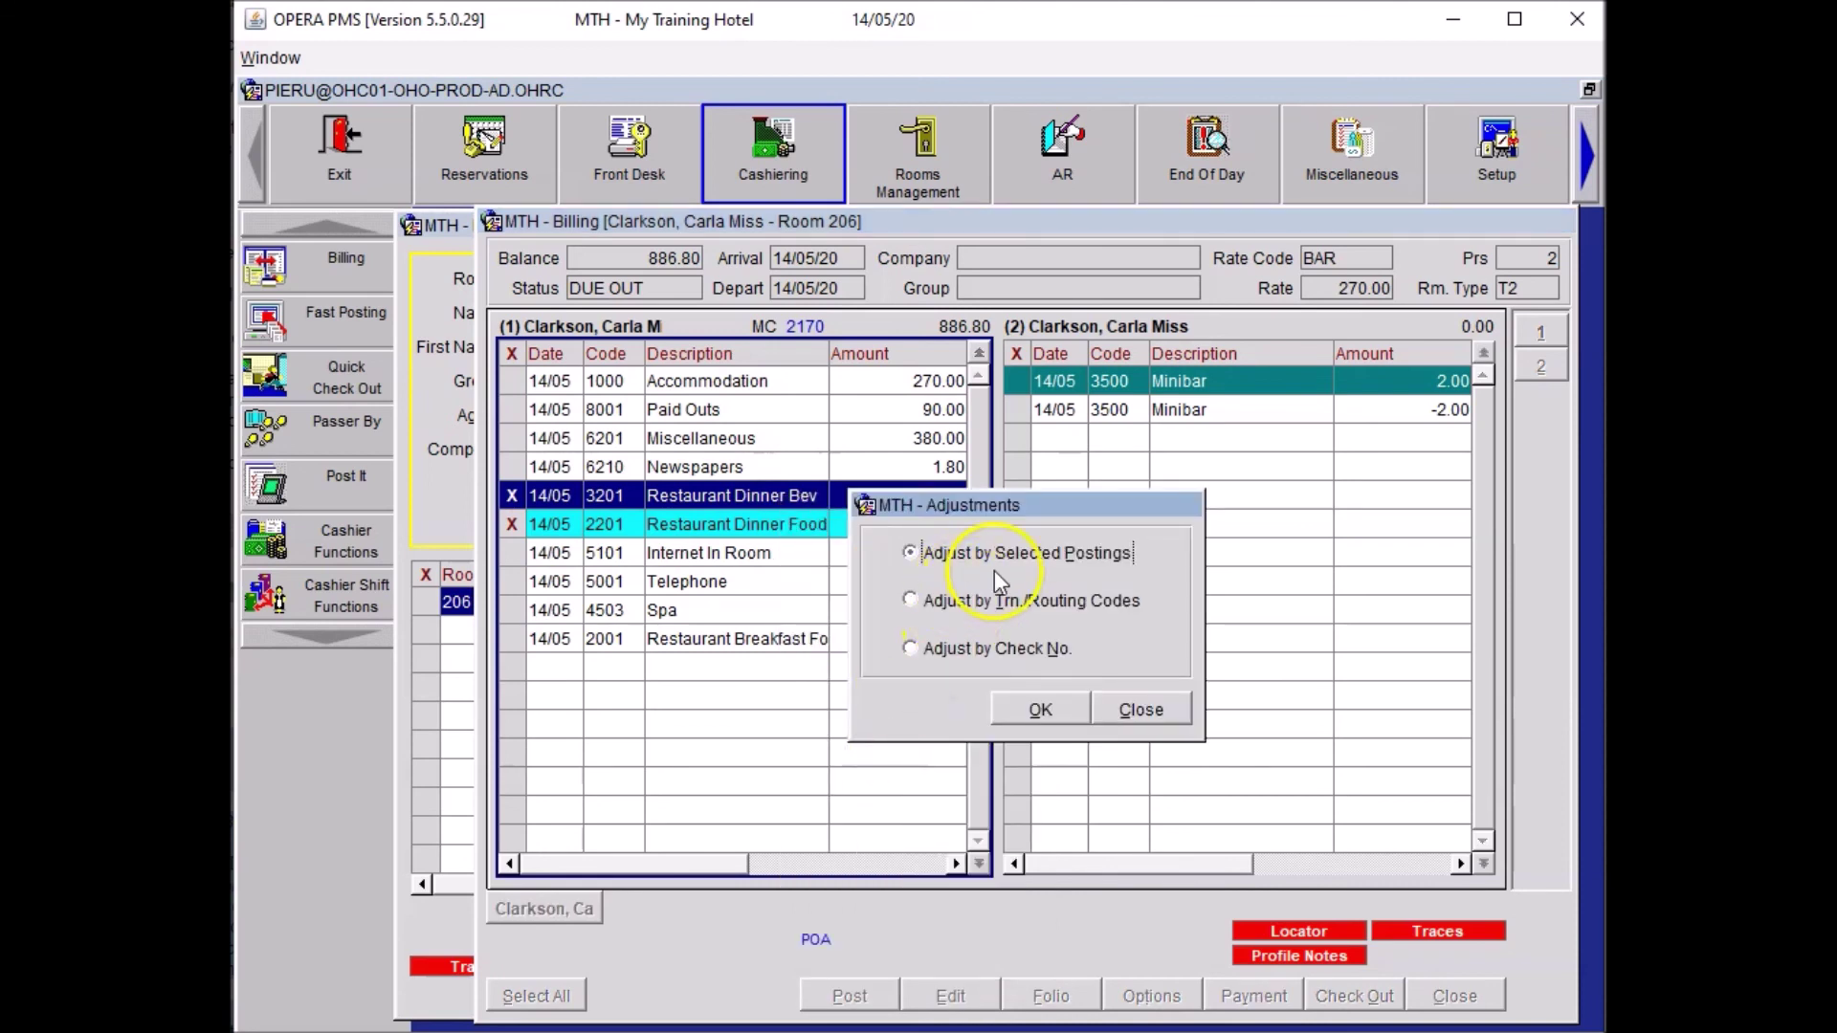
click(1035, 708)
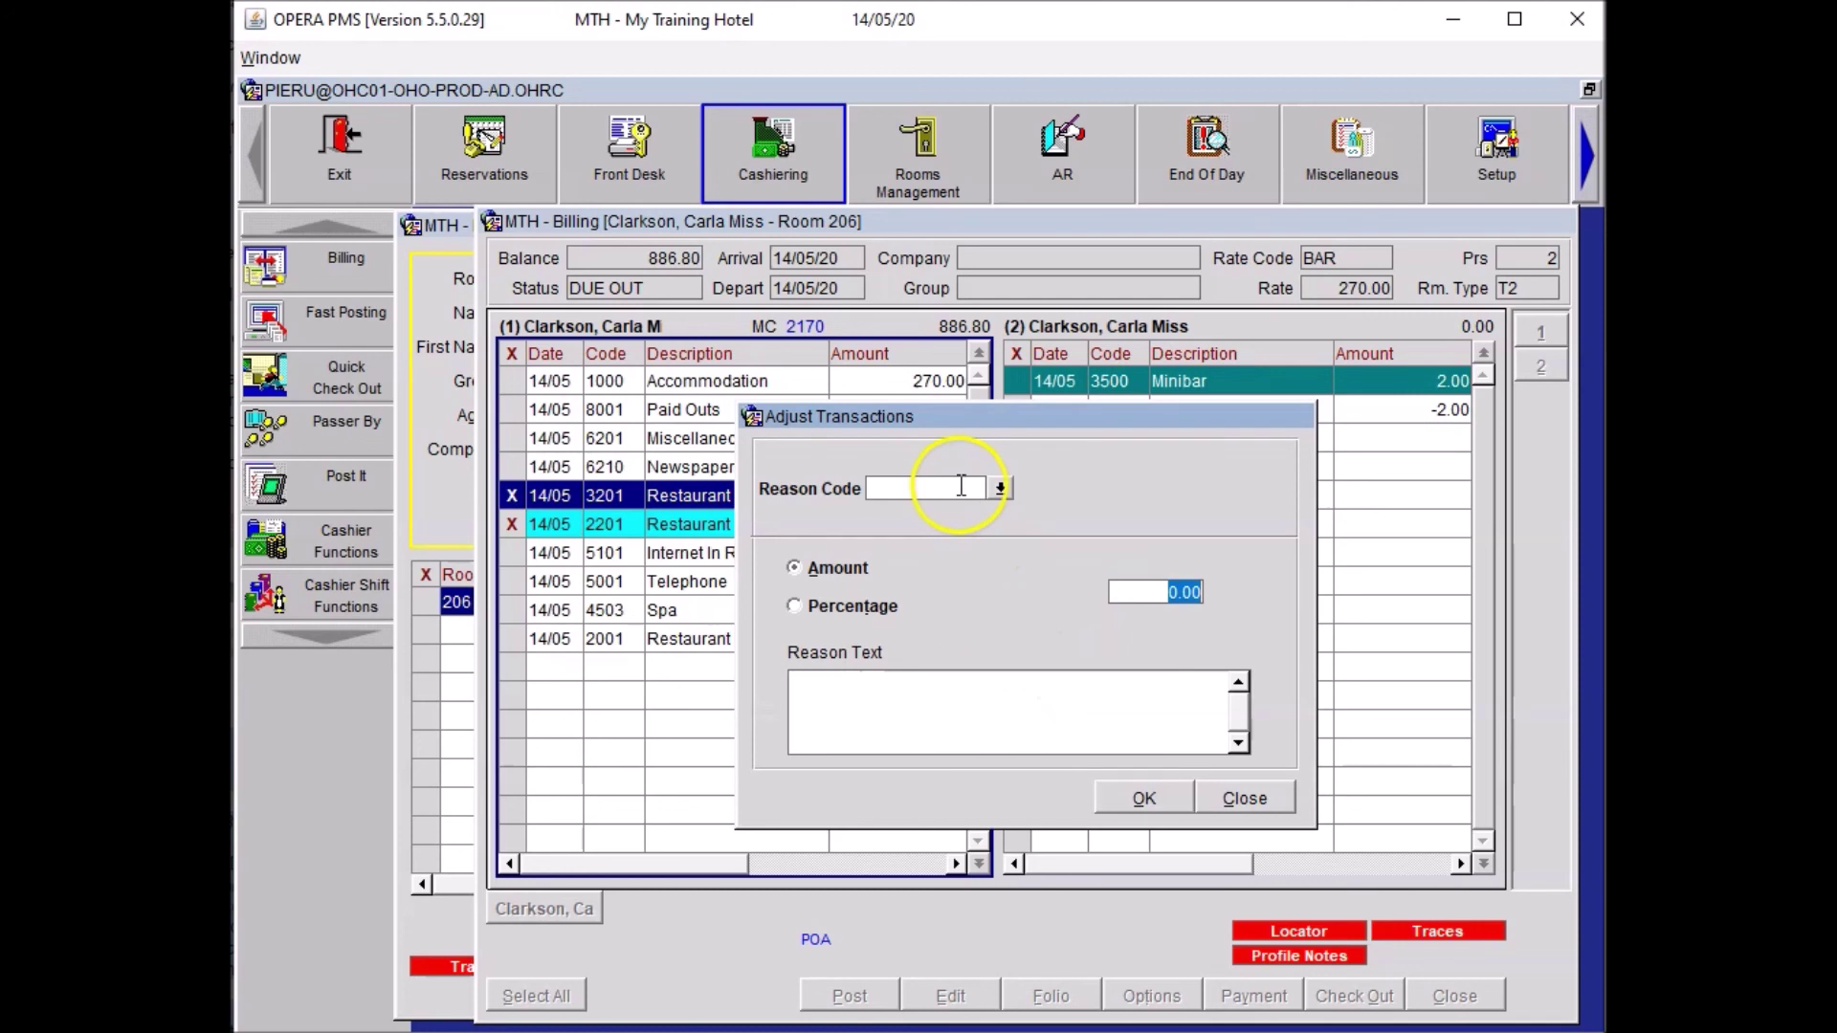
click(999, 488)
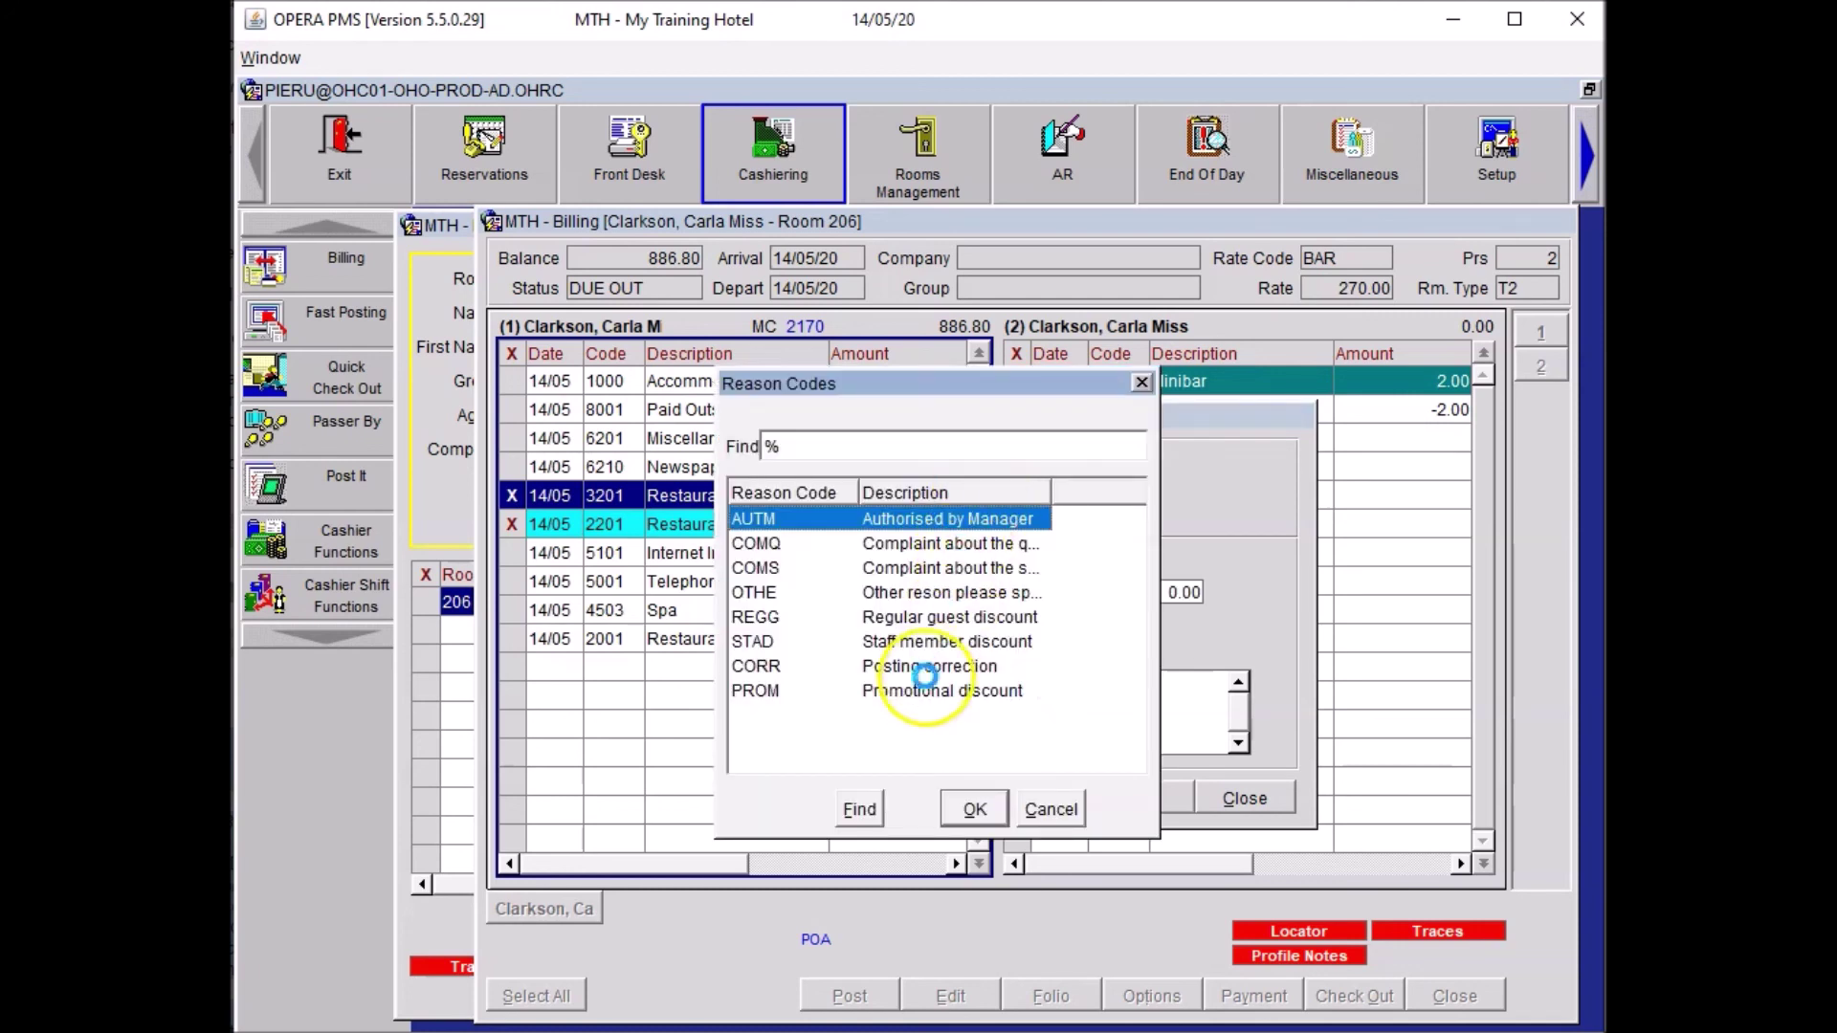
click(922, 691)
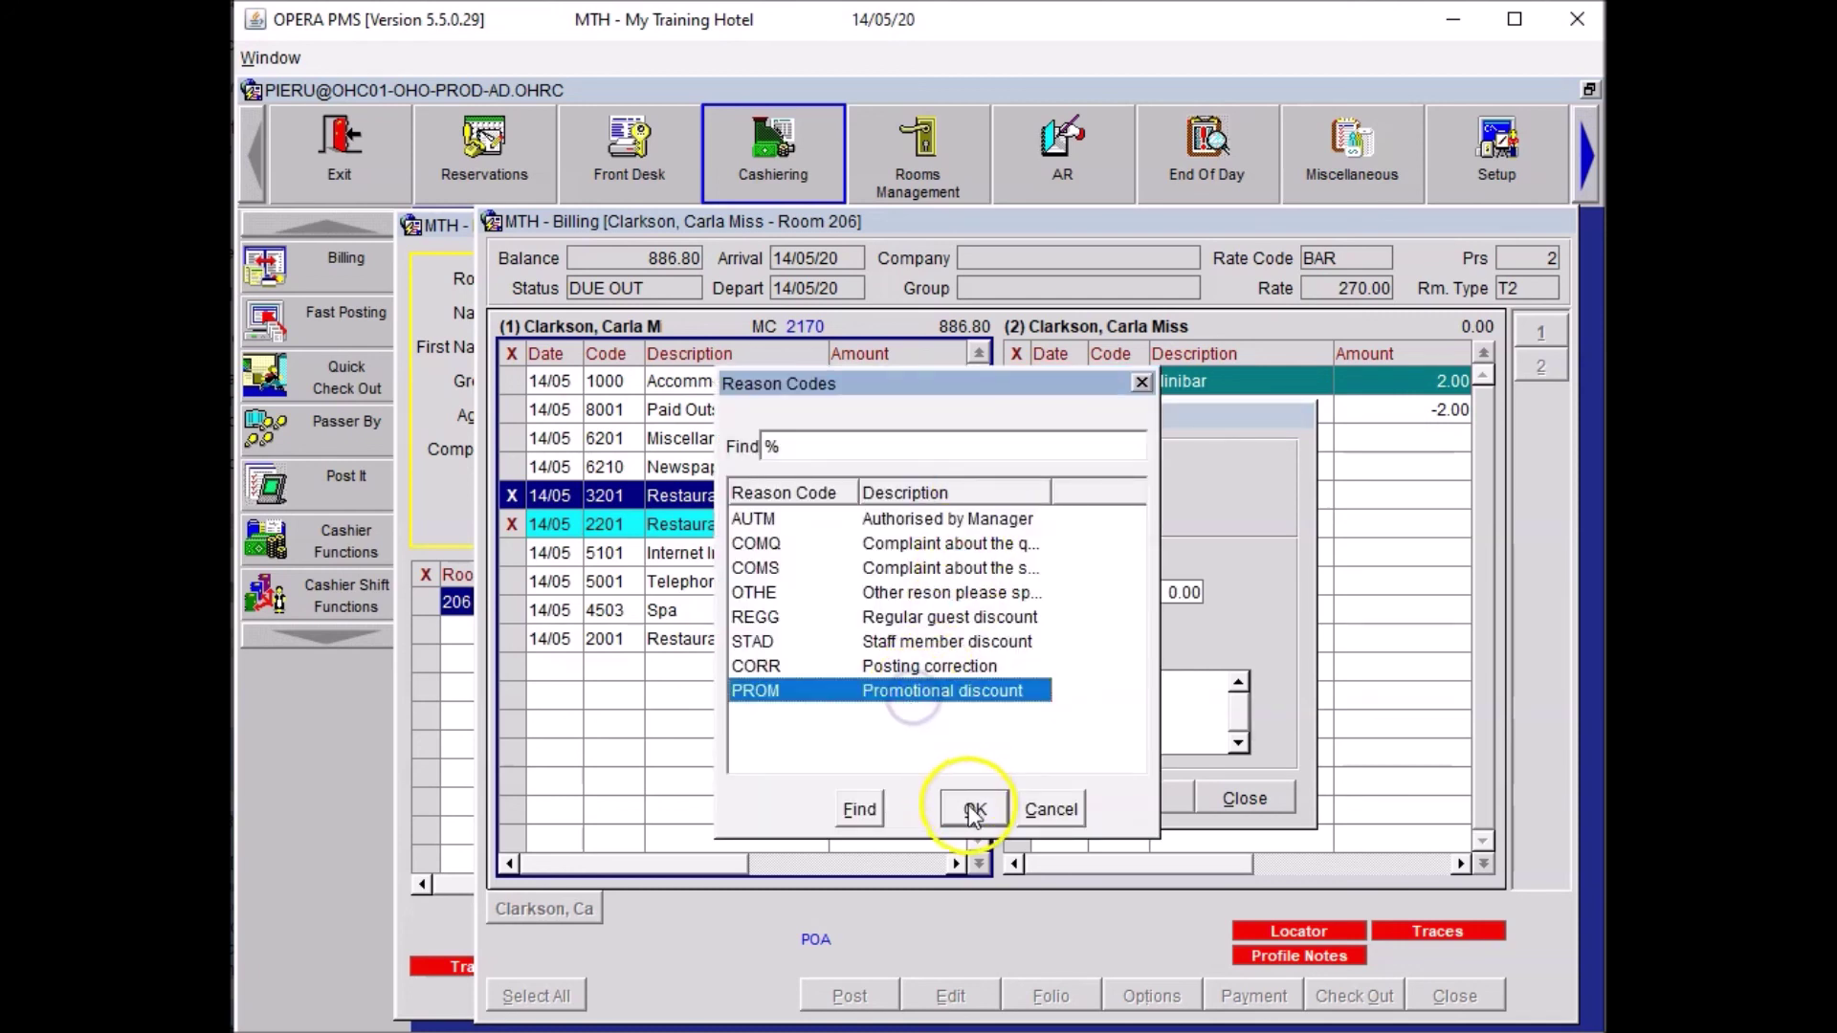
click(974, 812)
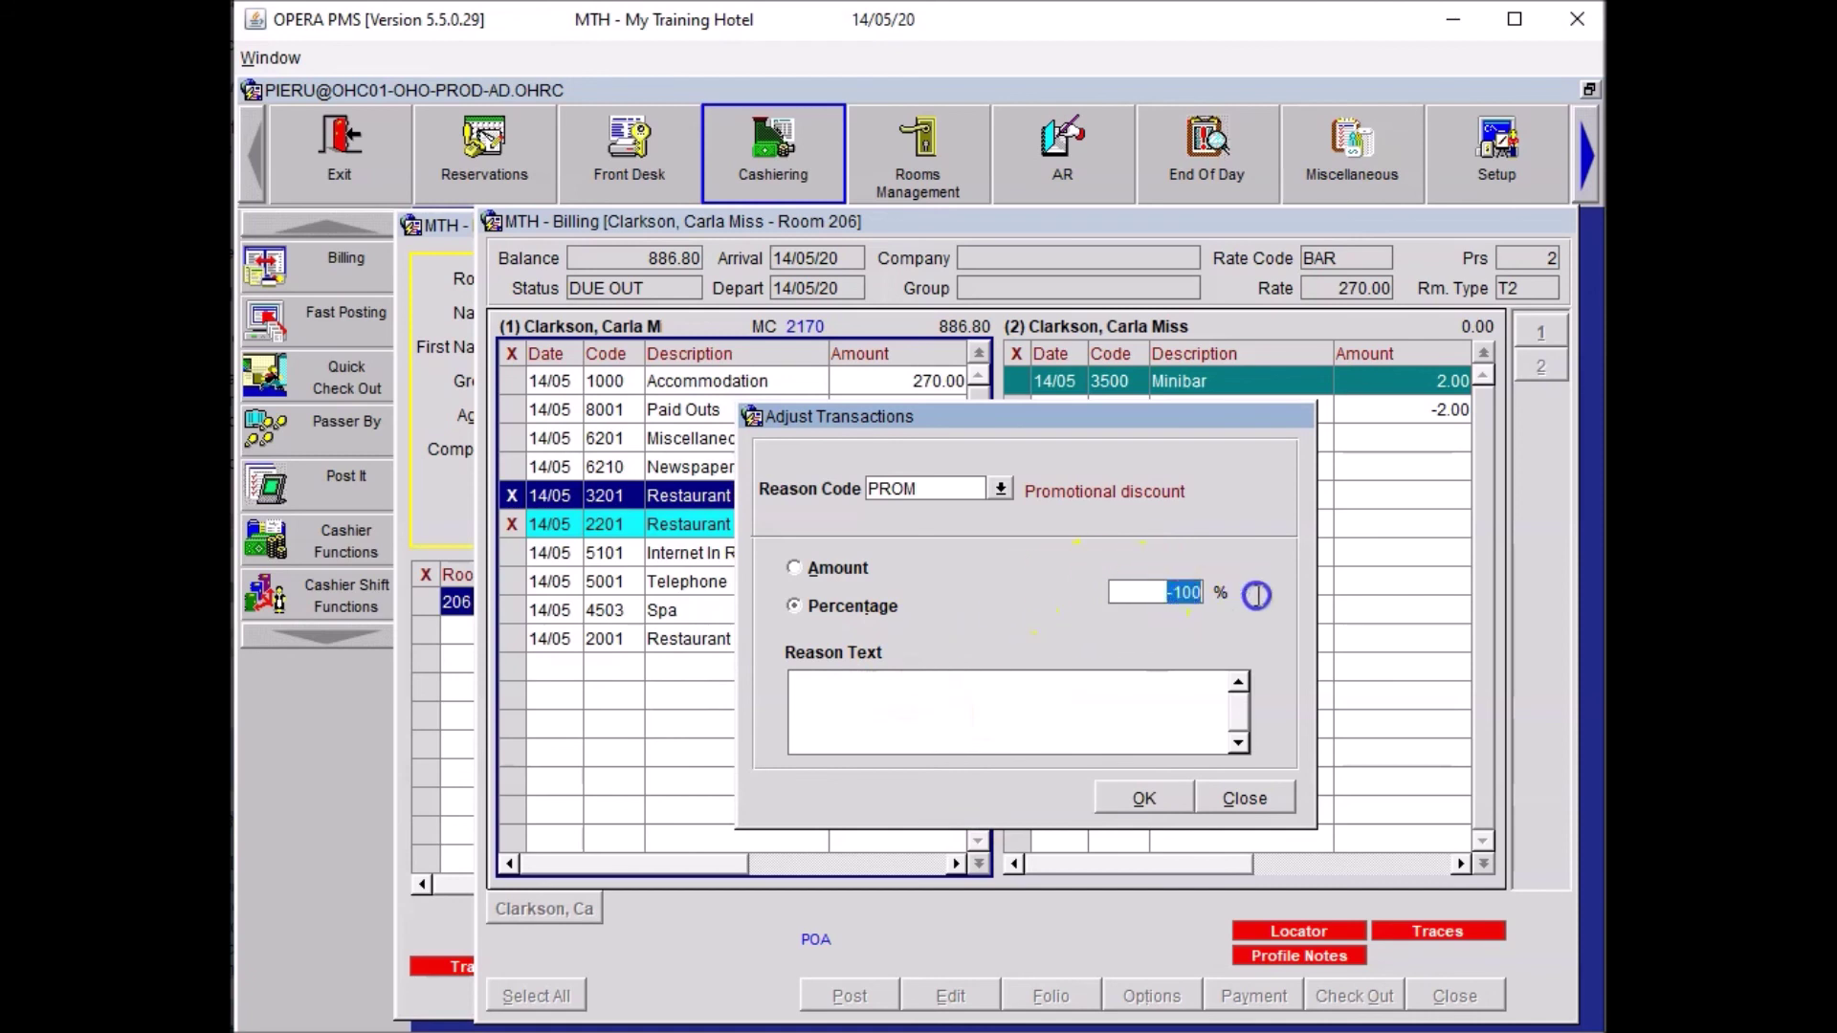
Apply a 35% discount noted as a special summer promotion, then close Billing and guest search.
text(35)
click(904, 708)
text(Speci)
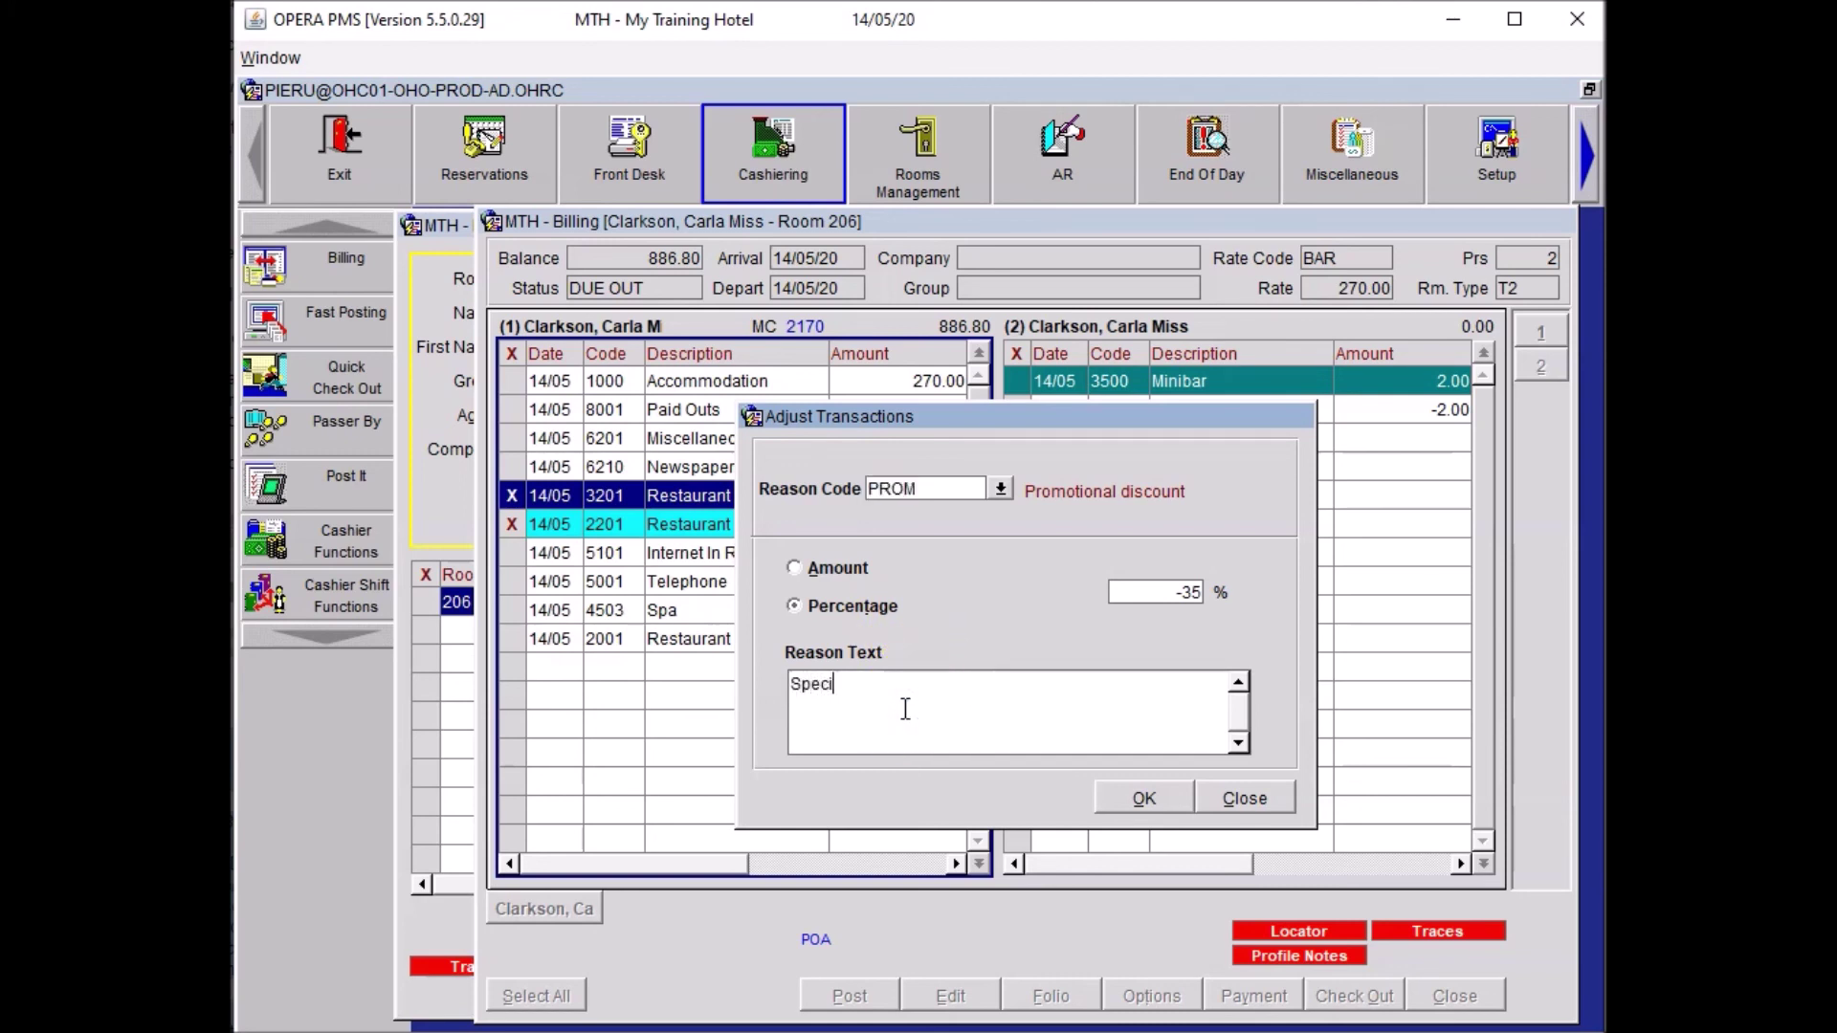
text(al summer promotion)
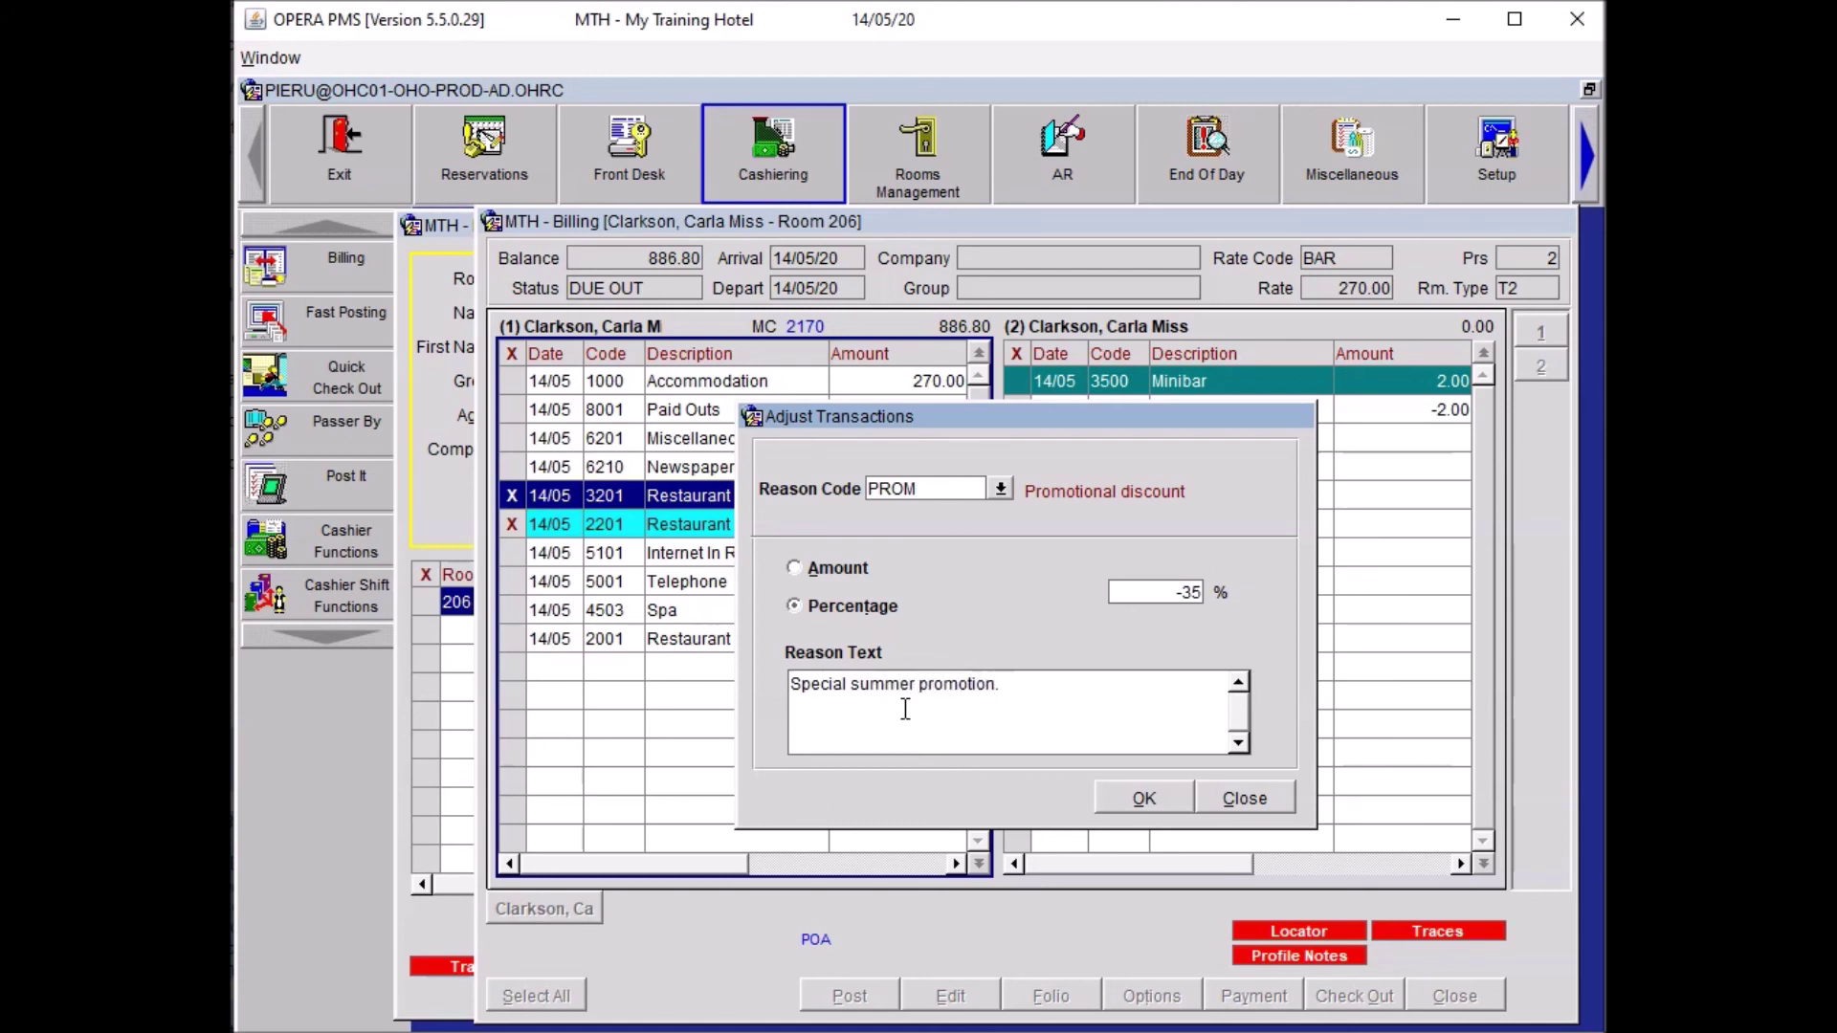
text(. £%)
text( disc)
text(ount on dinner.)
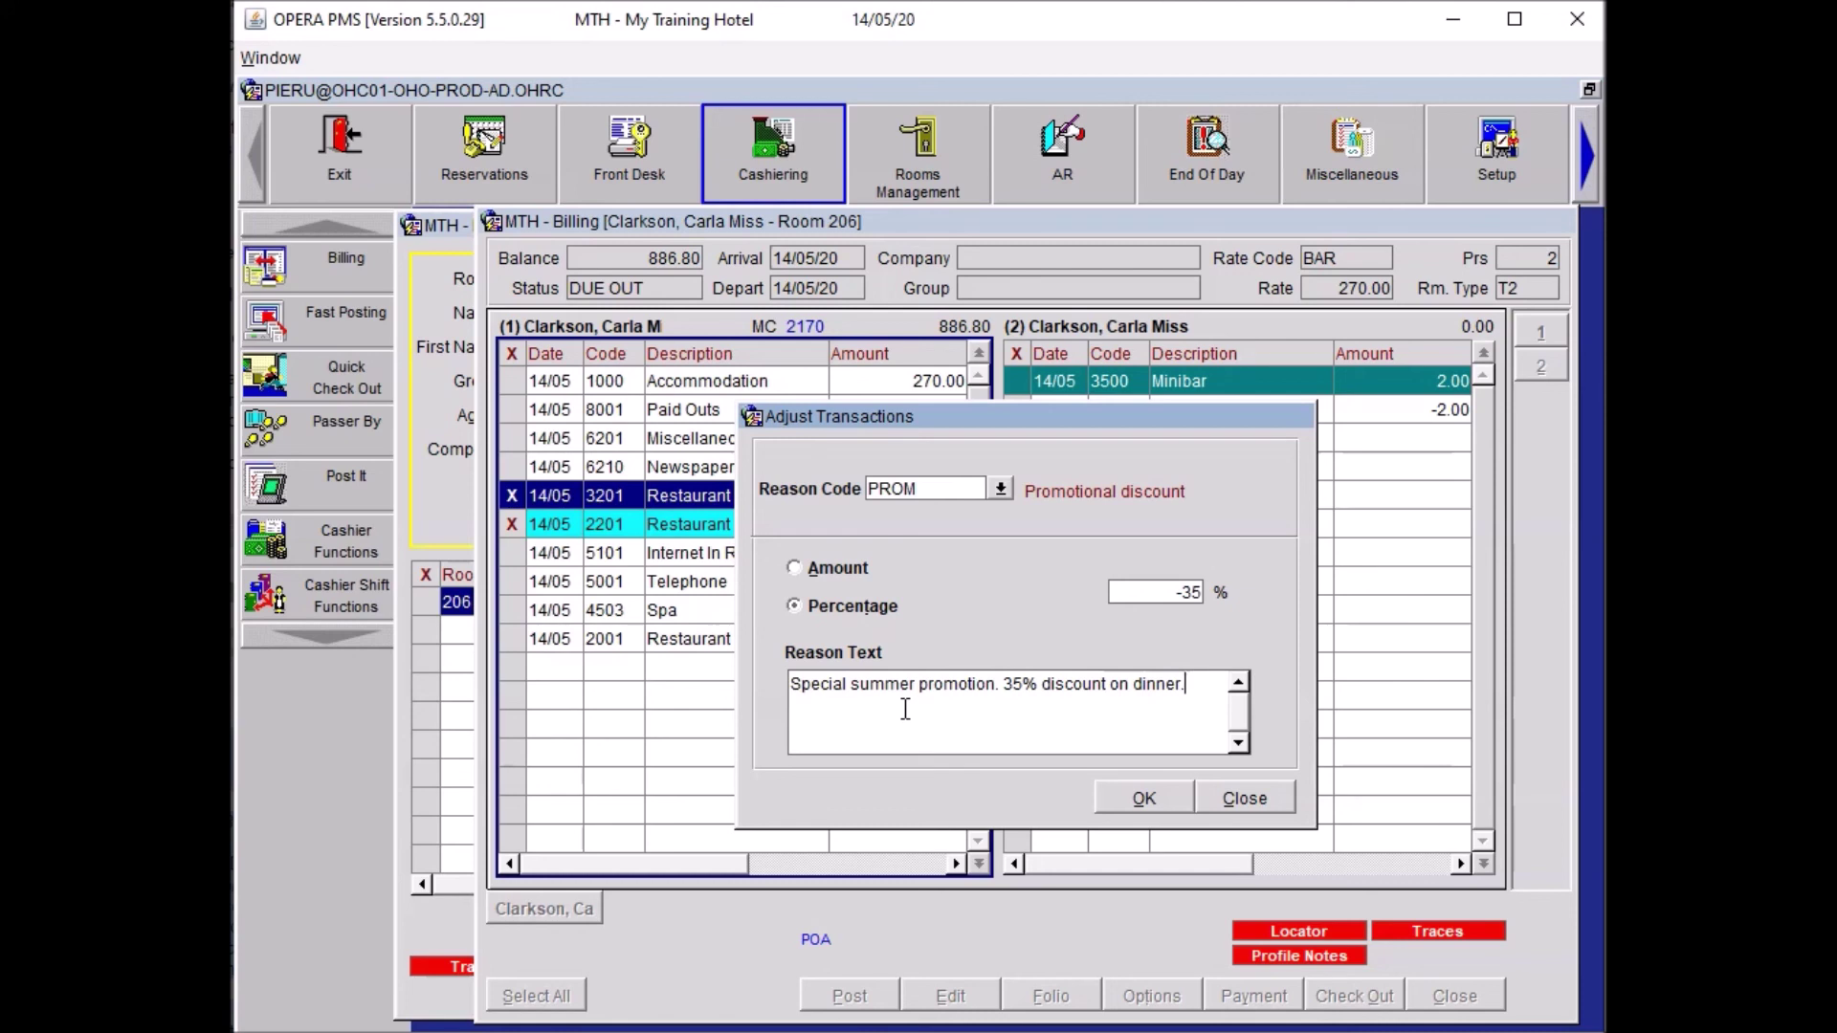
click(1115, 794)
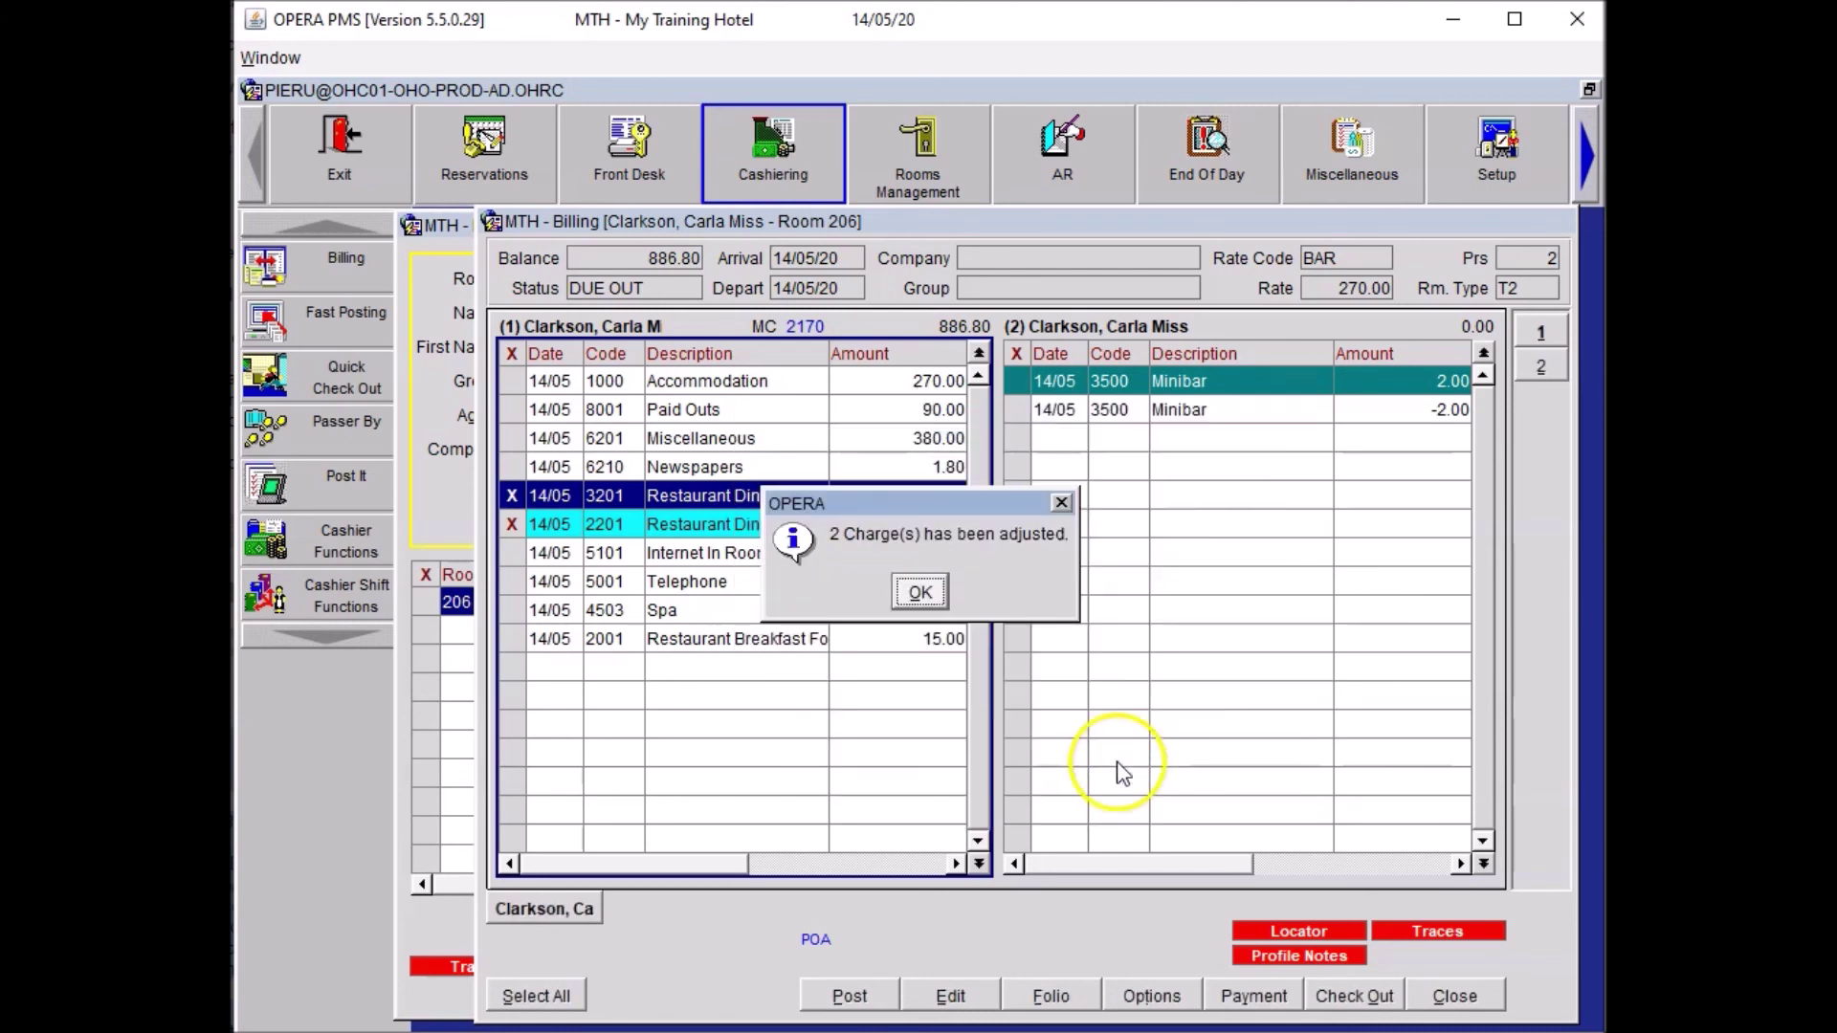
click(919, 592)
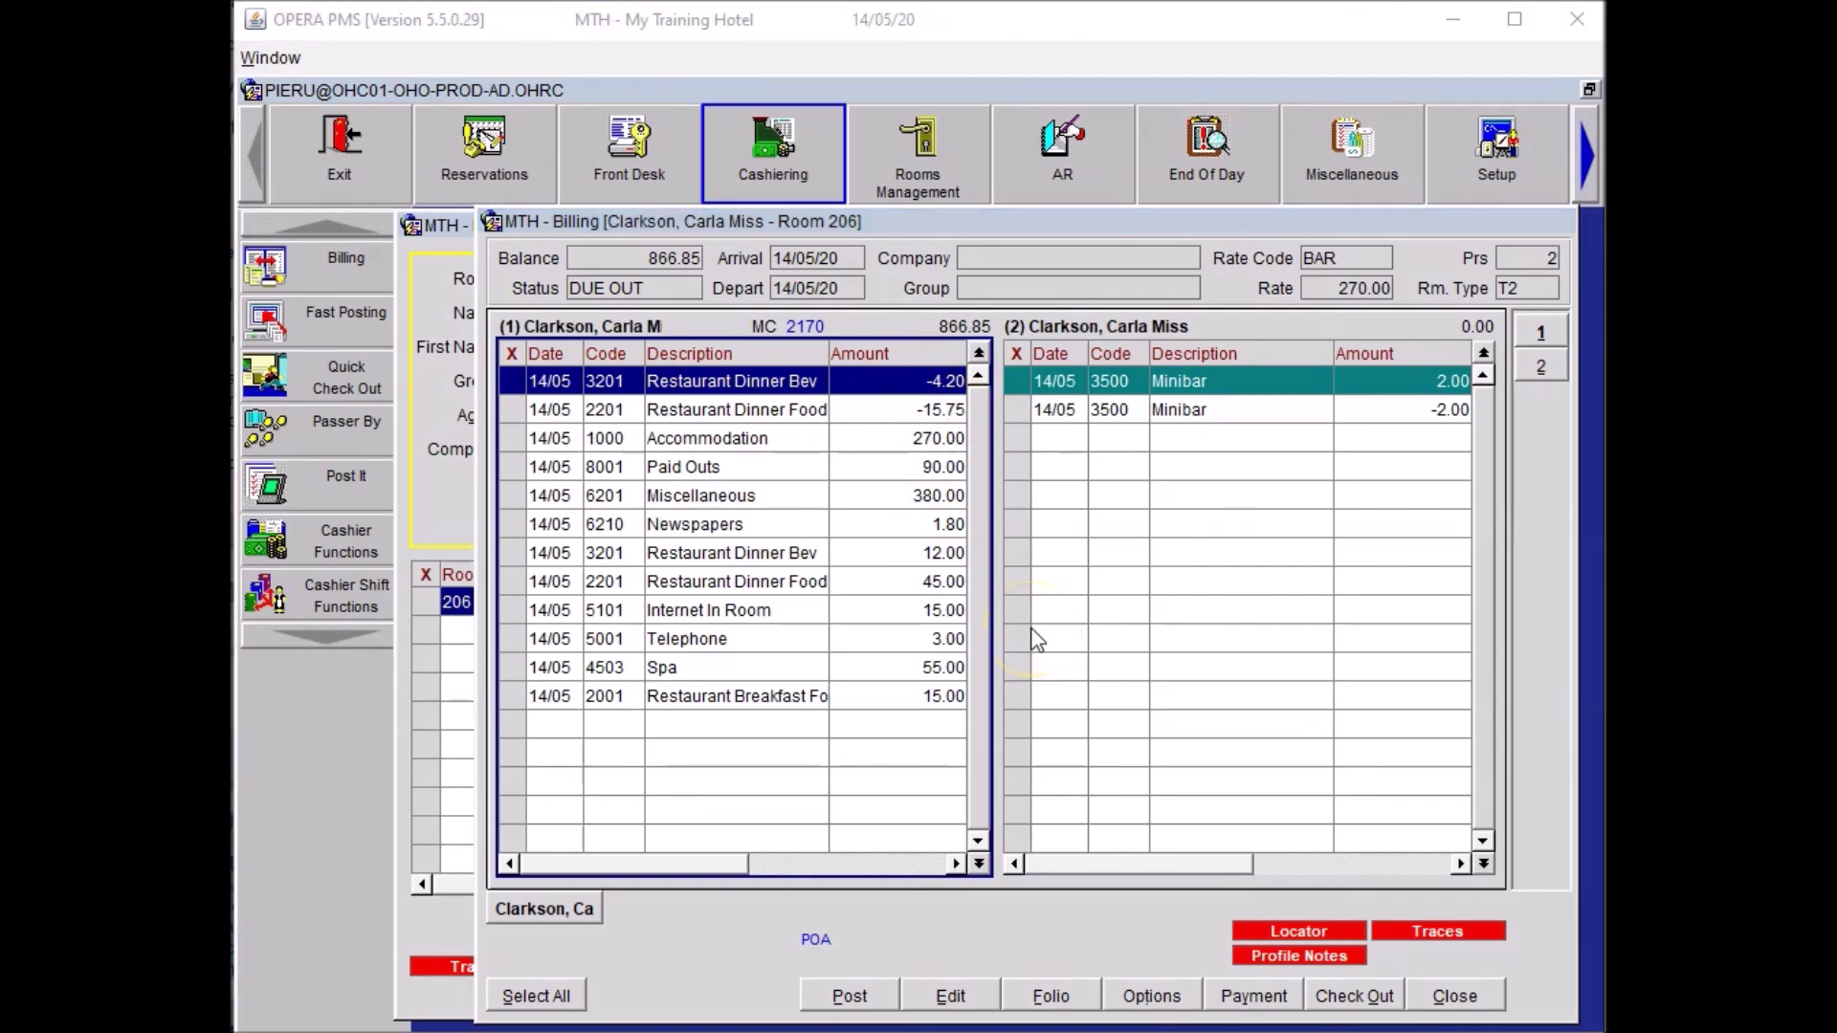
click(1459, 999)
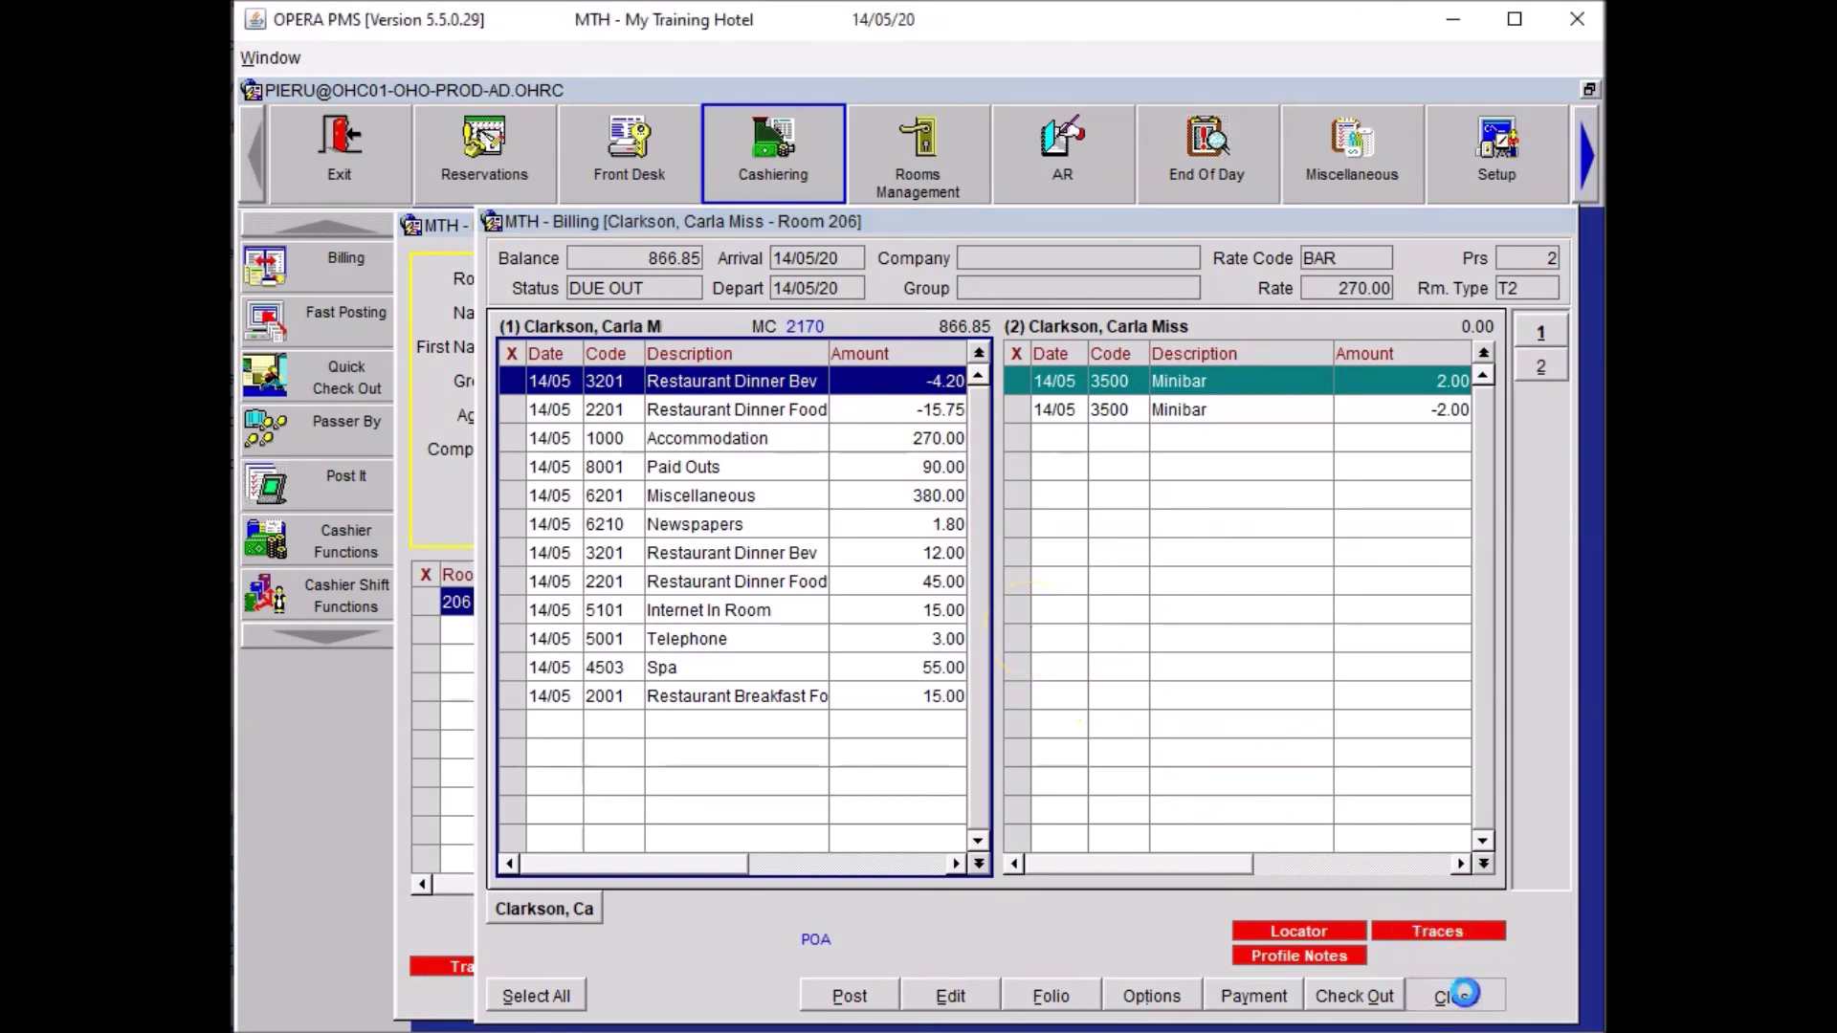
click(1476, 877)
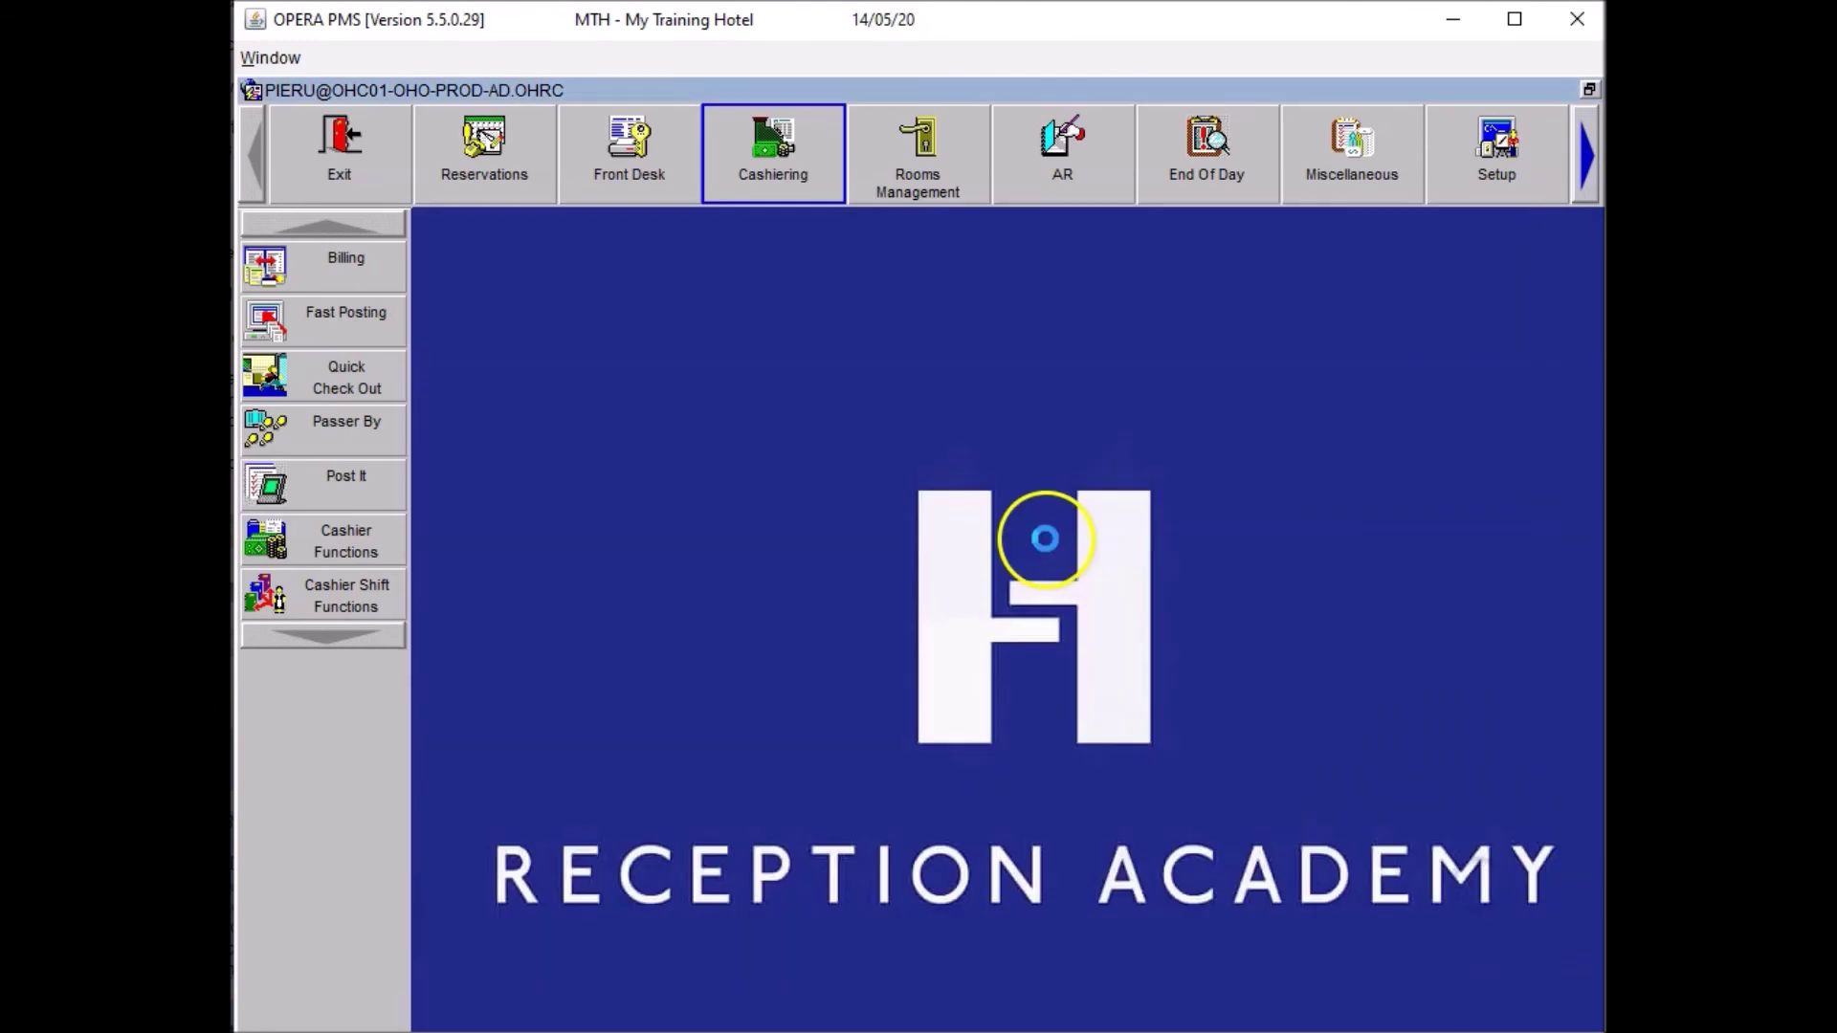